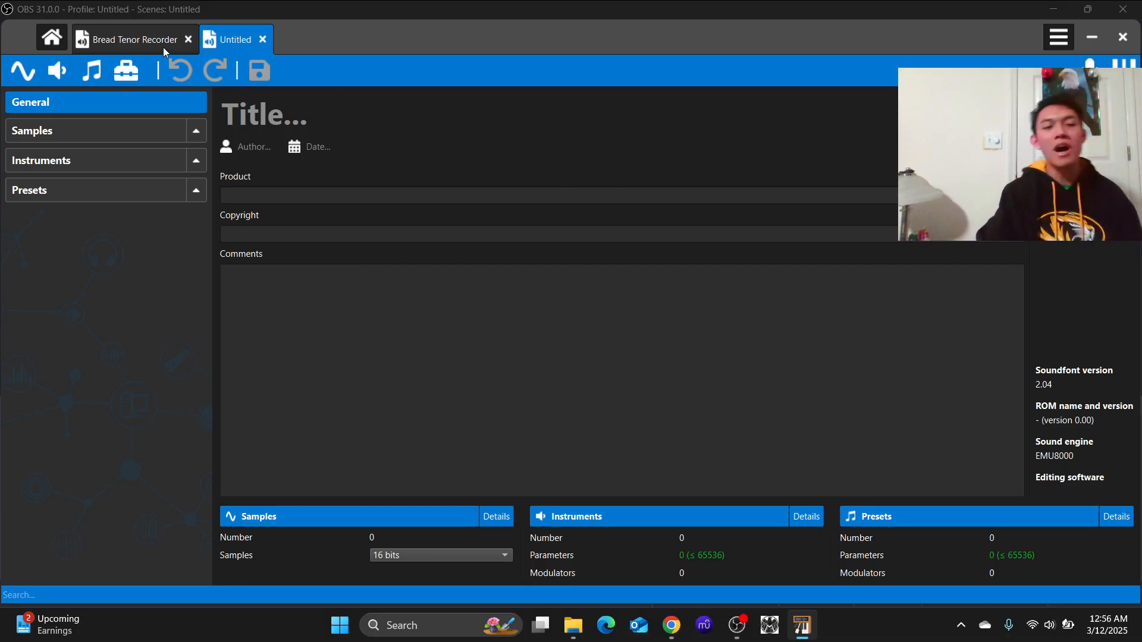
Title the new untitled soundfont "A test soundfont"
left_click(52, 38)
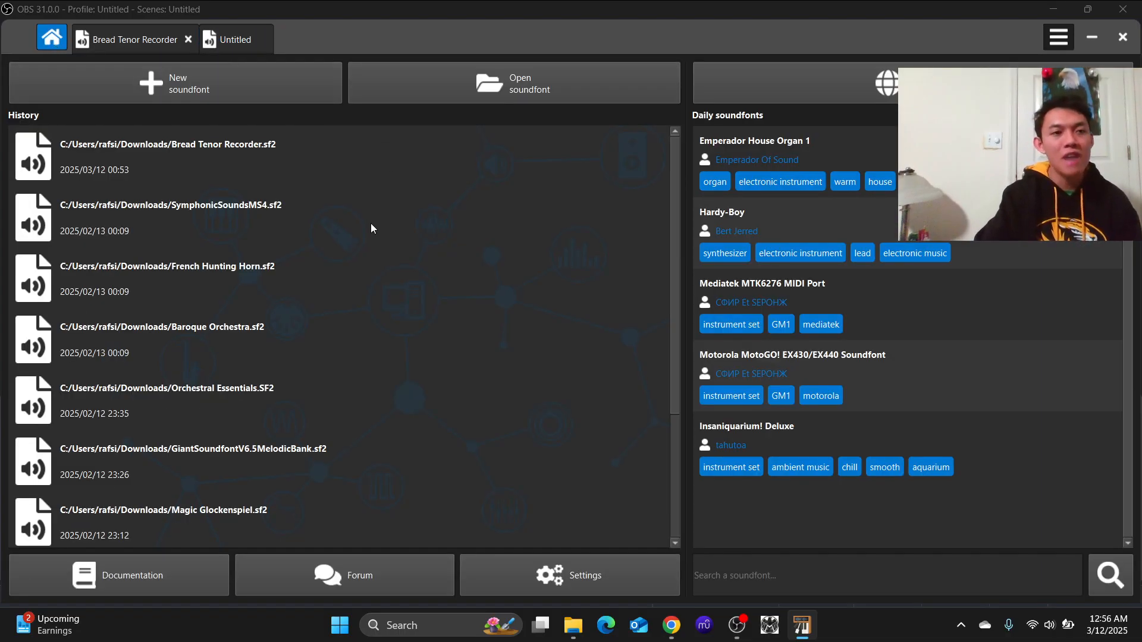
left_click(218, 36)
left_click(257, 121)
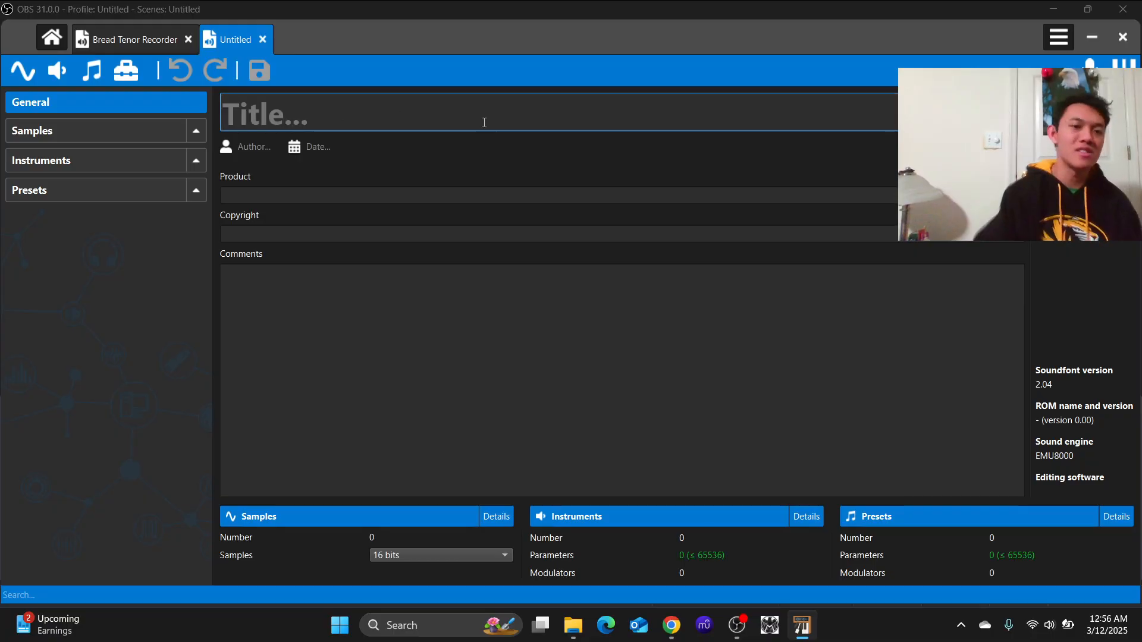
type("Test")
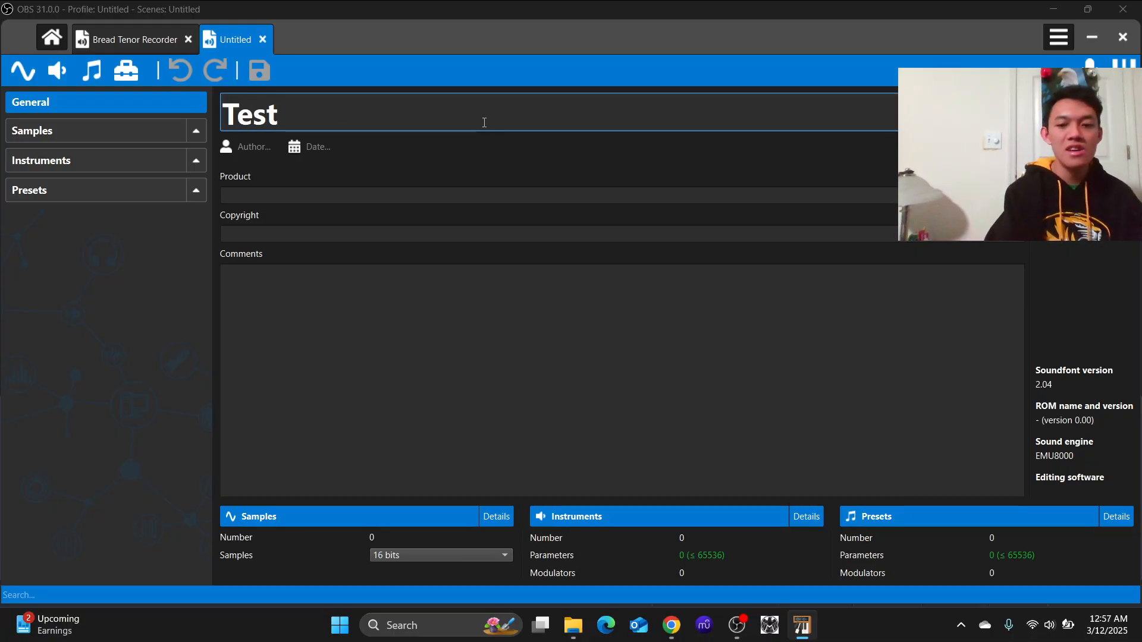
key("BackSpace")
key("BackSpace")
key("BackSpace")
key("BackSpace")
type("A")
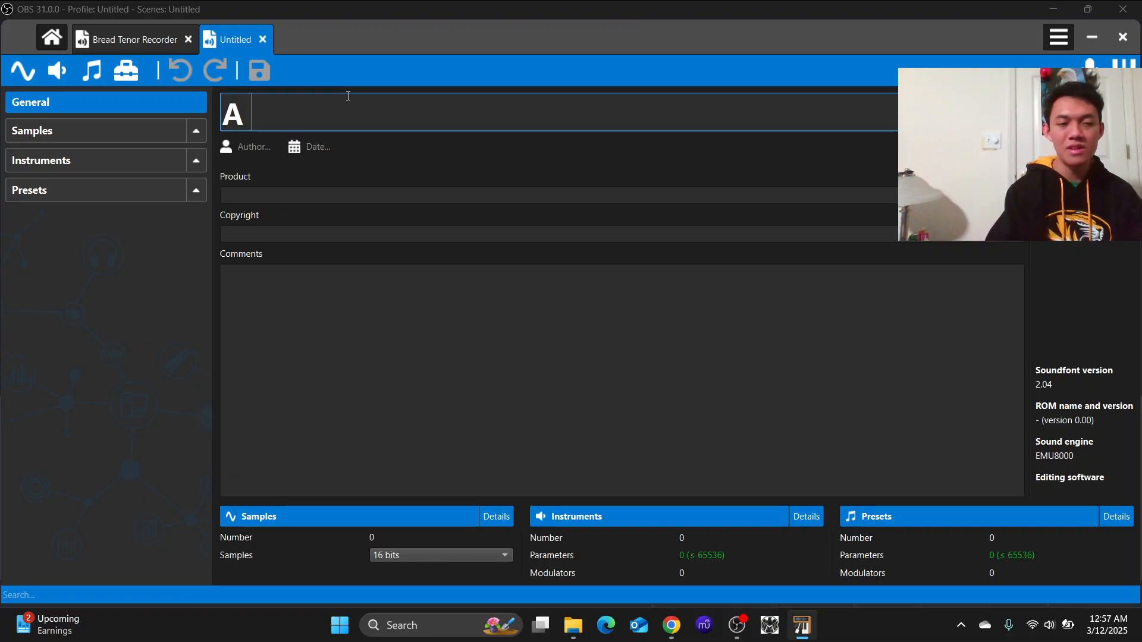
type("te")
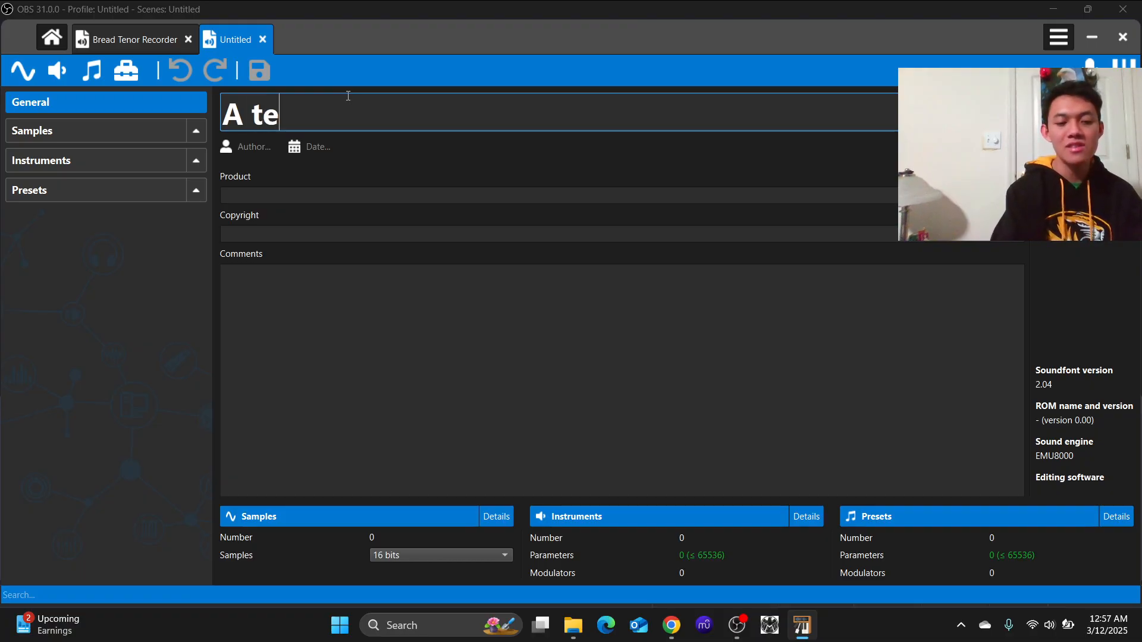
type("st soundfont")
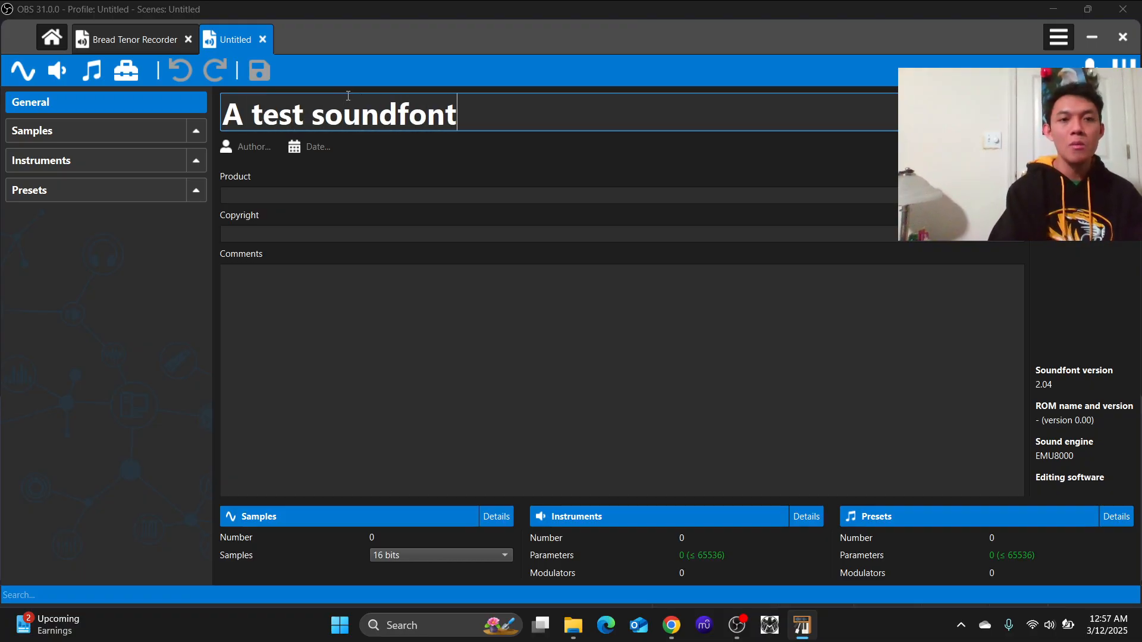
Copy all the tenor recorder samples from the Bread Tenor Recorder soundfont into the samples of A test soundfont
left_click(107, 40)
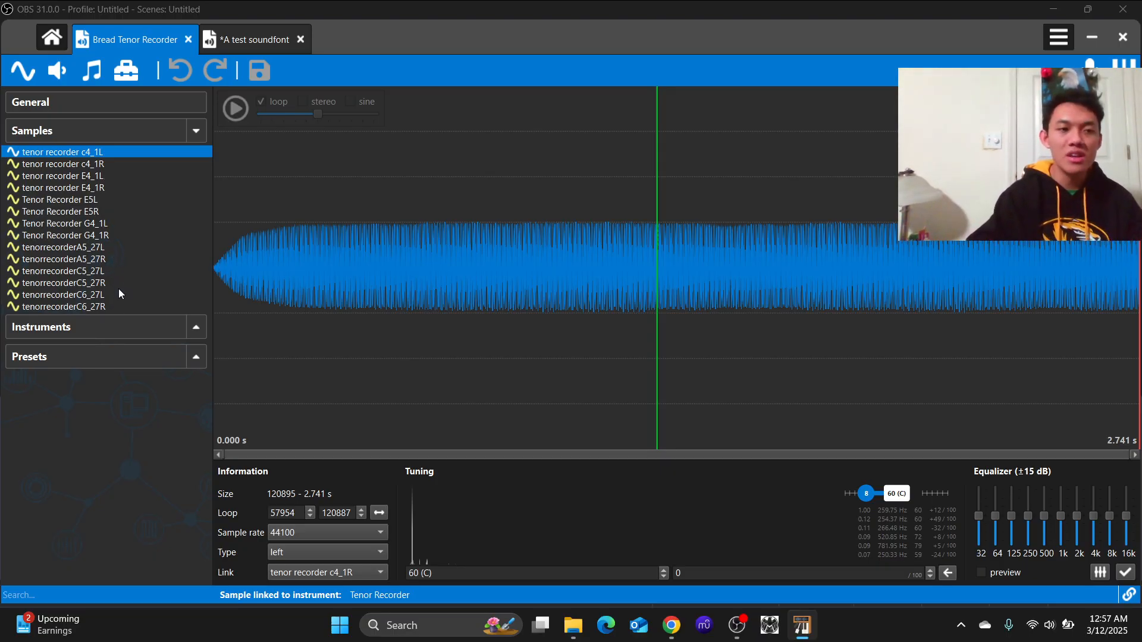
left_click(115, 305, "shift")
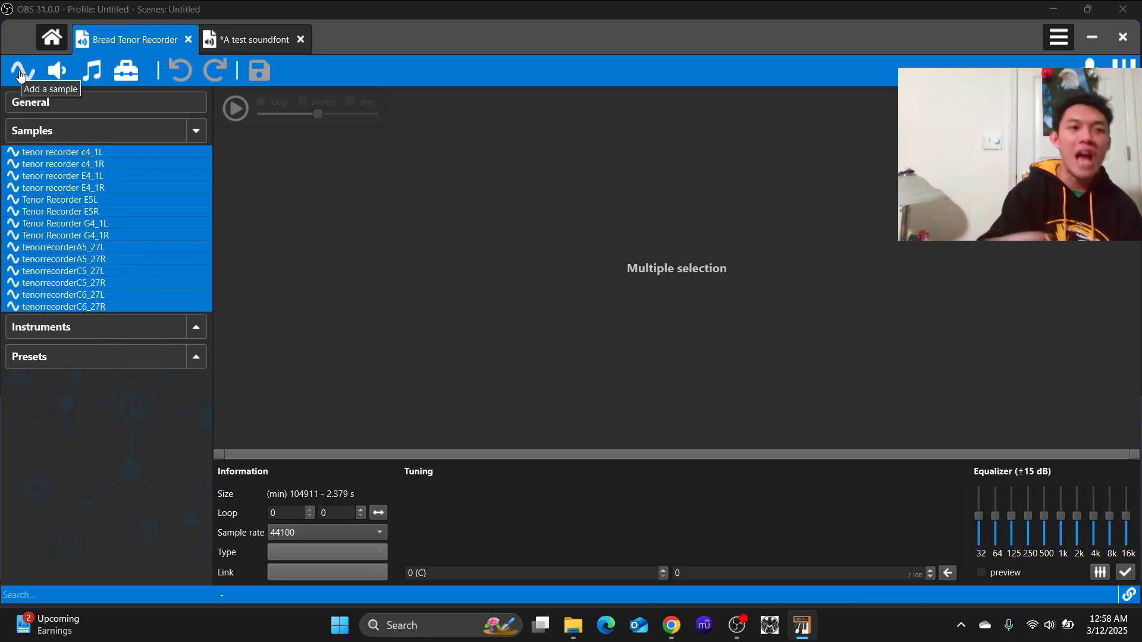
left_click(240, 37)
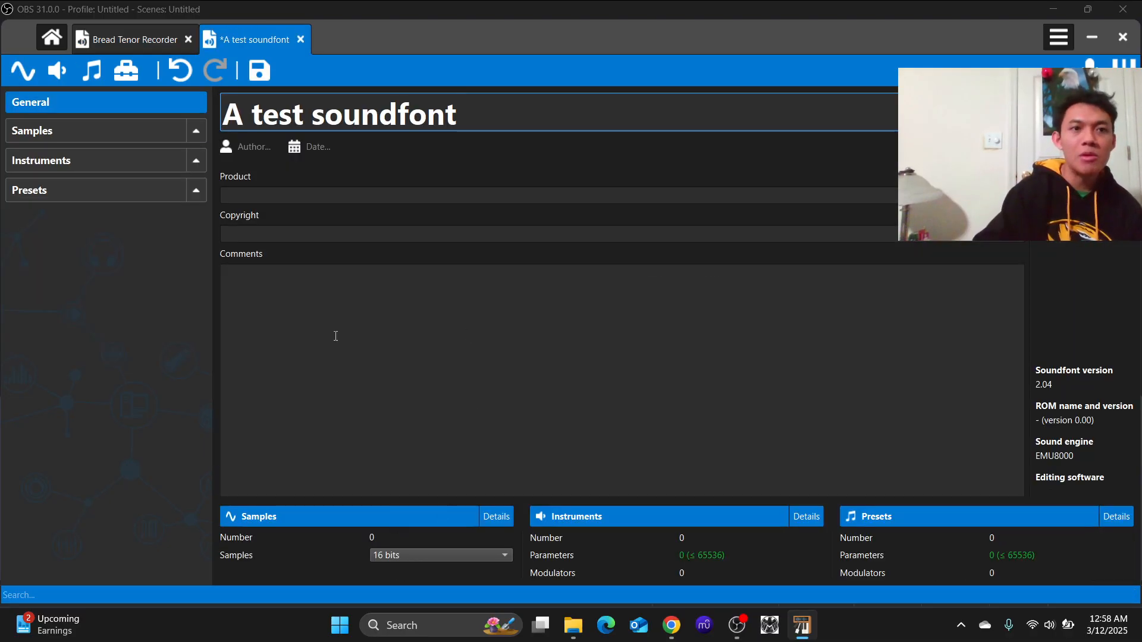
left_click(70, 138)
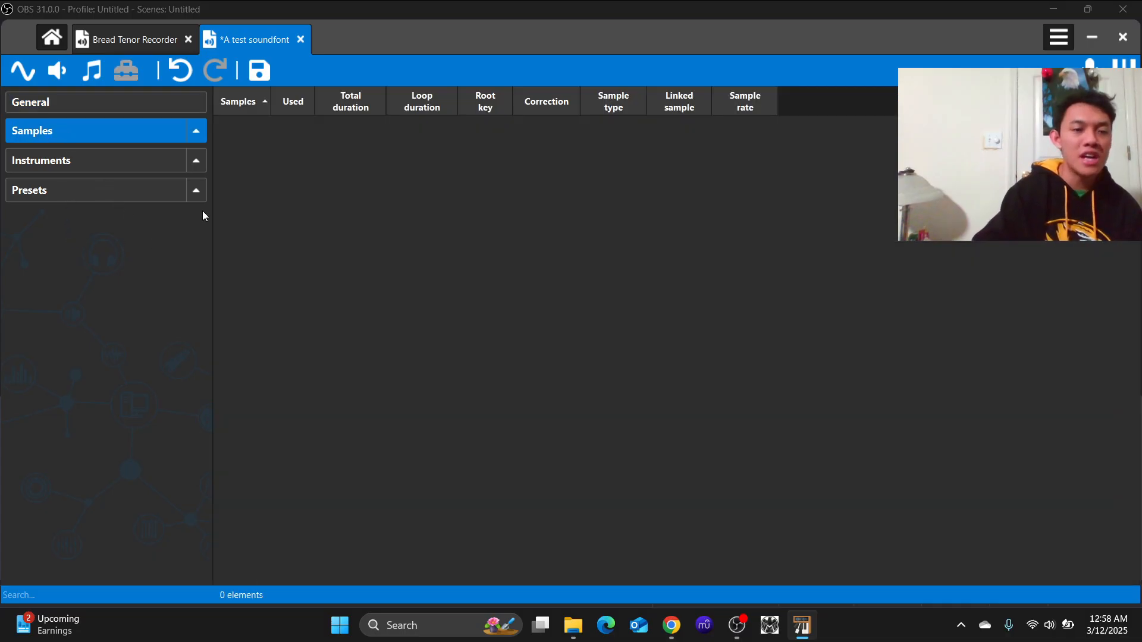
left_click(114, 44)
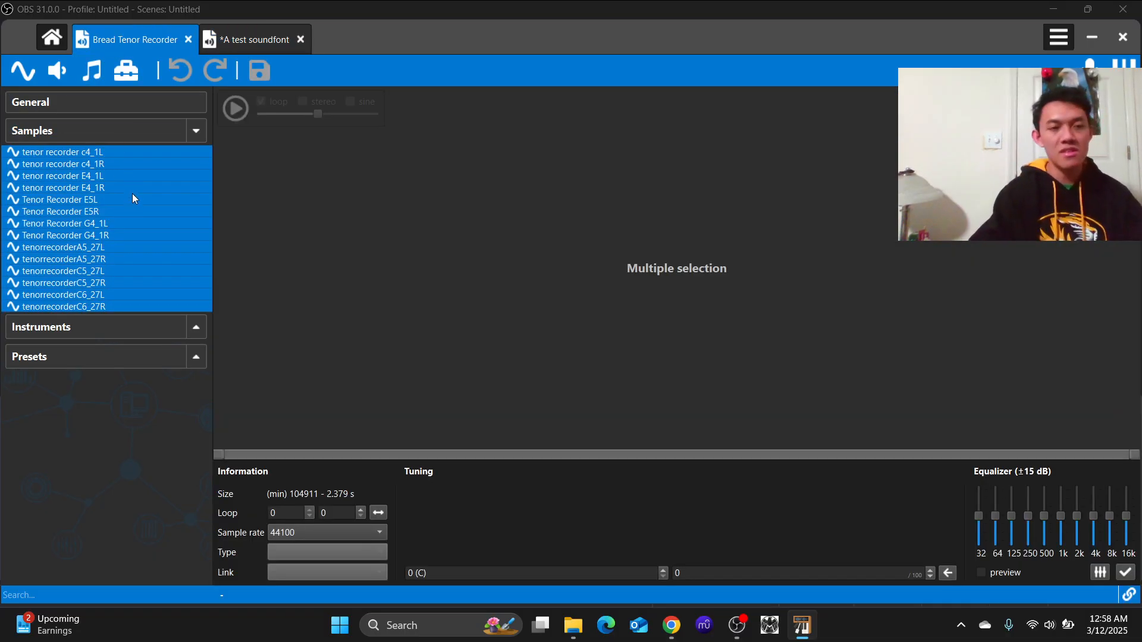
left_click(245, 42)
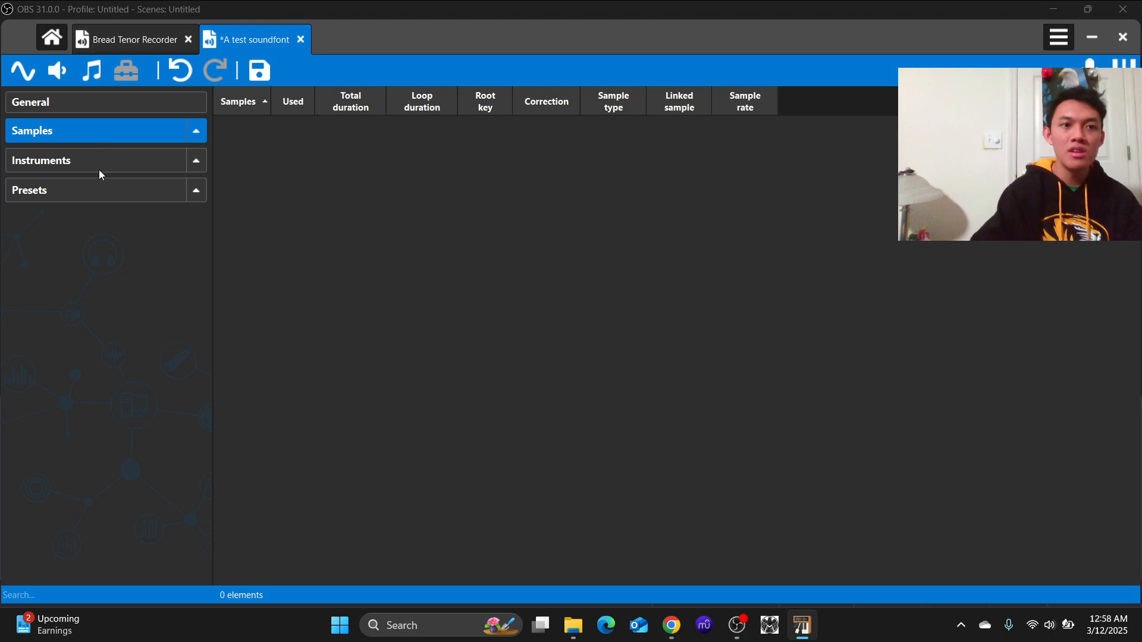
key("ctrl+v")
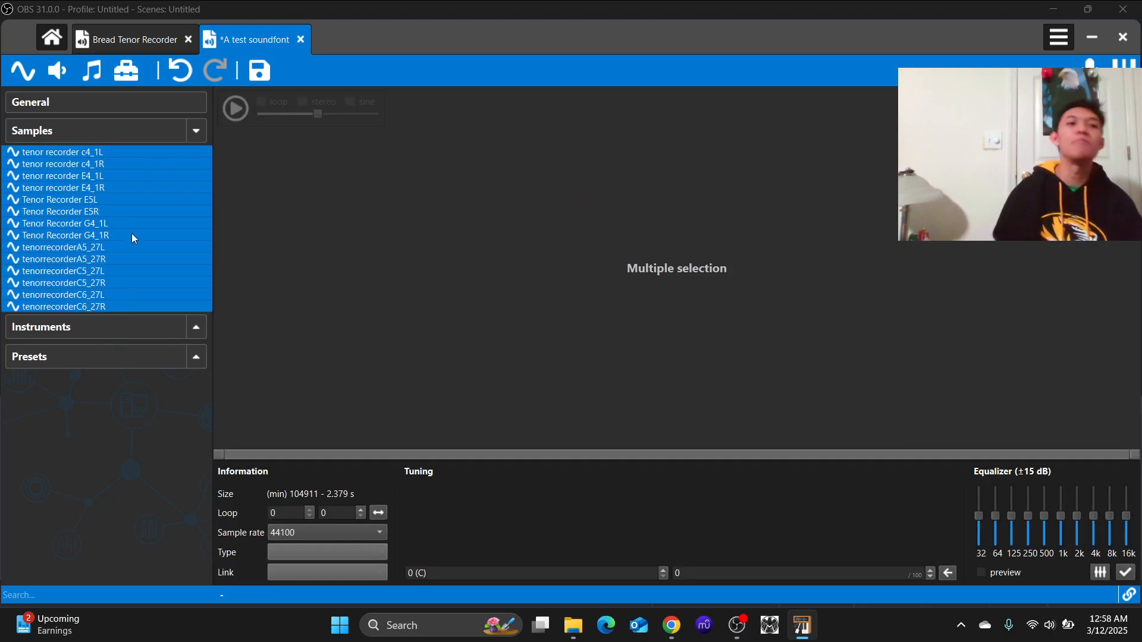
Review the sample list and inspect the waveforms of tenor recorder c4_1L, E4_1L and c4_1R
left_click(127, 136)
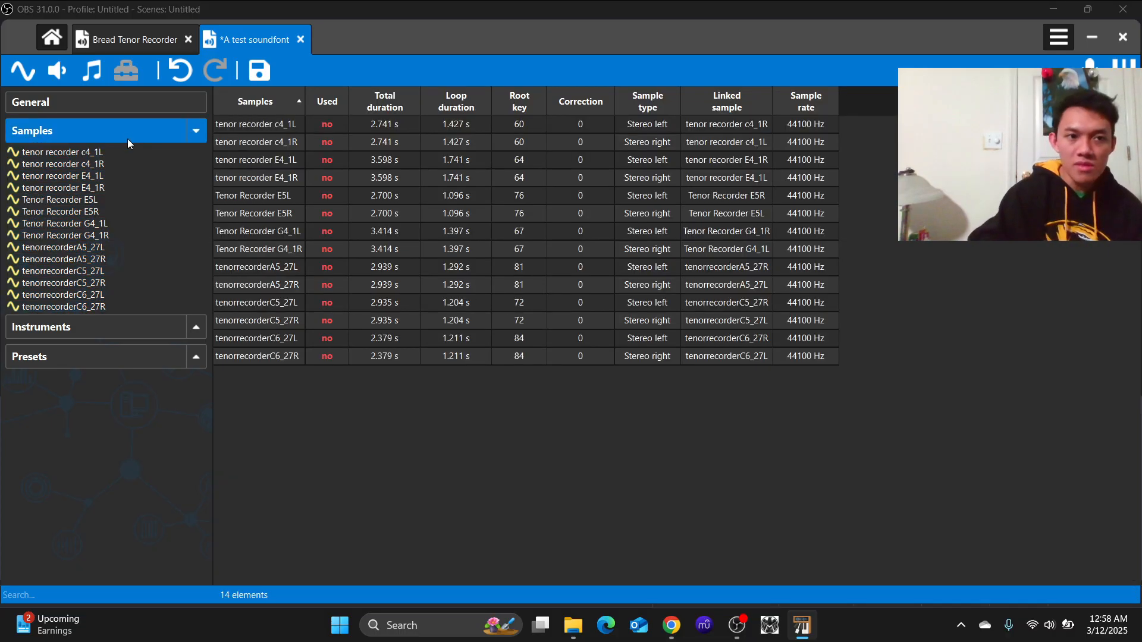
left_click(126, 152)
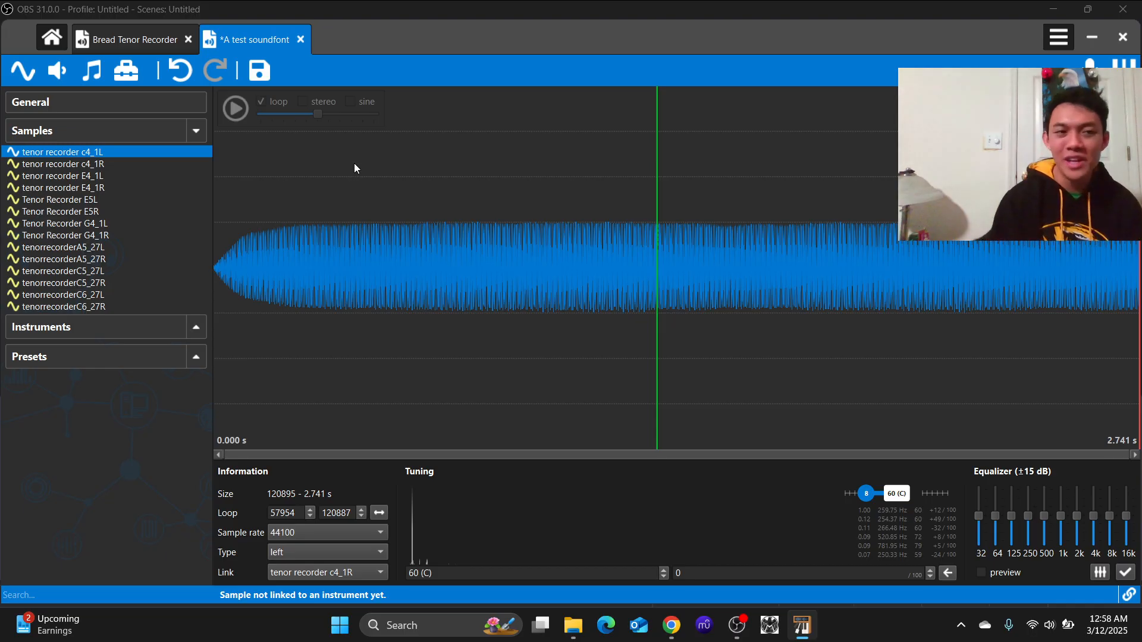
left_click(106, 176)
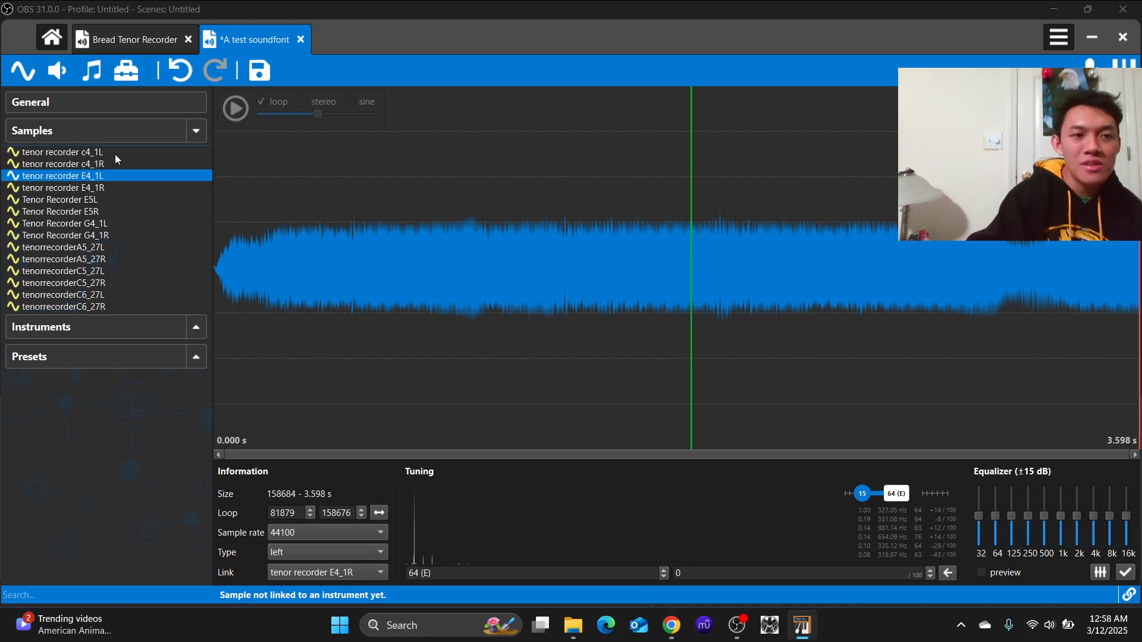
left_click(116, 154)
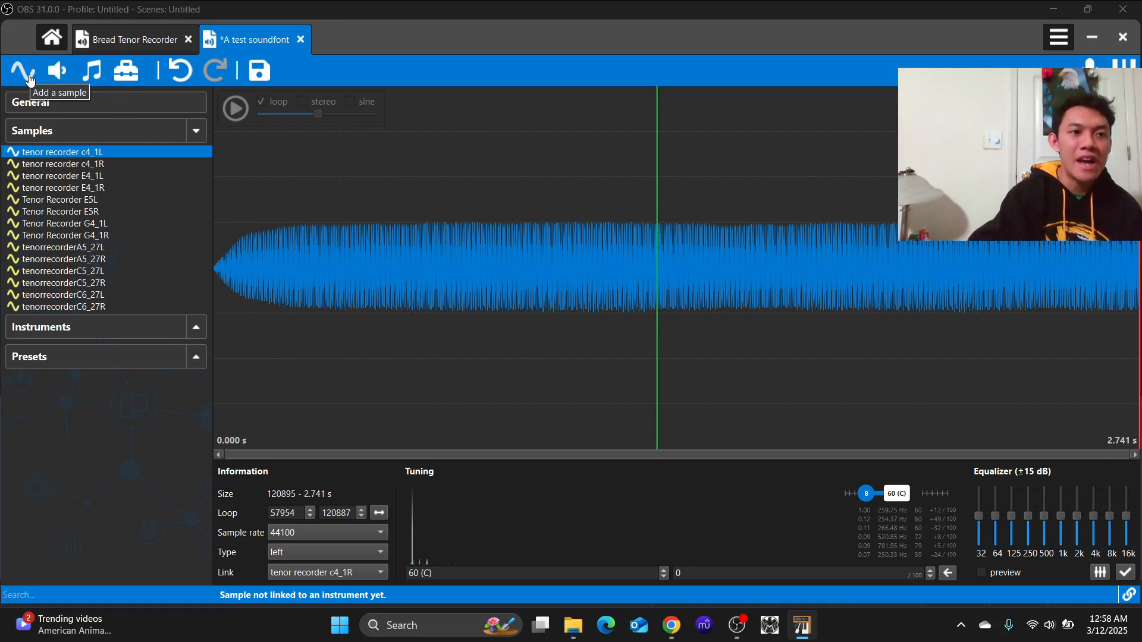
left_click(120, 166)
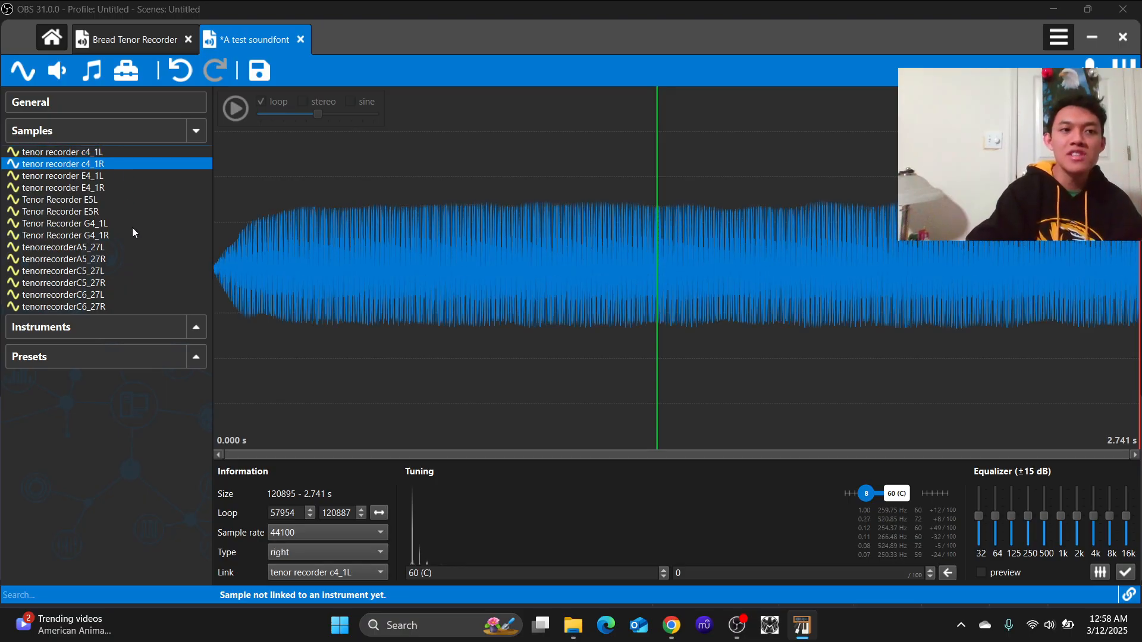
Show the virtual keyboard over the waveform and compare the root keys of the C4, E5 and C6 recorder samples on it
left_click(1112, 63)
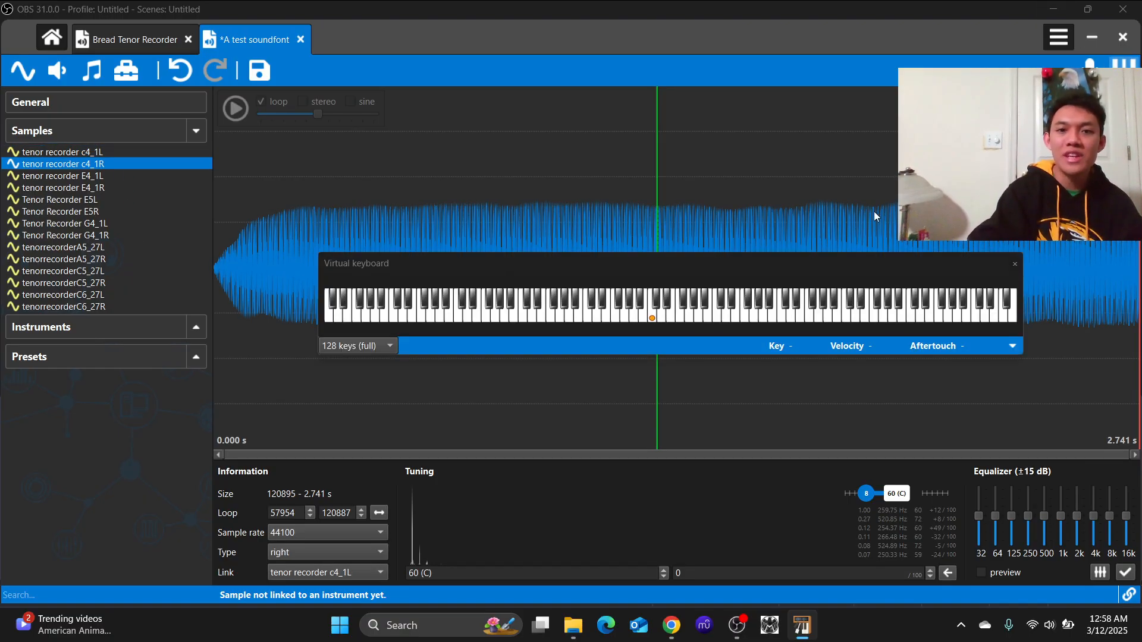
left_click_drag(672, 273, 709, 176)
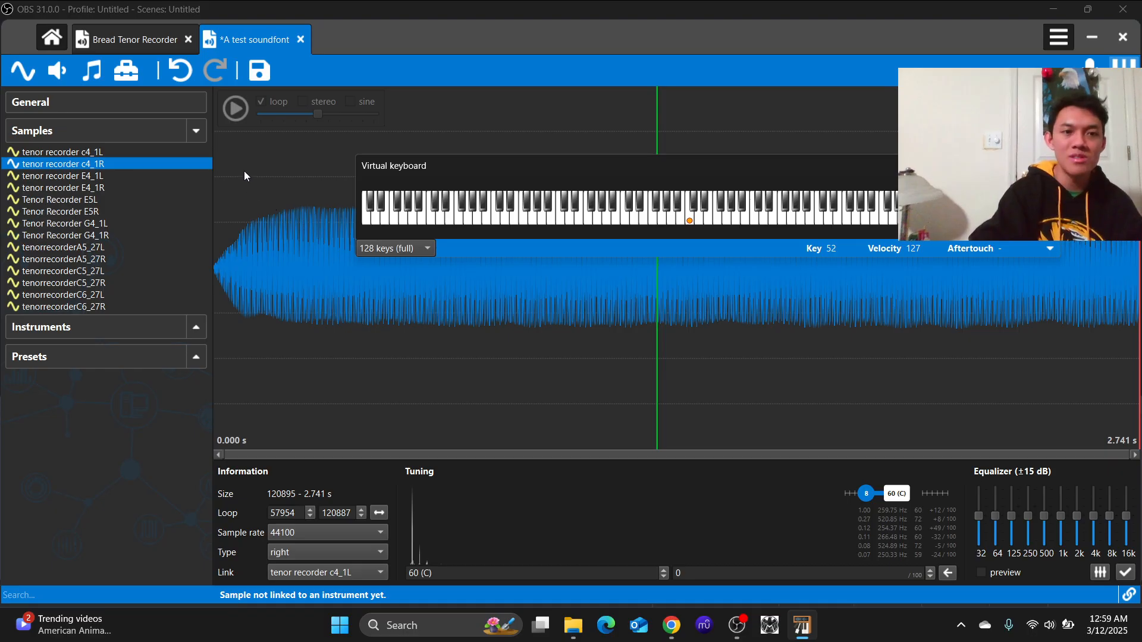
left_click(116, 156)
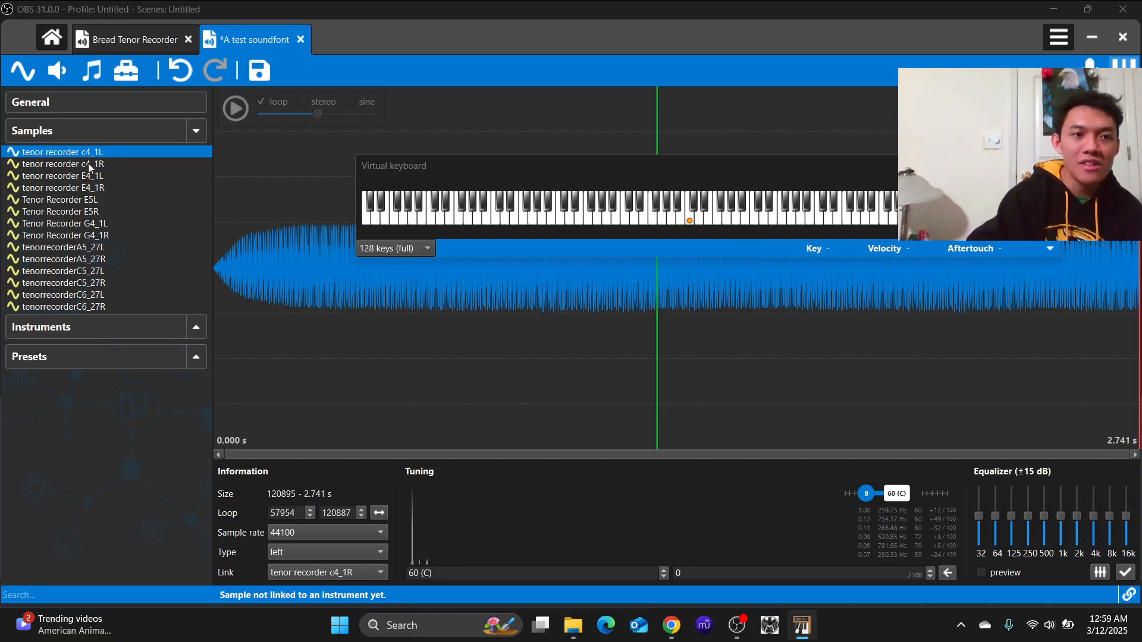
left_click(109, 211)
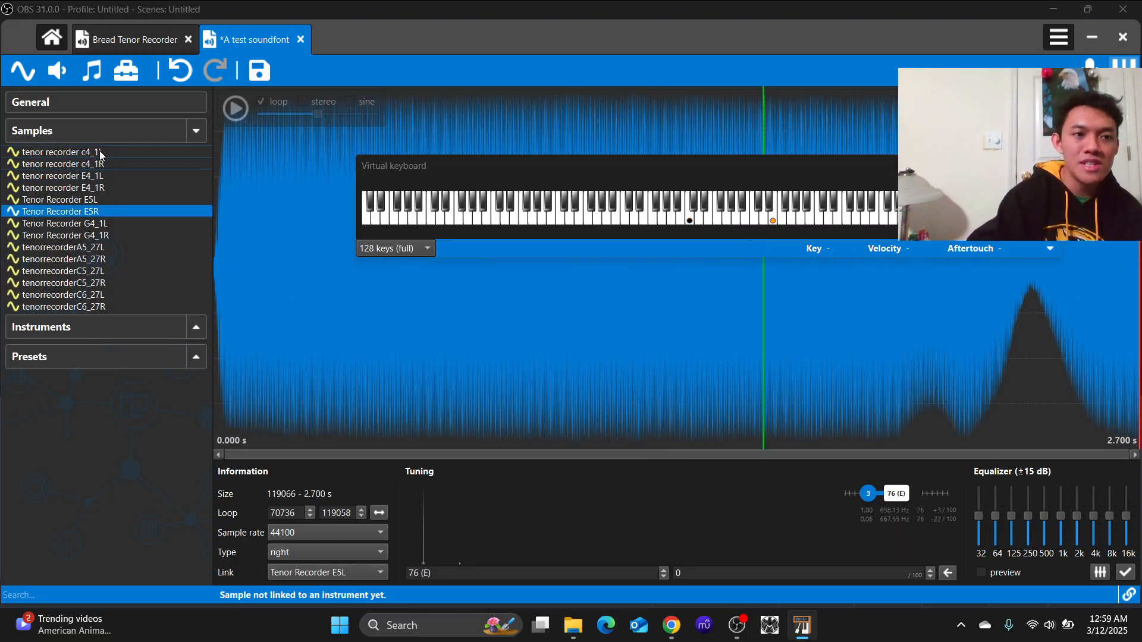
left_click(100, 153)
left_click(101, 307)
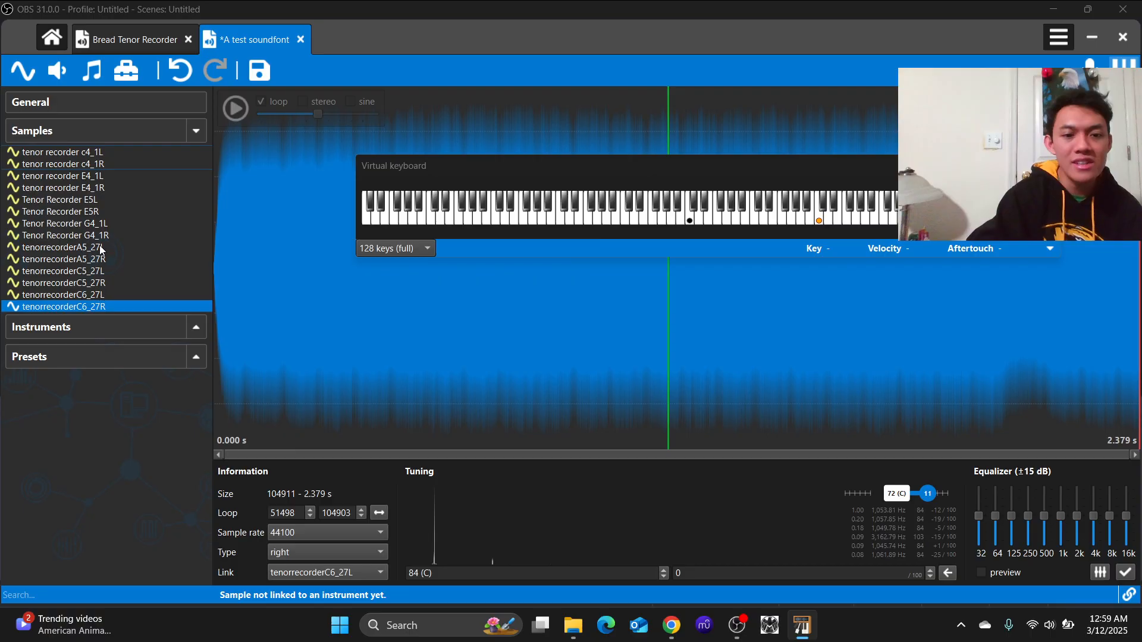
left_click(98, 155)
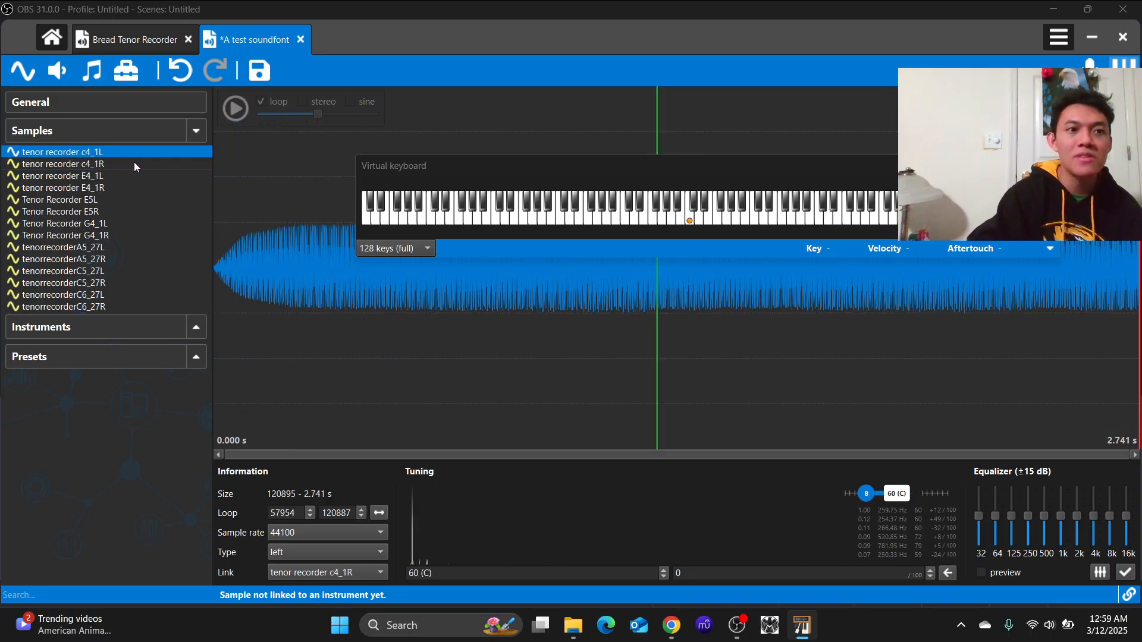
Play back the tenor recorder c4_1L sample, stop it, and keep the virtual keyboard shown
left_click(229, 119)
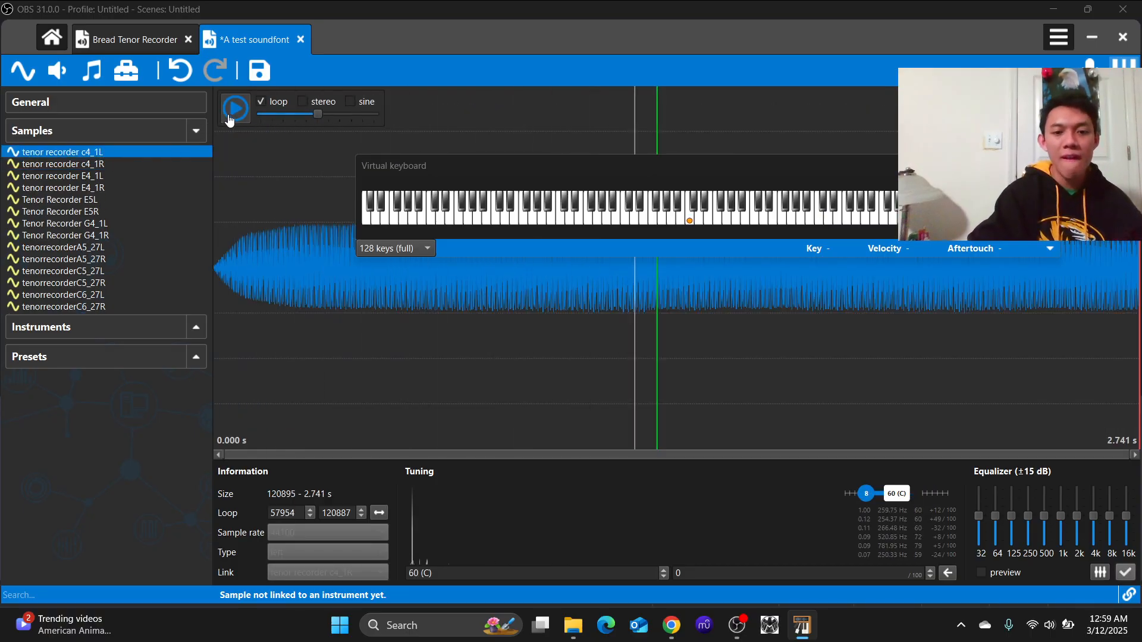
left_click(229, 120)
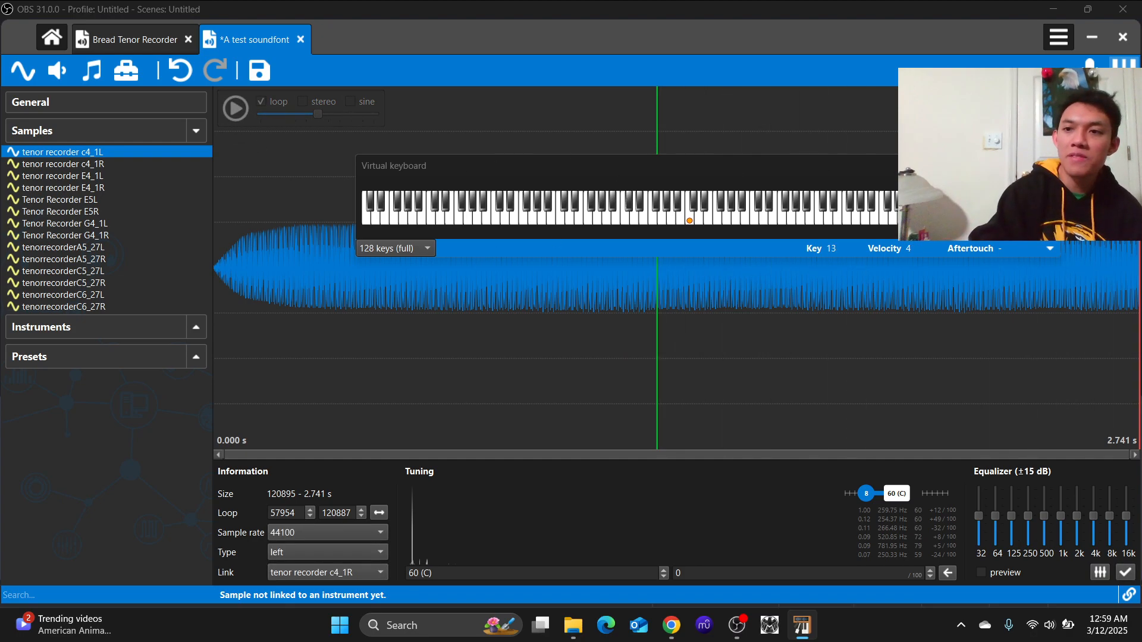
left_click(1131, 67)
left_click(1131, 67)
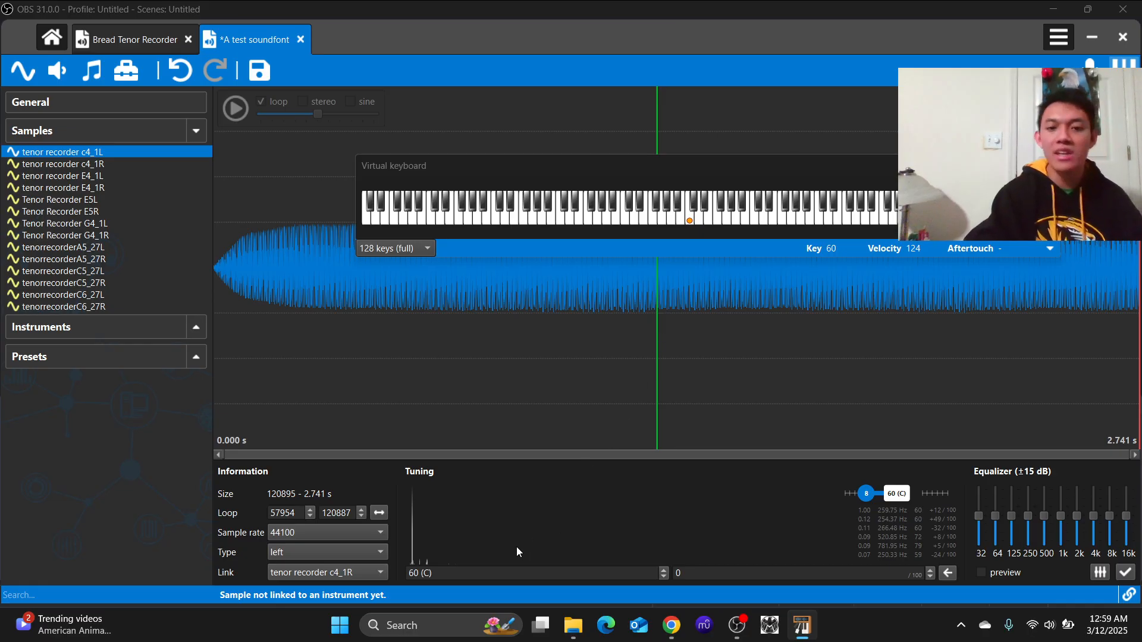
Open the root key of the tenor recorder c4_1L sample for editing with its whole value selected
left_click(469, 575)
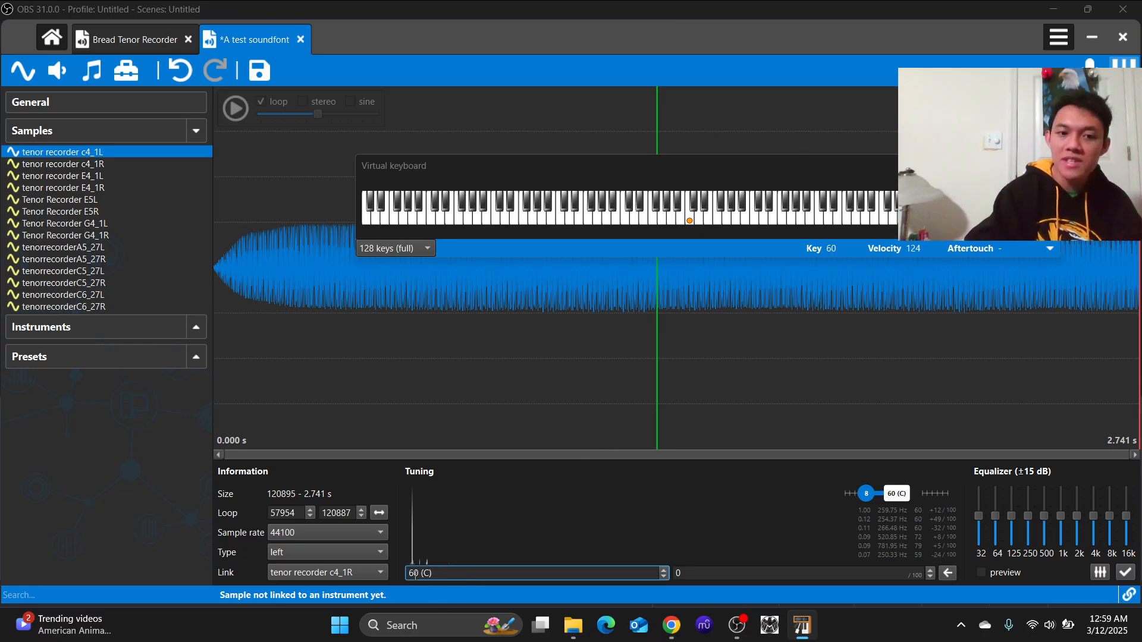
key("shift+Left")
key("shift+Left")
key("shift+Left")
key("shift+Left")
key("shift+Left")
key("shift+Left")
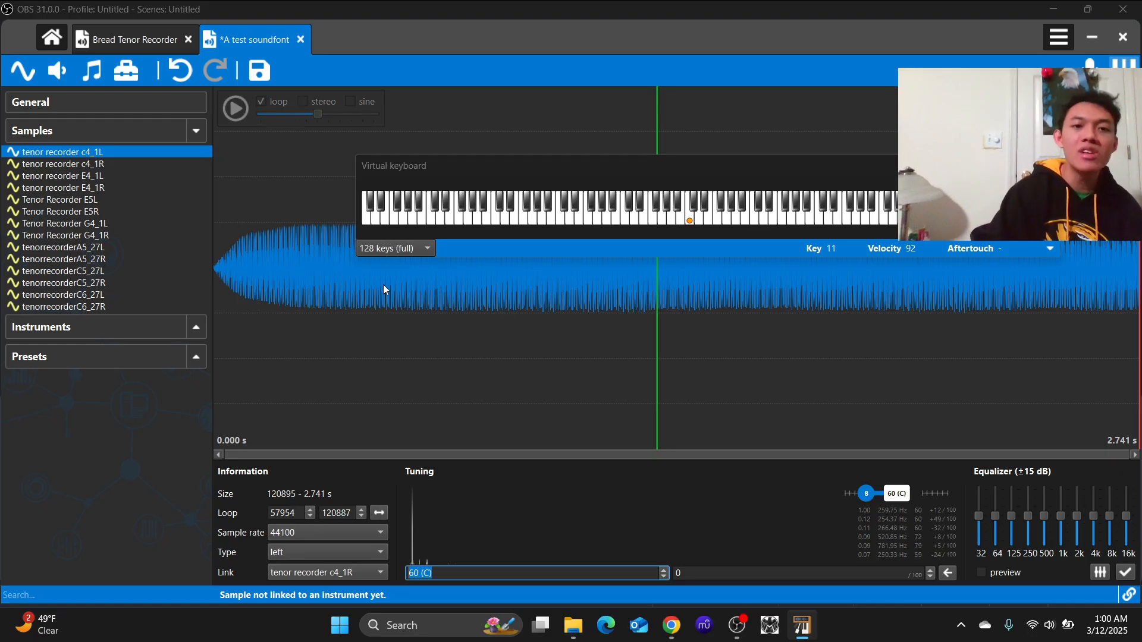
Try several loop start positions on the tenor recorder c4_1L waveform, including 30905 and 53475, ending at 24623
left_click(451, 303)
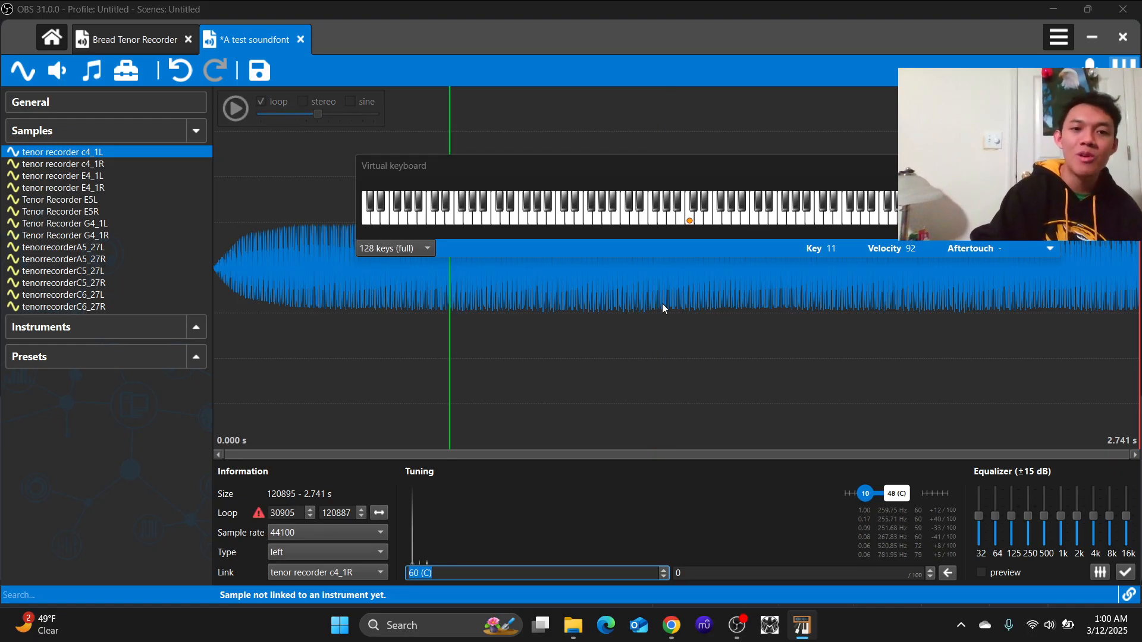
left_click(671, 303)
left_click(440, 305)
left_click(795, 286)
left_click(623, 323)
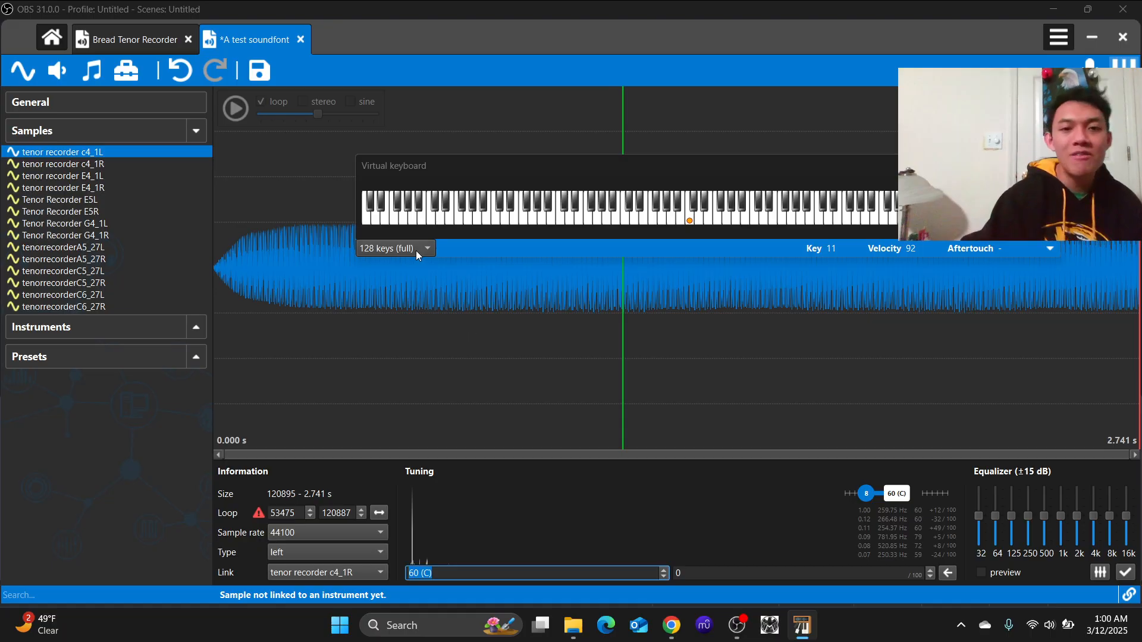
left_click(459, 306)
left_click(402, 311)
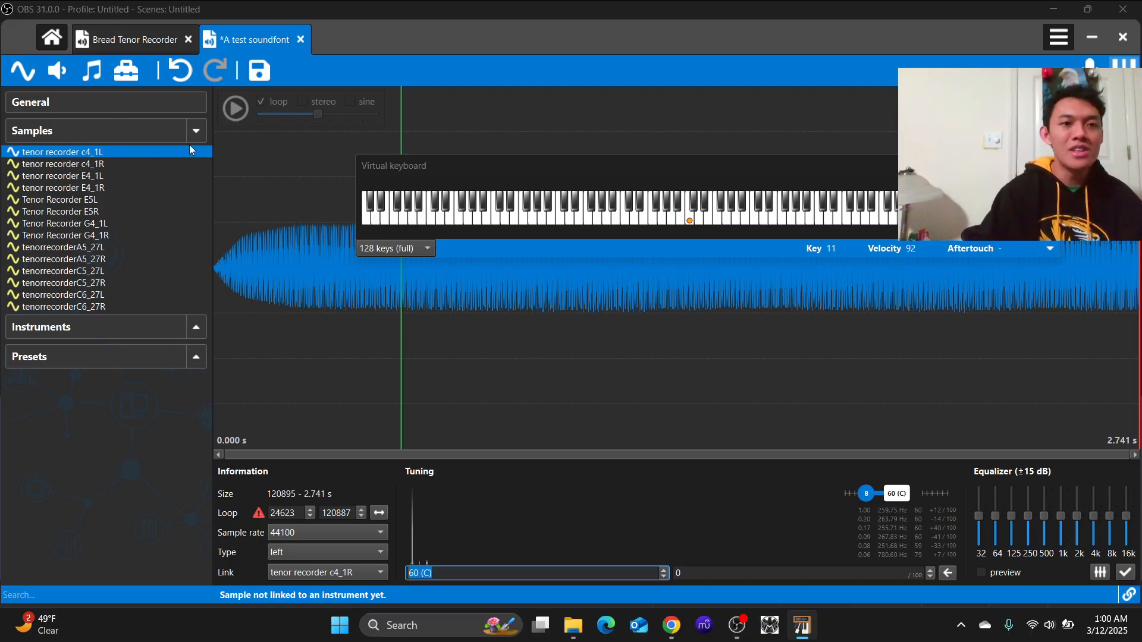
Undo the loop start changes on tenor recorder c4_1L and the pasting of the recorder samples
left_click(188, 70)
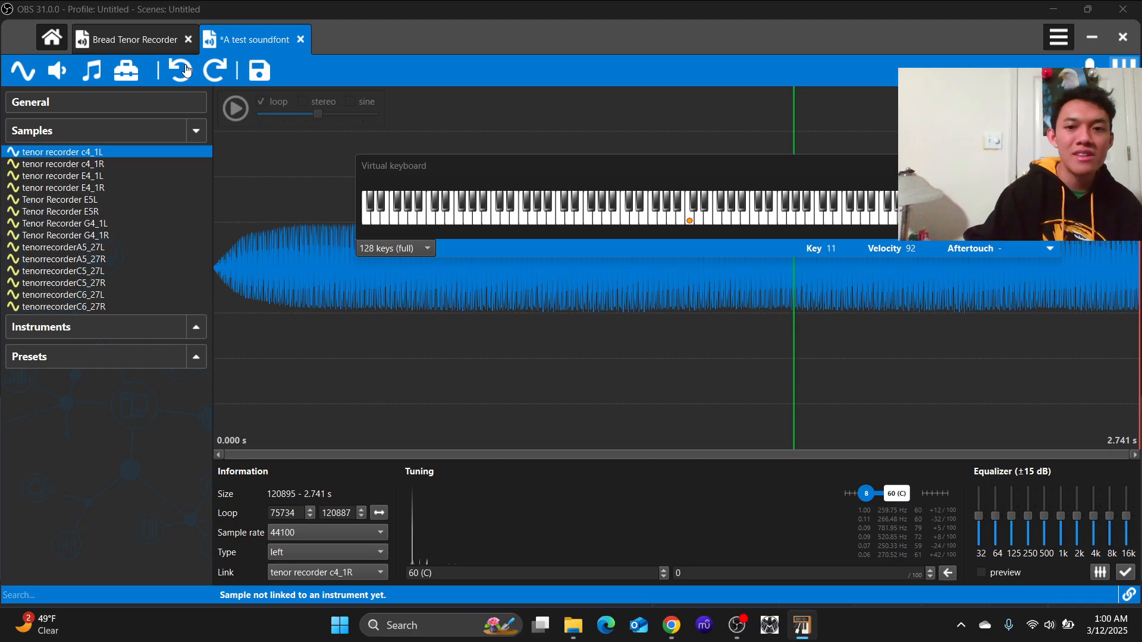
left_click(188, 70)
left_click(188, 70)
left_click(188, 70)
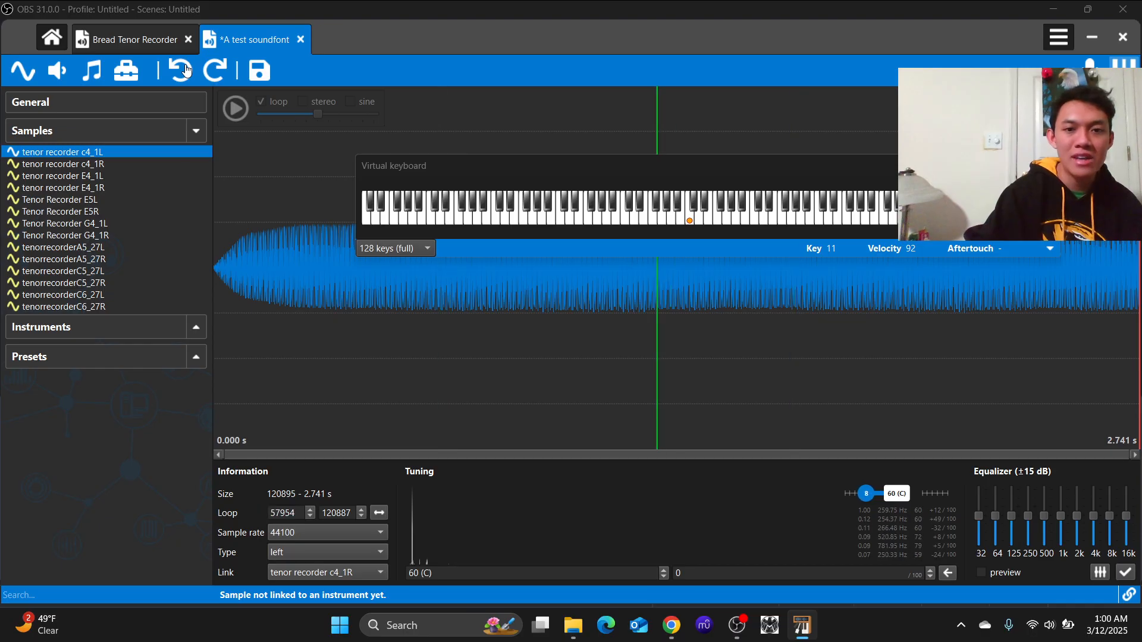
left_click(188, 70)
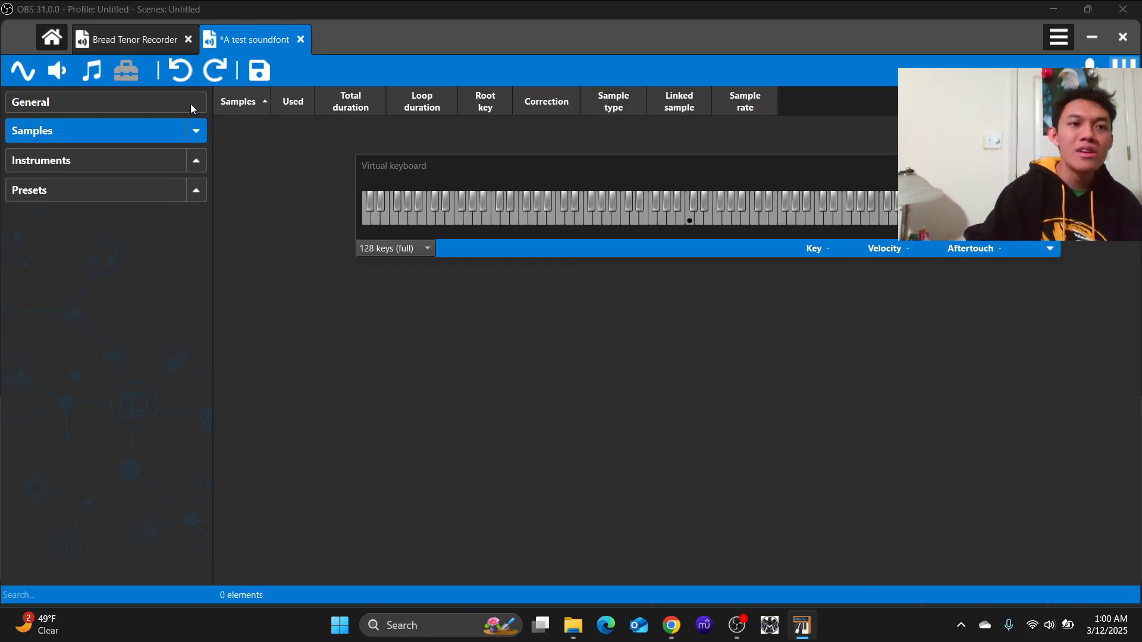
Redo the pasting of the recorder samples and run Auto loop on all of them, from tenor recorder c4_1L to tenorrecorderC6_27R
left_click(216, 70)
left_click(120, 150)
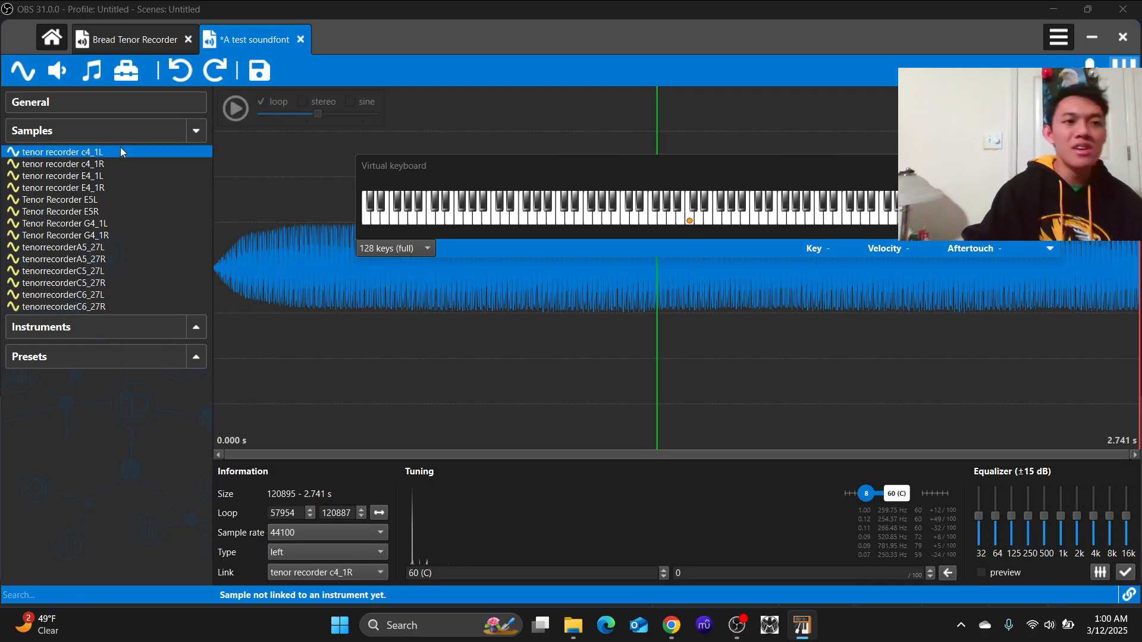
left_click(119, 308, "shift")
left_click(125, 77)
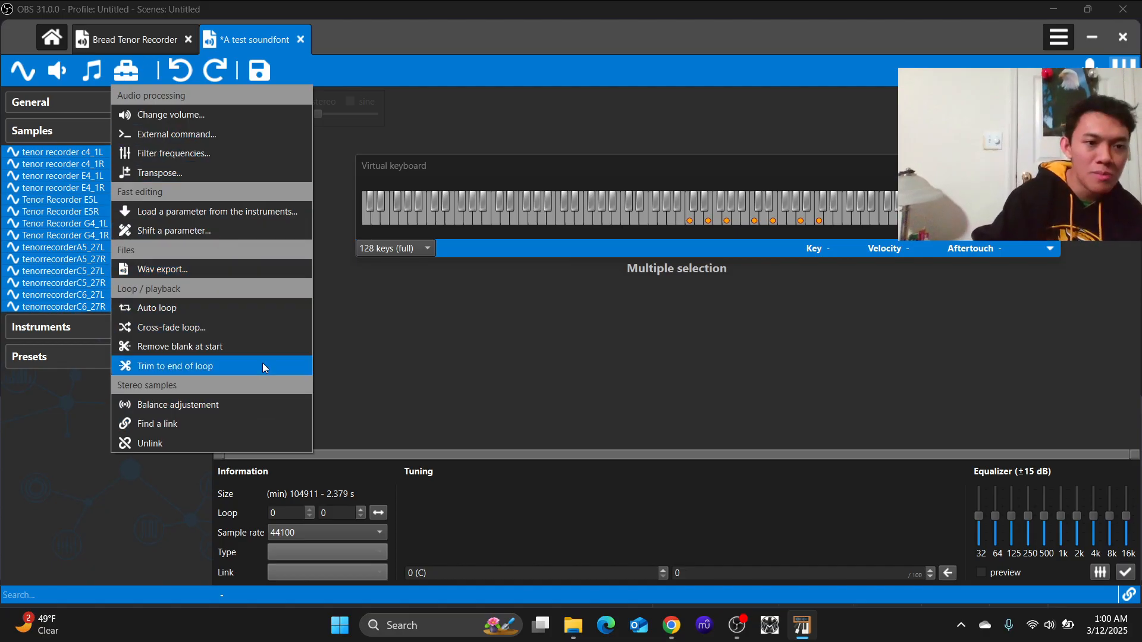
left_click(222, 308)
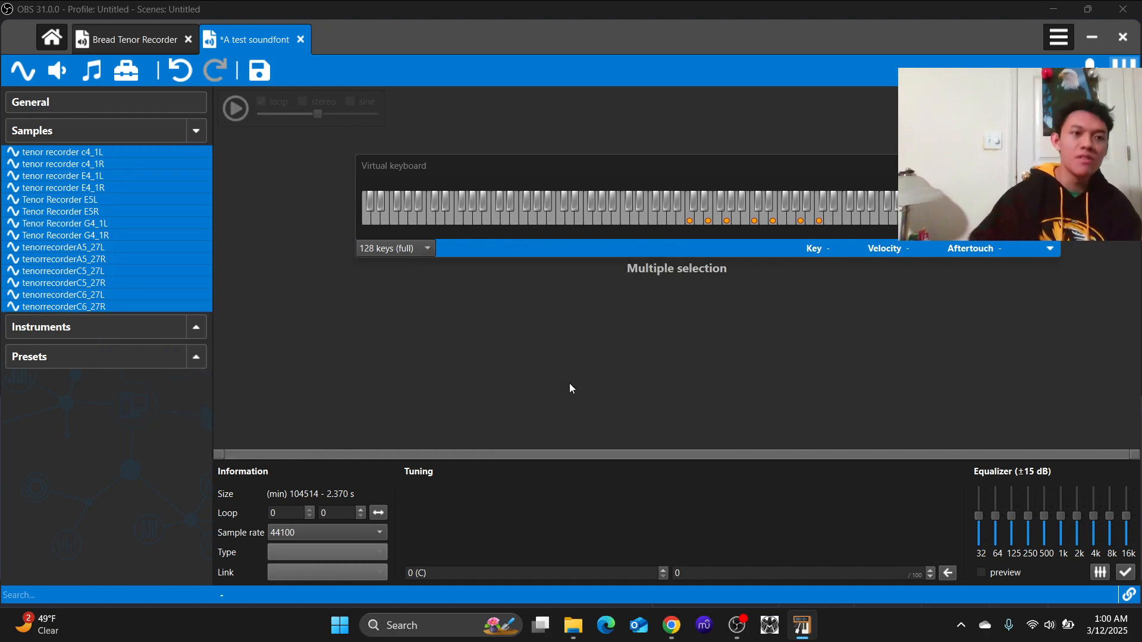
Examine the loops of the C5_27L, c4_1L and c4_1R samples, and play back Tenor Recorder E5L, then stop it
left_click(78, 199)
left_click(111, 275)
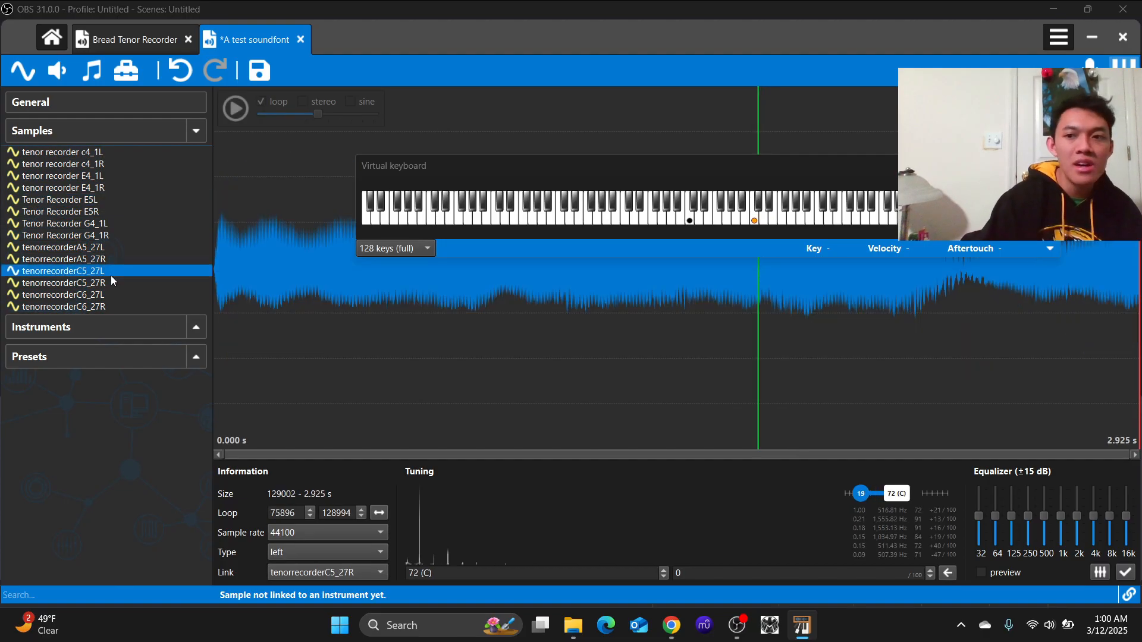
left_click(94, 152)
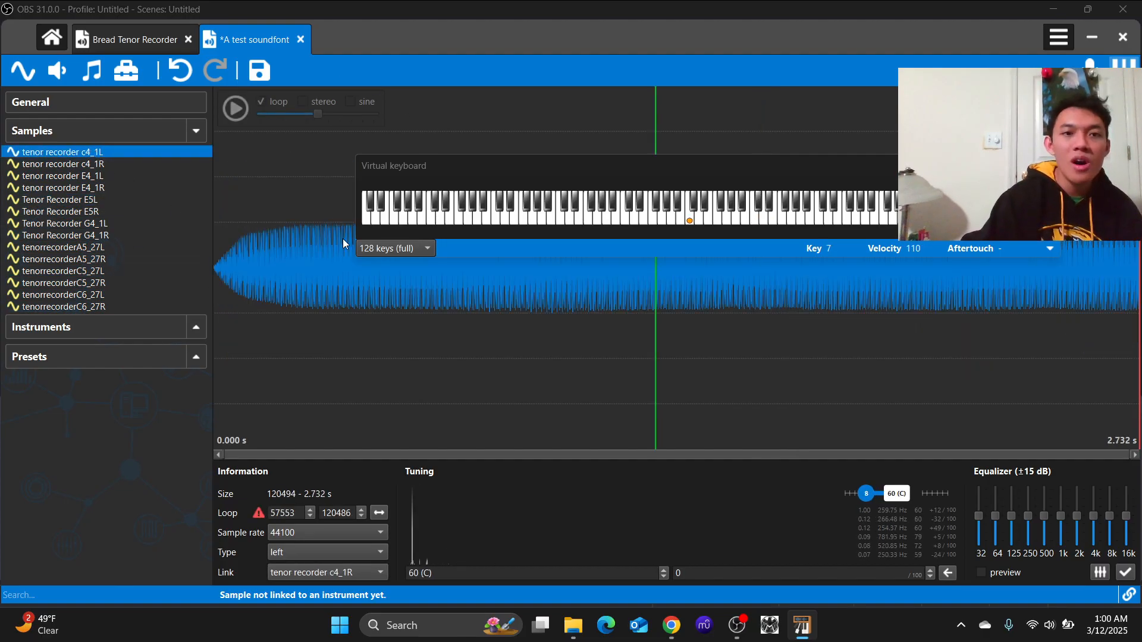
left_click(109, 165)
left_click(113, 199)
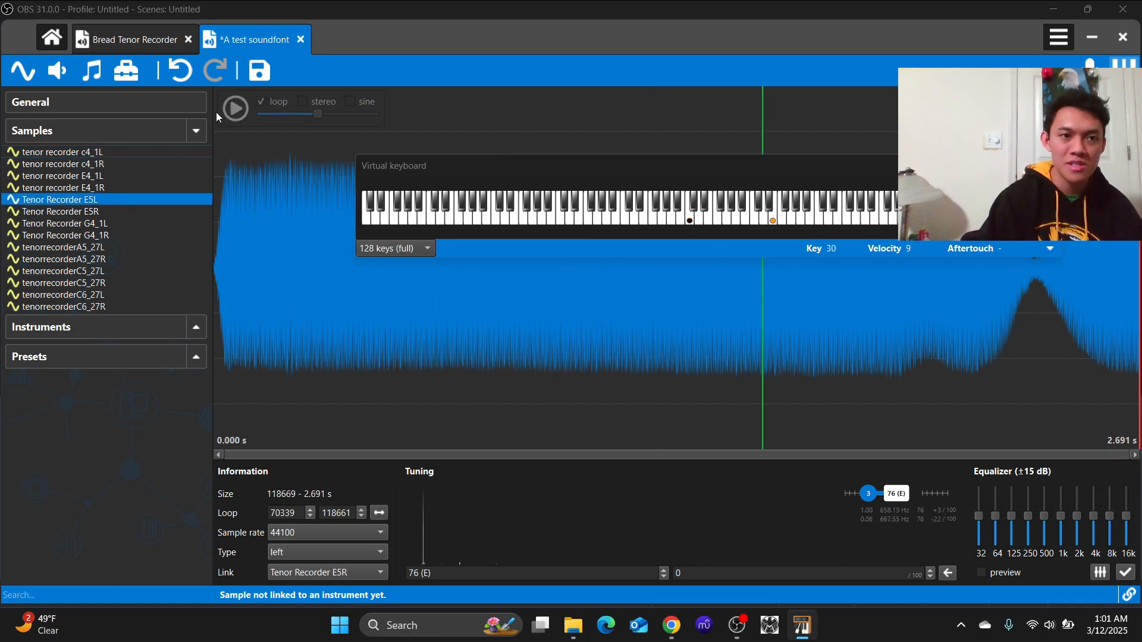
left_click(236, 109)
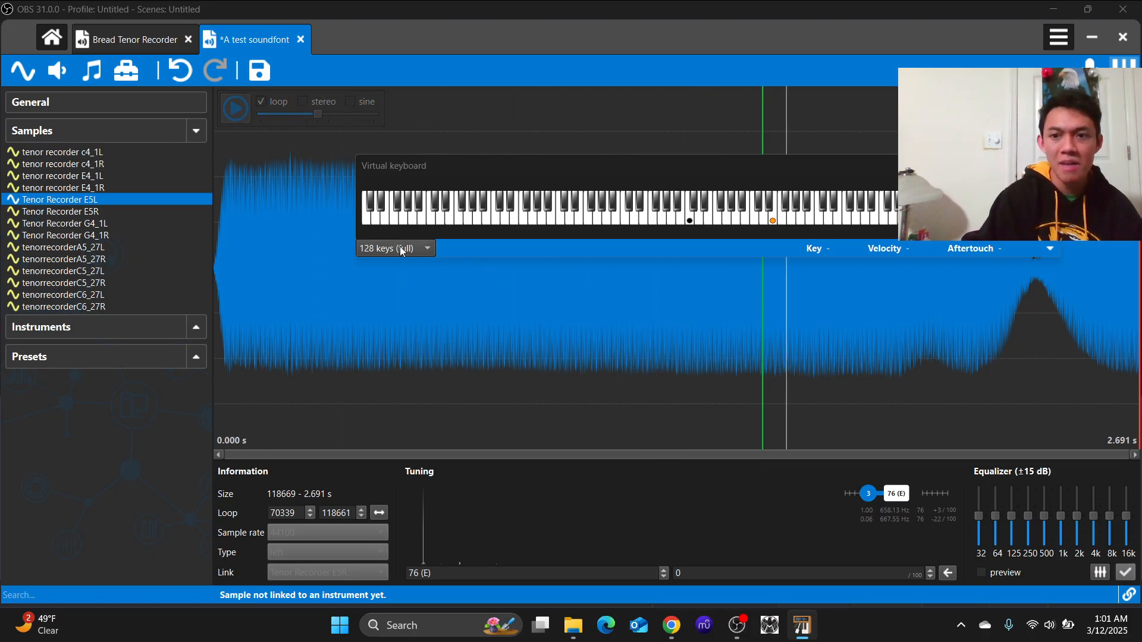
left_click(238, 108)
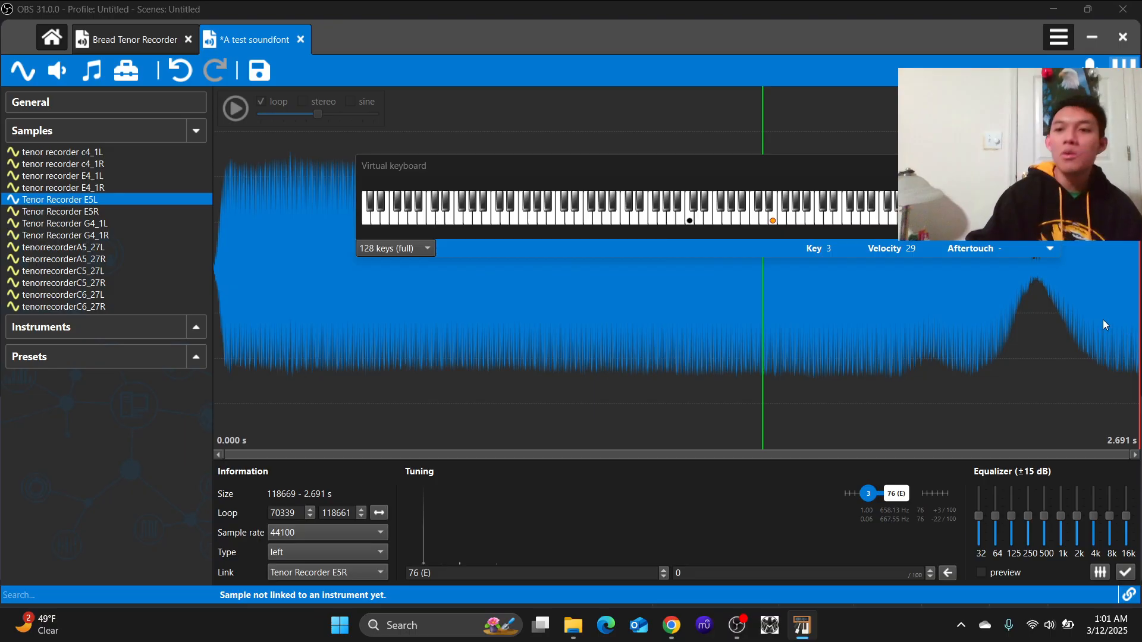
left_click(339, 515)
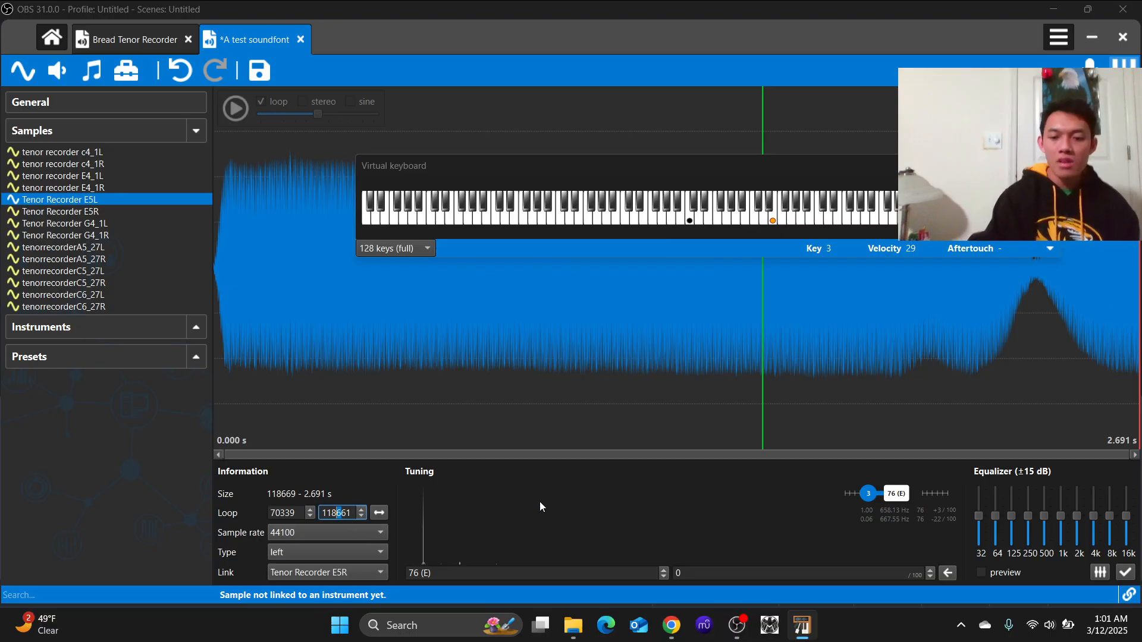
key("Delete")
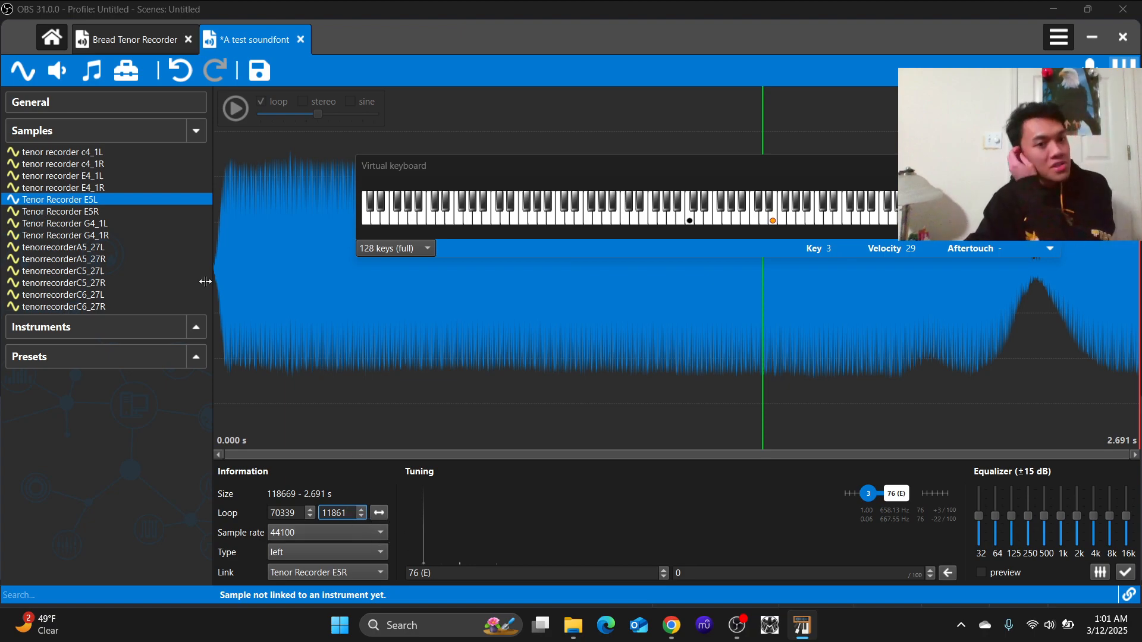
left_click(184, 68)
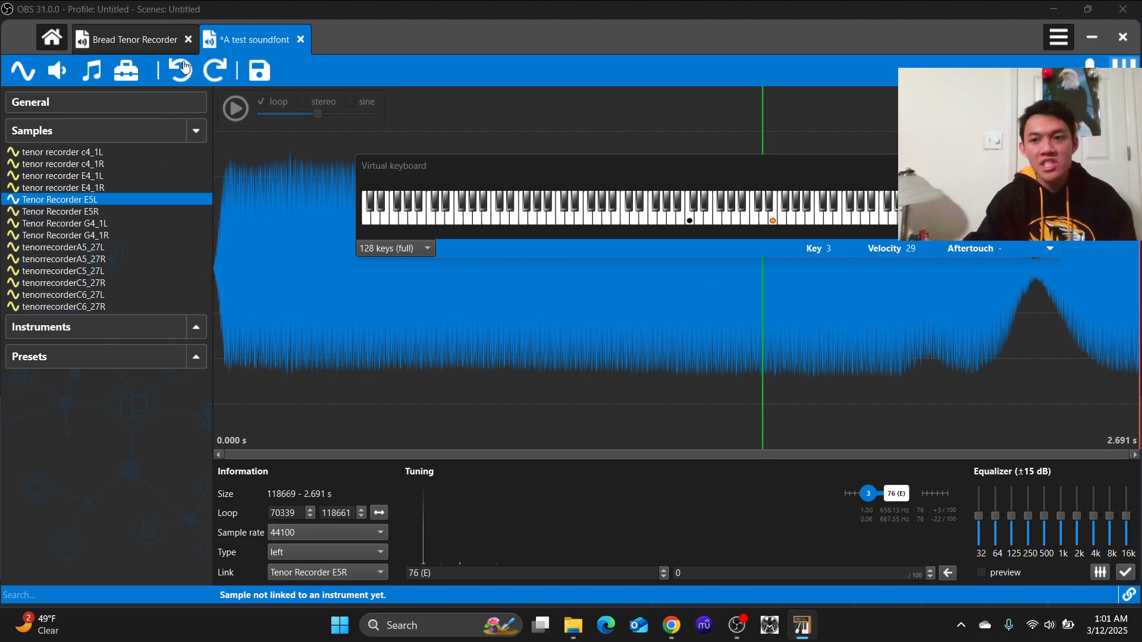
Set the loop end of Tenor Recorder E5L to 100661 and play the sample back briefly
left_click(334, 512)
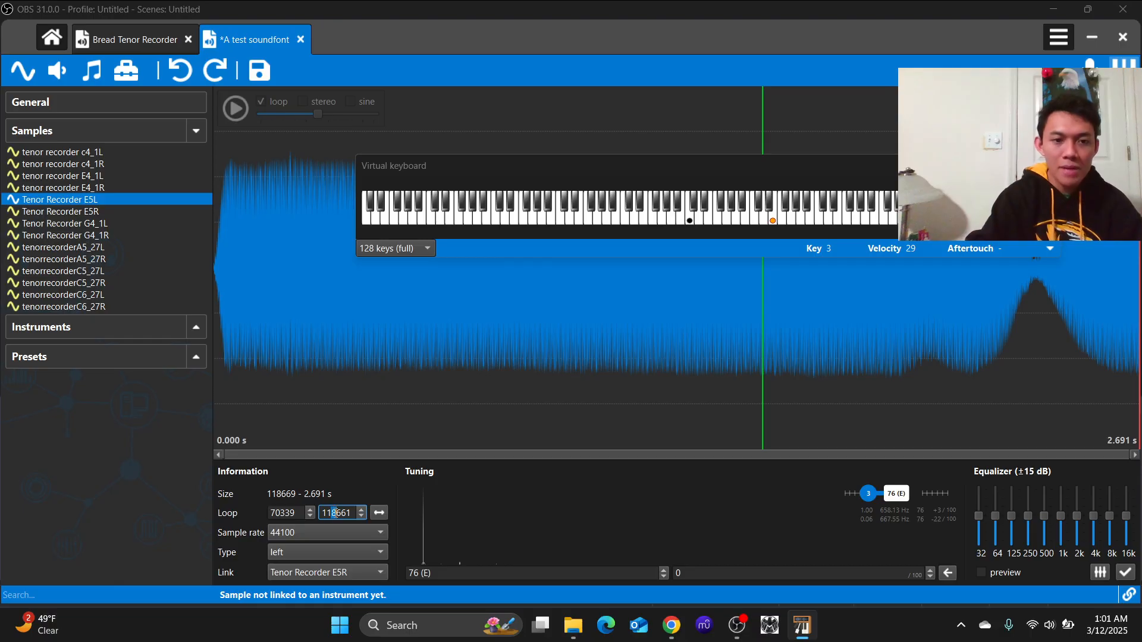
key("Delete")
type("0")
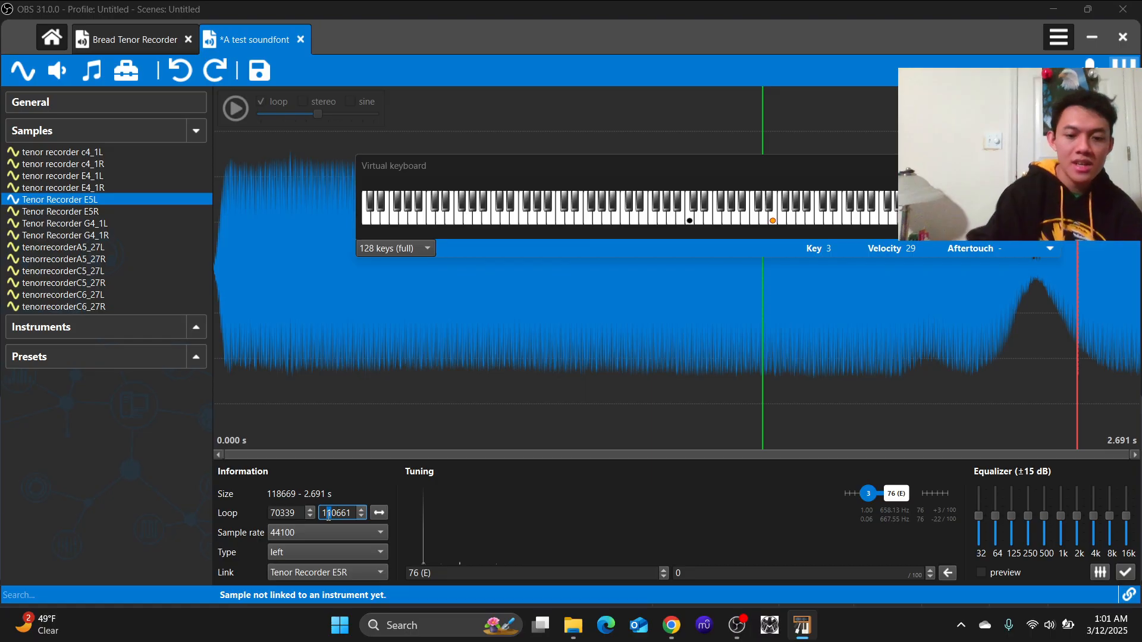
key("Delete")
type("0")
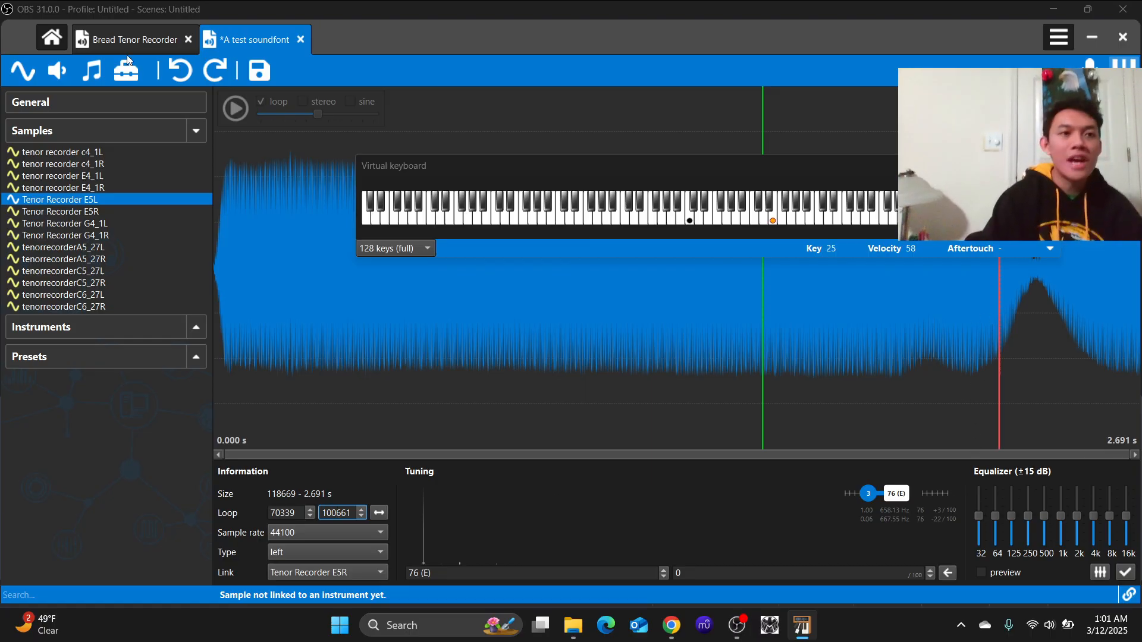
left_click(236, 107)
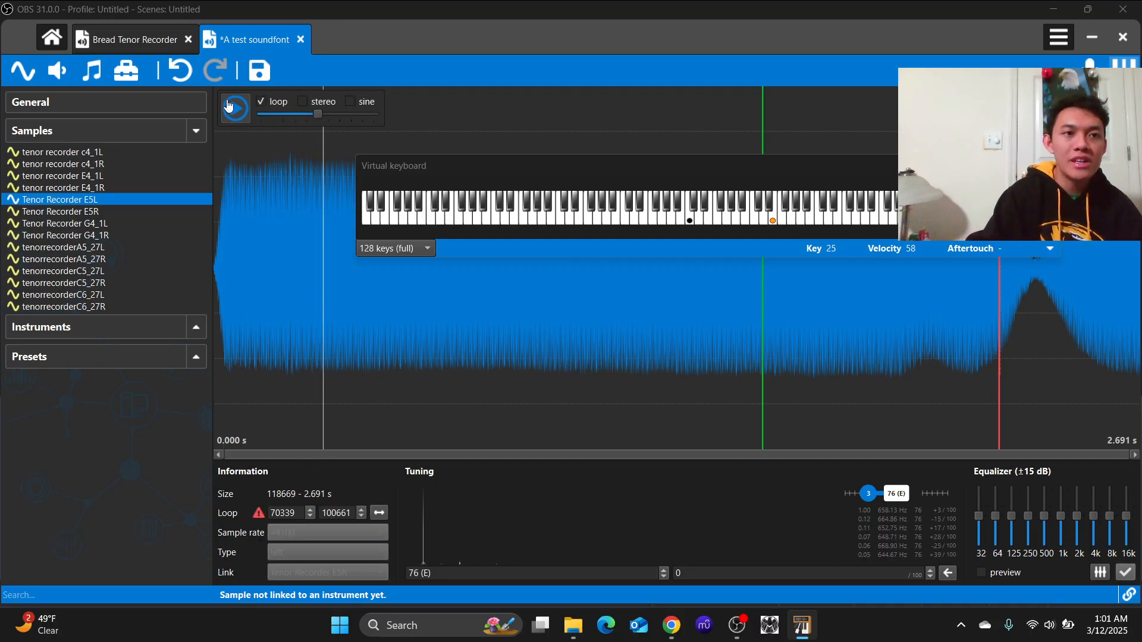
left_click(236, 107)
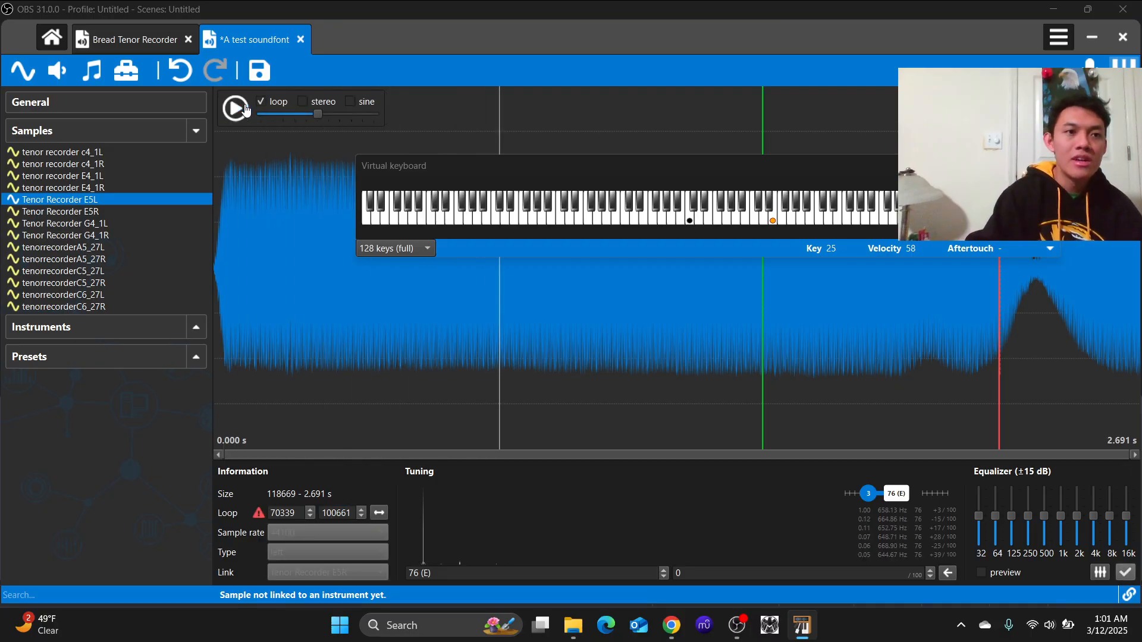
Run Auto loop on the Tenor Recorder E5L and E5R samples together
left_click(123, 210)
left_click(122, 202)
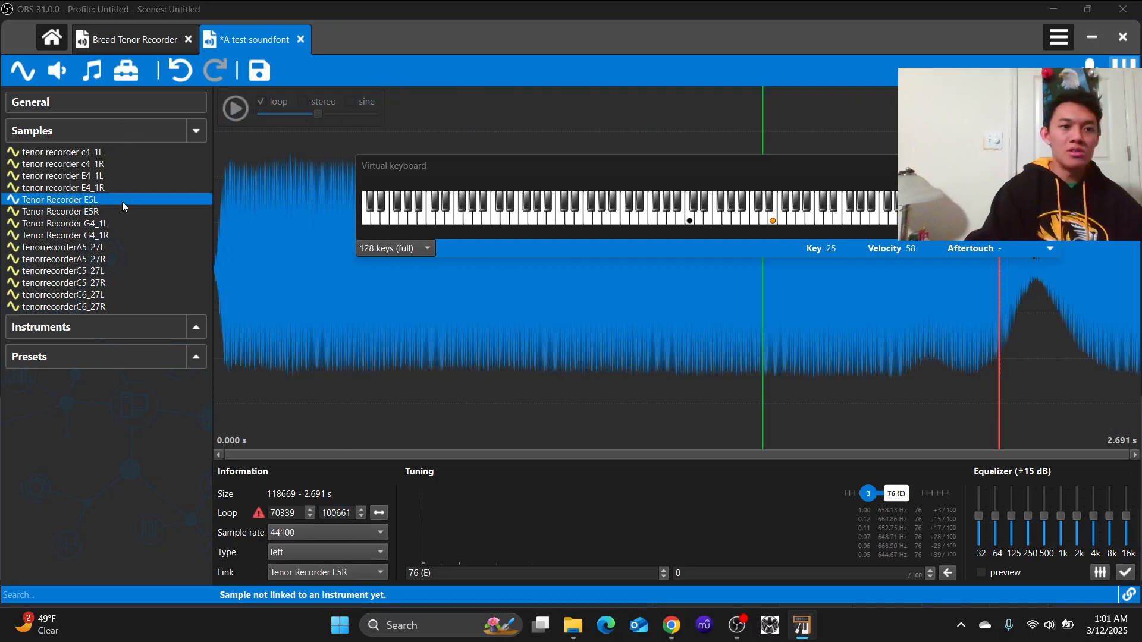
left_click(116, 214, "shift")
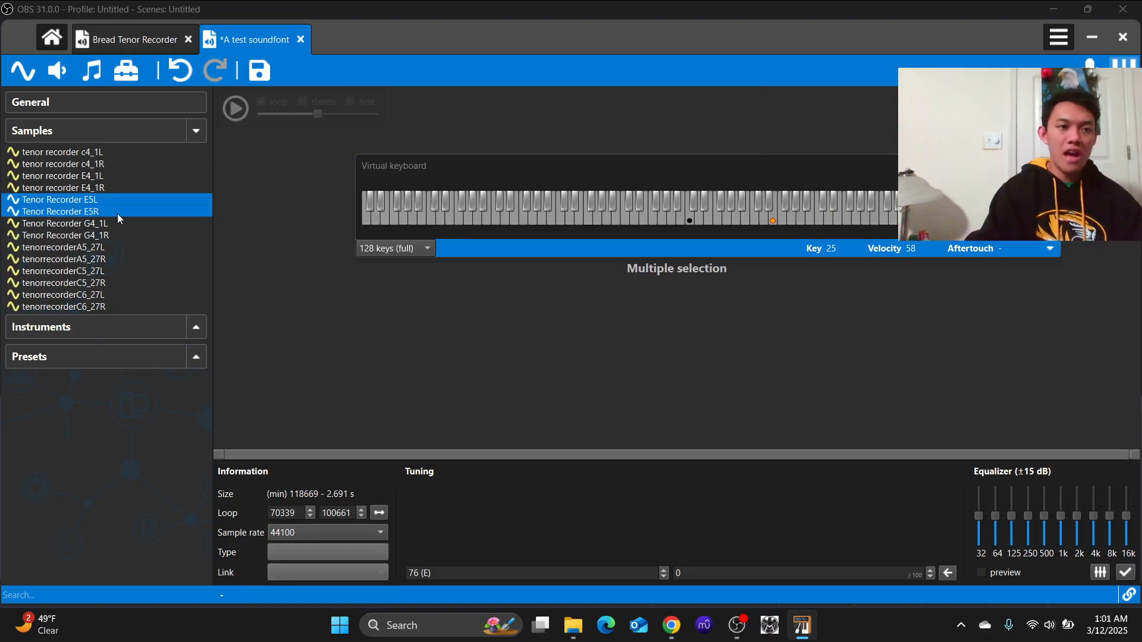
left_click(126, 70)
left_click(203, 313)
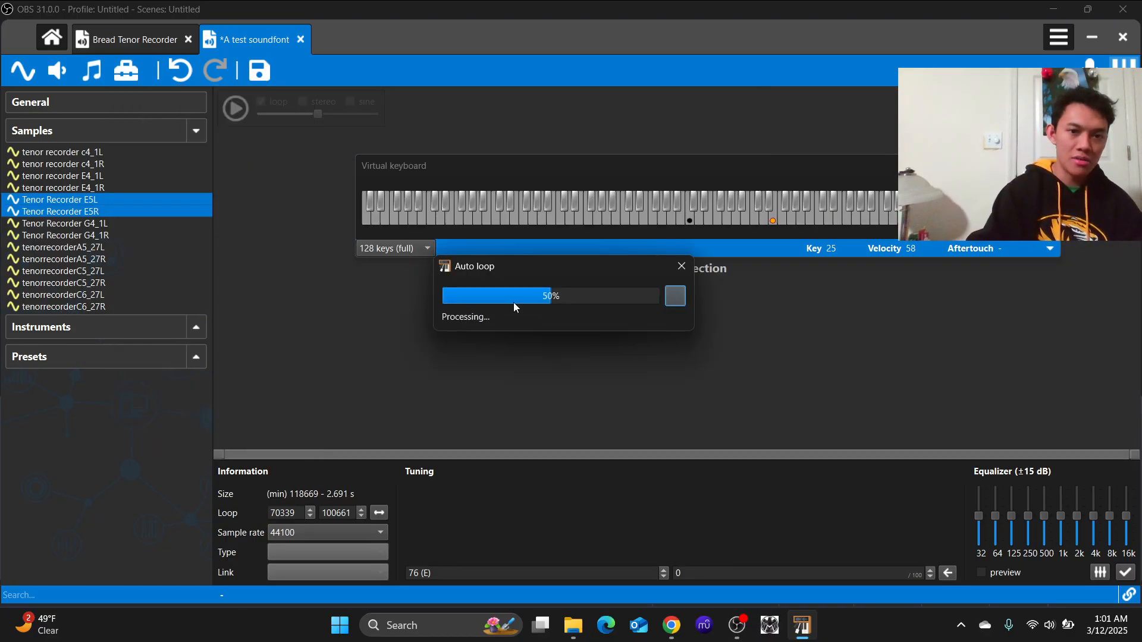
Play back the looped Tenor Recorder E5R sample and stop it
left_click(127, 211)
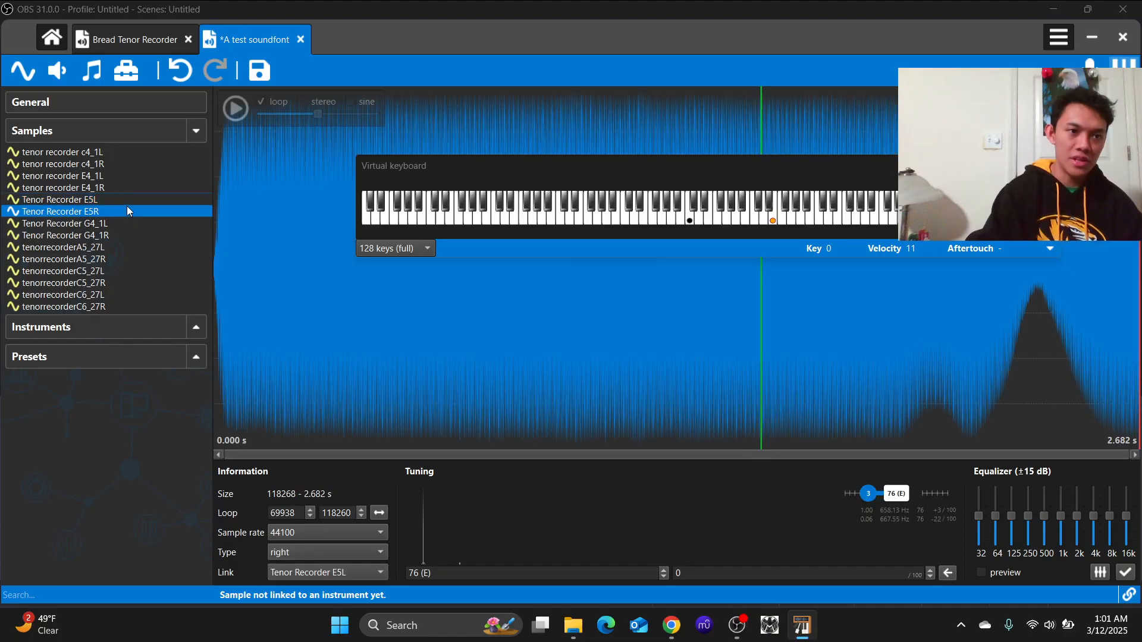
left_click(236, 107)
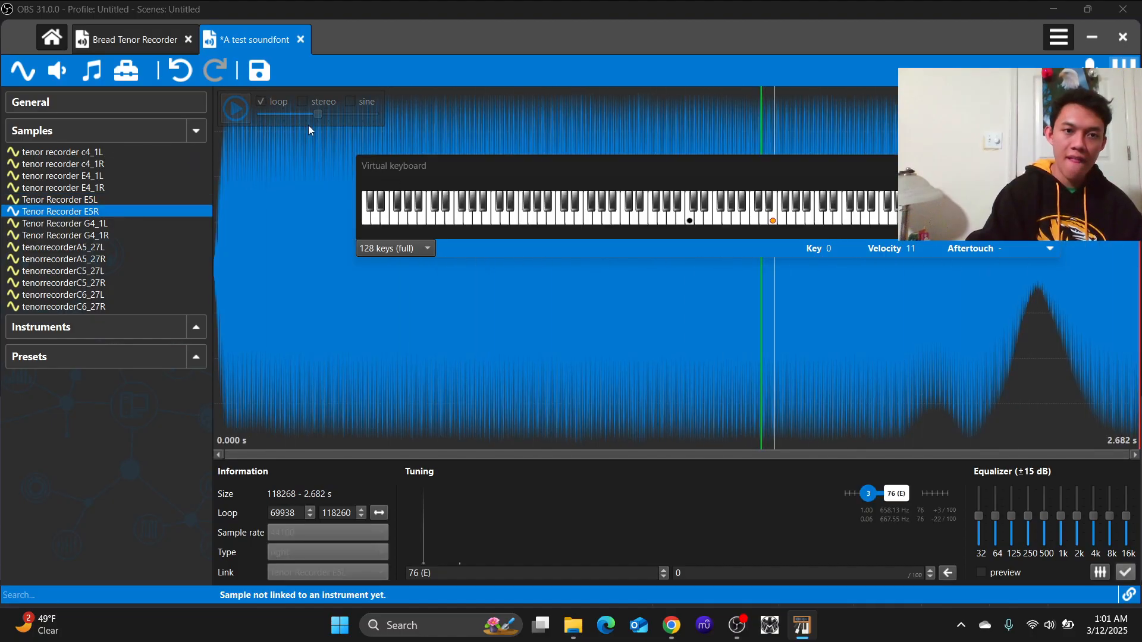
left_click(234, 113)
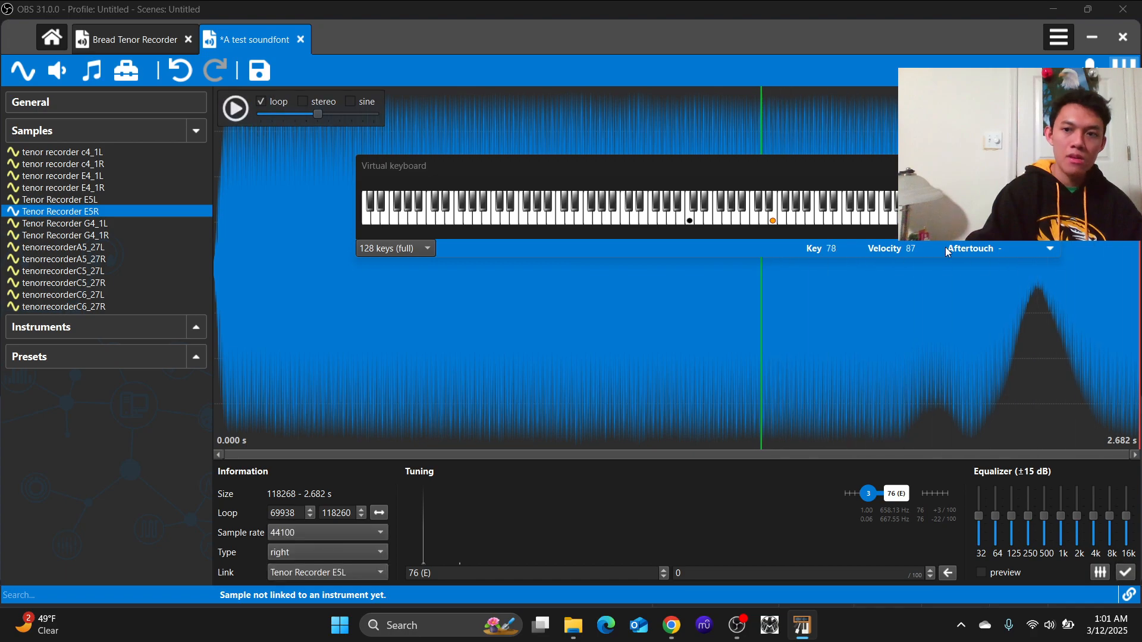
Try several loop end positions on Tenor Recorder E5R, including 116260 and 110260, ending at 100260
left_click_drag(337, 512, 334, 516)
type("6")
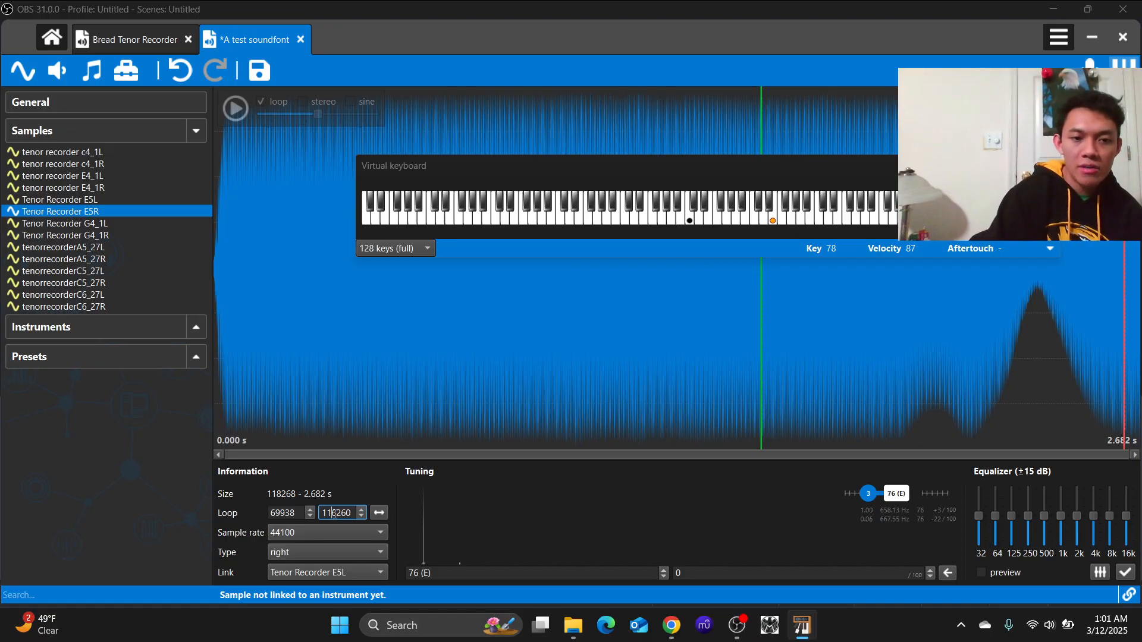
type("0")
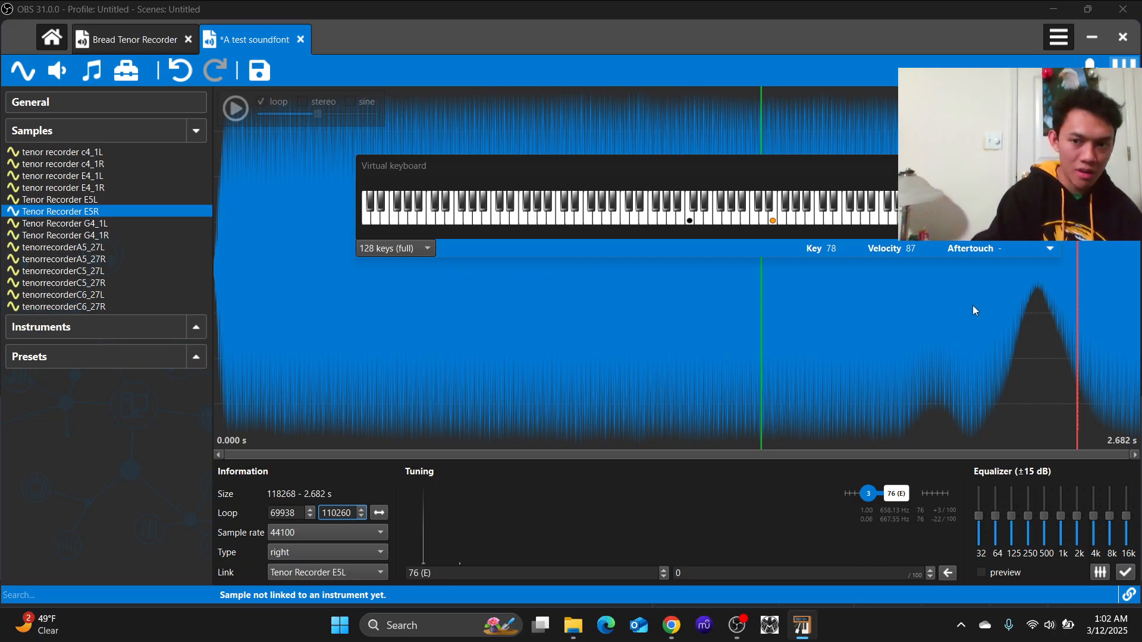
left_click(330, 514)
key("Delete")
type("0")
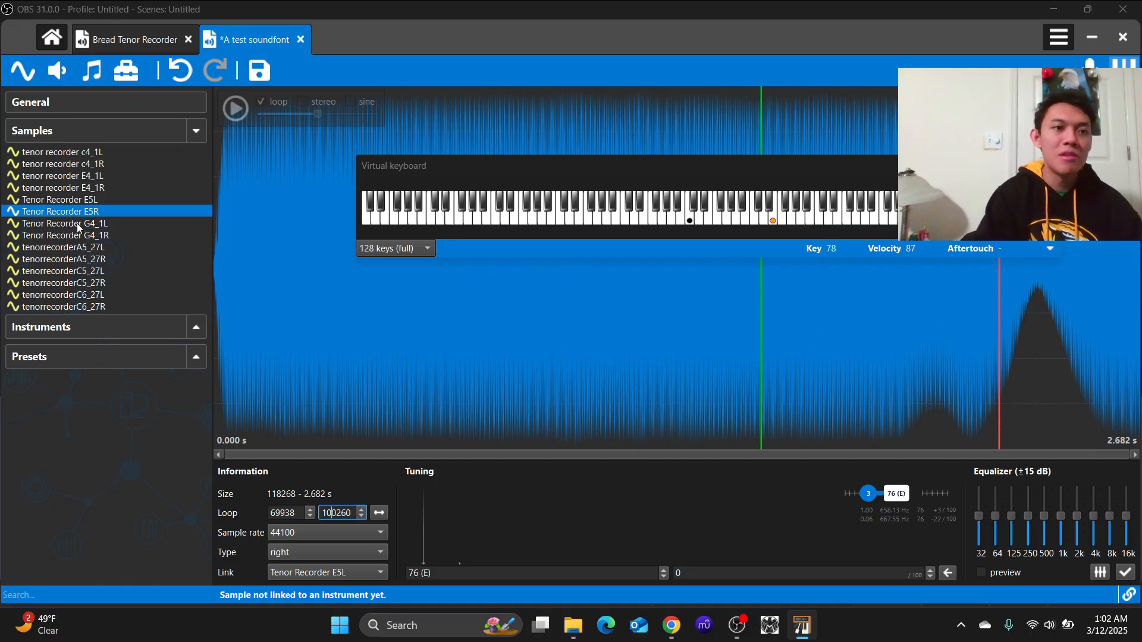
Check the loop of Tenor Recorder E5L, and run Auto loop again on the E5L and E5R pair
left_click(89, 202)
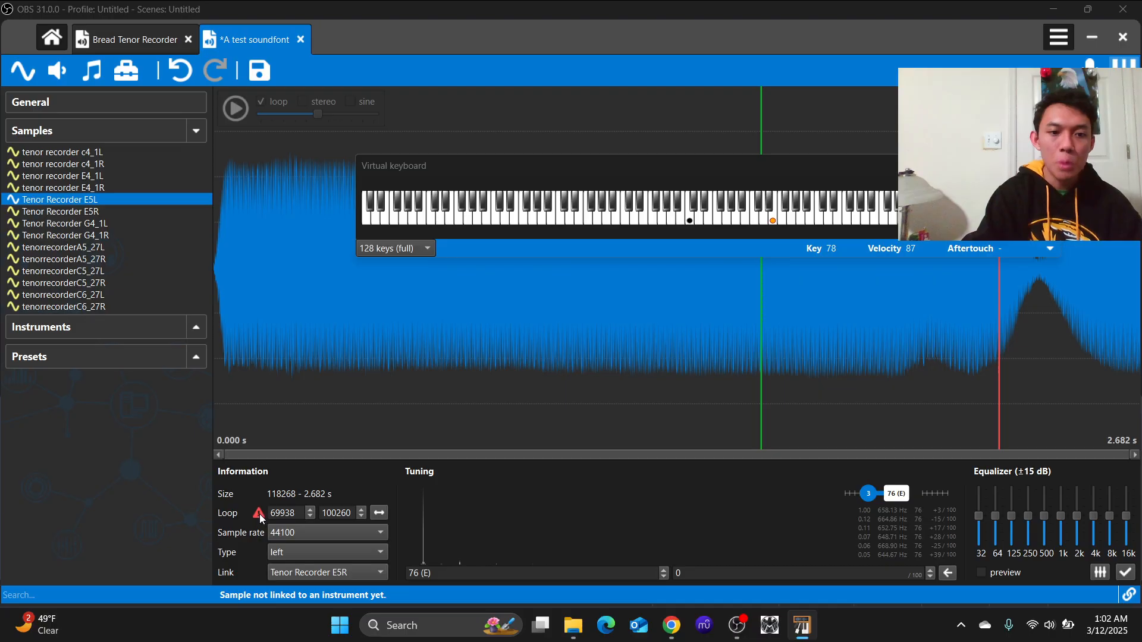
left_click(82, 212)
left_click(90, 236)
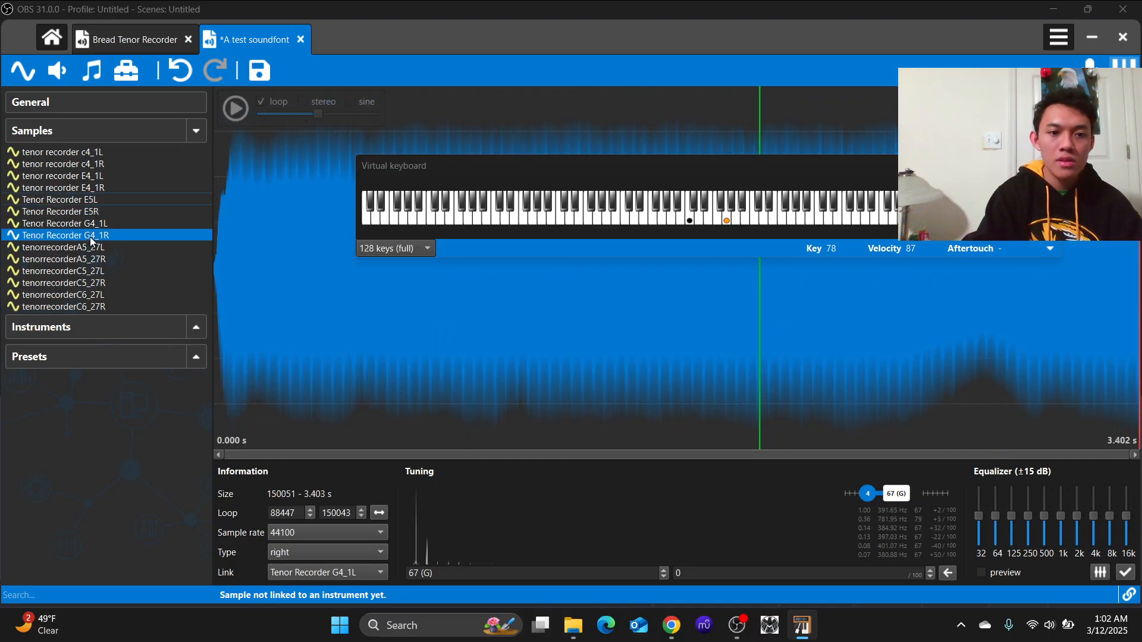
left_click(95, 212)
left_click(95, 201, "ctrl")
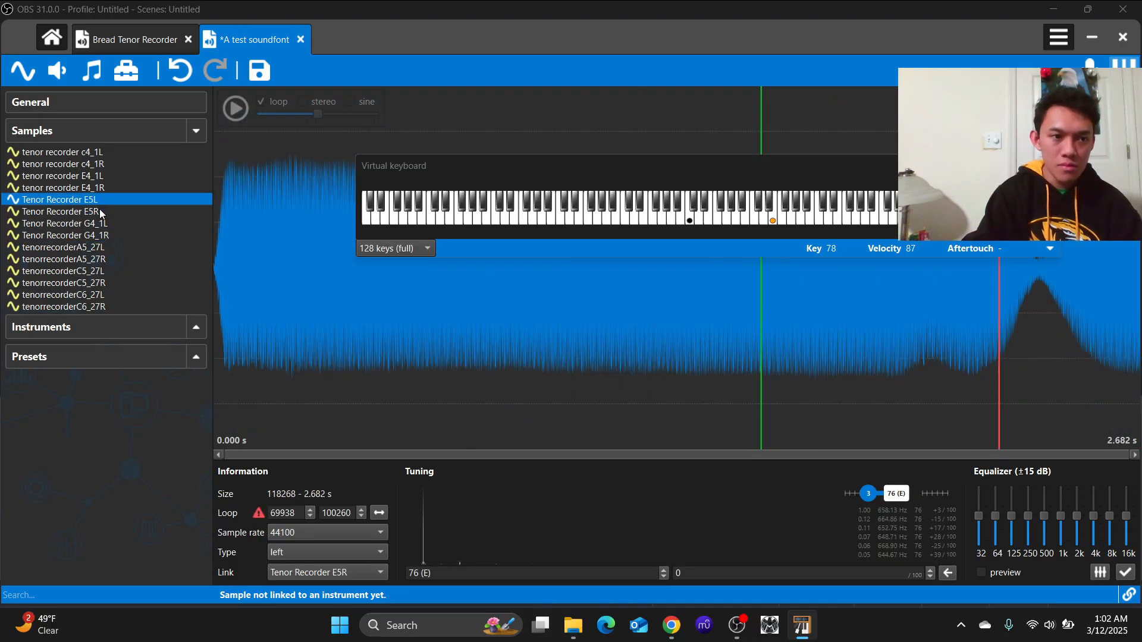
left_click(131, 74)
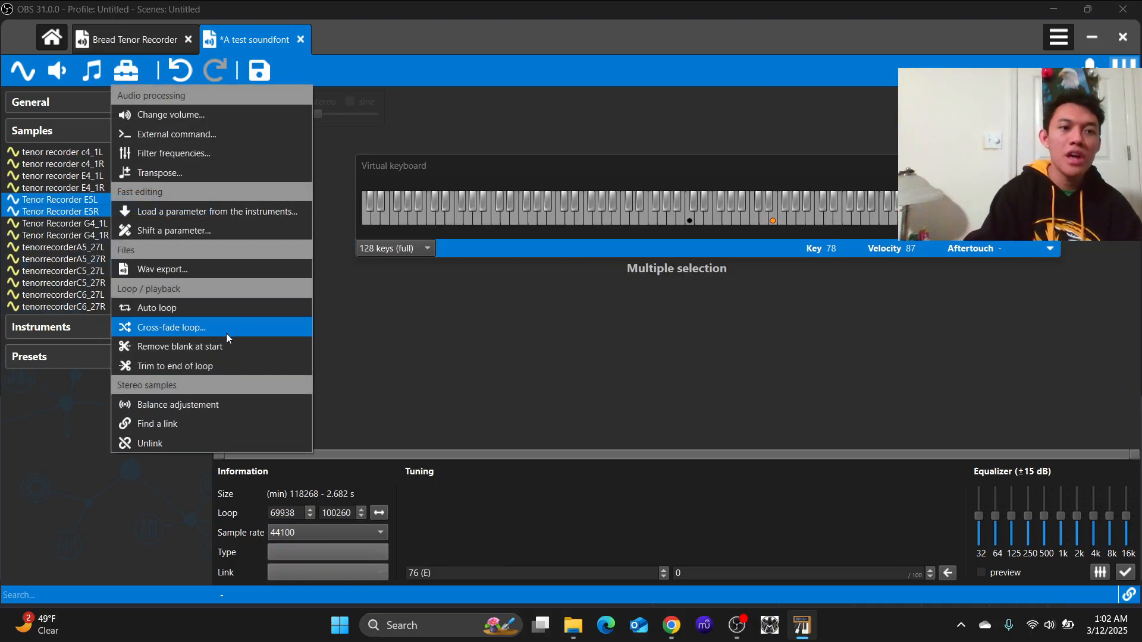
left_click(197, 305)
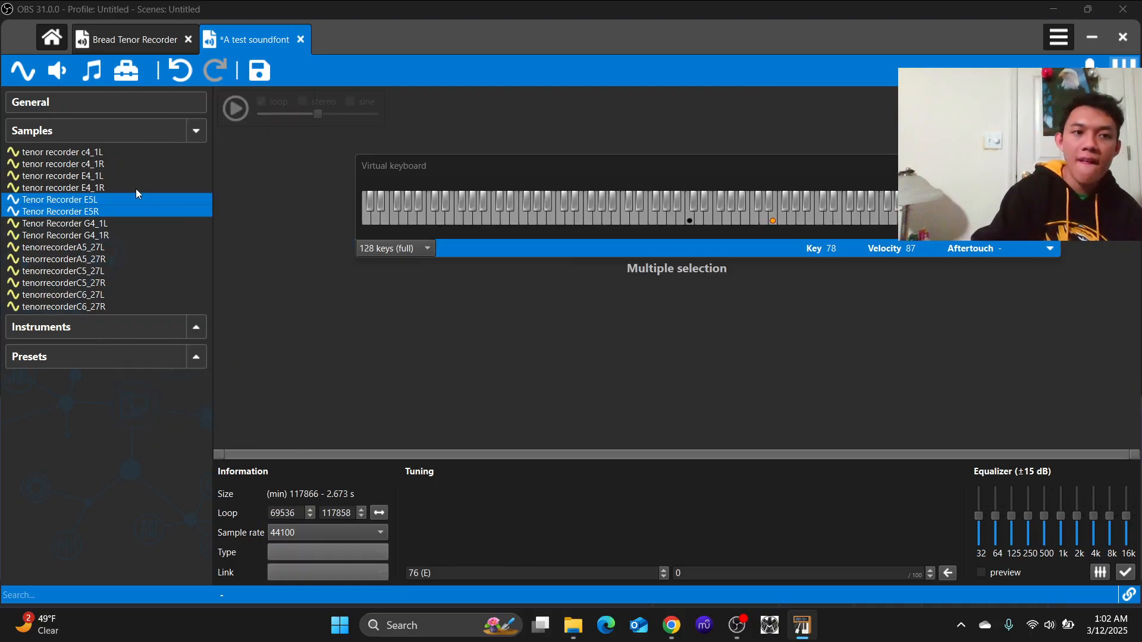
Show the Tenor Recorder E5R sample alone and play it back, then stop it
left_click(117, 198, "ctrl")
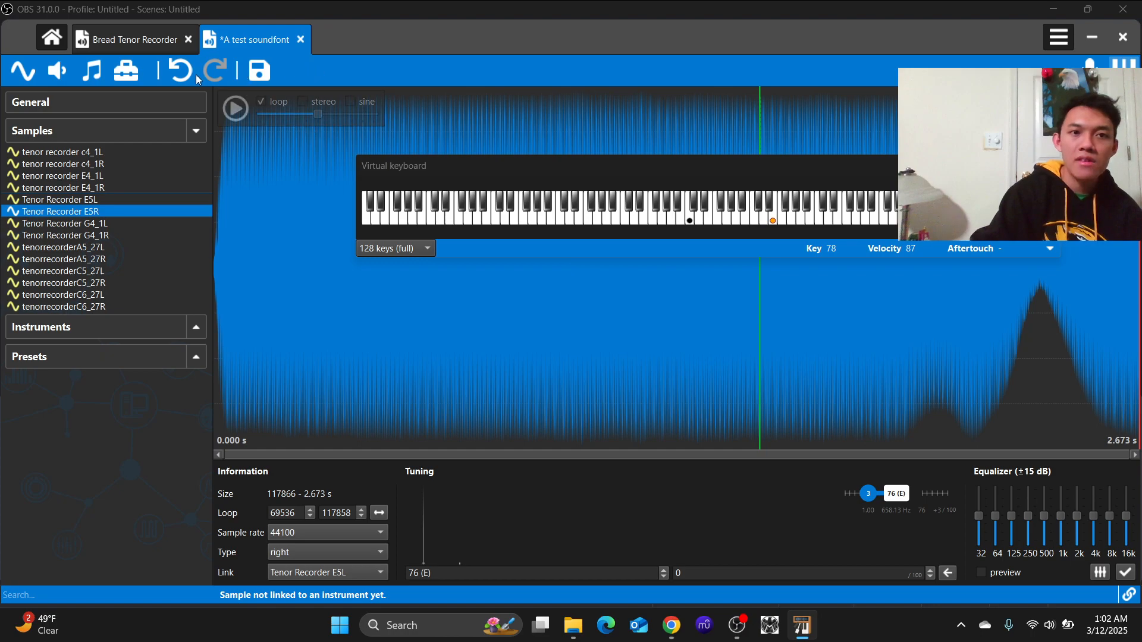
left_click(234, 108)
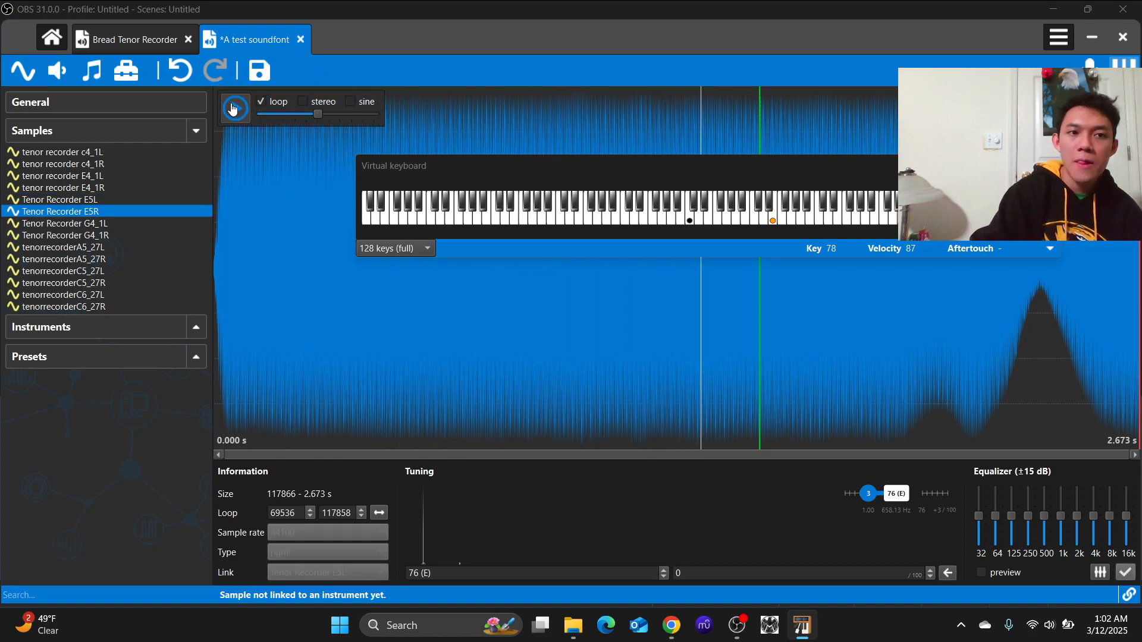
left_click(234, 108)
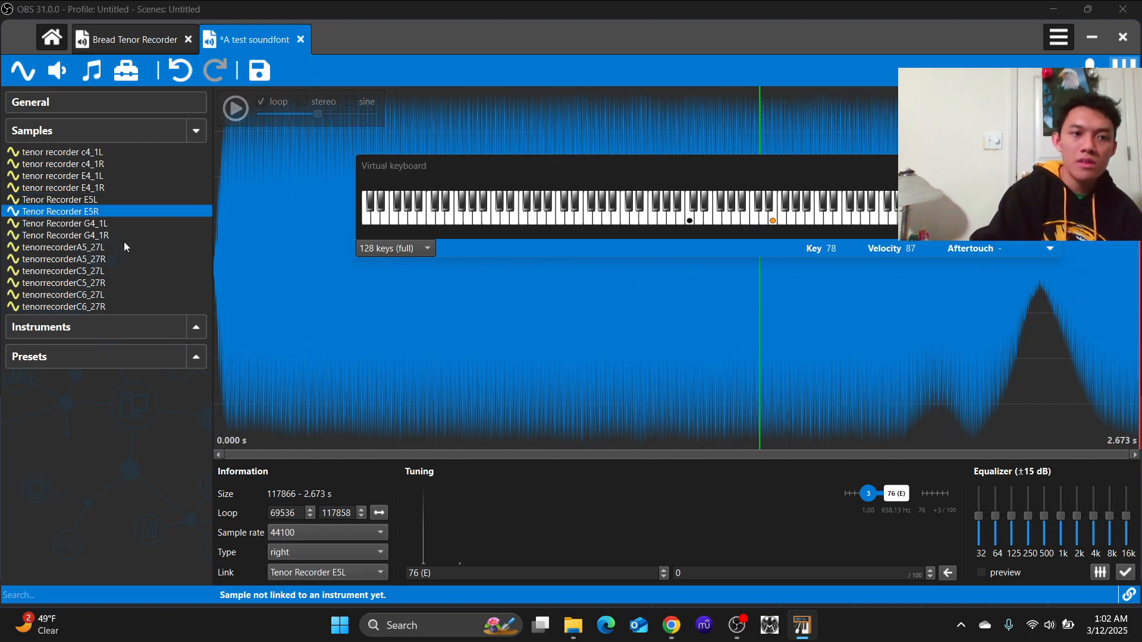
Compare the waveforms and loop points of Tenor Recorder E5L and the G4_1L and G4_1R samples
left_click(106, 233)
left_click(121, 223)
left_click(109, 199)
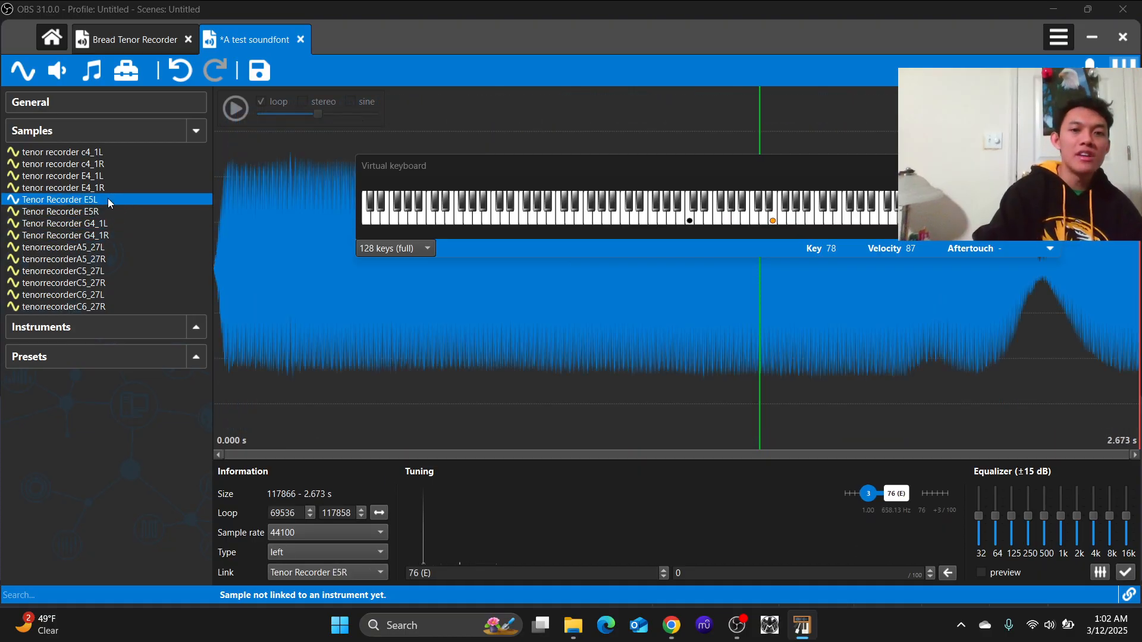
left_click(119, 221)
left_click(117, 232)
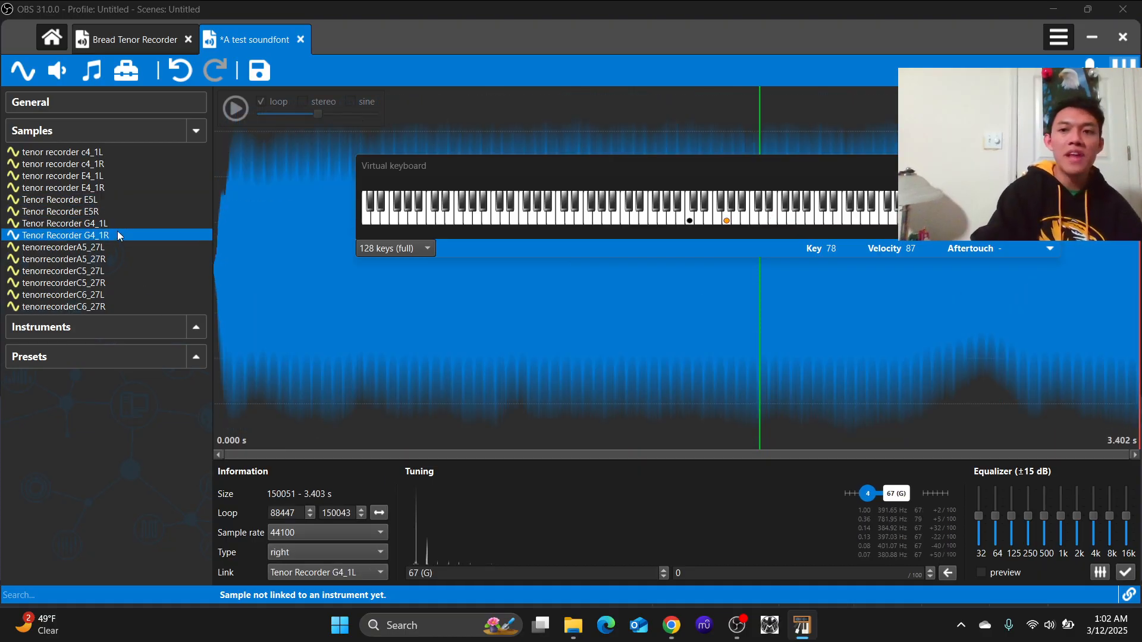
Review the waveforms and loop points of the tenorrecorder A5, C5 and C6 samples, and show the overview table of all samples
left_click(109, 259)
left_click(107, 271)
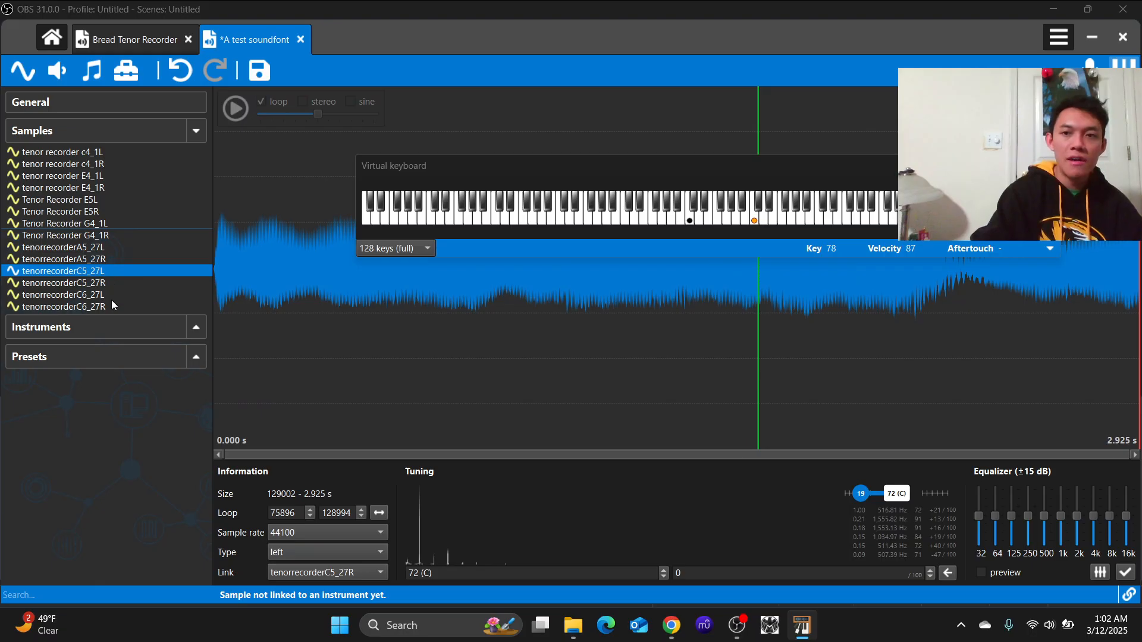
left_click(113, 295)
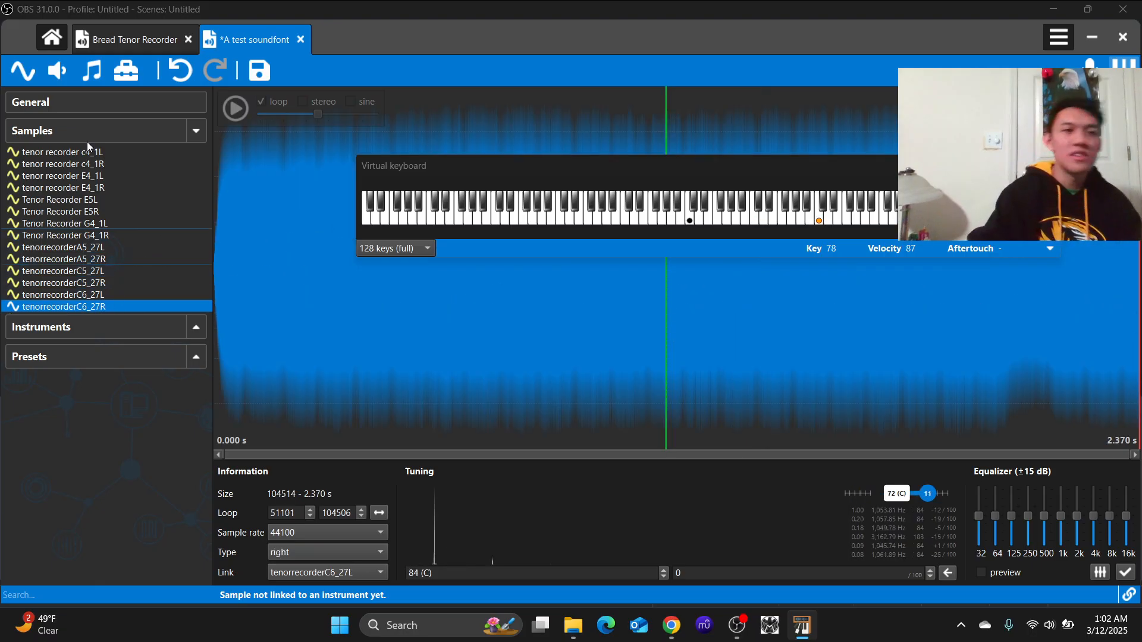
left_click(86, 141)
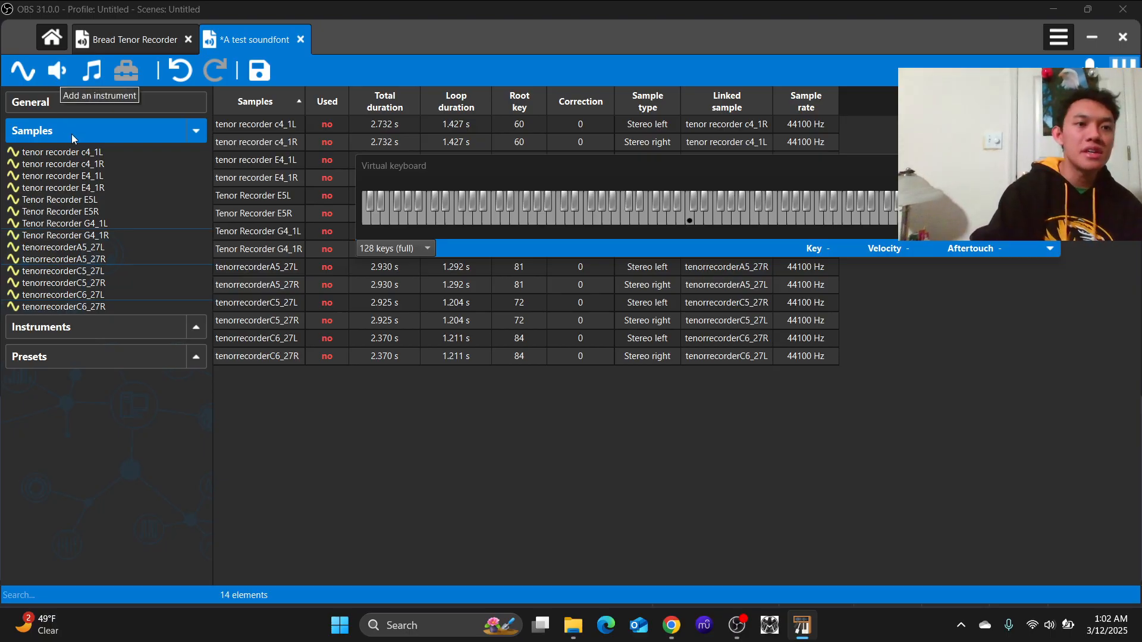
left_click(93, 156)
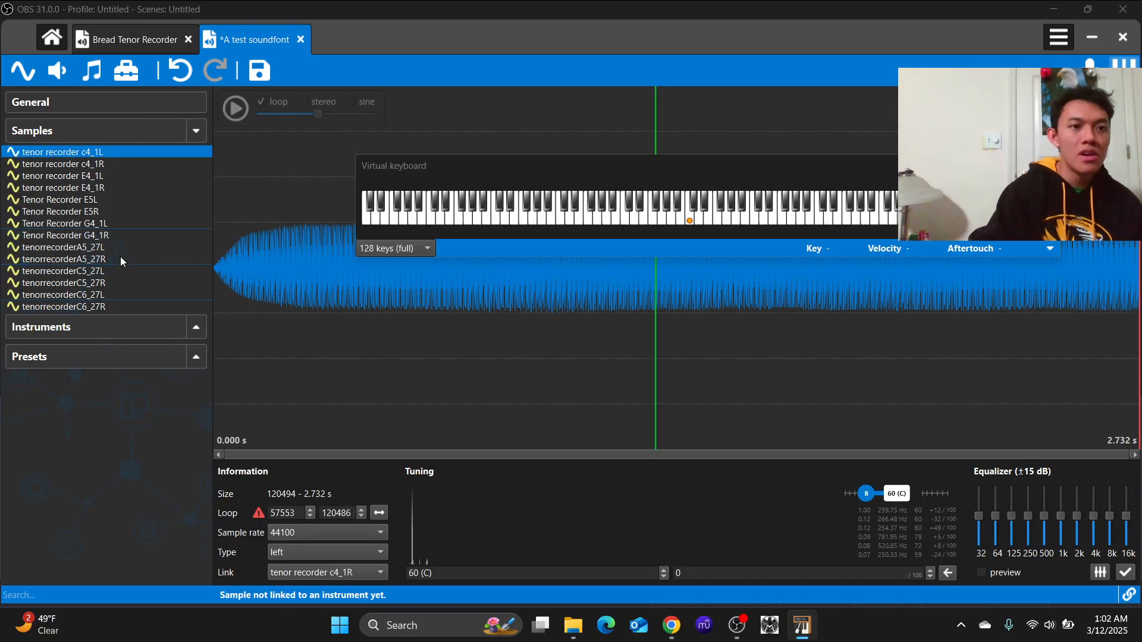
left_click(122, 307, "shift")
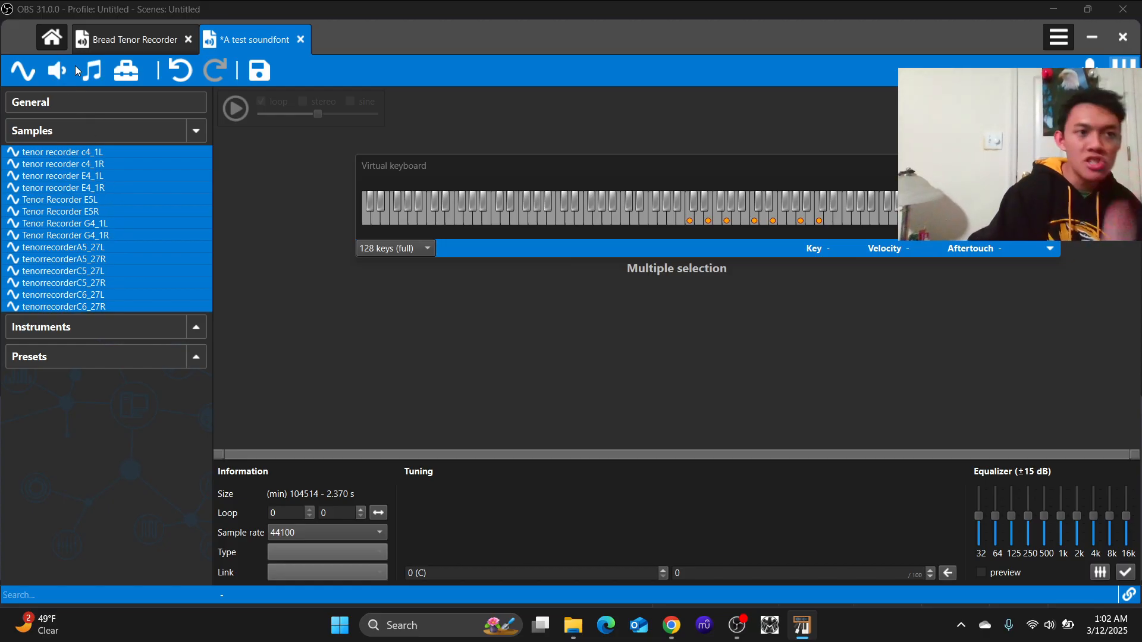
left_click(109, 270)
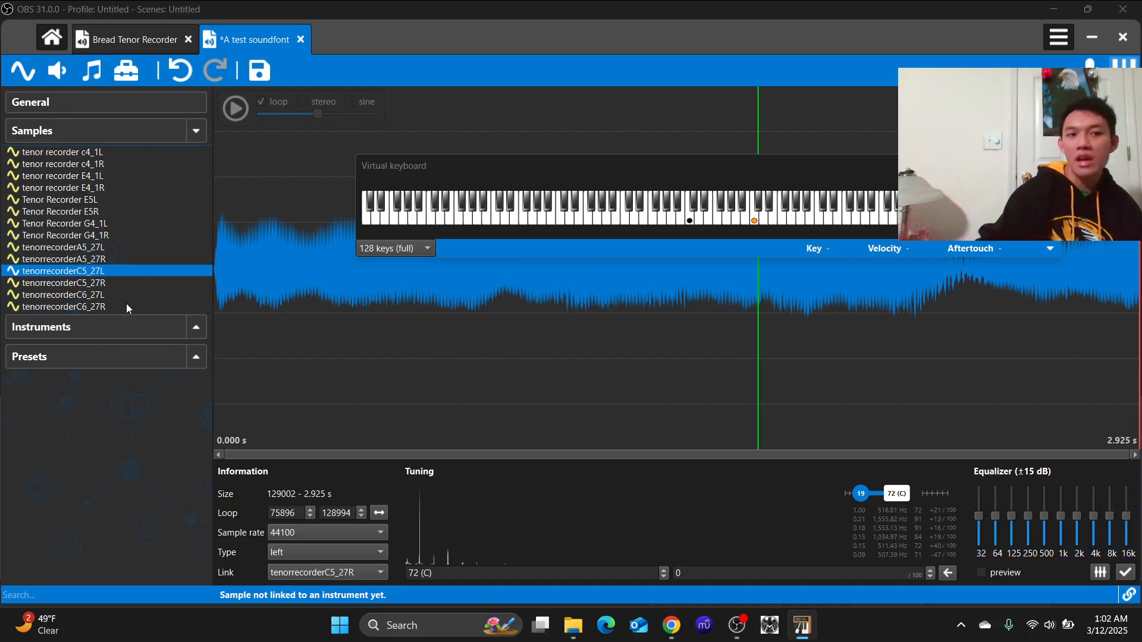
left_click(106, 152)
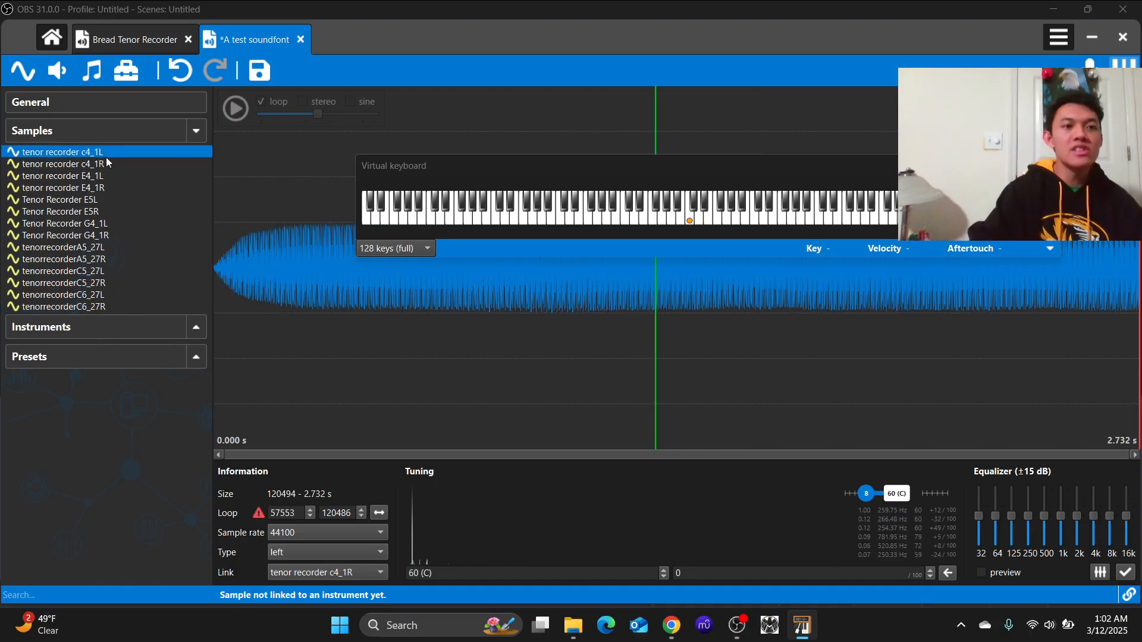
left_click(97, 307, "shift")
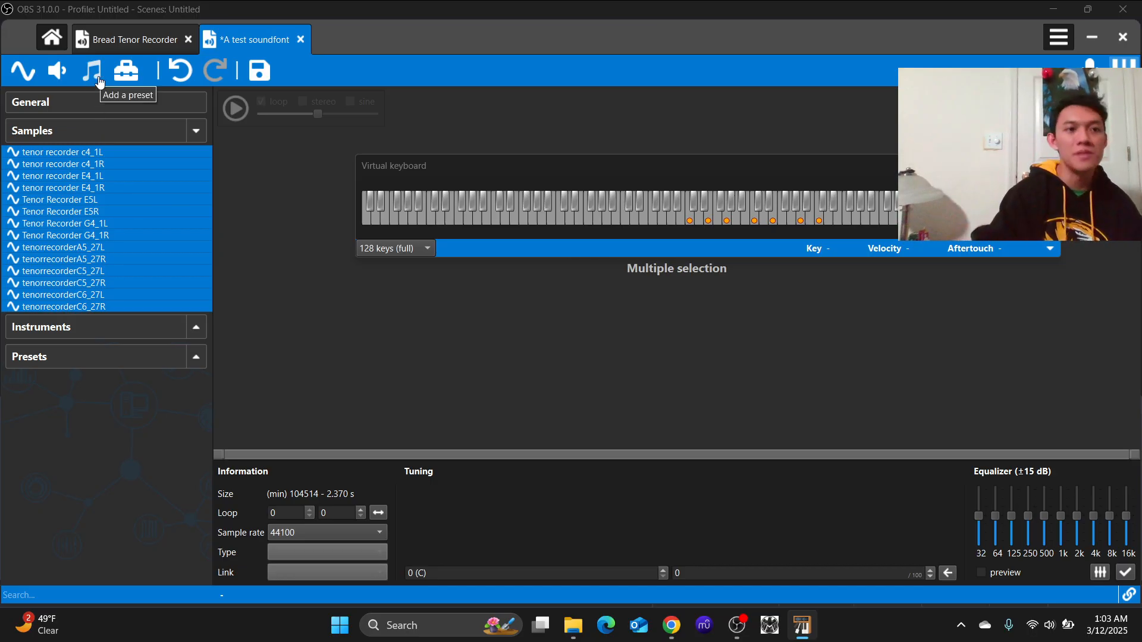
left_click(89, 246)
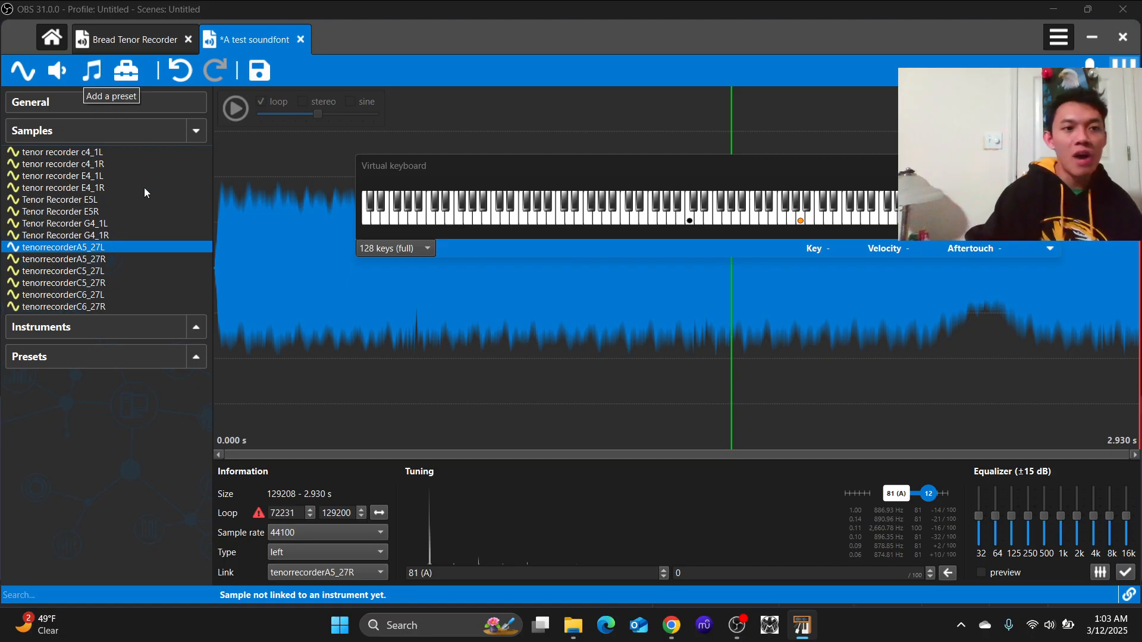
left_click(127, 235)
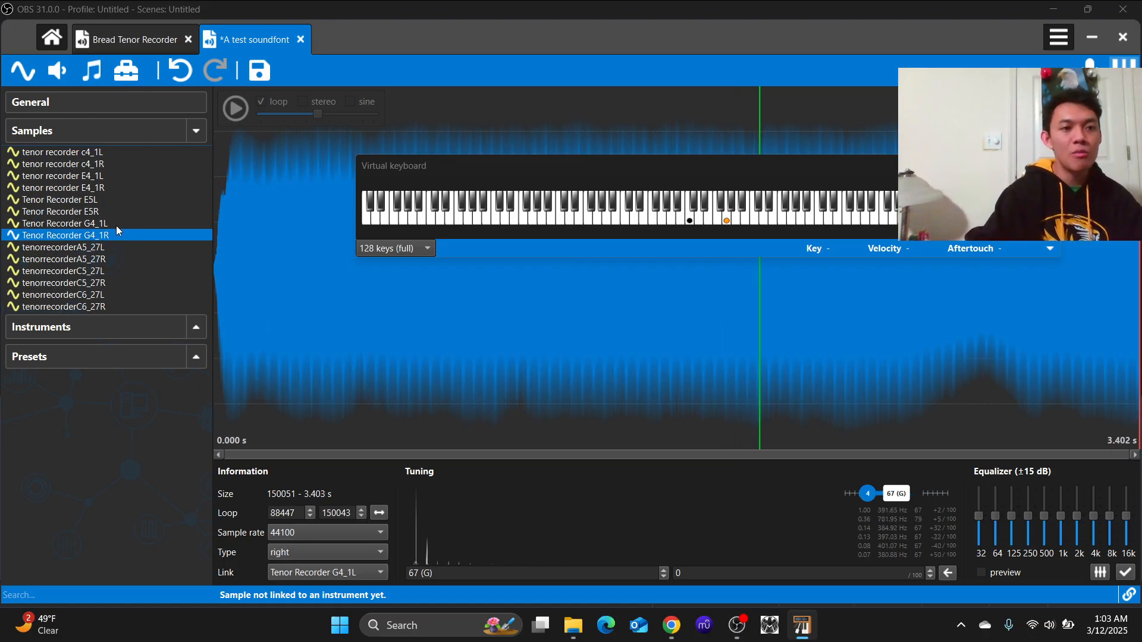
left_click(116, 225, "shift")
left_click(105, 209, "shift")
left_click(102, 200, "shift")
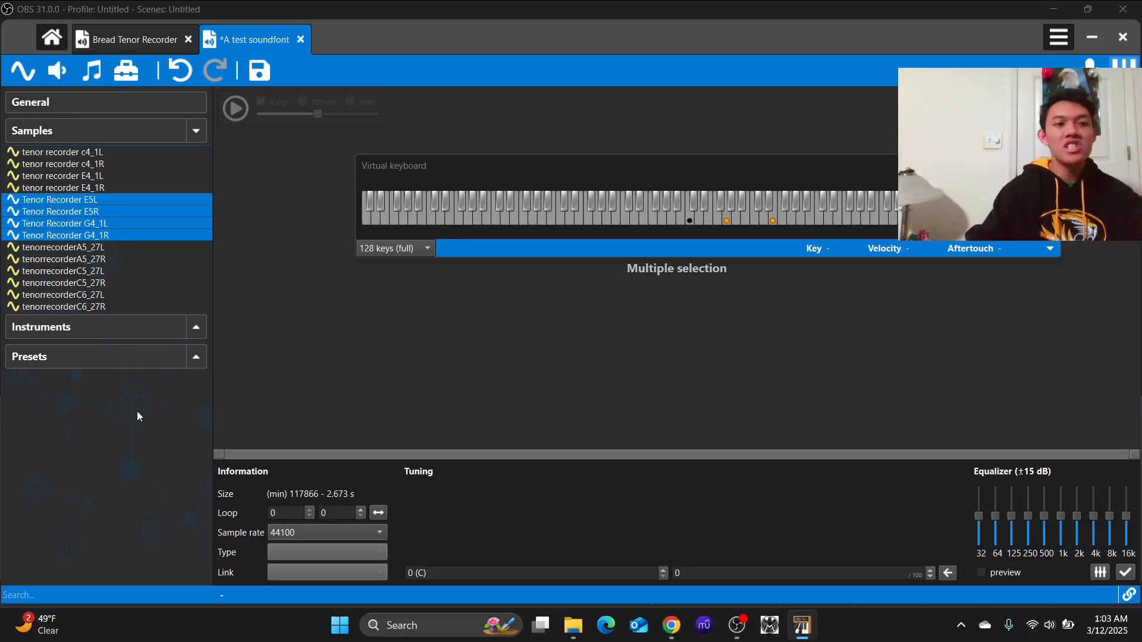
left_click(105, 164)
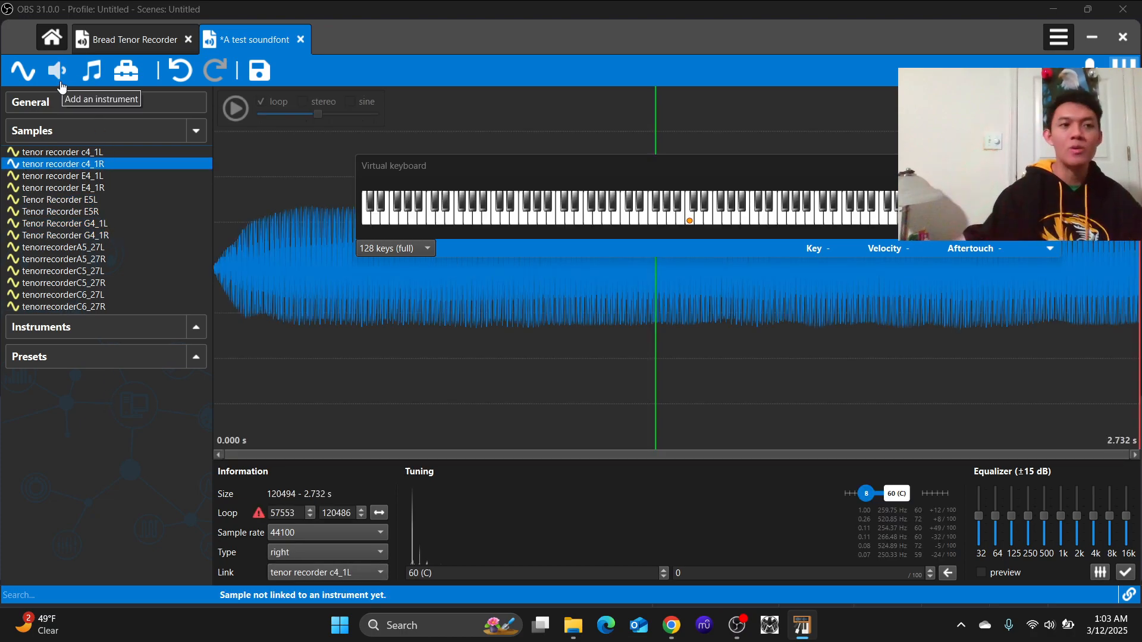
Create an instrument named "Recorder 1" from all samples, tenor recorder c4_1L through tenorrecorderC6_27R, with Link selected samples enabled
left_click(83, 153)
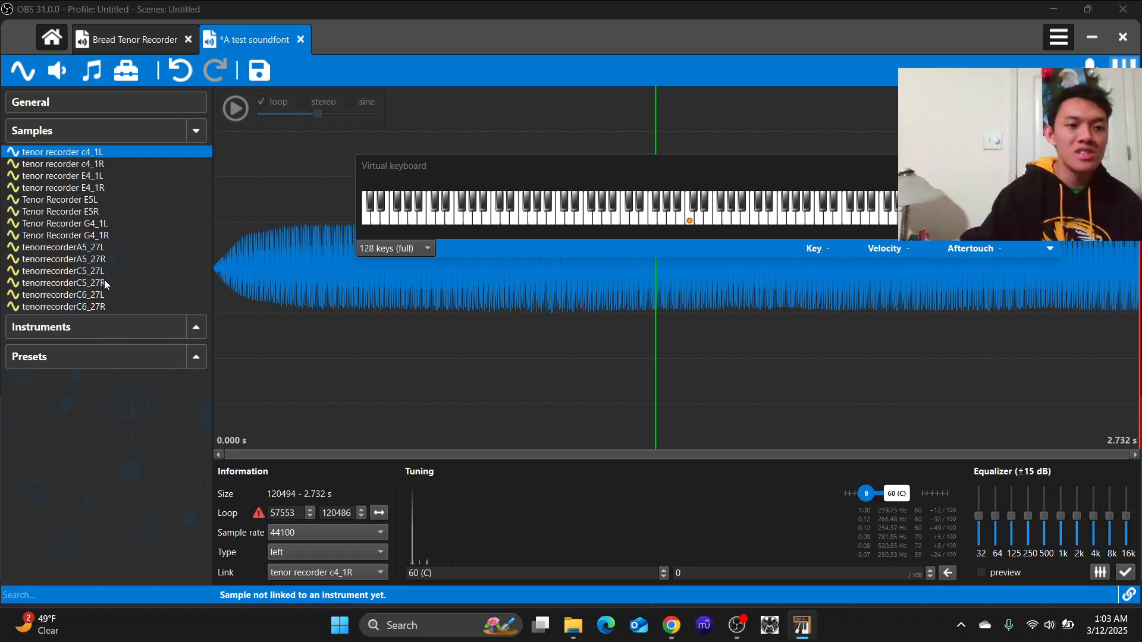
left_click(105, 307, "shift")
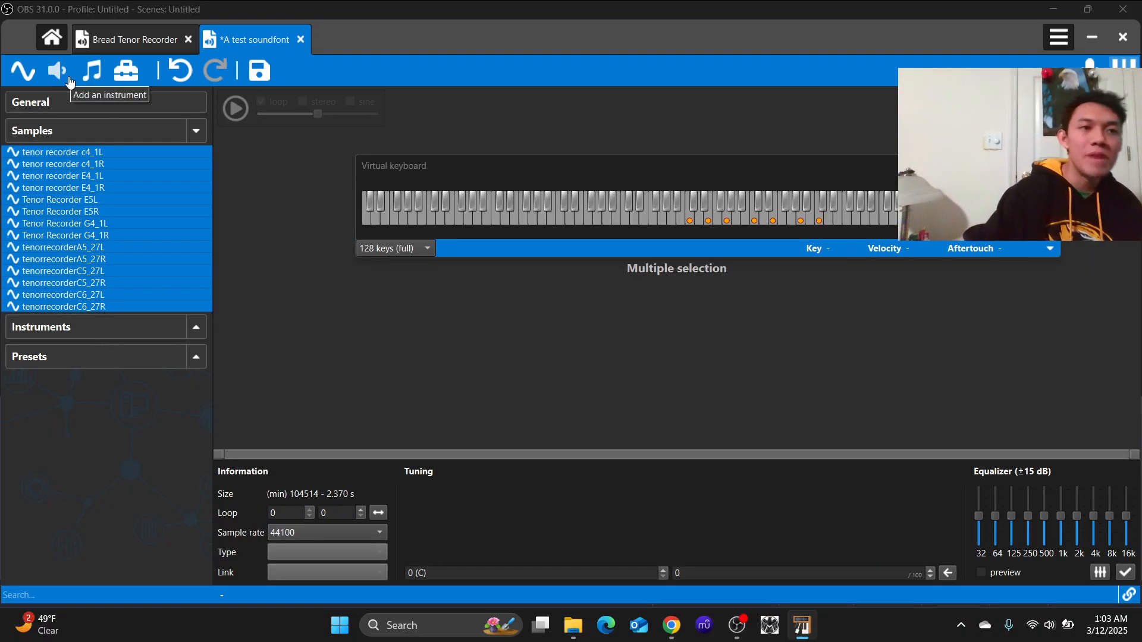
left_click(92, 71)
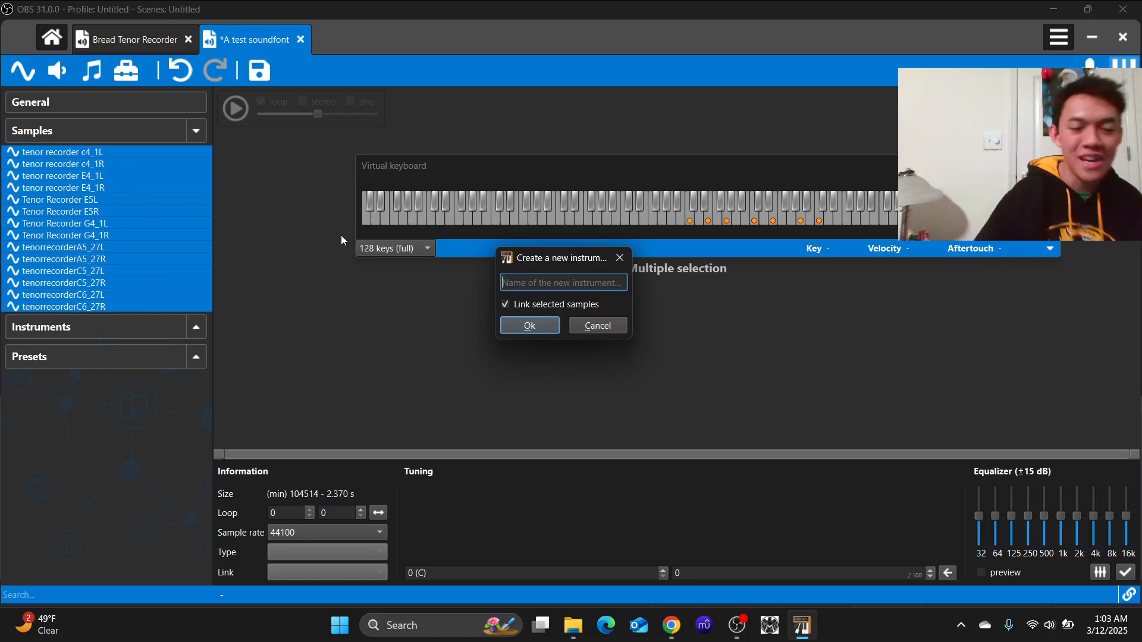
type("Re")
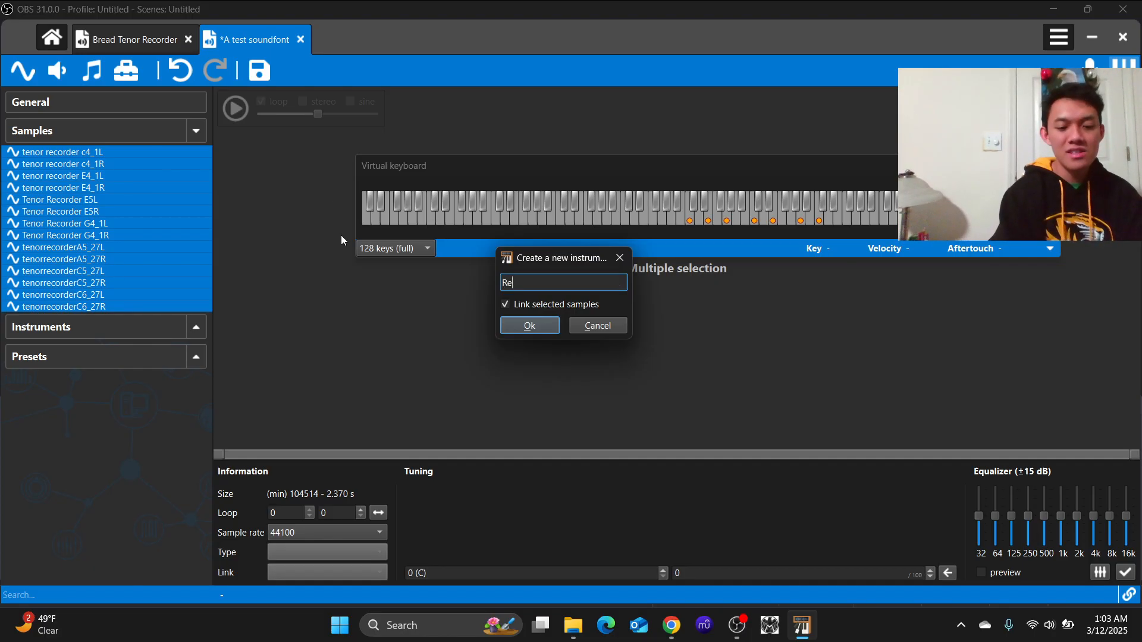
type("corder ")
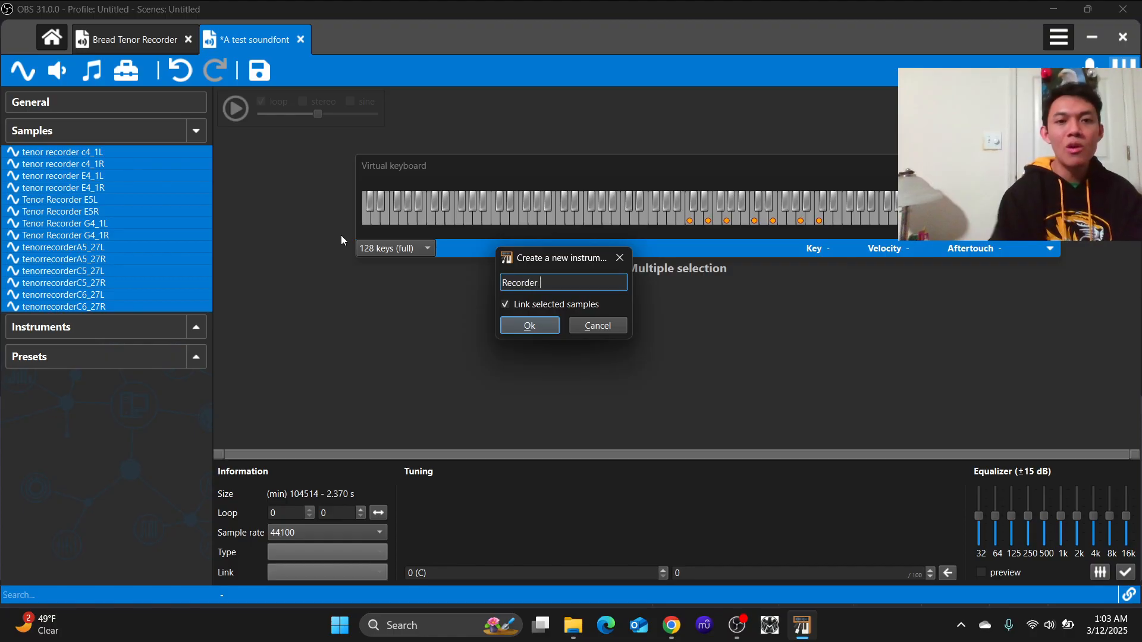
type("1")
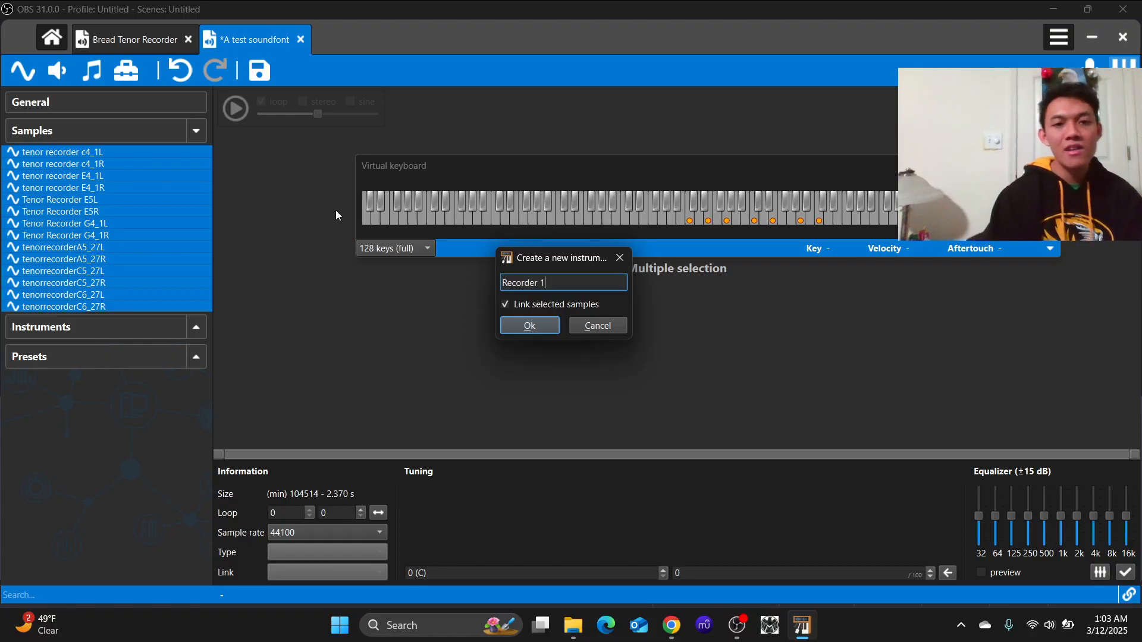
left_click(544, 326)
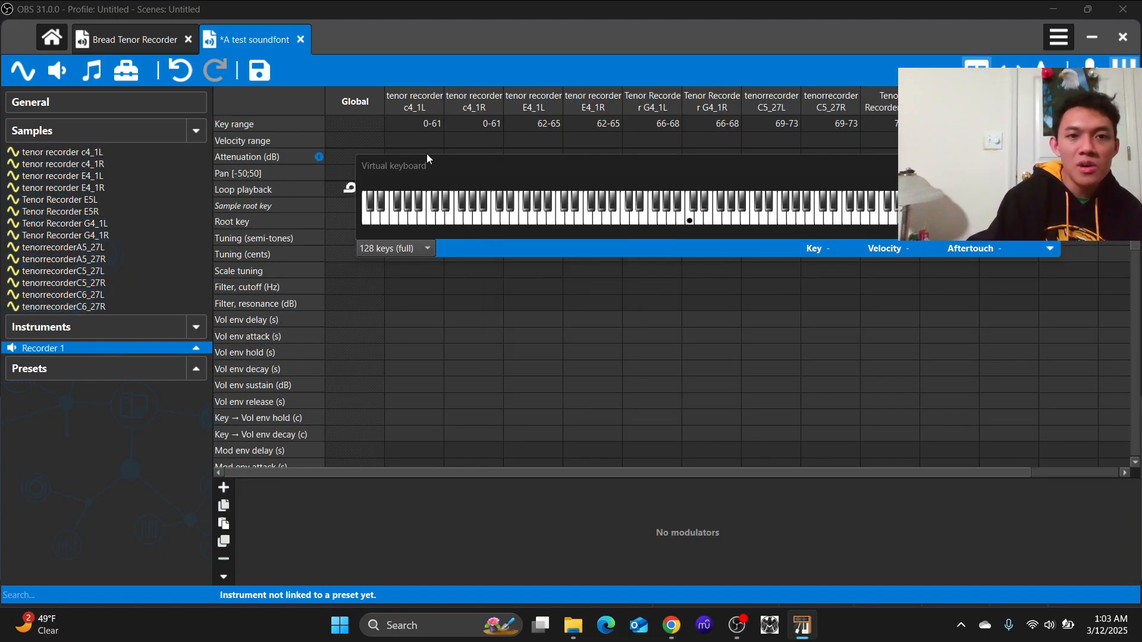
Move the virtual keyboard off the upper rows of the instrument table, and compare the tenor recorder c4_1L sample with the Recorder 1 instrument
left_click_drag(425, 176, 430, 271)
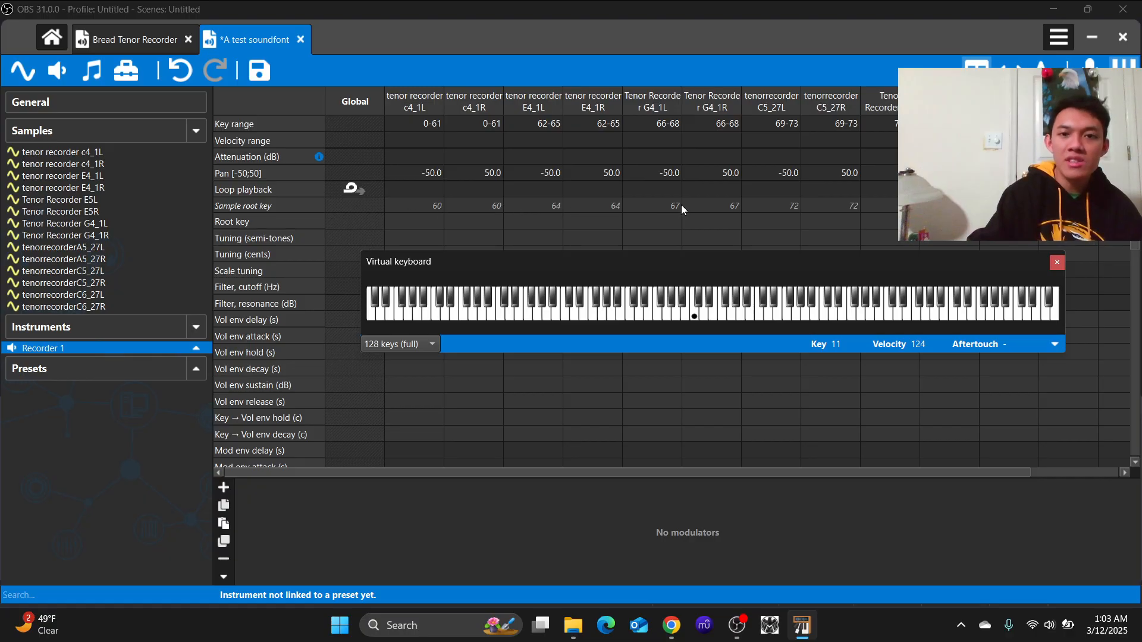
left_click(109, 154)
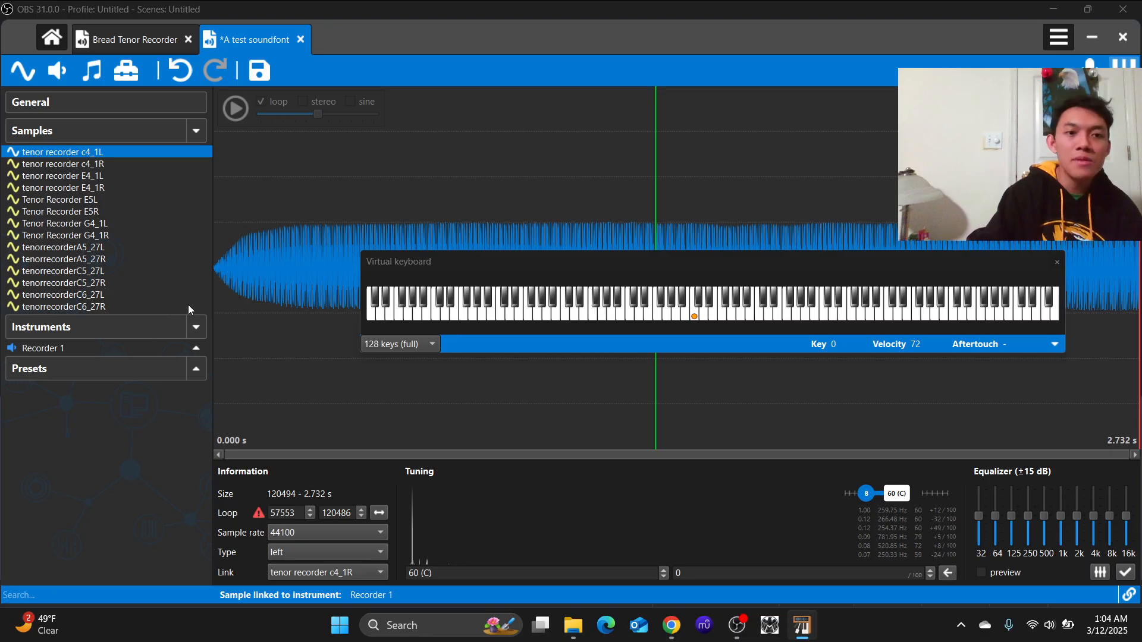
left_click(106, 346)
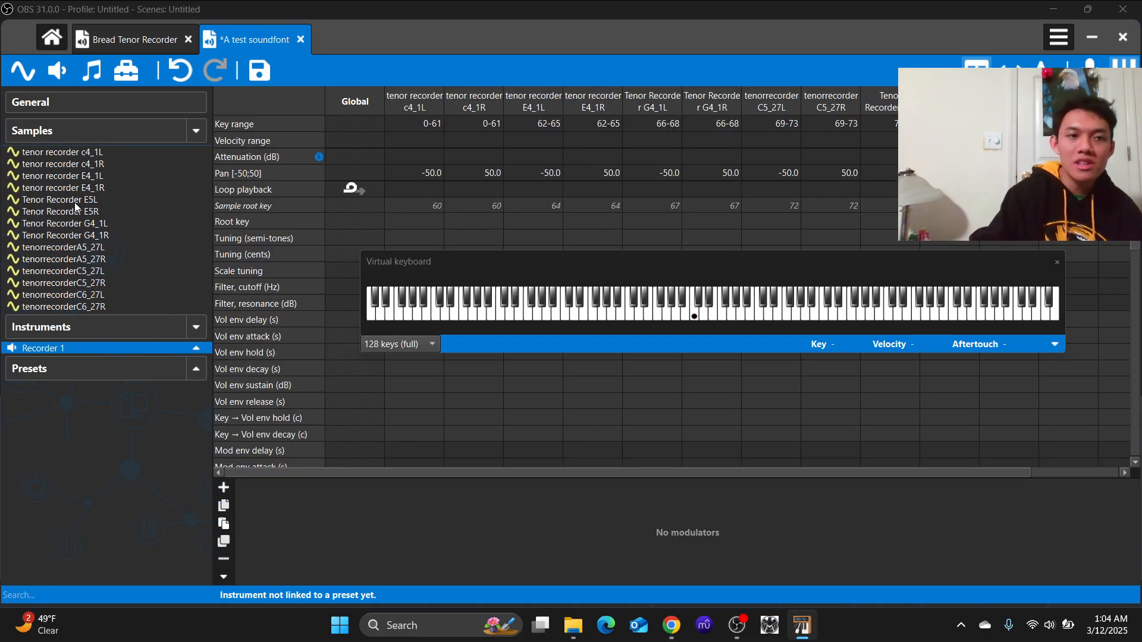
left_click(85, 152)
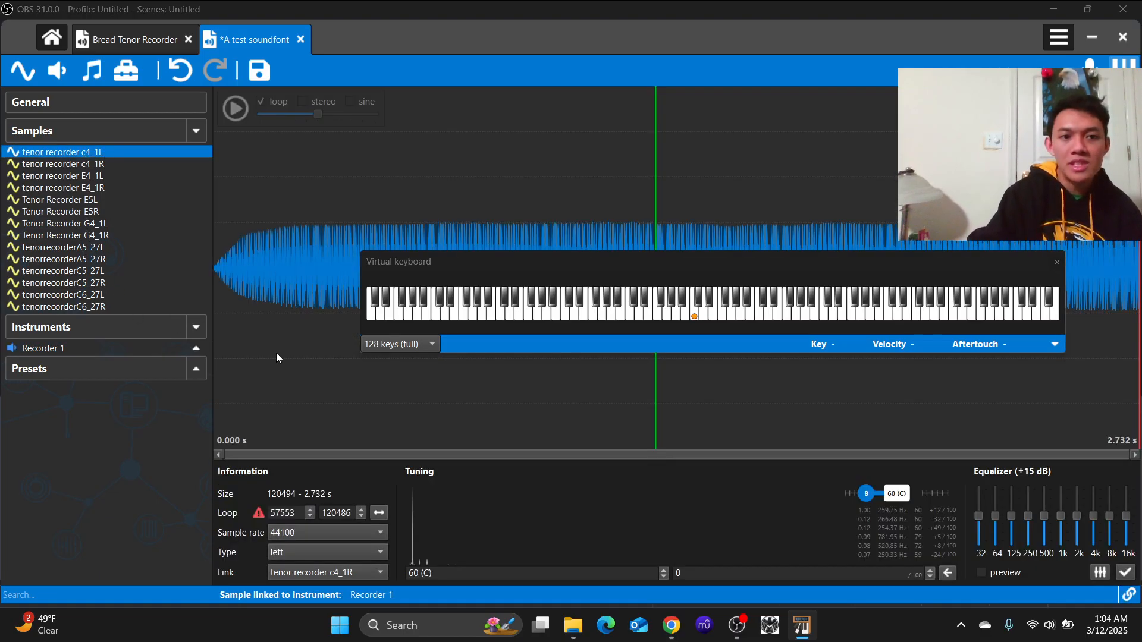
Audition tenorrecorderA5_27R on virtual keyboard keys 60, 74, 65 and 83, and briefly play the sample itself
left_click(103, 260)
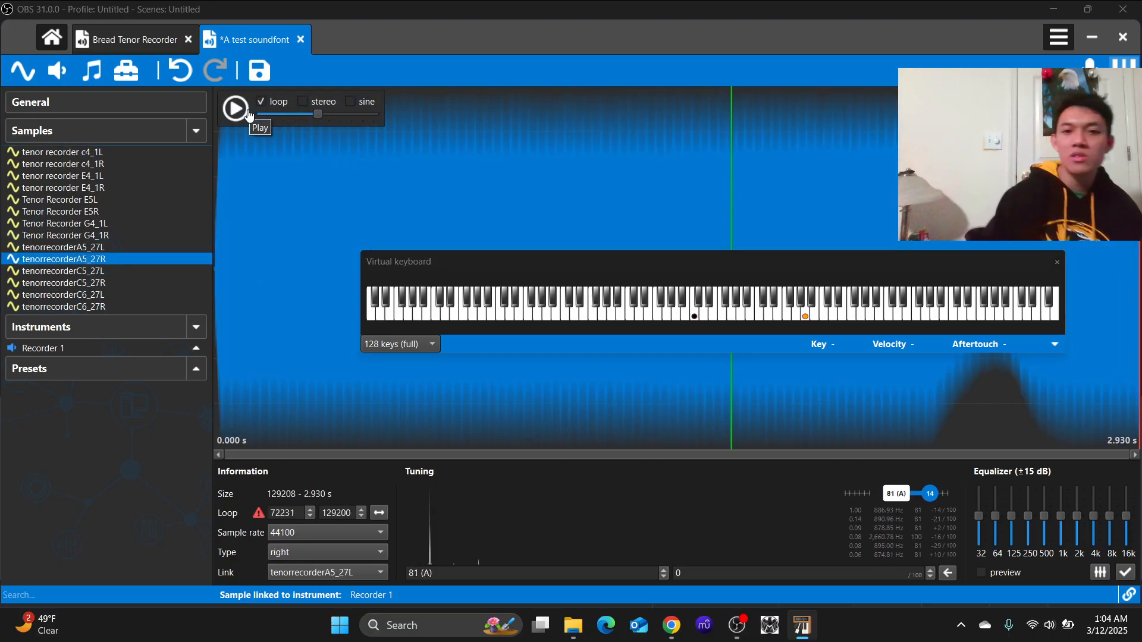
left_click(699, 319)
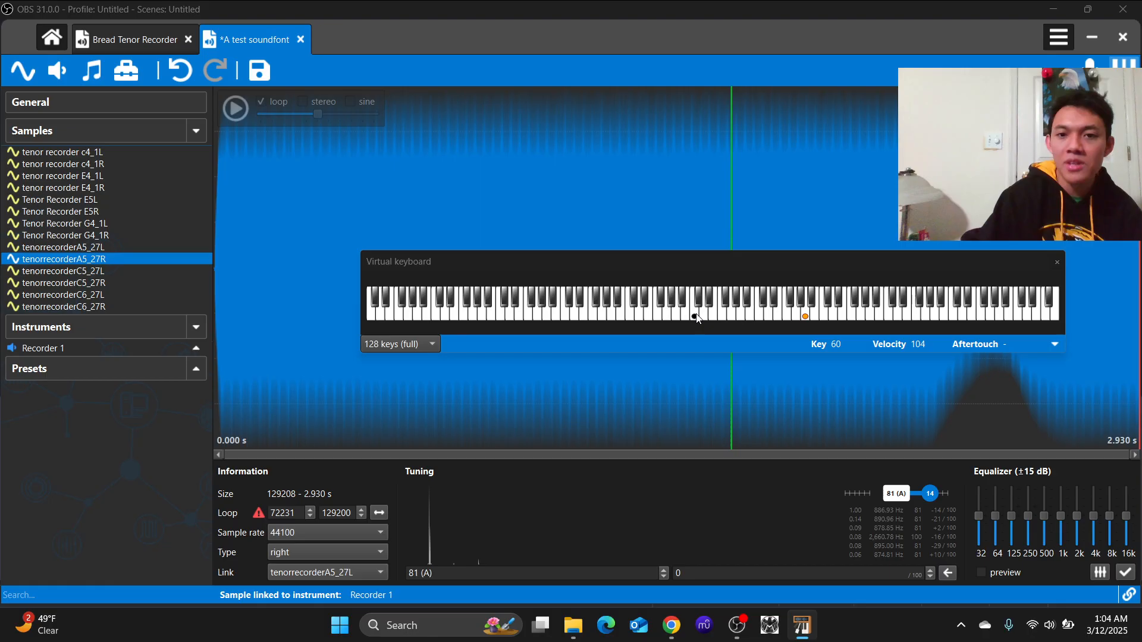
left_click(775, 322)
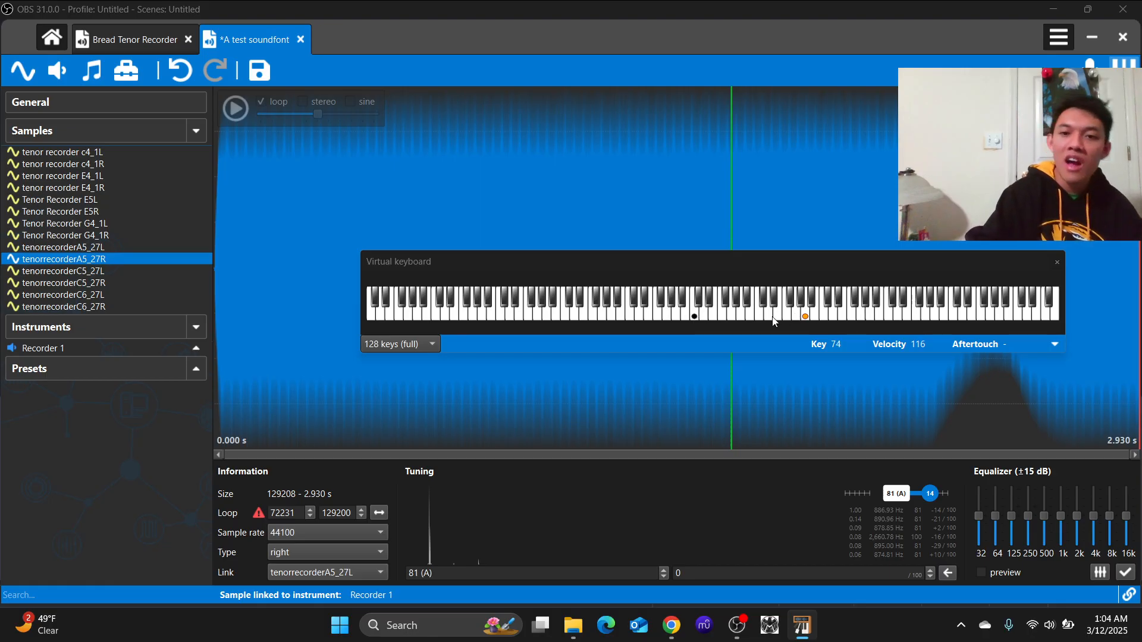
left_click(727, 317)
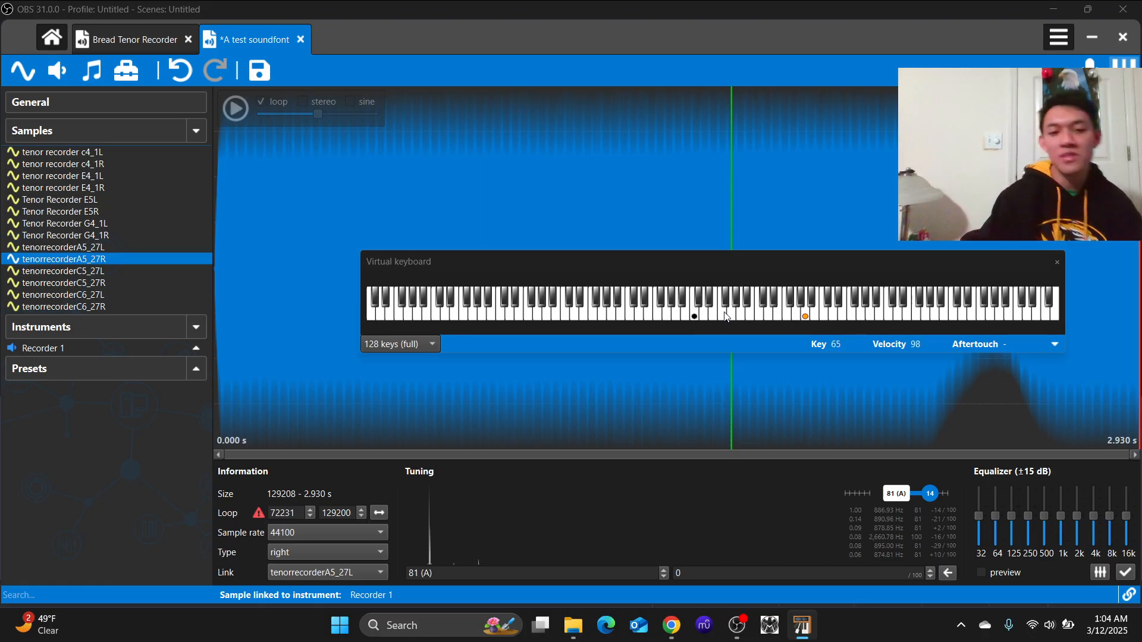
left_click(235, 108)
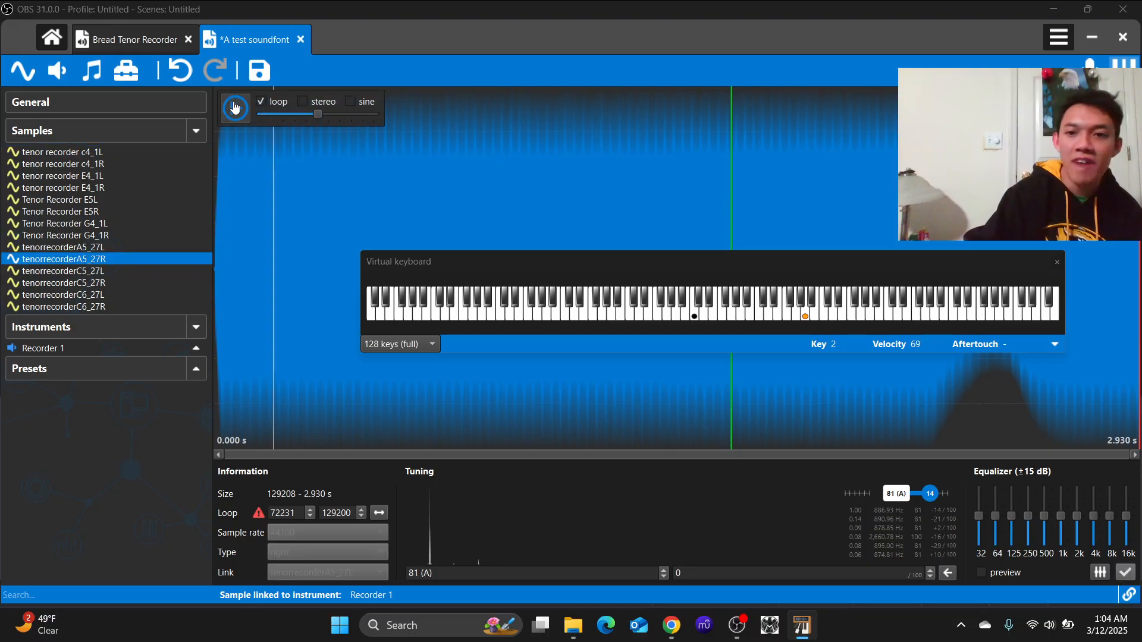
left_click(235, 107)
left_click(819, 322)
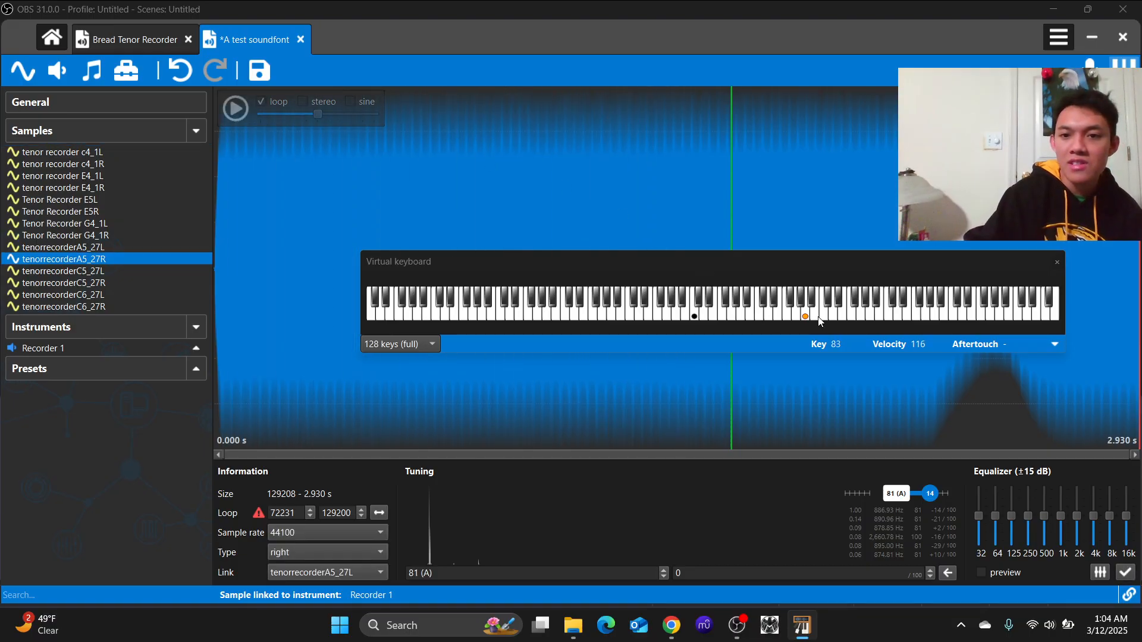
Examine the key ranges, panning and sample root keys across all sample columns of the Recorder 1 instrument
left_click(73, 347)
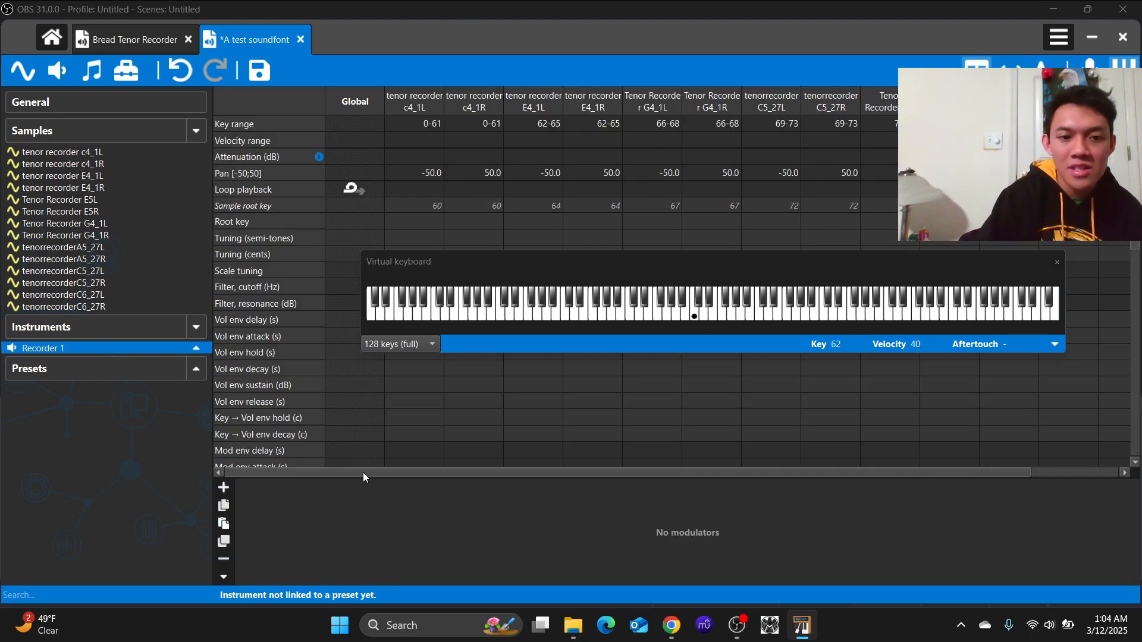
left_click_drag(363, 472, 631, 471)
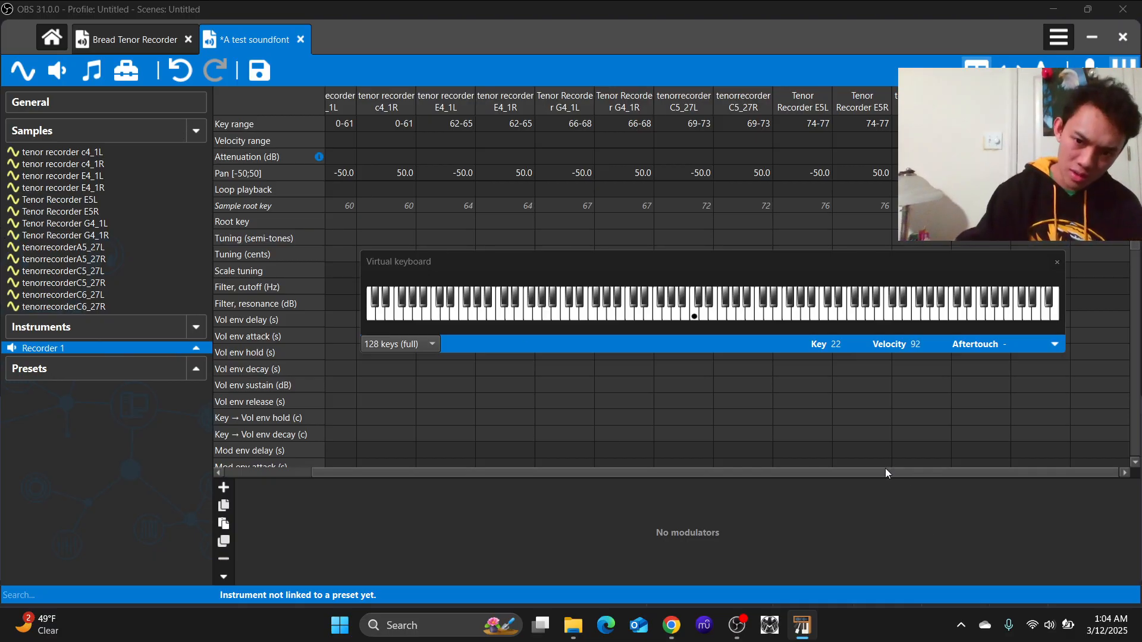
left_click_drag(885, 473, 731, 474)
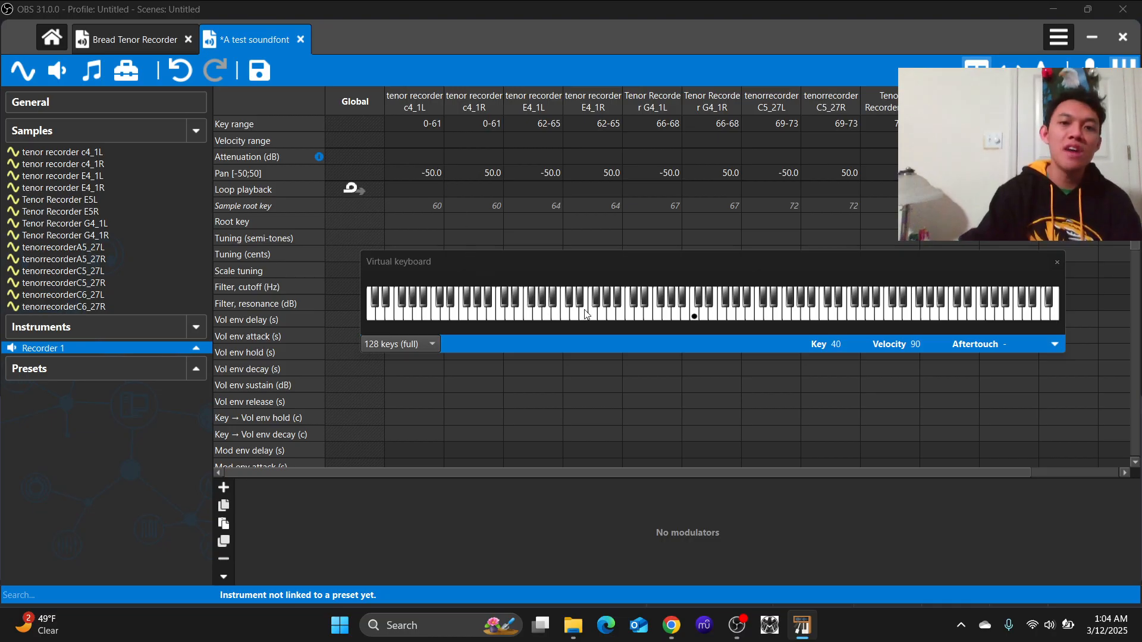
Inspect the key ranges assigned to tenor recorder c4_1L and c4_1R in Recorder 1, and show the c4_1R sample
left_click(423, 124)
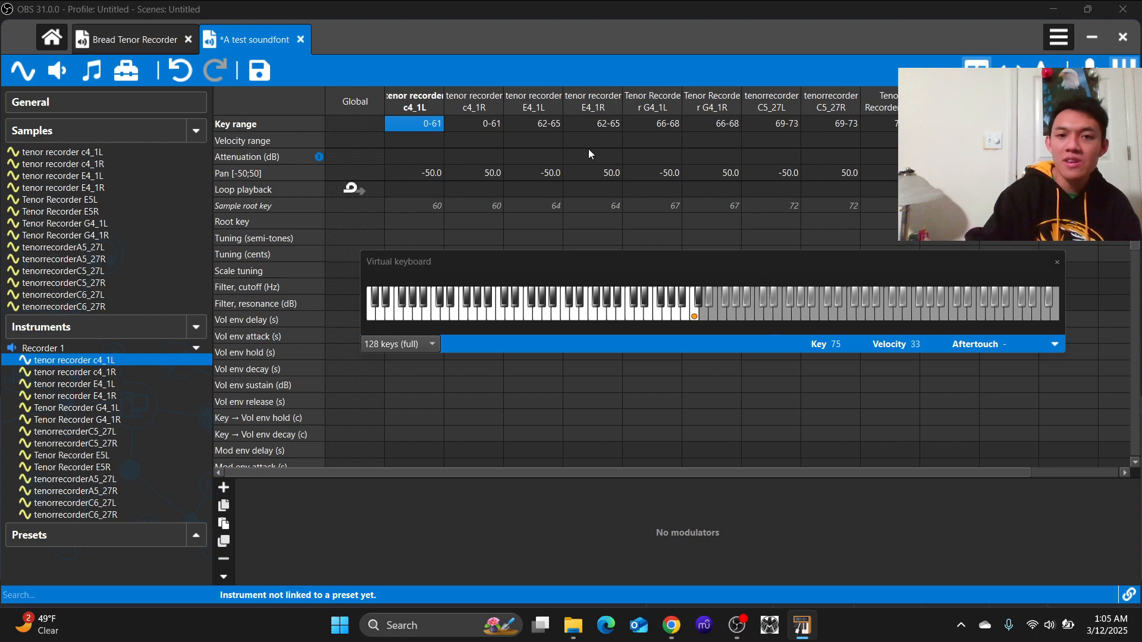
double_click(438, 122)
left_click(470, 124)
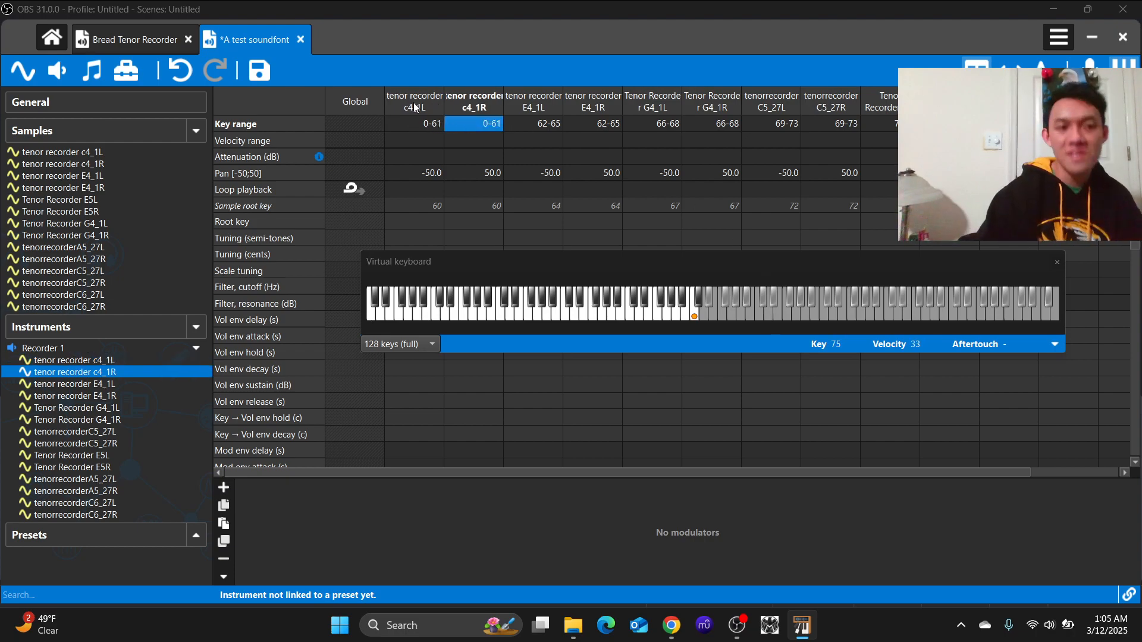
left_click(72, 162)
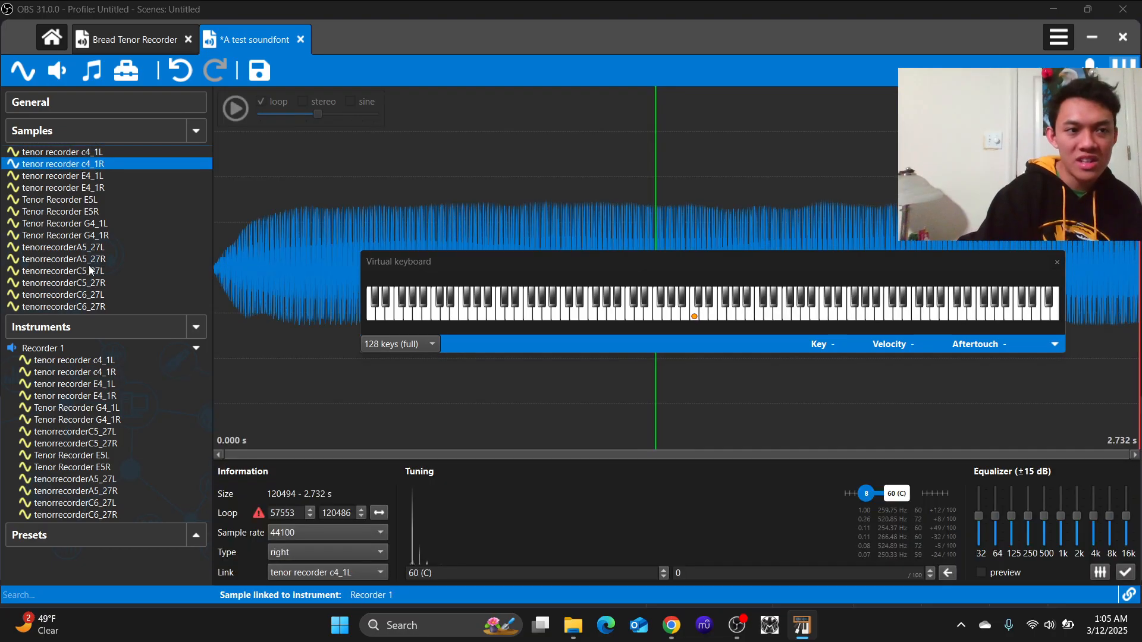
Set the key range of tenor recorder c4_1L and c4_1R to 59-63 in the Recorder 1 instrument
left_click(115, 370)
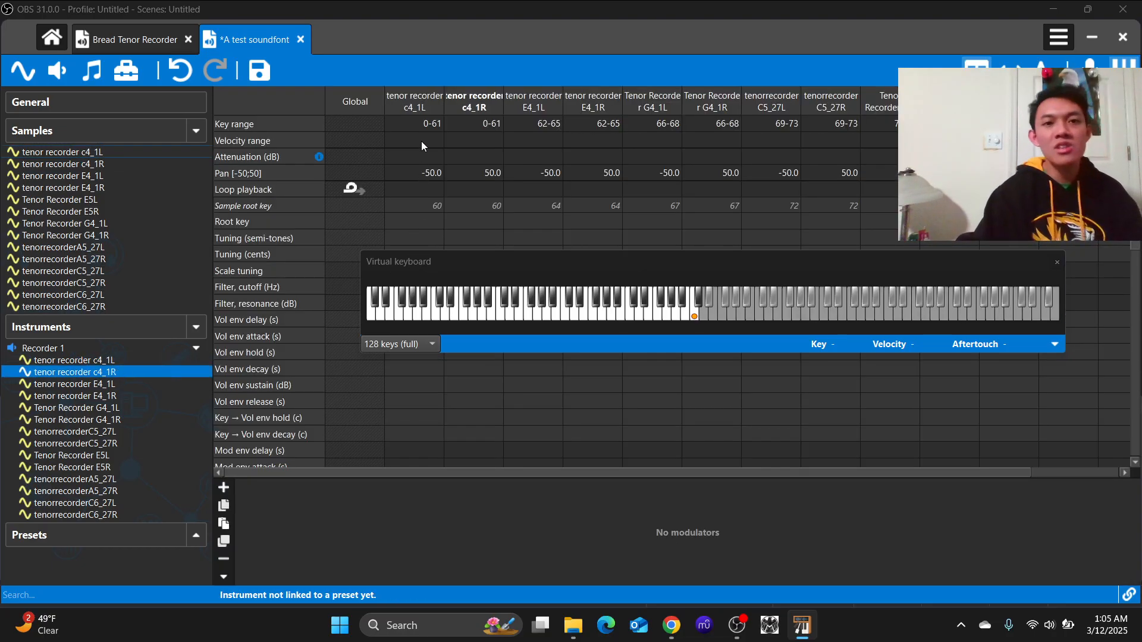
left_click(415, 125)
left_click(458, 123, "ctrl")
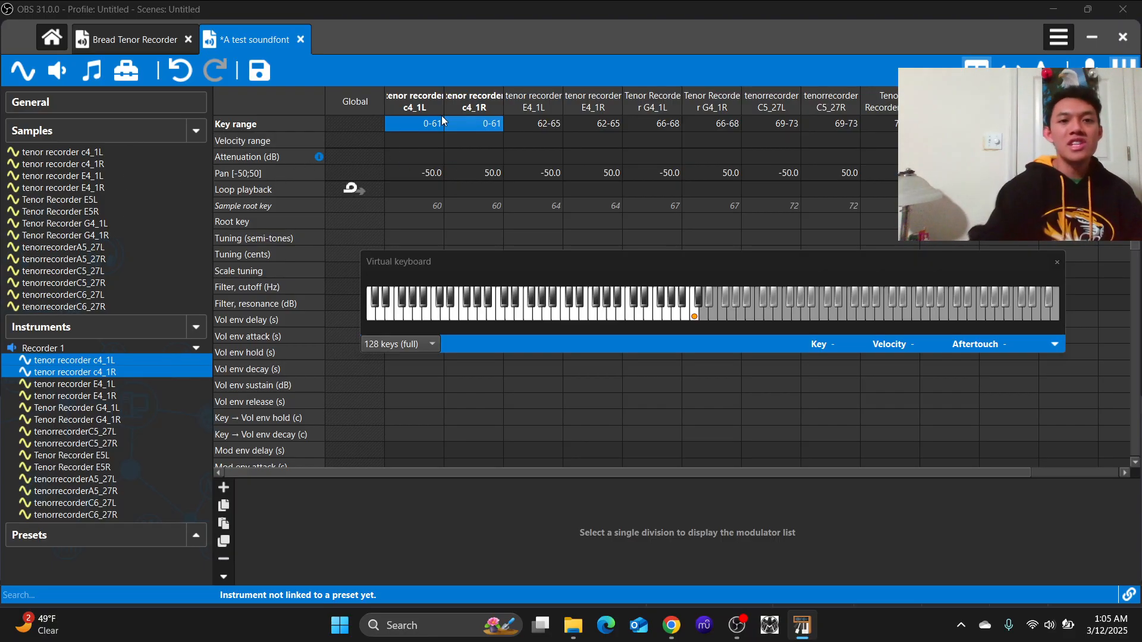
left_click(637, 318)
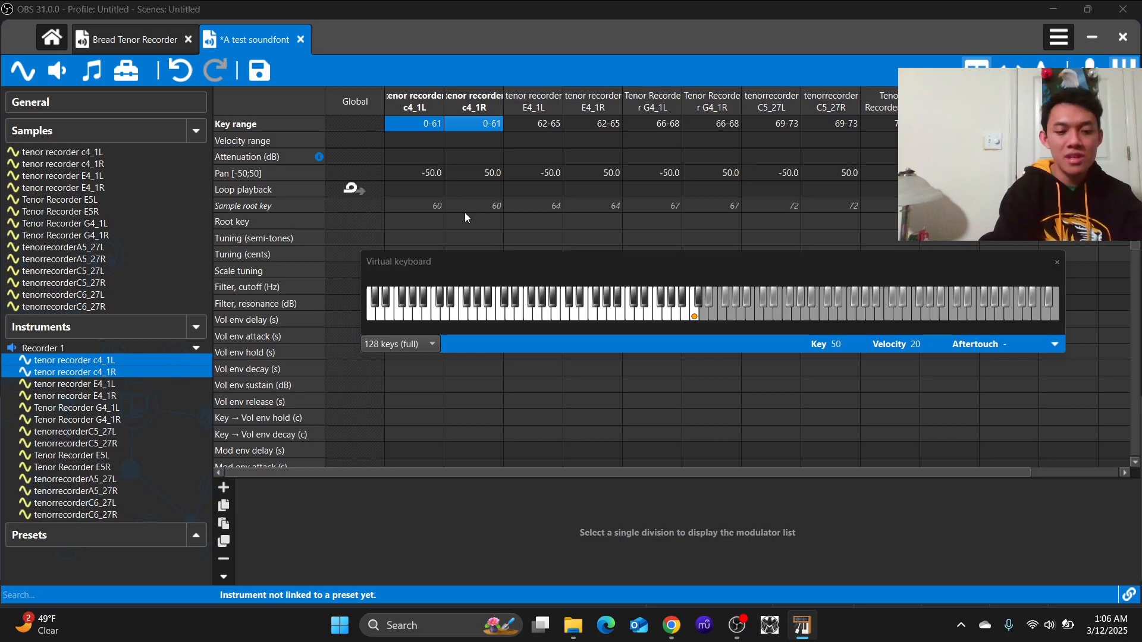
type("60")
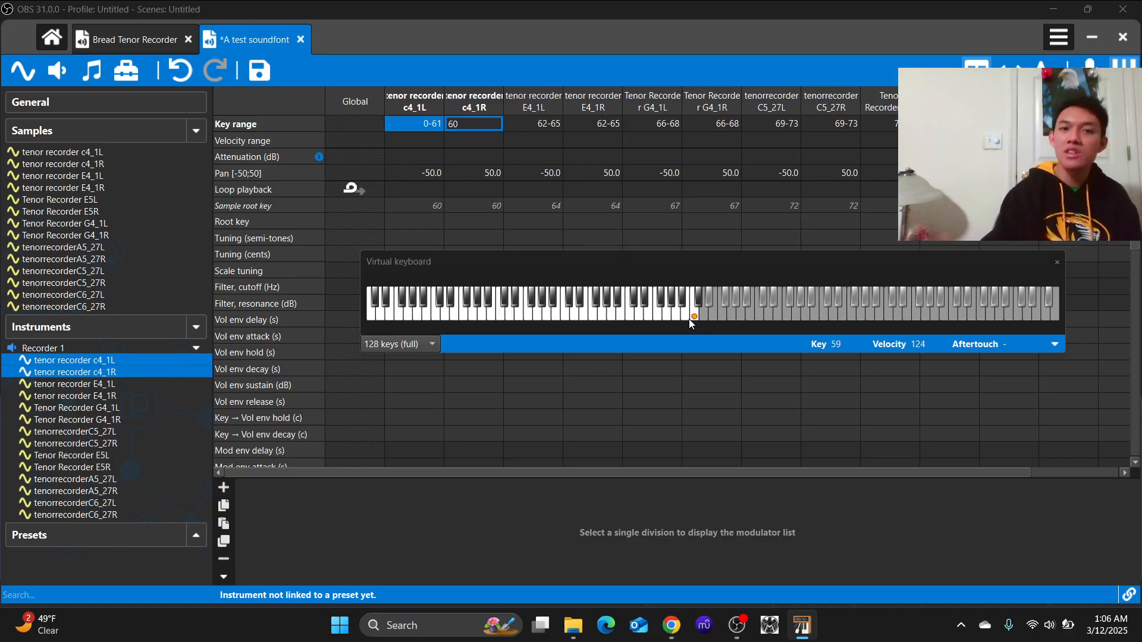
key("BackSpace")
key("BackSpace")
type("59-")
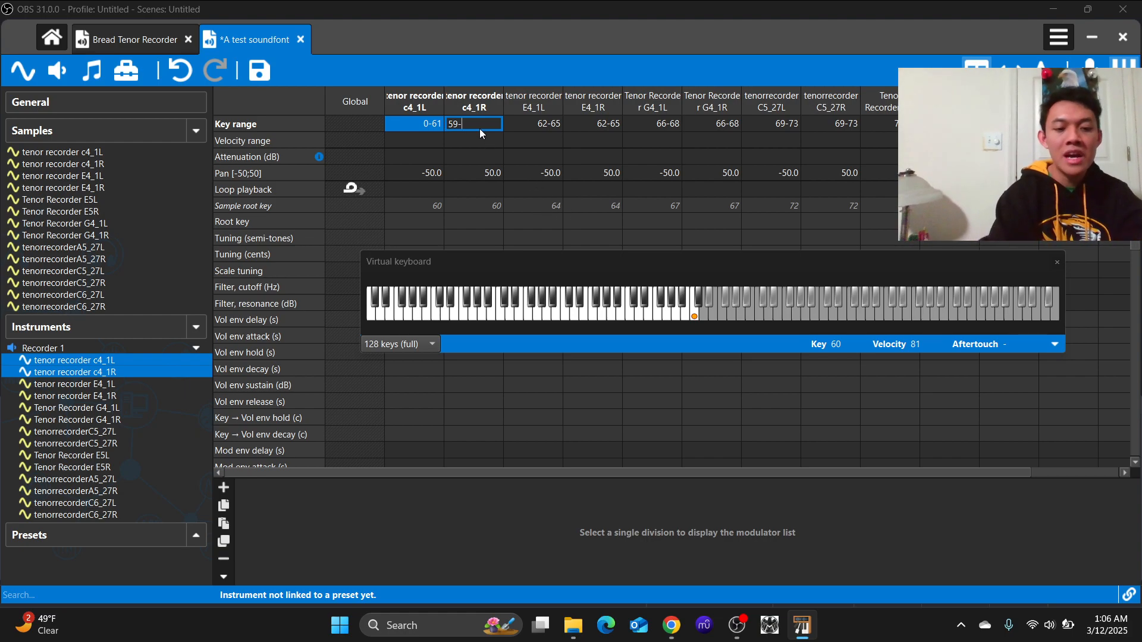
type("63")
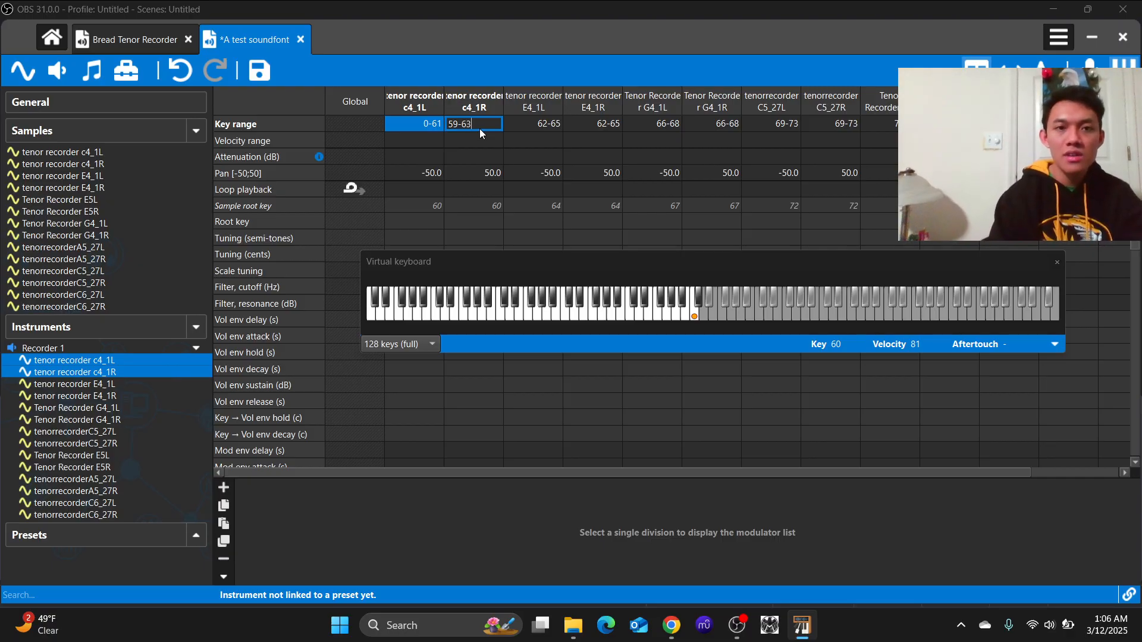
key("Return")
Set the key range of tenor recorder E4_1L and E4_1R to 64-66, auditioning nearby keys on the virtual keyboard
left_click(519, 124)
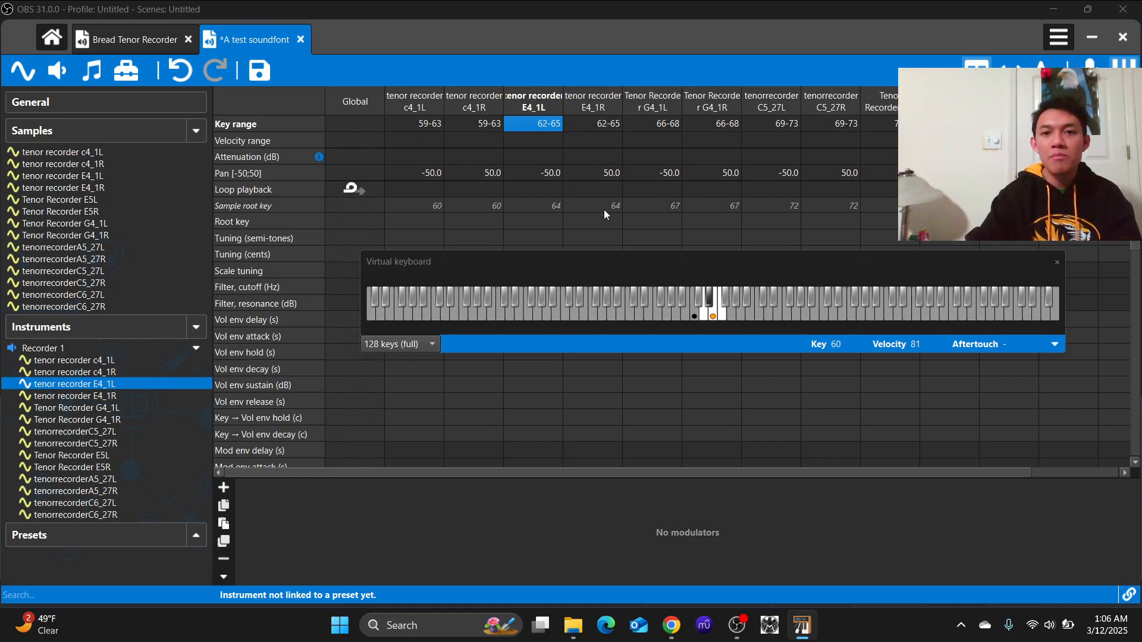
left_click(594, 126, "ctrl")
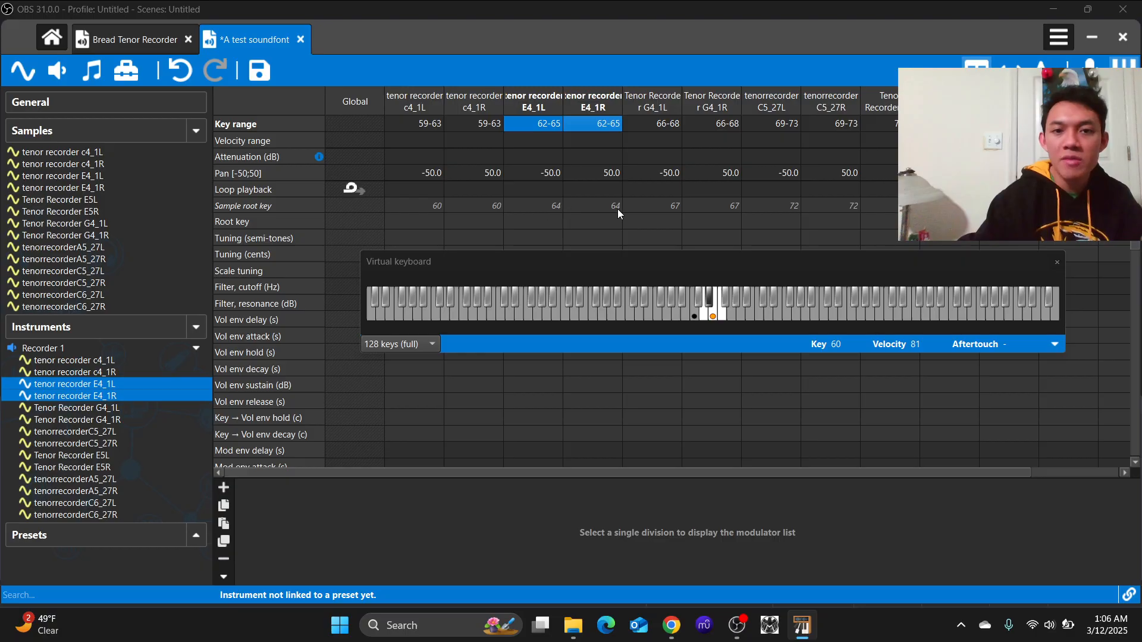
left_click(715, 316)
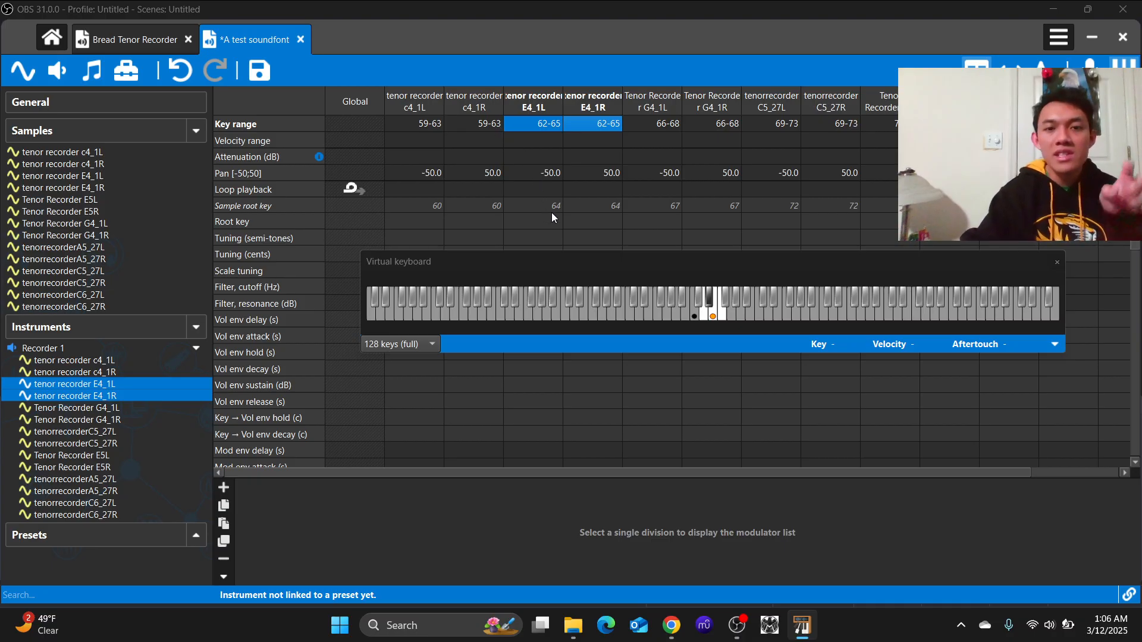
left_click(708, 318)
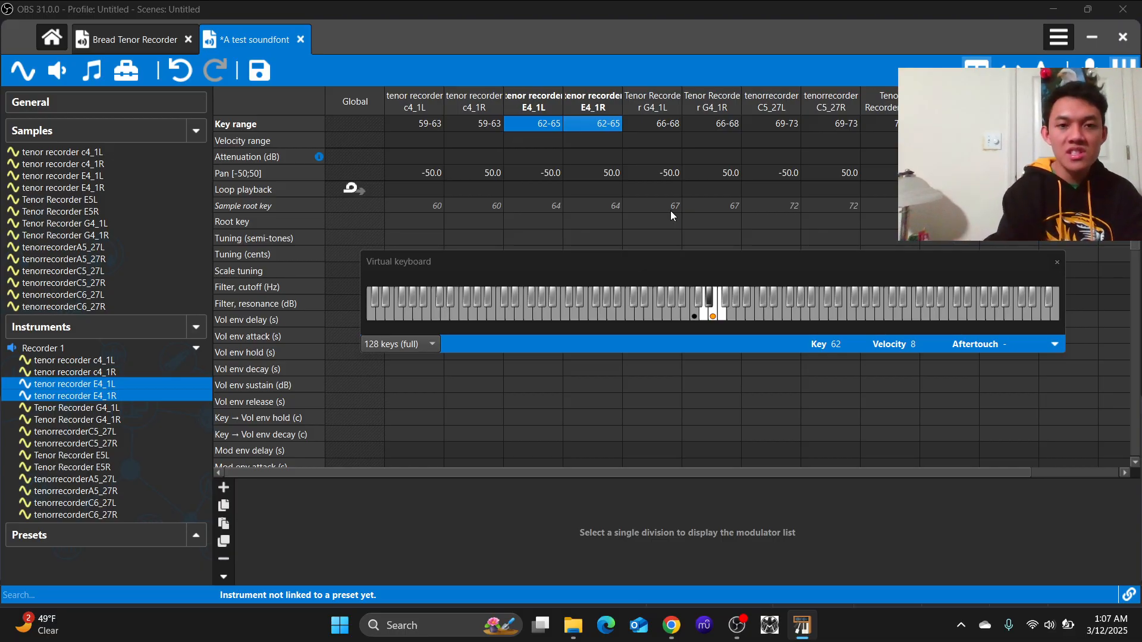
type("64-66")
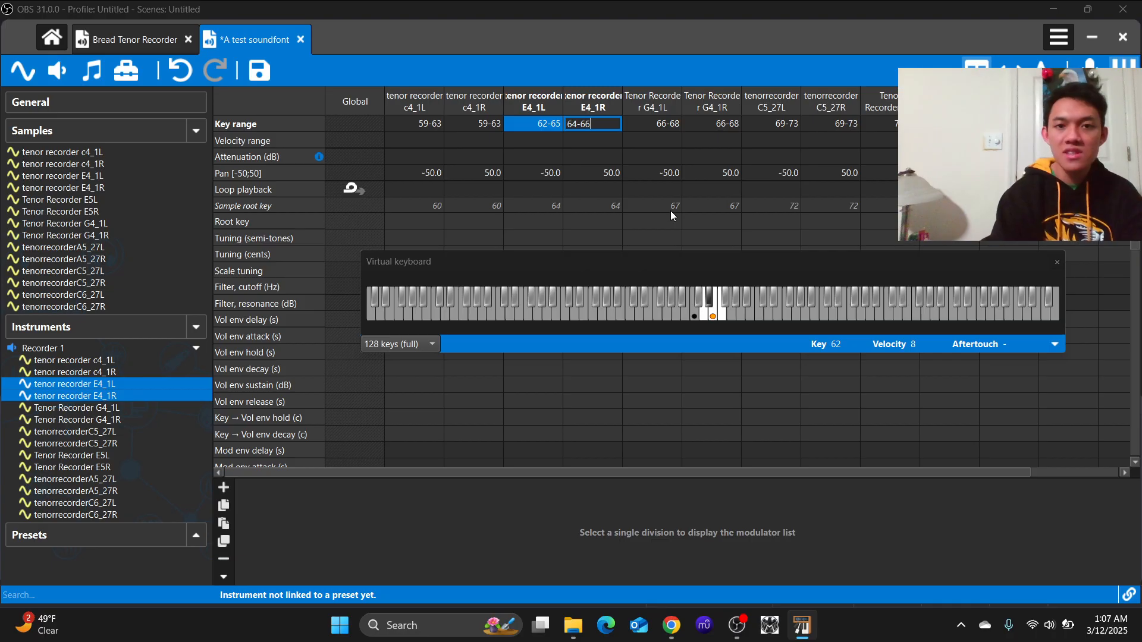
key("Return")
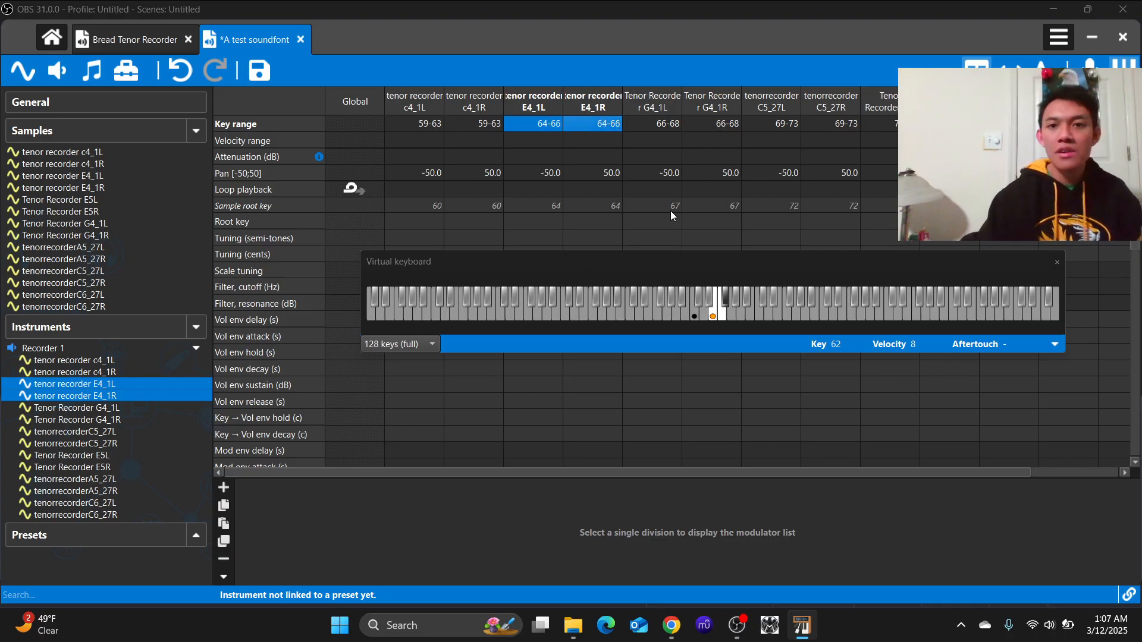
Clear the key ranges of Tenor Recorder G4_1L and G4_1R and try to enter 67-71 for both
left_click(662, 122)
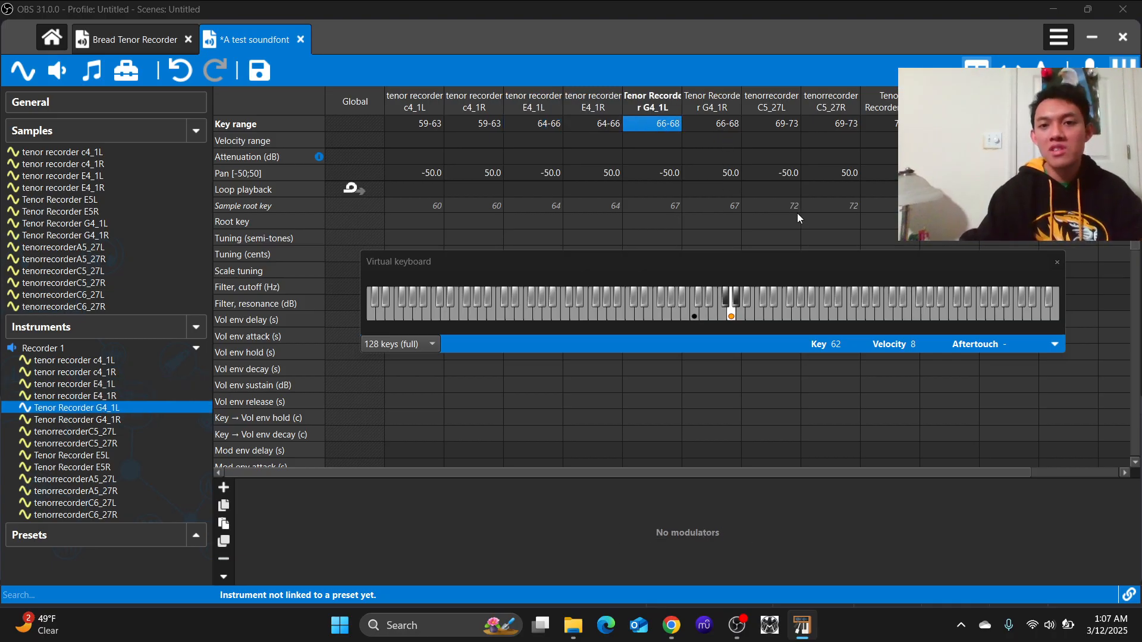
left_click(714, 124, "ctrl")
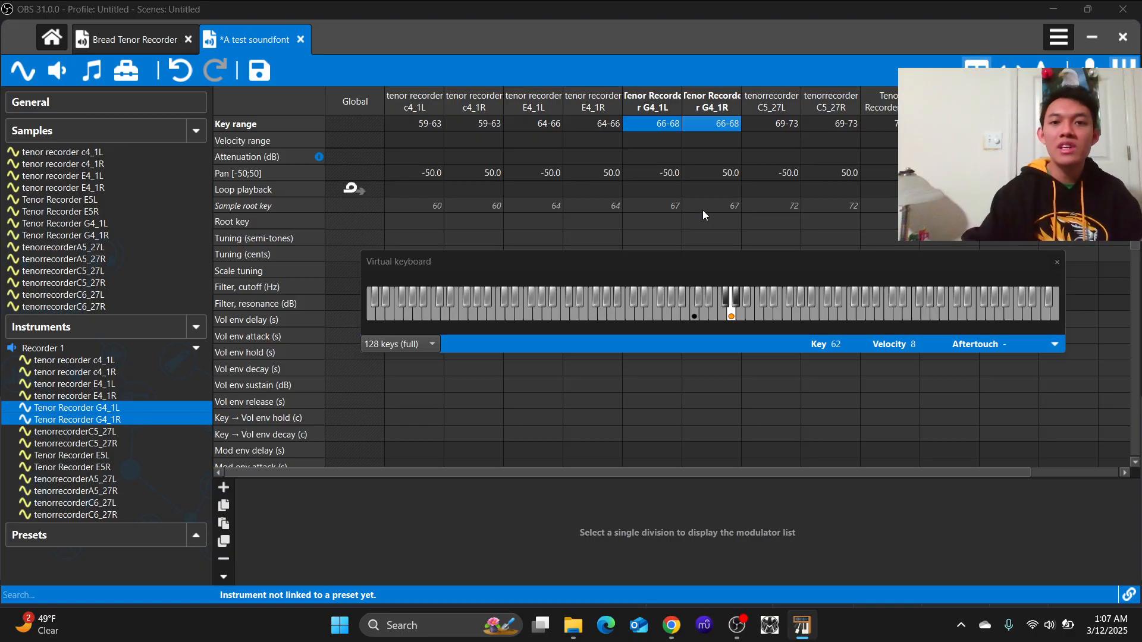
key("Delete")
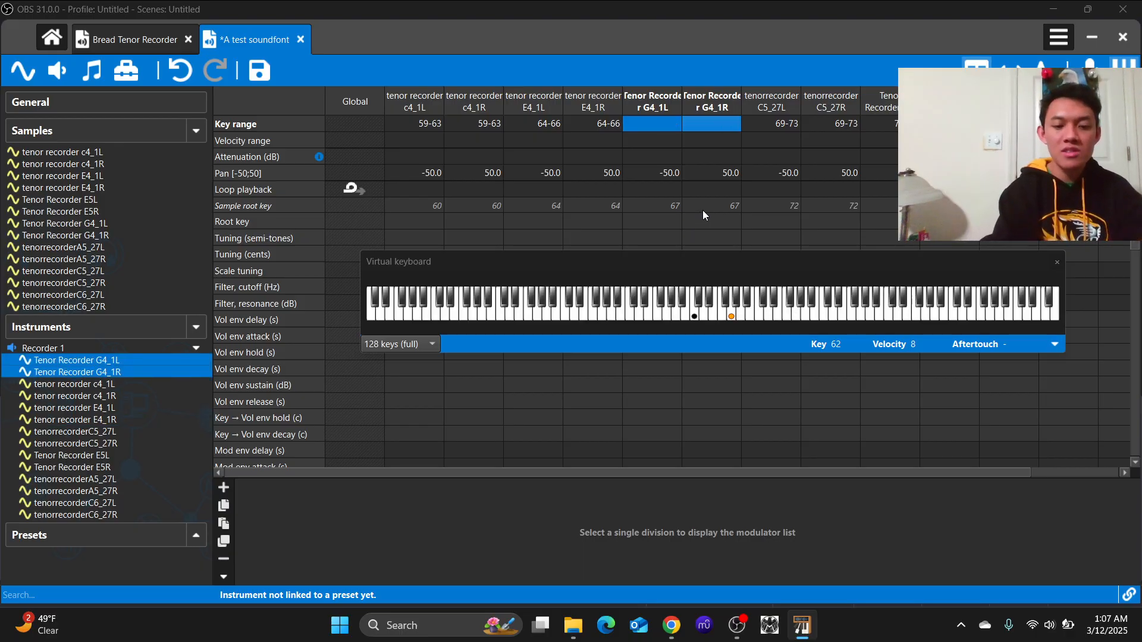
type("7")
key("BackSpace")
type("67")
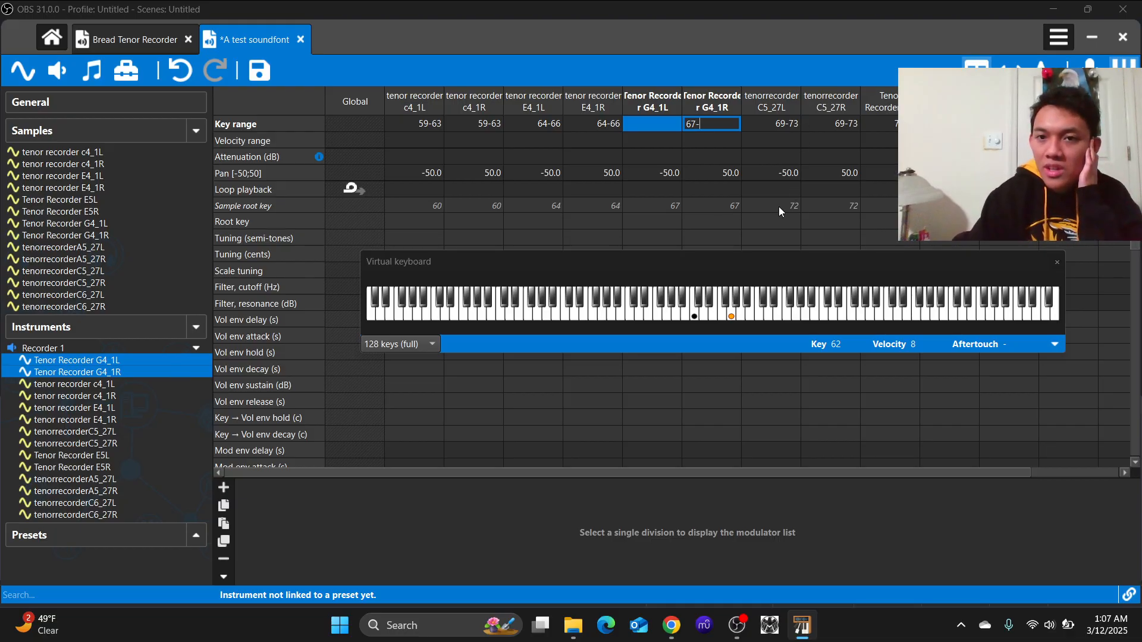
type("-")
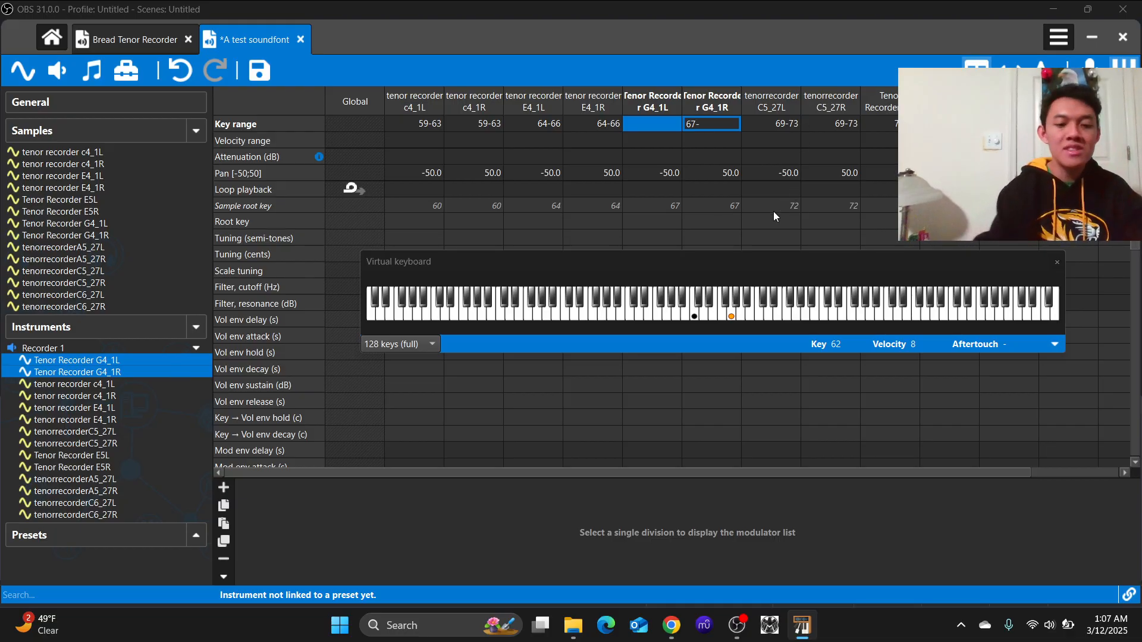
type("71")
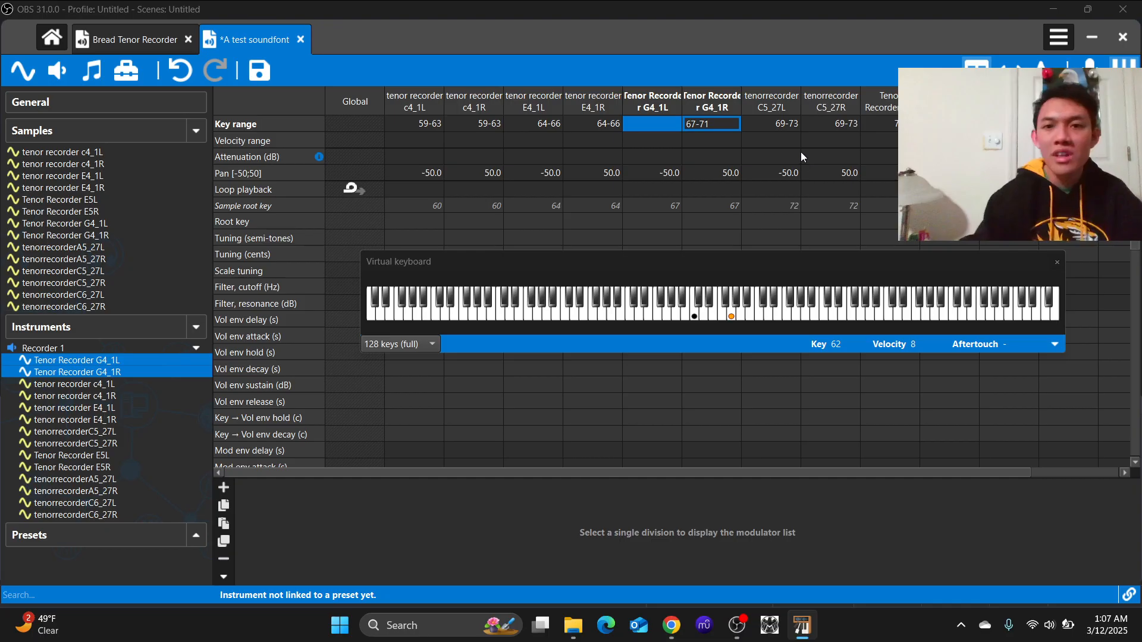
left_click(785, 124)
Set the key range of both Tenor Recorder G4_1L and G4_1R to 67-71
left_click(658, 122)
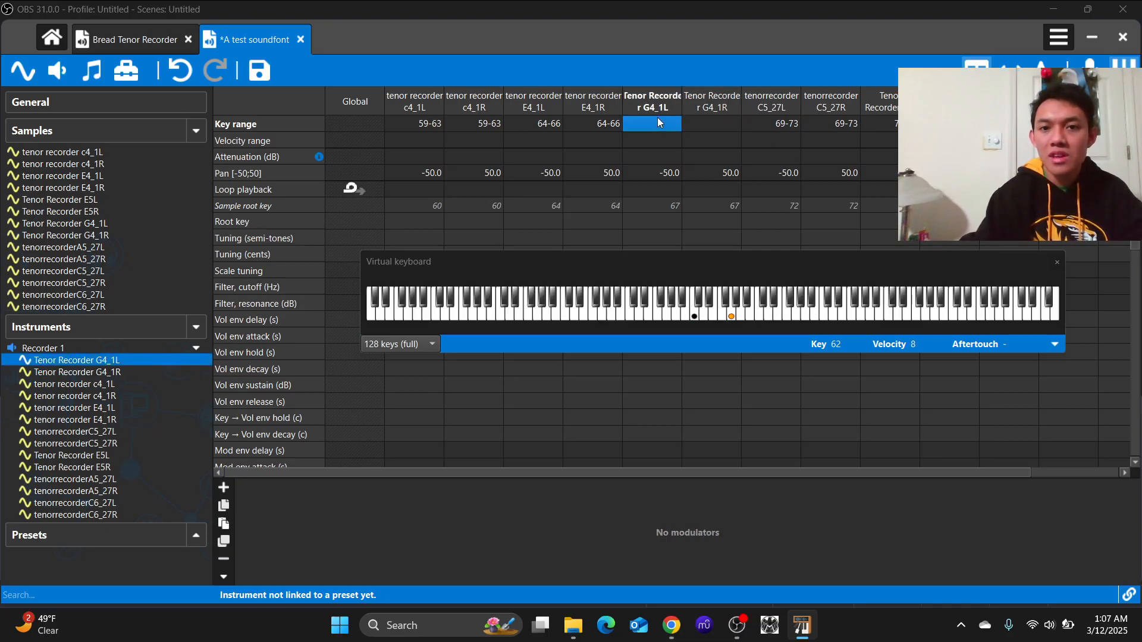
left_click(721, 125, "shift")
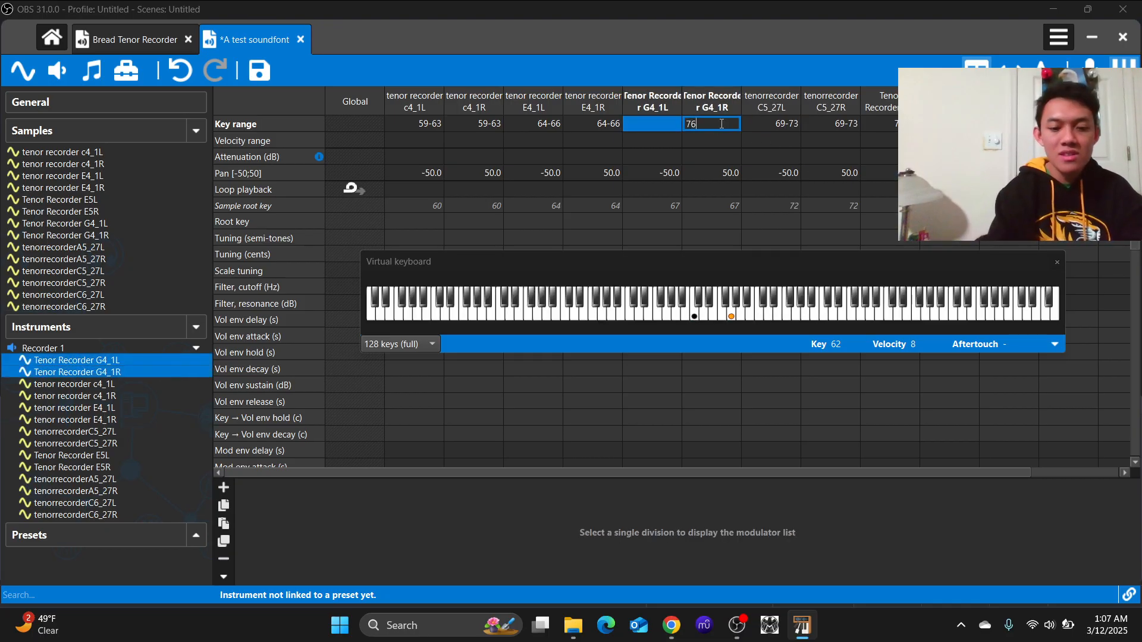
type("71-76")
key("Return")
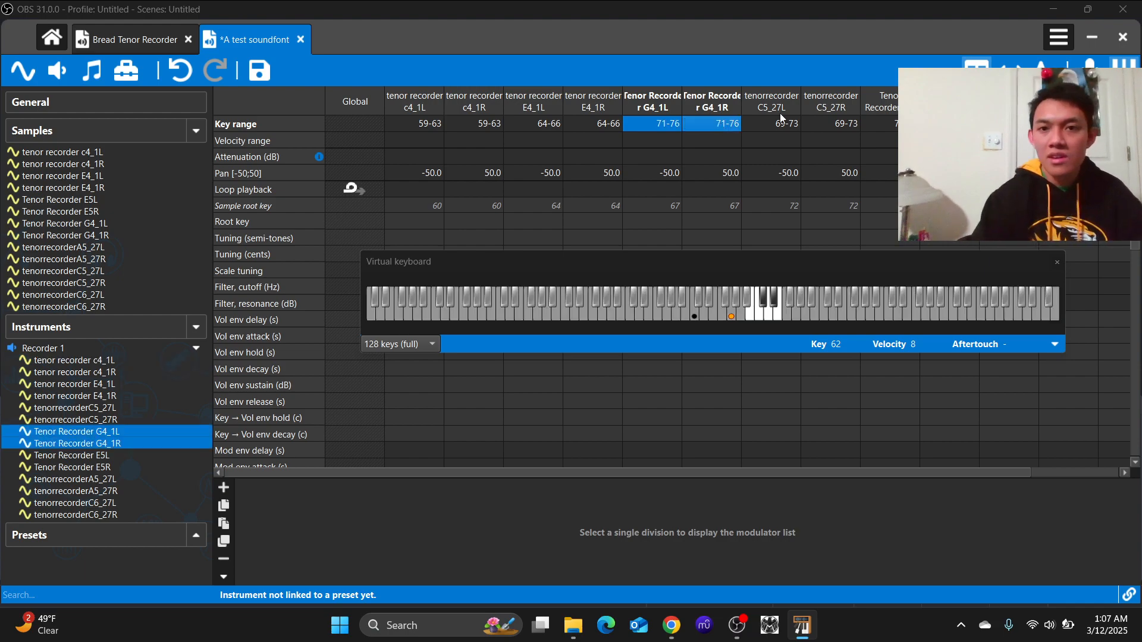
type("67")
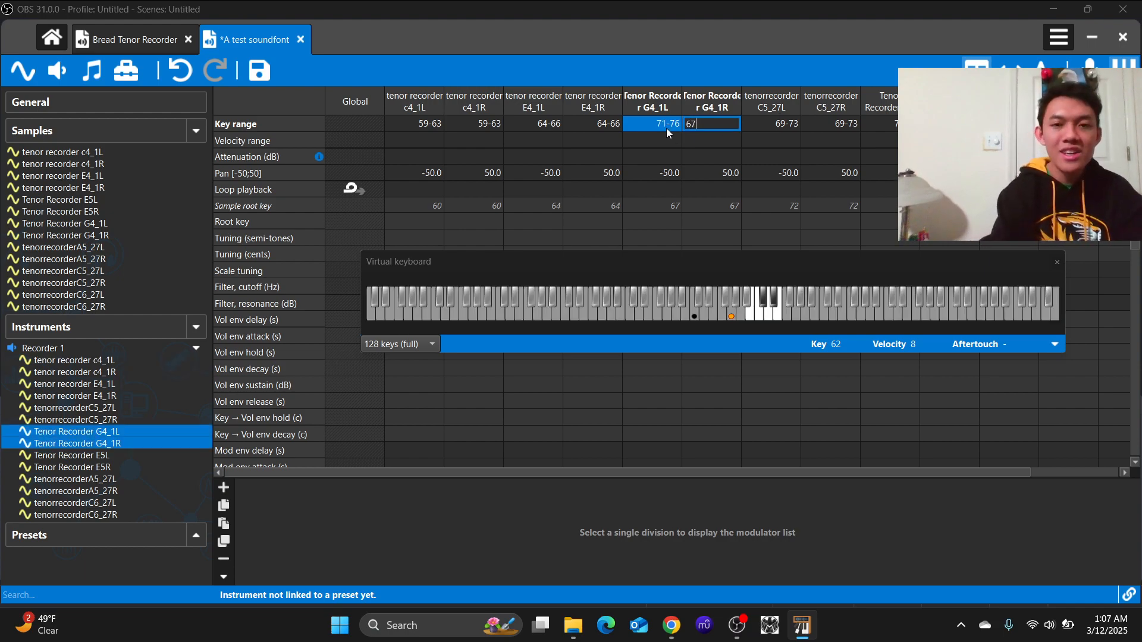
type("-71")
key("Return")
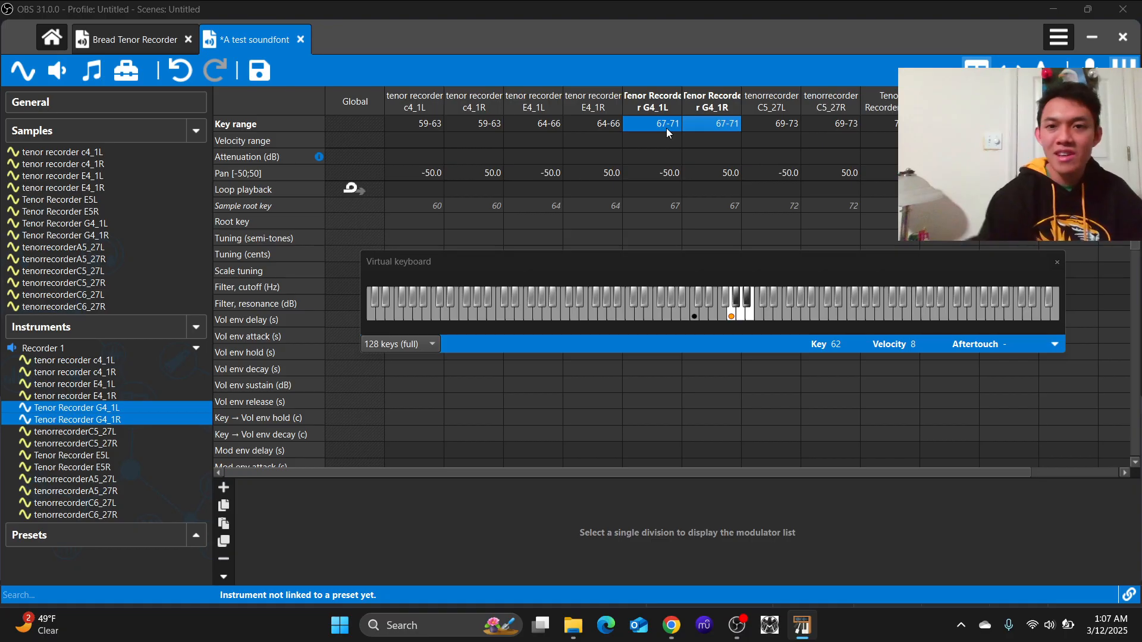
Set the key range of tenorrecorderC5_27L and C5_27R to 72-75
left_click(763, 116)
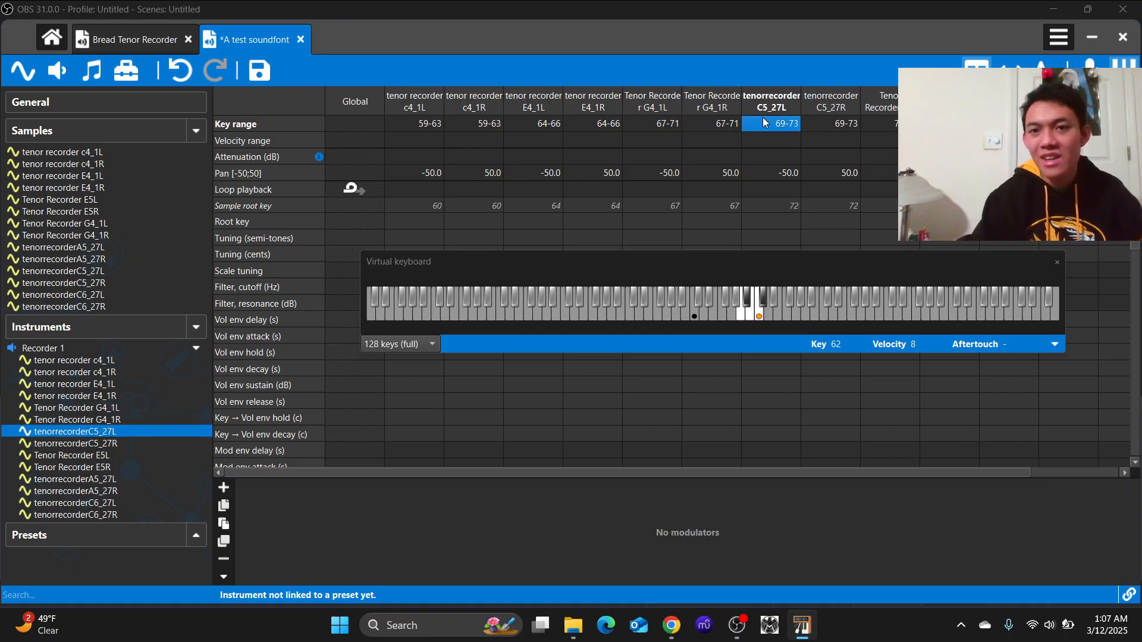
left_click(820, 123, "ctrl")
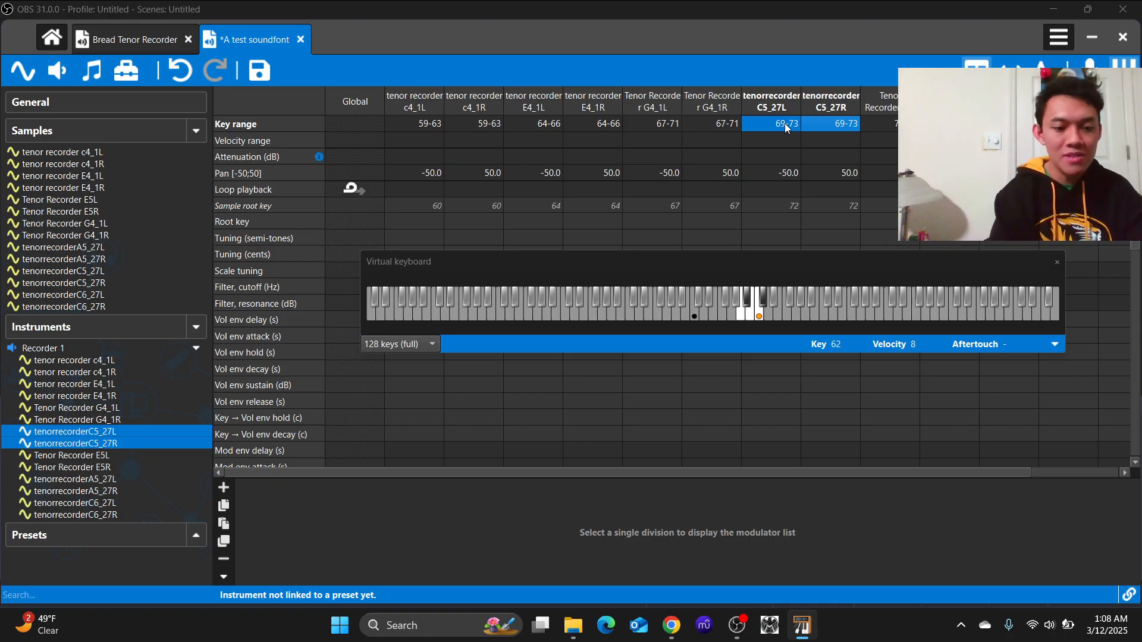
type("72-")
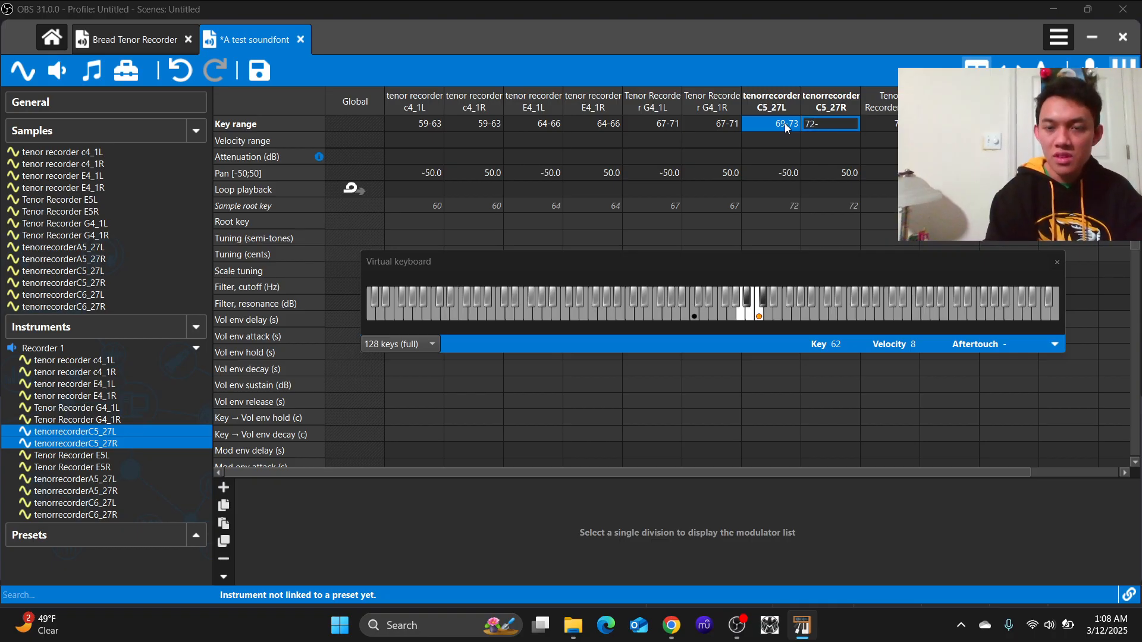
type("75")
key("Return")
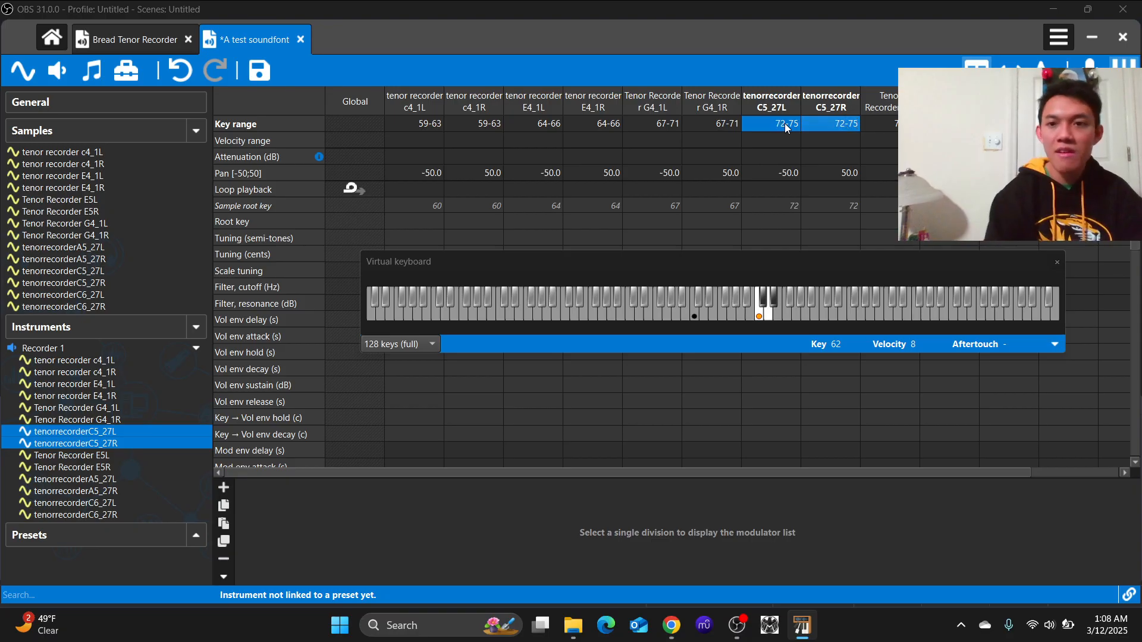
Set the key range of Tenor Recorder E5L and E5R to 76-80
left_click(907, 125)
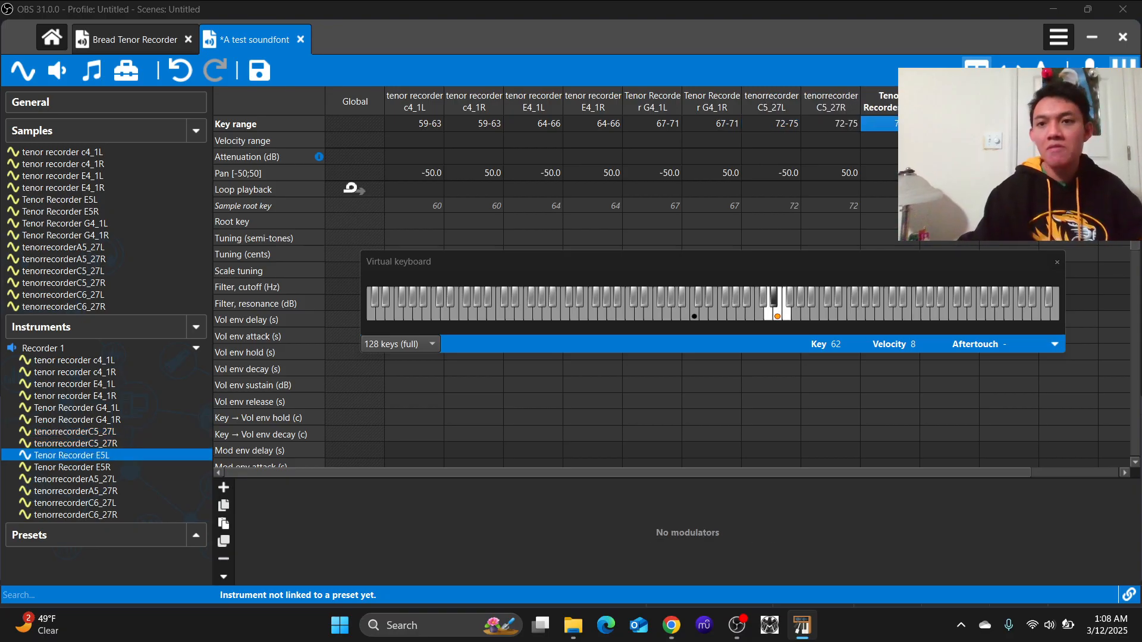
left_click(948, 124, "ctrl")
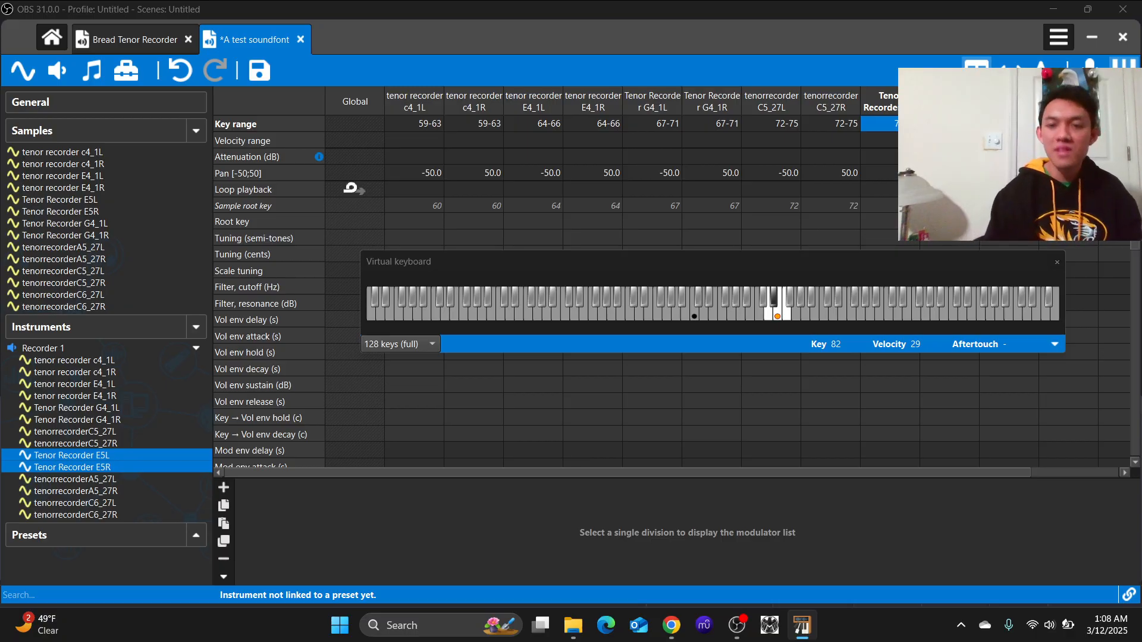
key("Return")
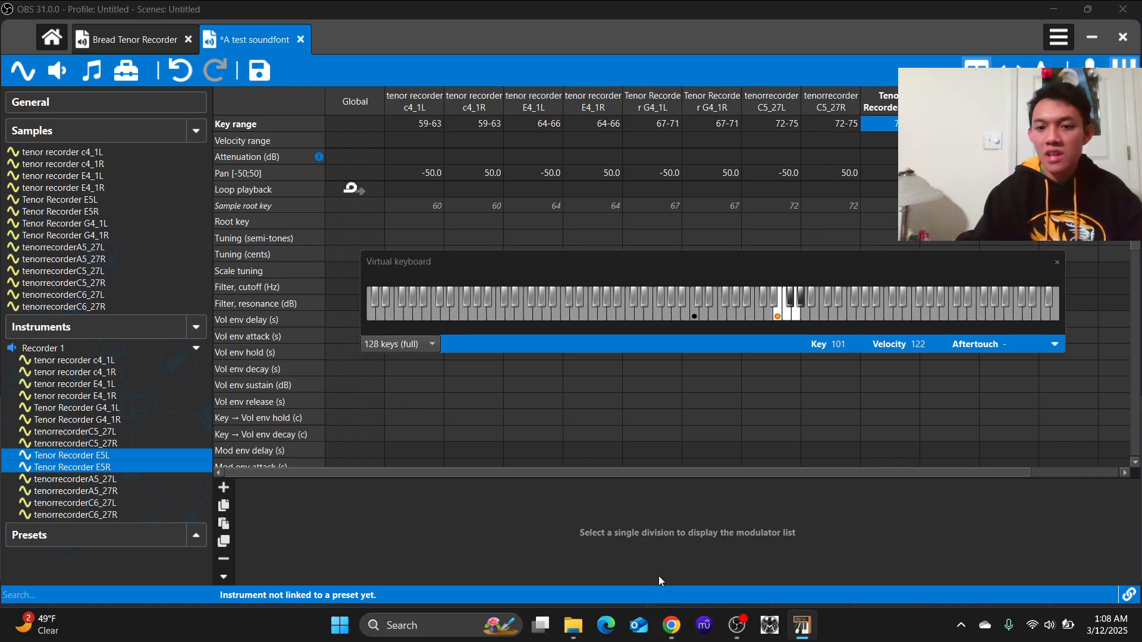
Set the key range of tenorrecorderA5_27L and A5_27R to 81-83
left_click_drag(735, 478, 953, 459)
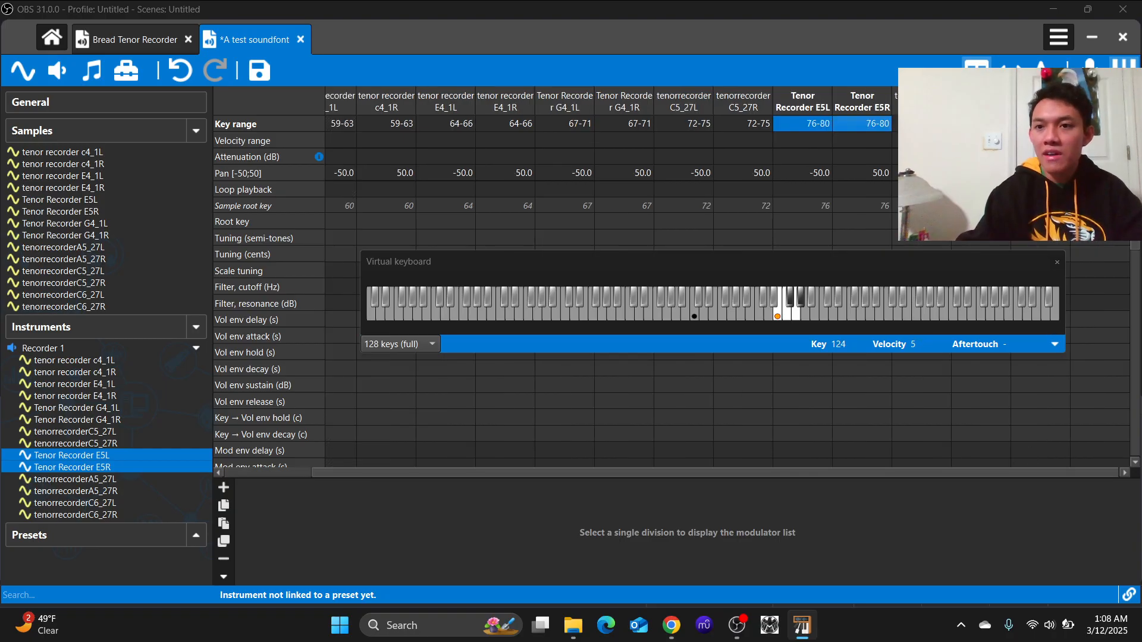
left_click_drag(922, 124, 978, 124)
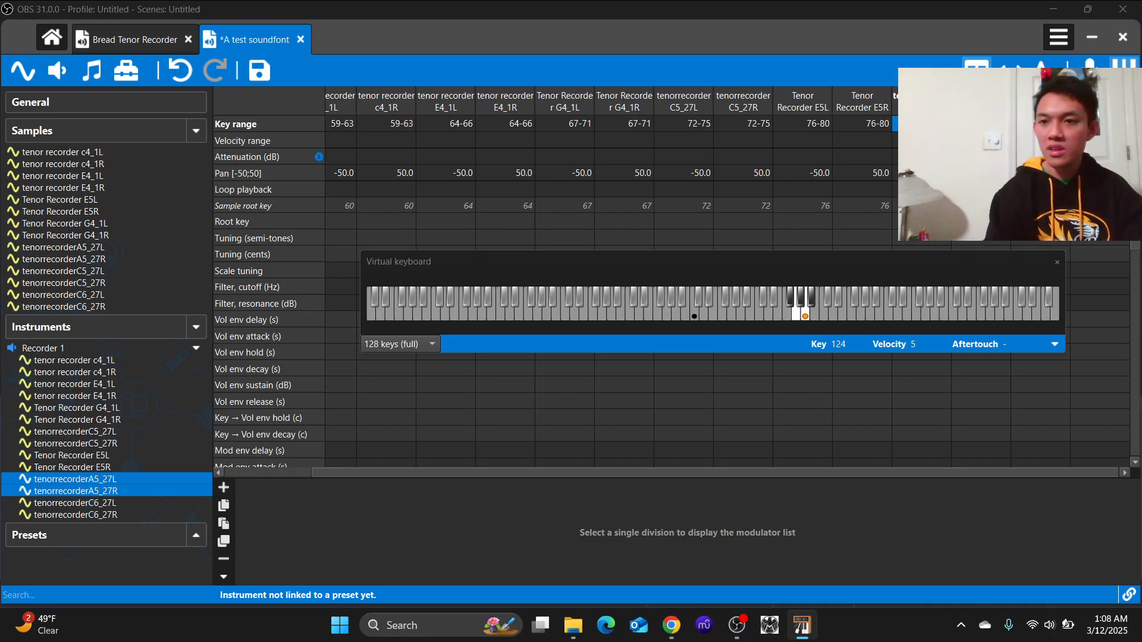
type("81-83")
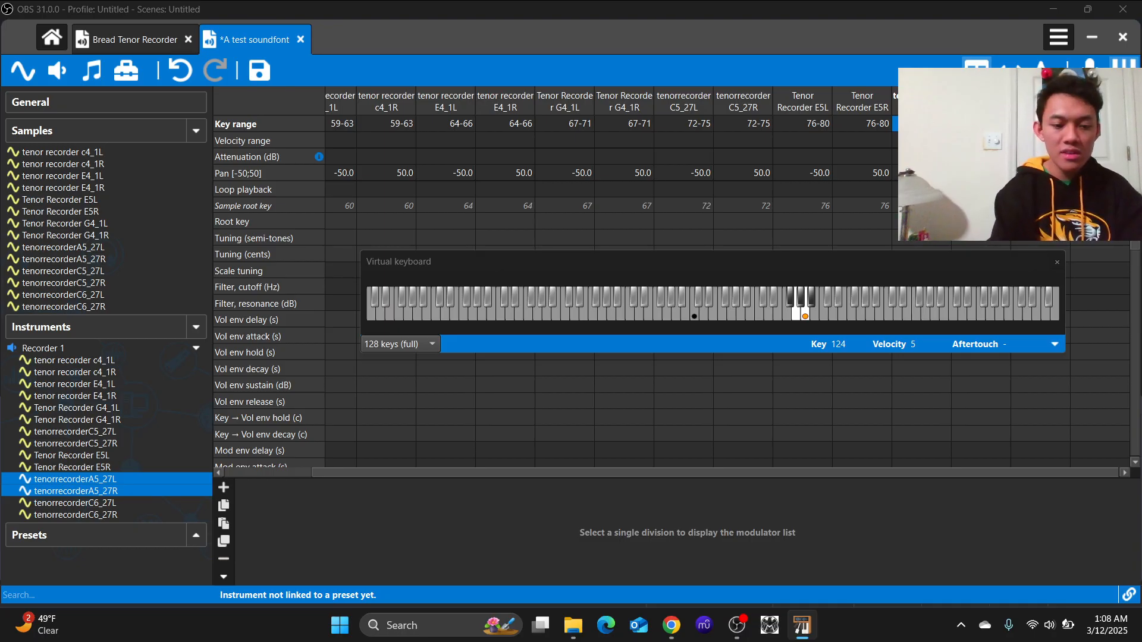
key("Return")
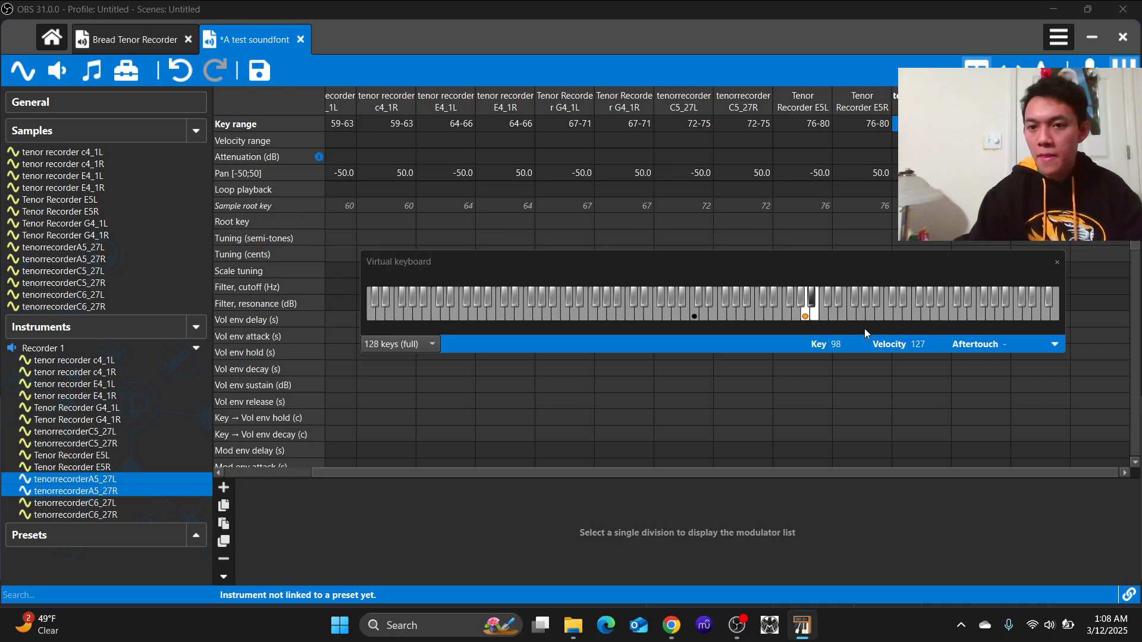
Set the key range of tenorrecorderC6_27L and C6_27R to run from their root key up to the top of the keyboard
left_click(1040, 123)
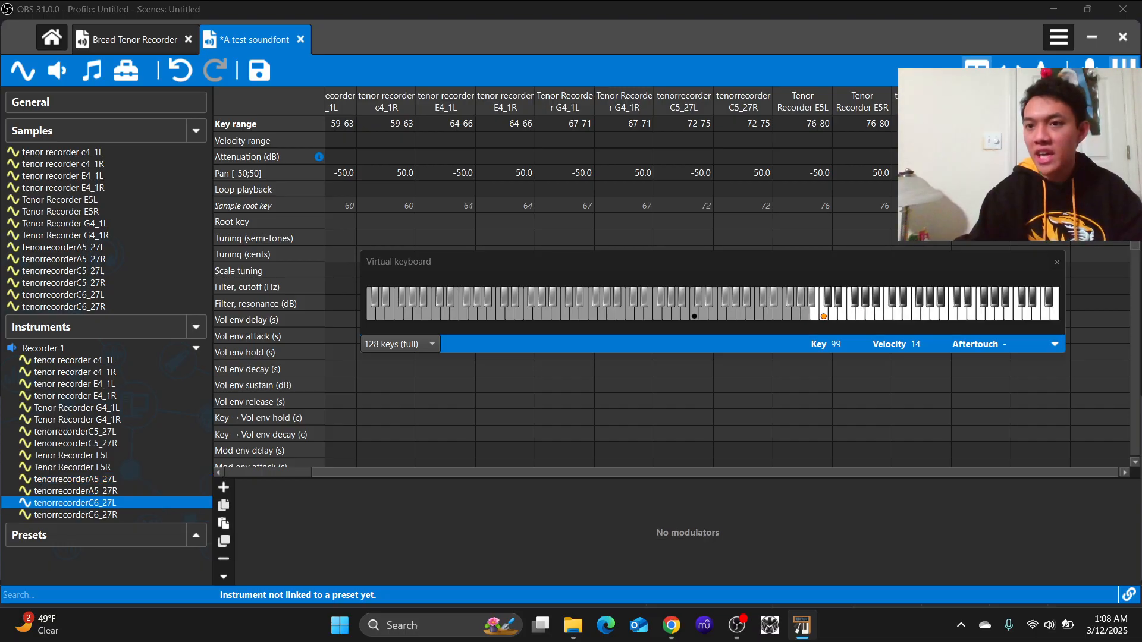
left_click_drag(1040, 124, 1100, 124)
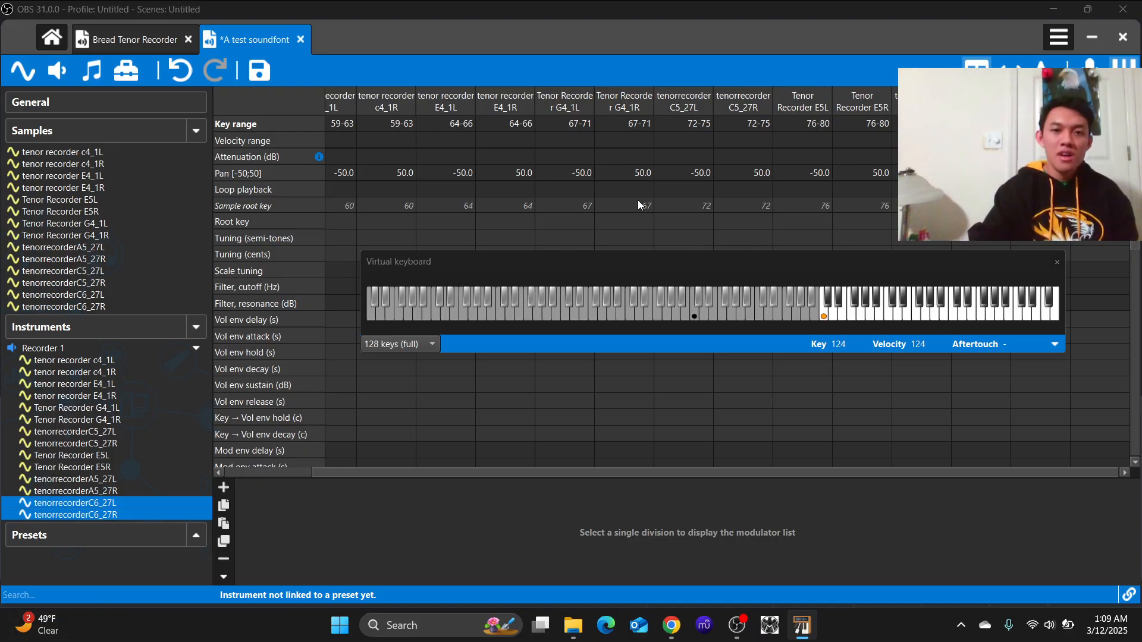
Review the key ranges of the C4, E4 and G4 left and right sample pairs in Recorder 1
left_click(647, 124)
left_click(574, 124)
left_click(491, 129)
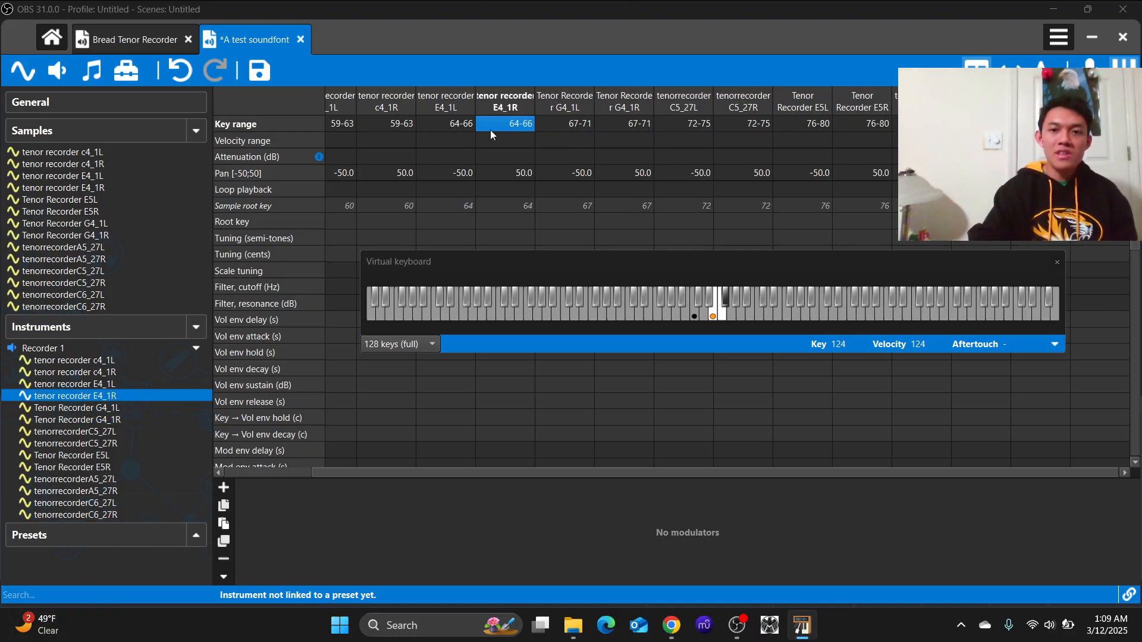
left_click(447, 127)
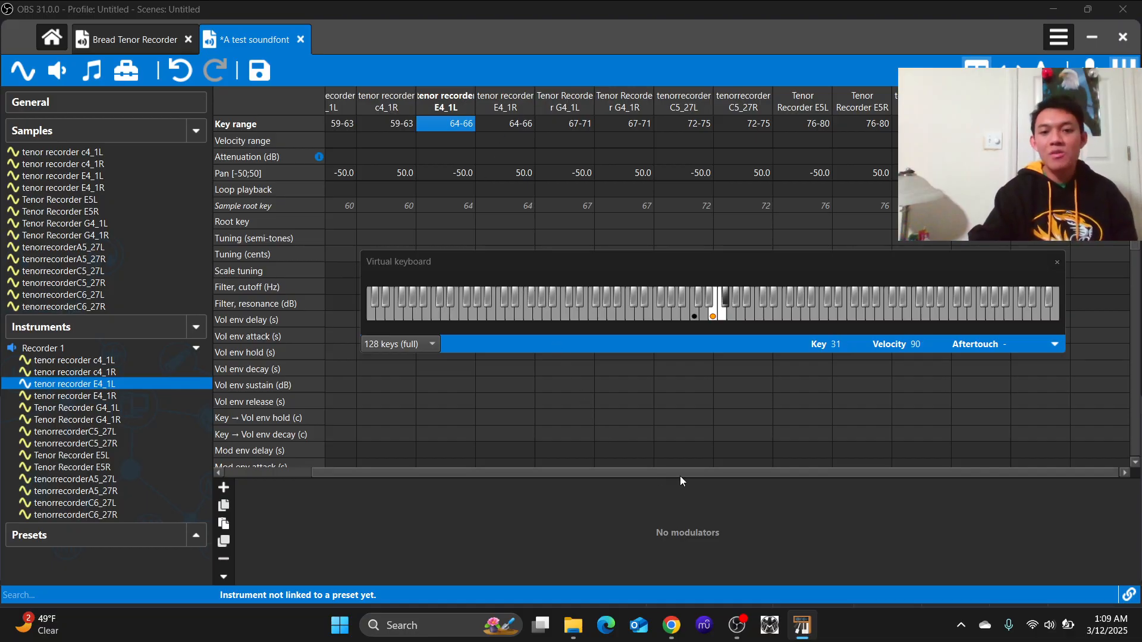
left_click_drag(680, 473, 553, 470)
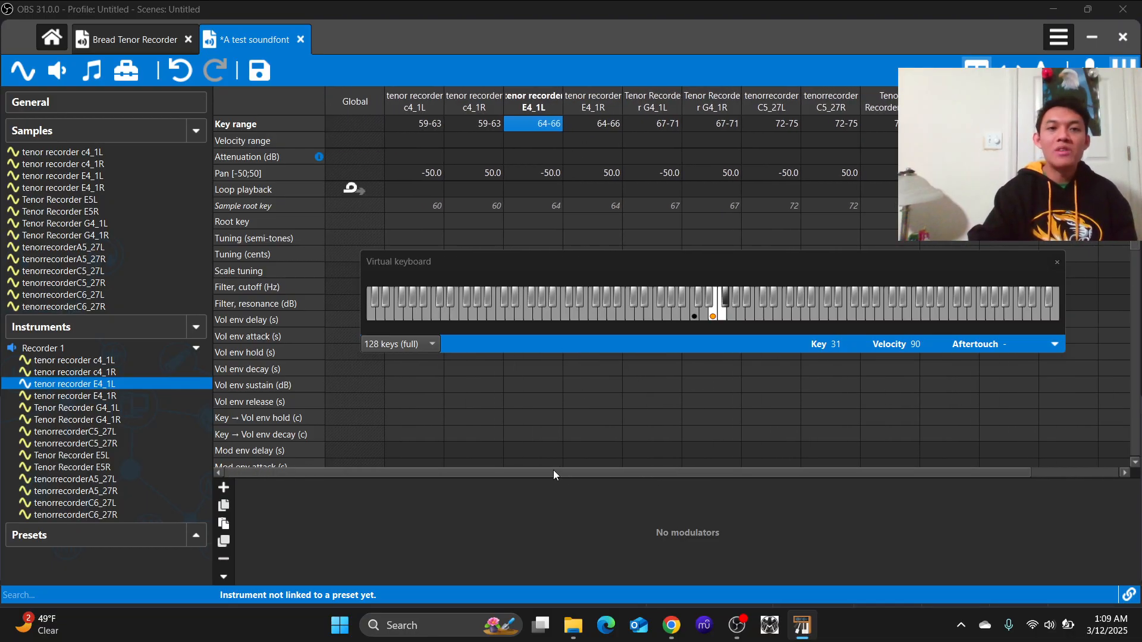
left_click(411, 122)
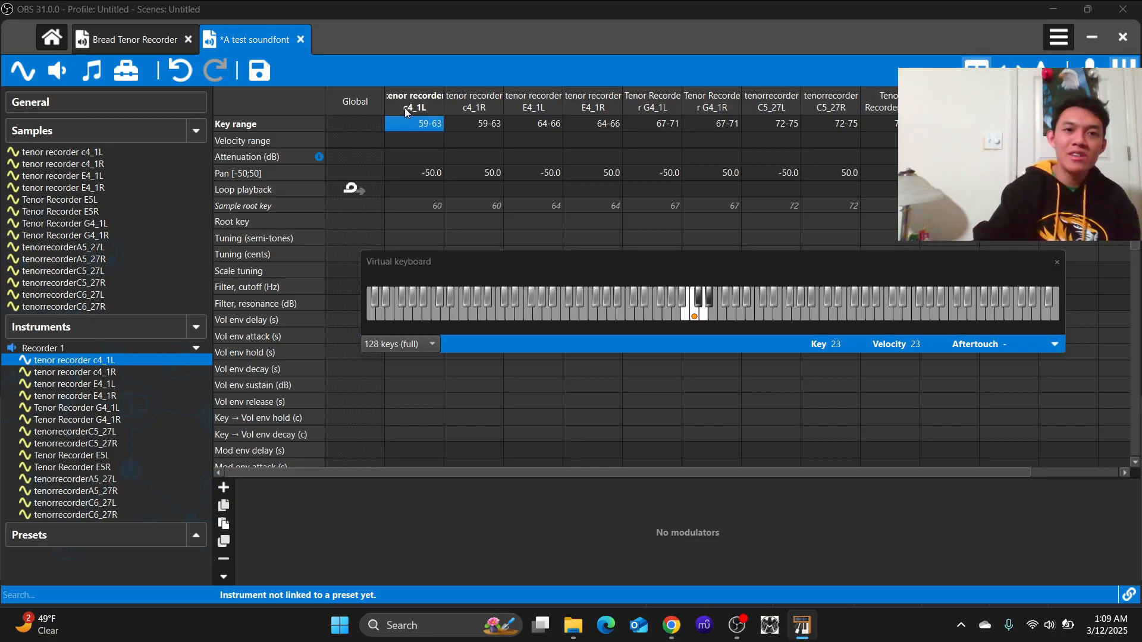
left_click(476, 126)
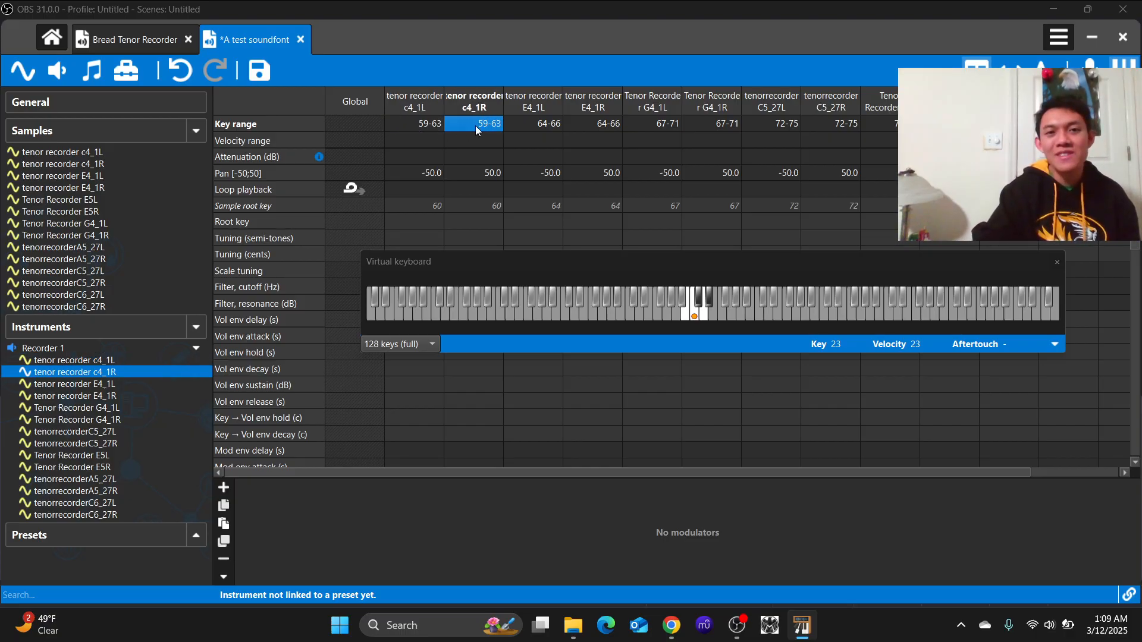
left_click(415, 126)
left_click(479, 123)
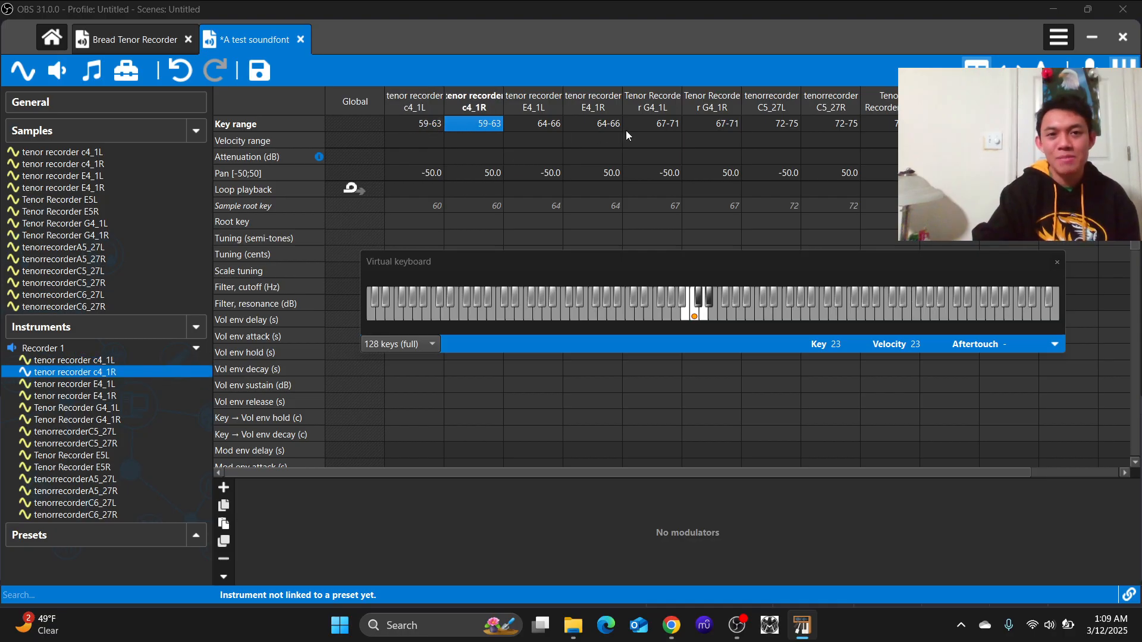
left_click(542, 124)
left_click(579, 125)
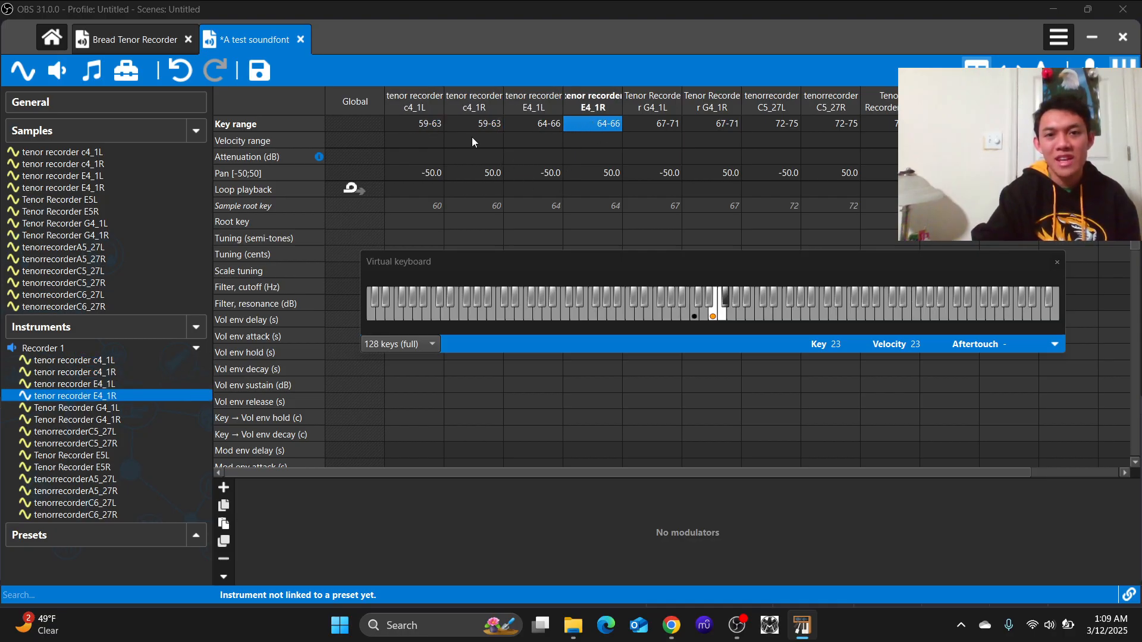
left_click(419, 106)
left_click(475, 102)
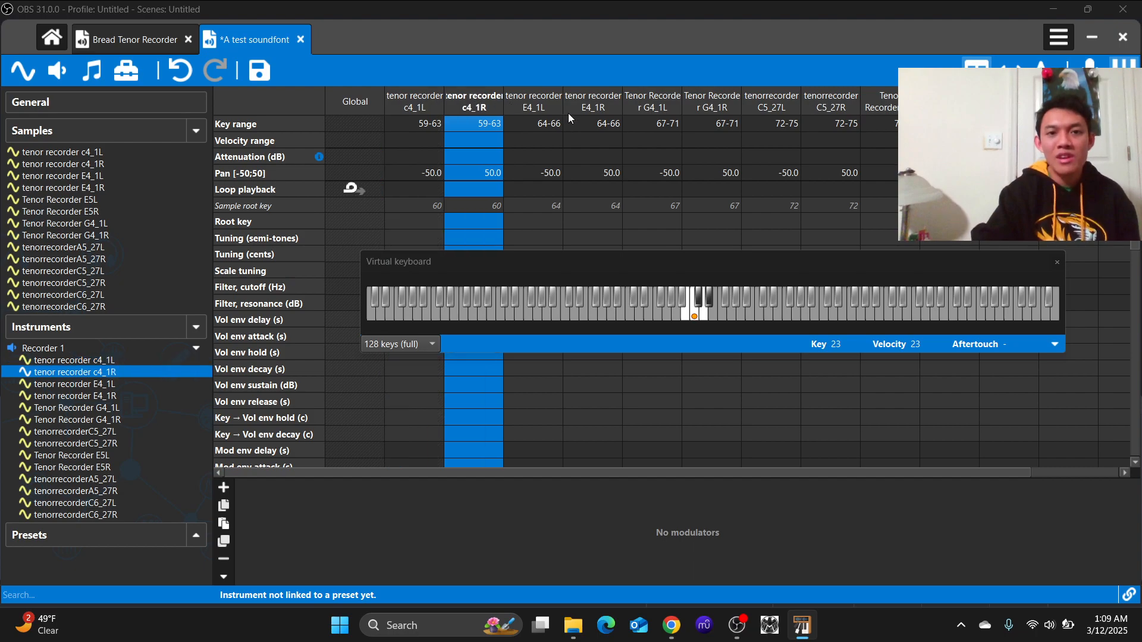
left_click(544, 110)
left_click(575, 111)
left_click(657, 107)
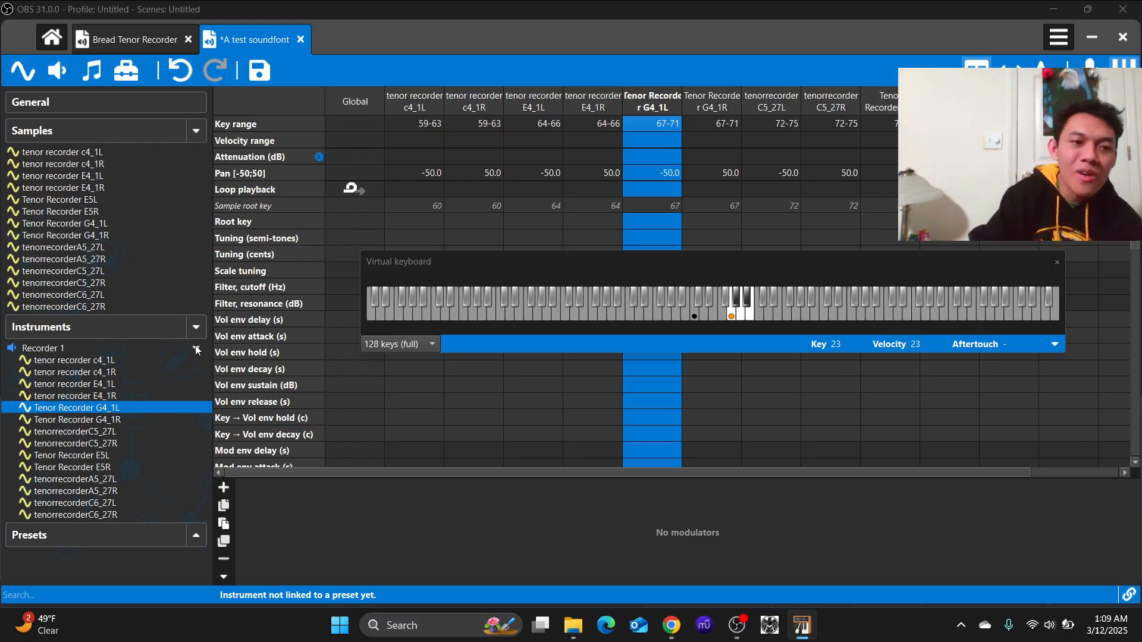
Set the Global loop playback of Recorder 1 to continuous looping
left_click(369, 194)
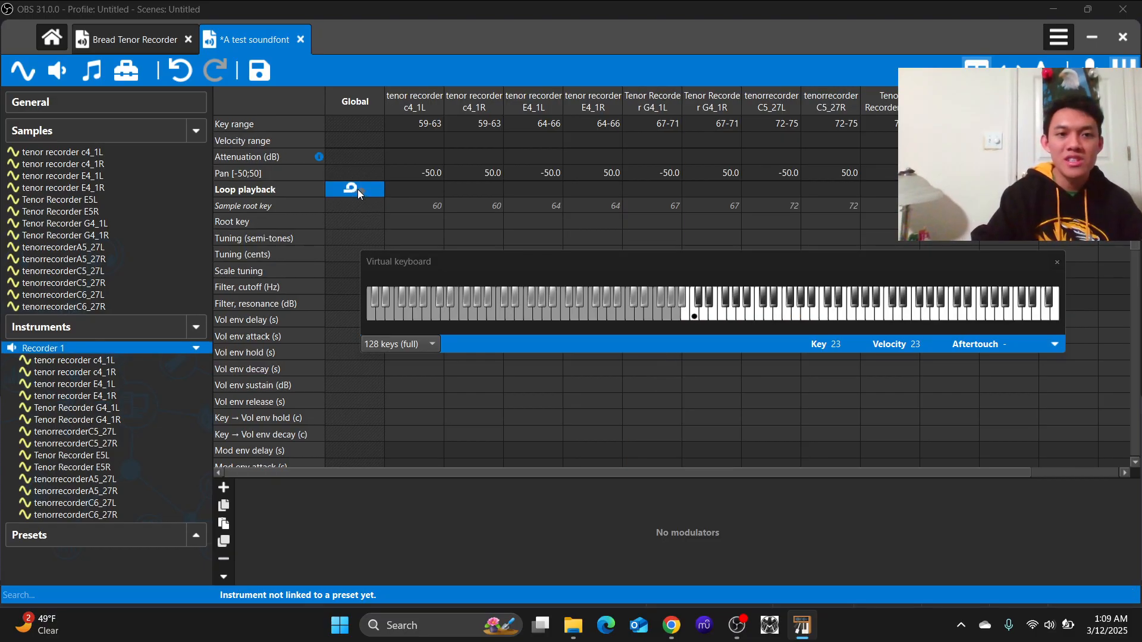
left_click(356, 190)
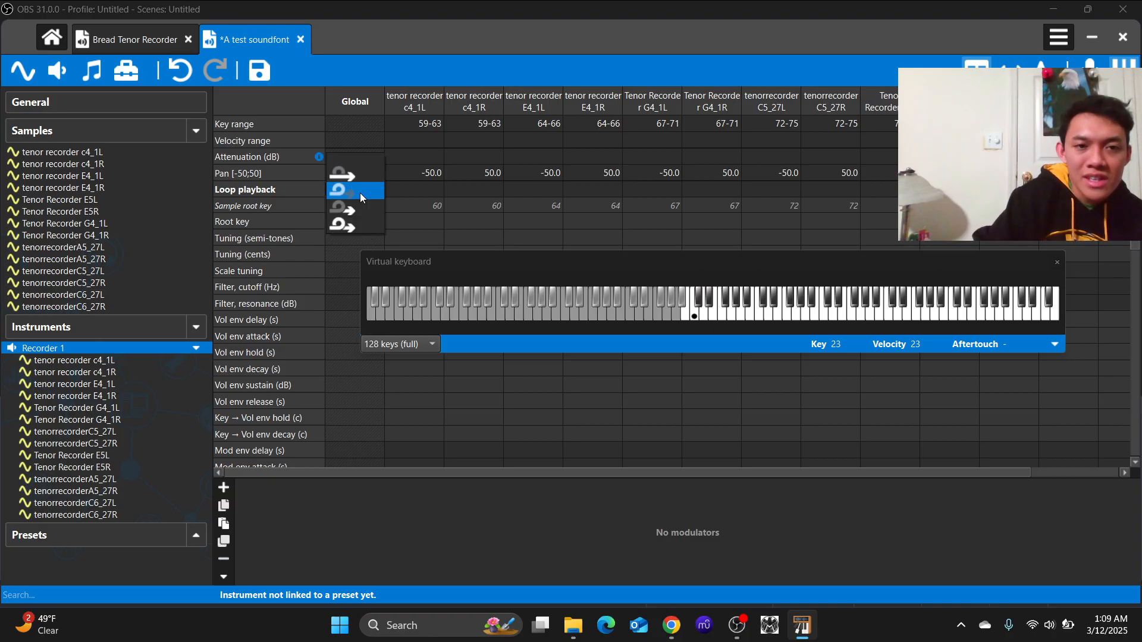
left_click(359, 192)
Compare Recorder 1's Global loop playback with the Tenor Recorder instrument in the Bread Tenor Recorder soundfont
left_click(120, 41)
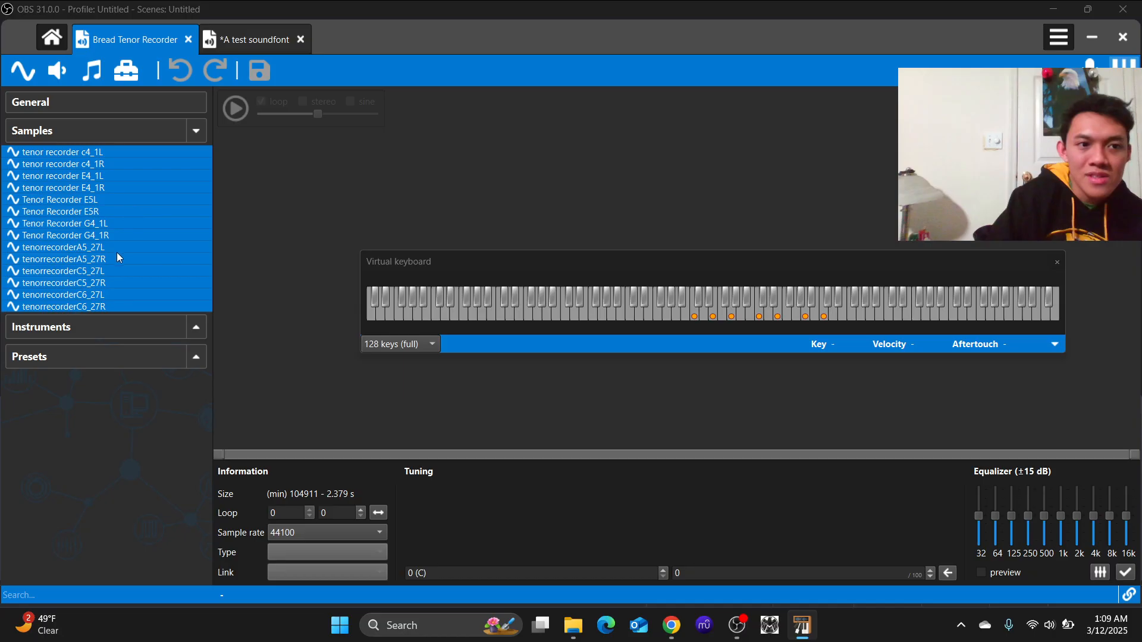
left_click(142, 333)
left_click(190, 322)
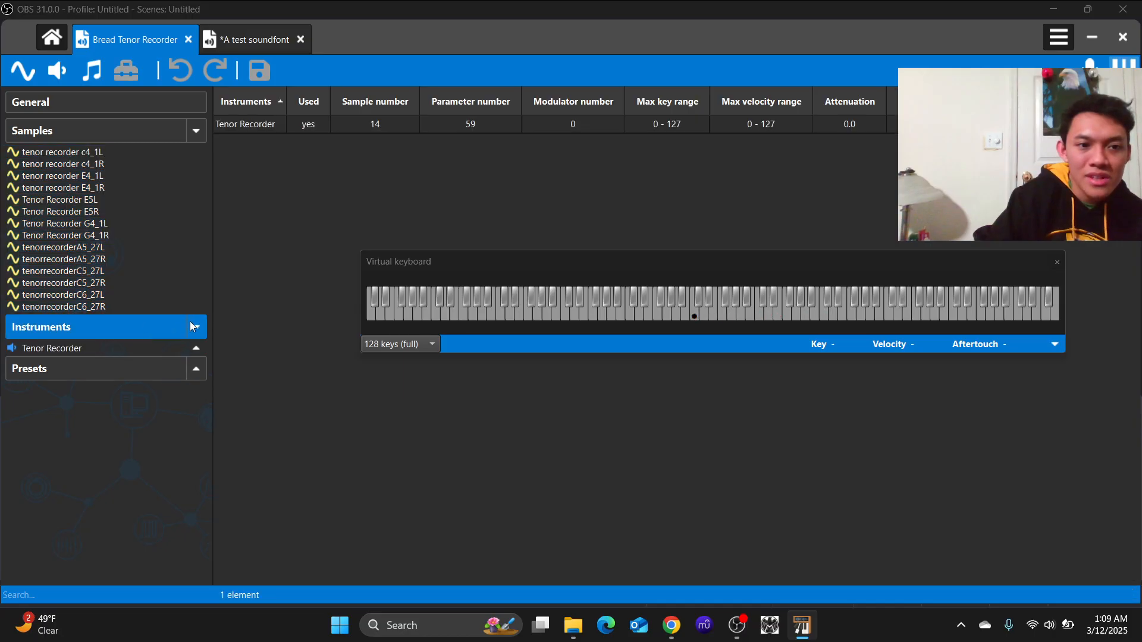
left_click(141, 347)
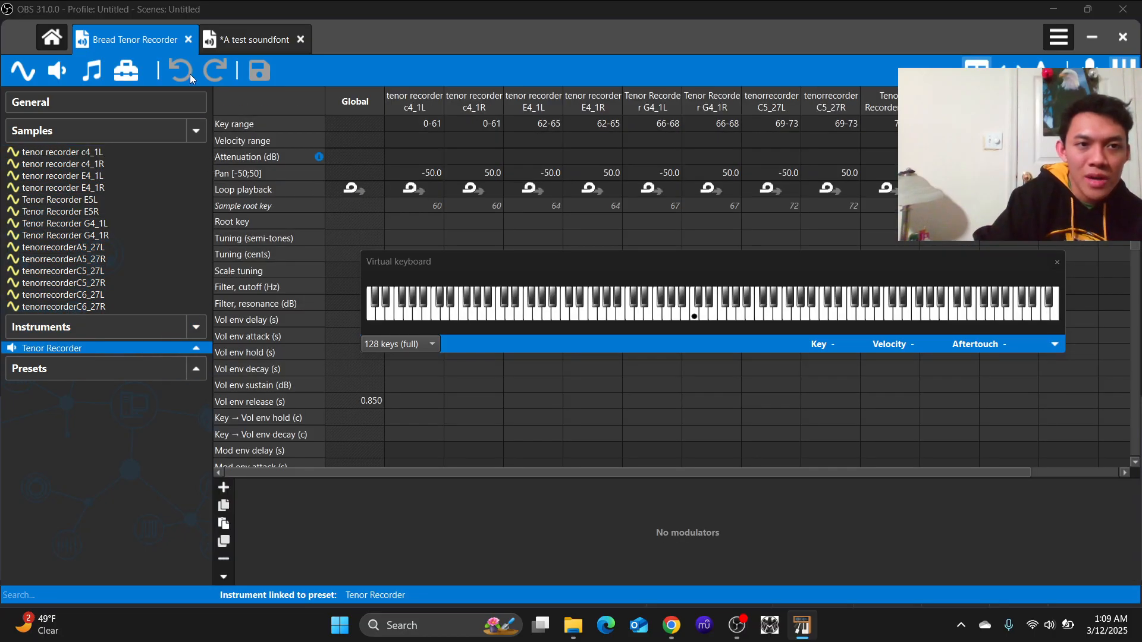
left_click(247, 43)
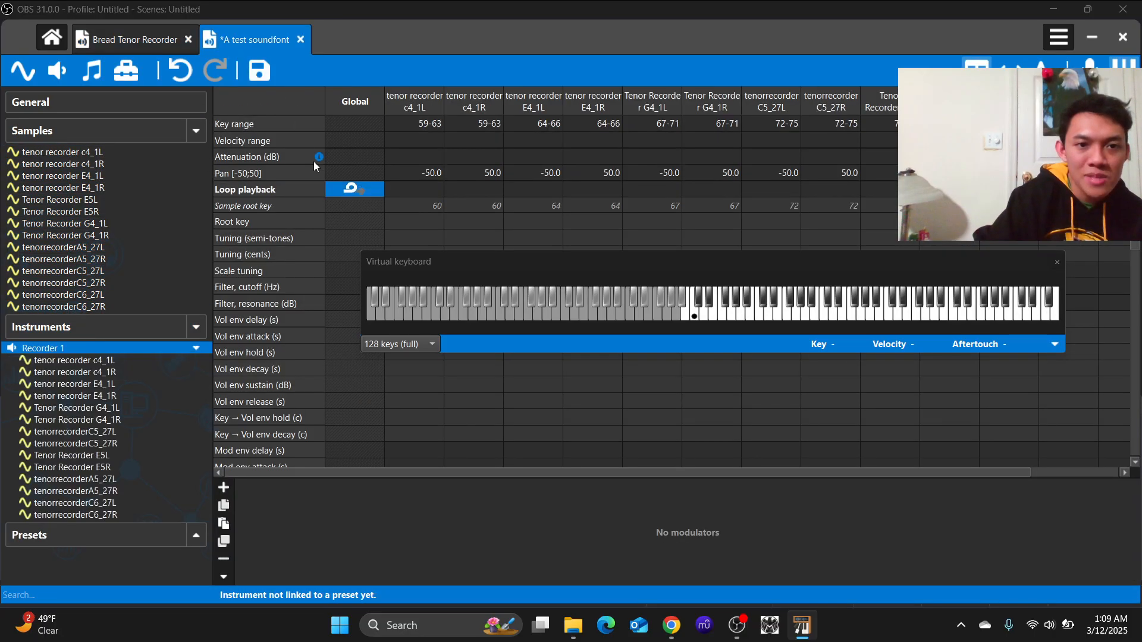
left_click(355, 189)
left_click(380, 231)
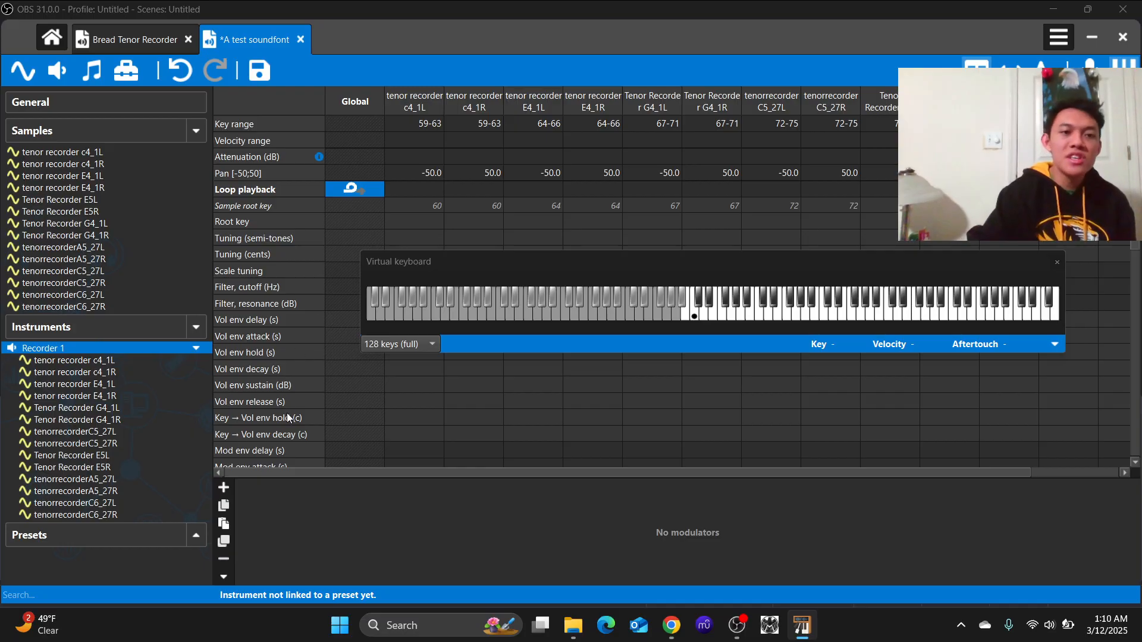
Look through the full list of Recorder 1's instrument parameters, from key range to loop offsets
scroll(285, 393, "down", 2)
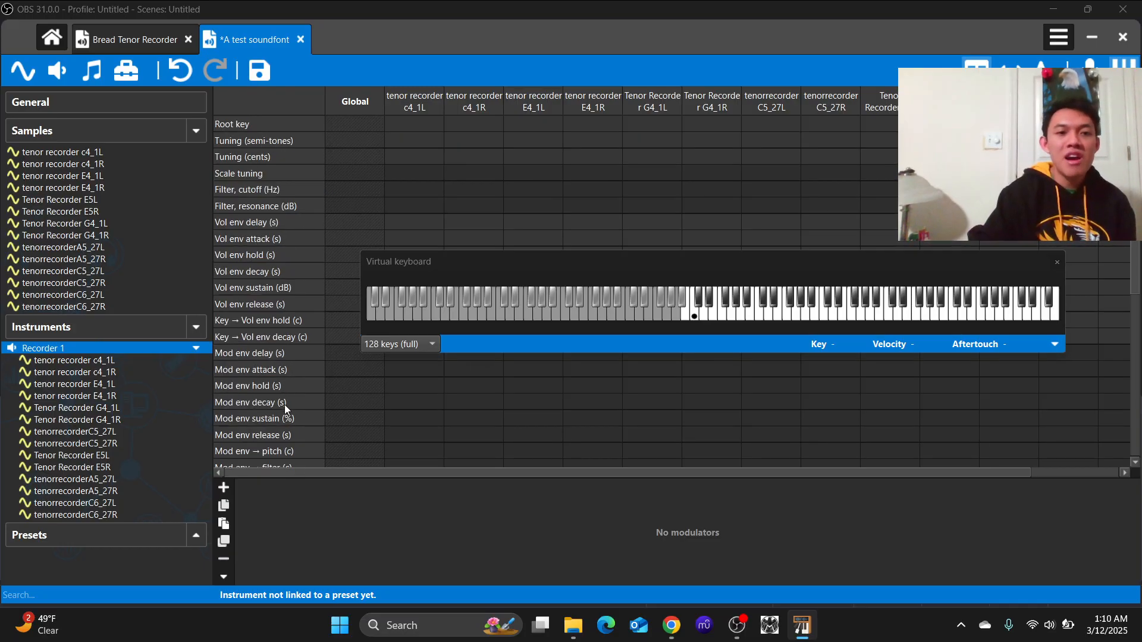
scroll(306, 213, "down", 4)
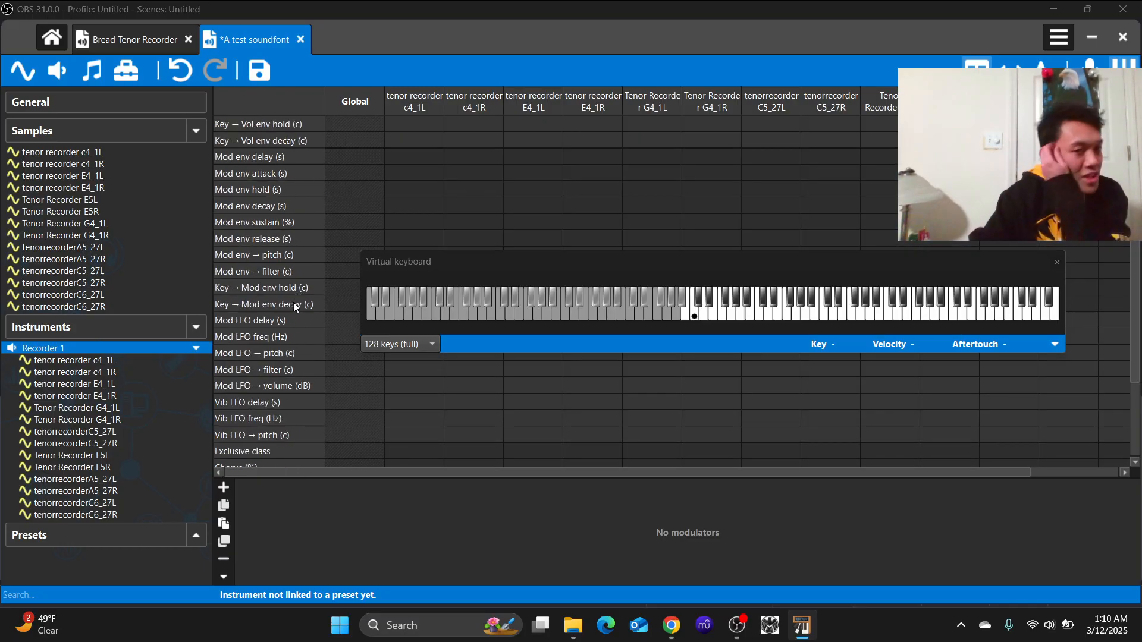
scroll(312, 323, "up", 6)
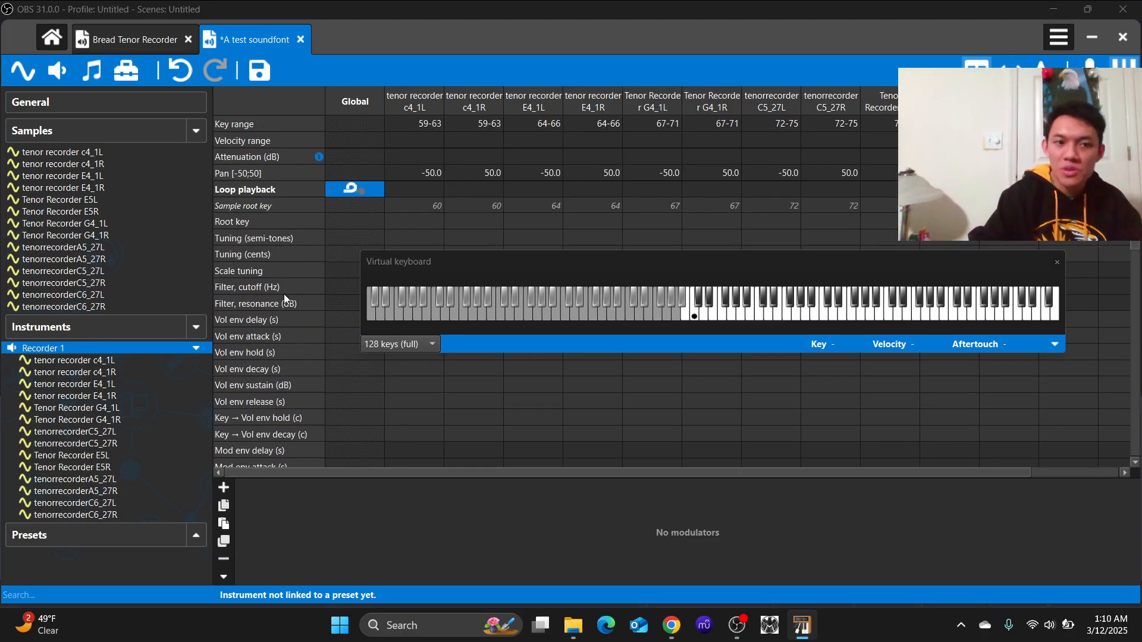
scroll(279, 347, "down", 4)
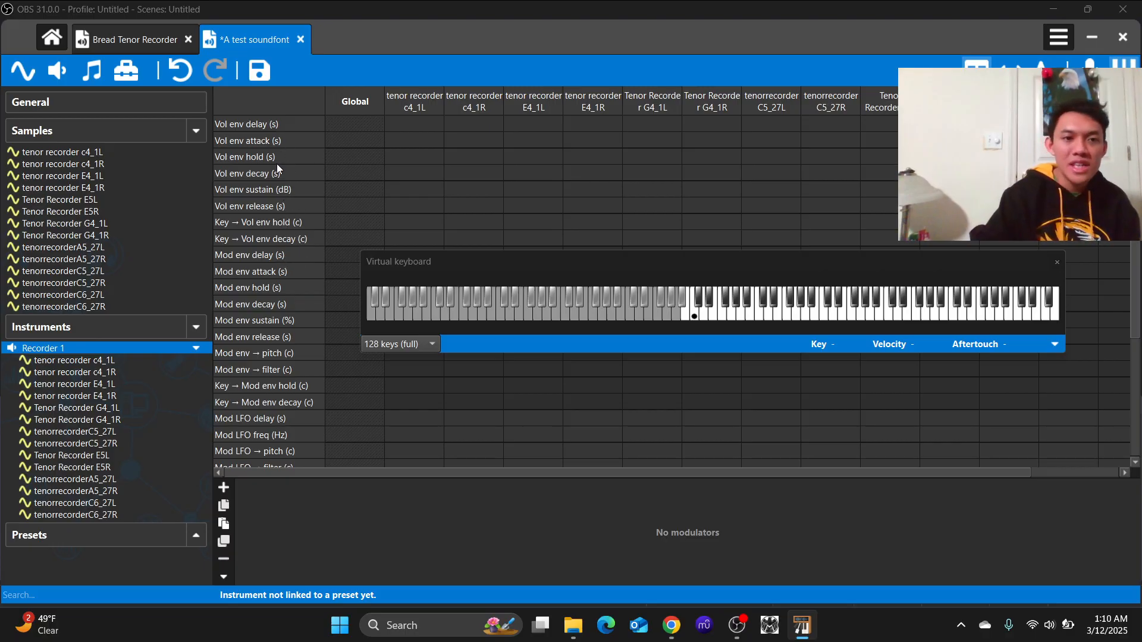
scroll(291, 365, "down", 3)
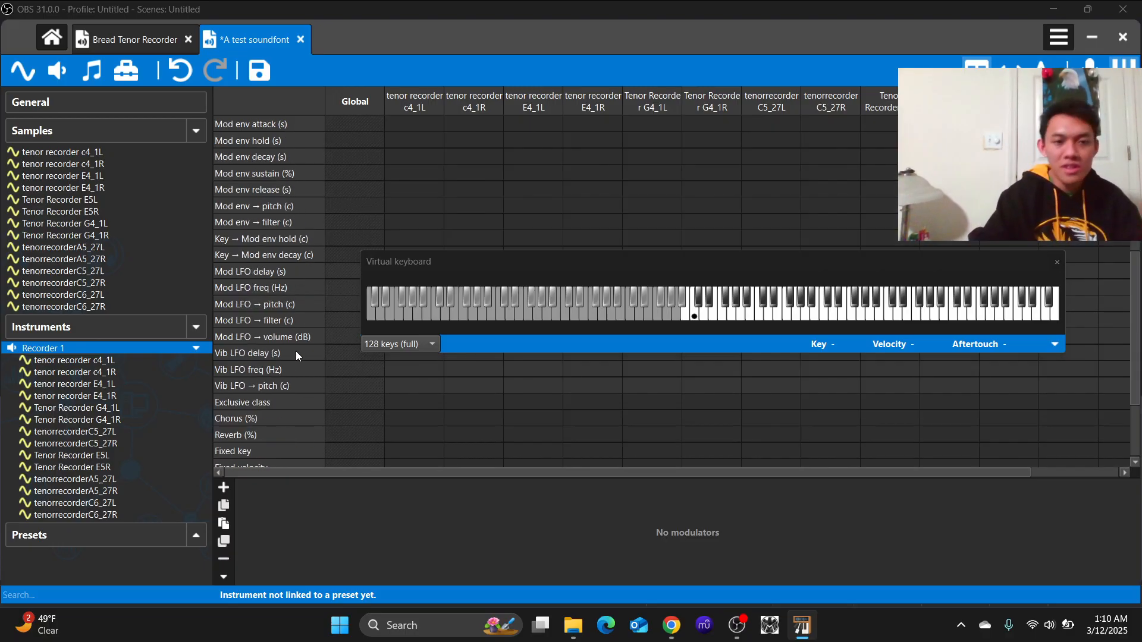
scroll(295, 340, "down", 2)
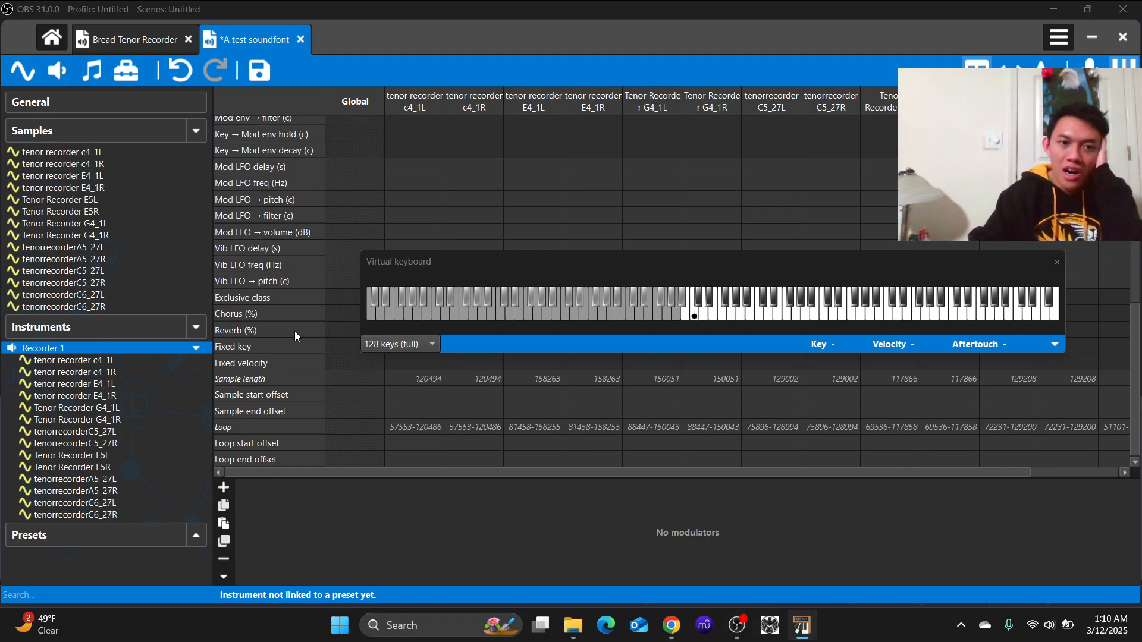
scroll(294, 330, "up", 9)
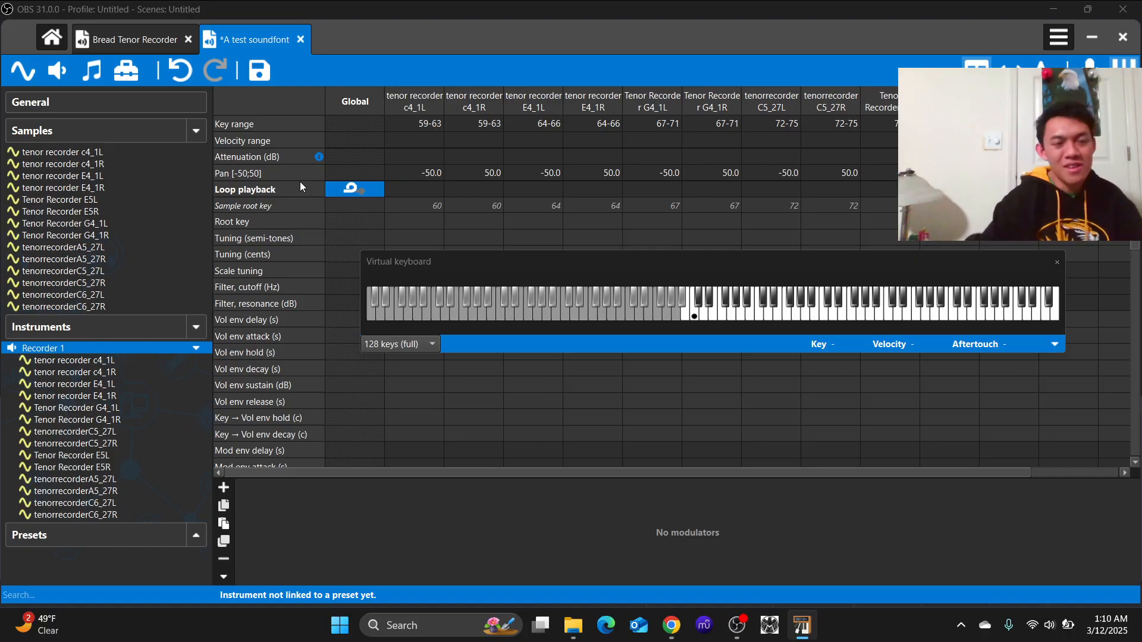
scroll(281, 361, "down", 8)
scroll(276, 357, "up", 8)
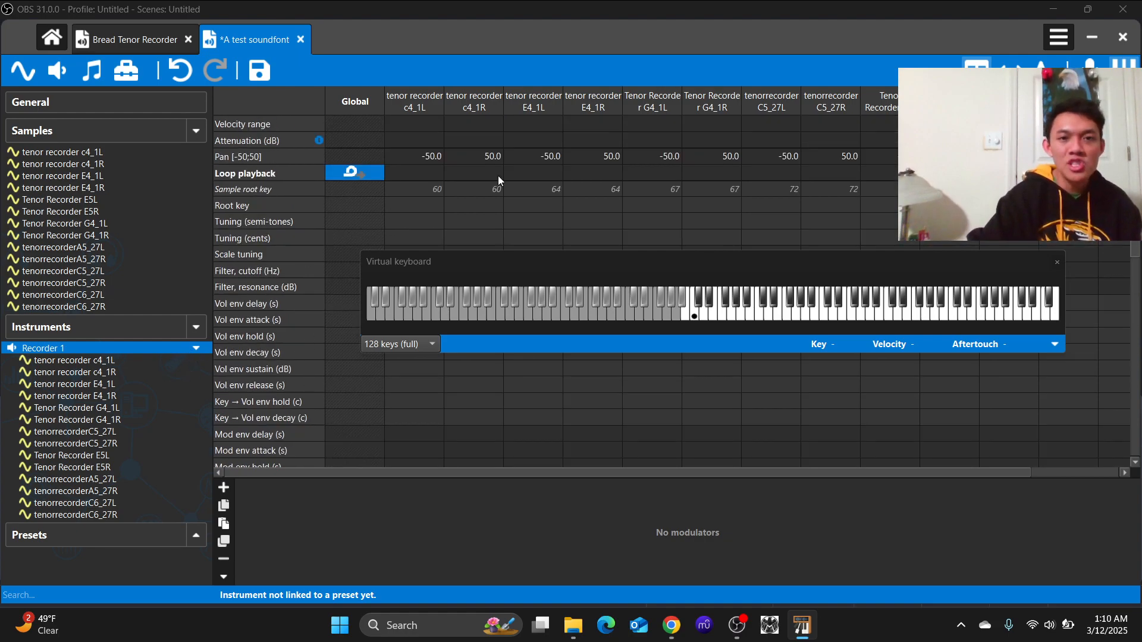
scroll(541, 204, "up", 1)
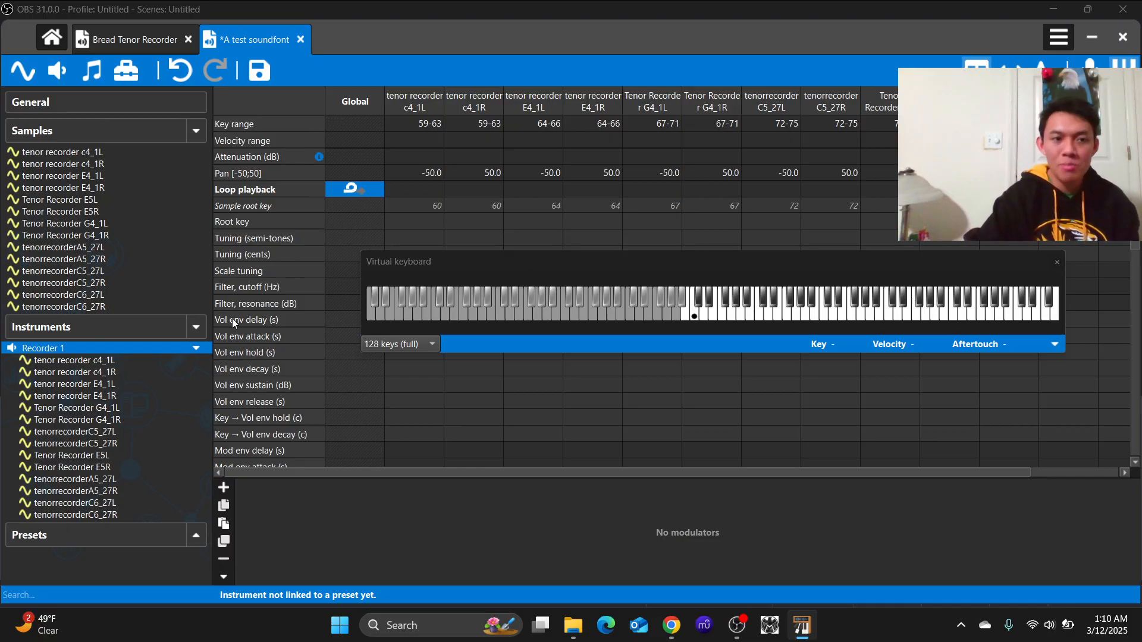
Collapse the Recorder 1 instrument and create a preset named "Recorder 1" linked to it
left_click(197, 348)
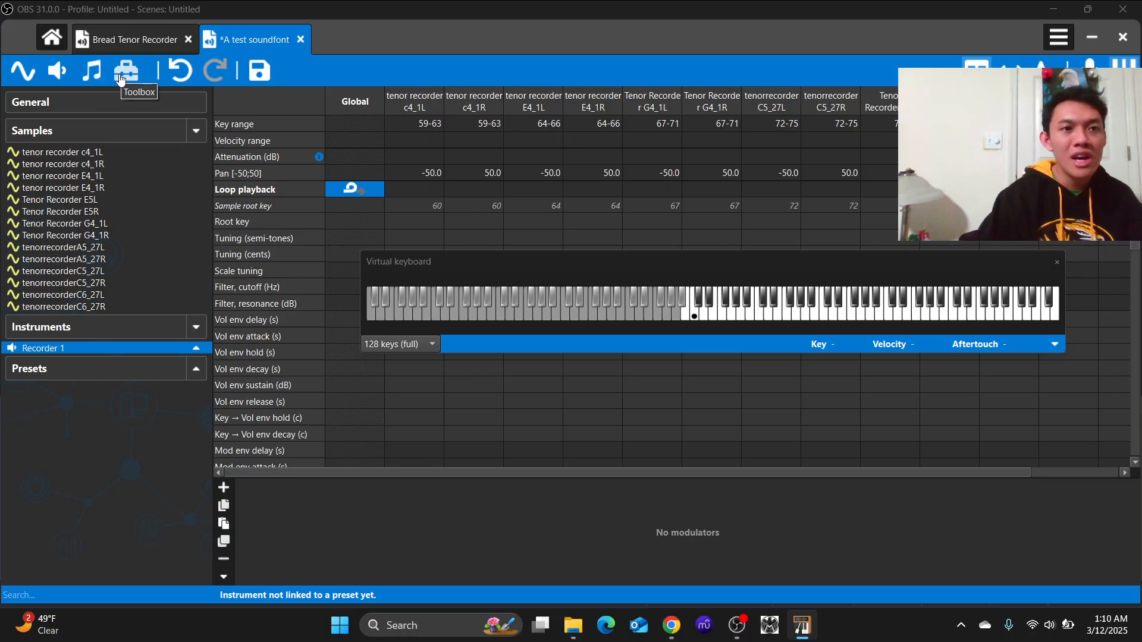
left_click(92, 73)
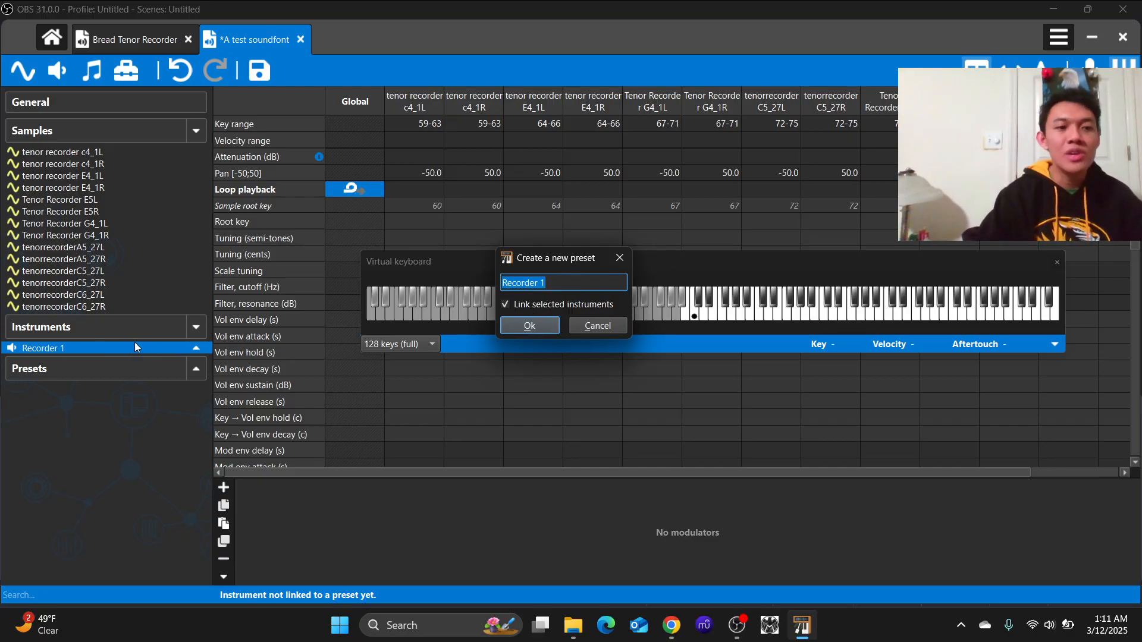
left_click(527, 324)
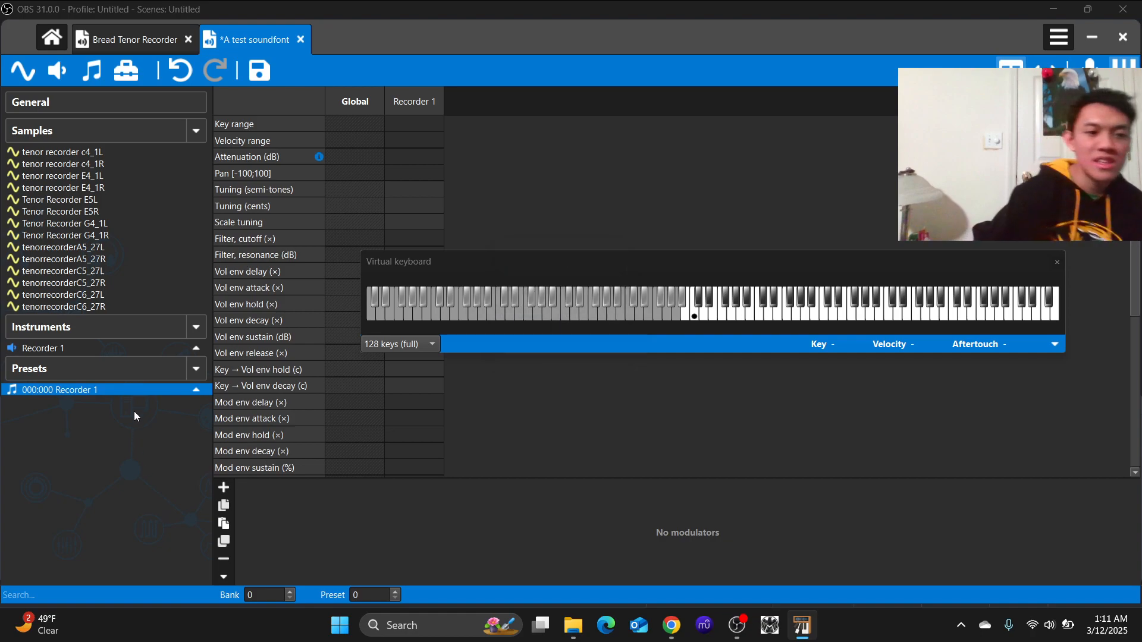
Look through the parameters available for the Recorder 1 preset
scroll(297, 256, "down", 5)
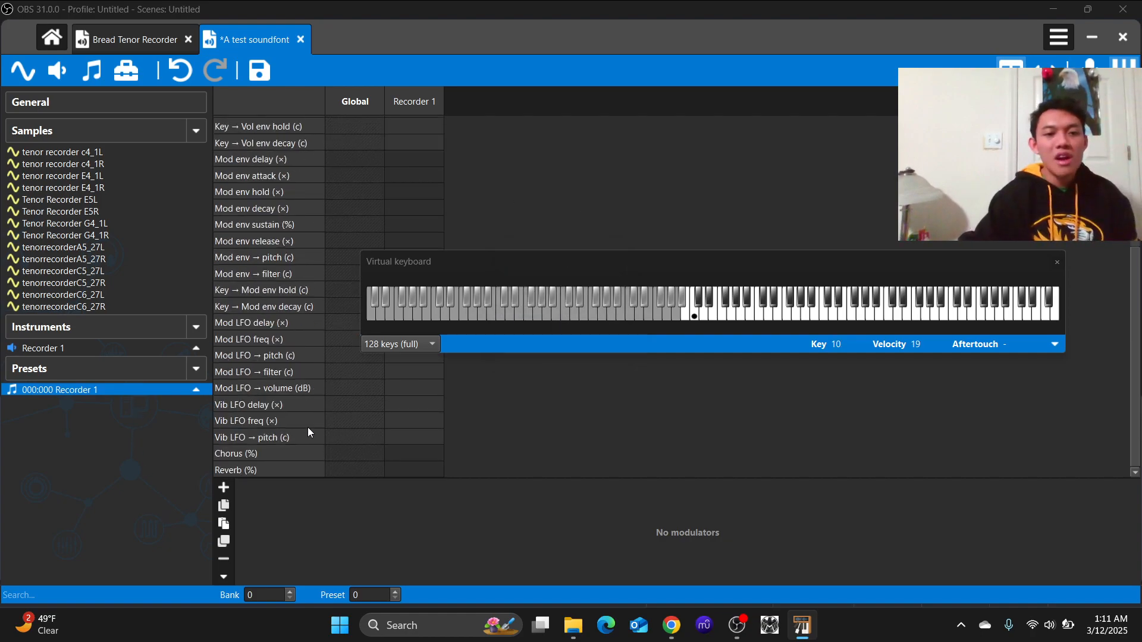
scroll(294, 310, "up", 5)
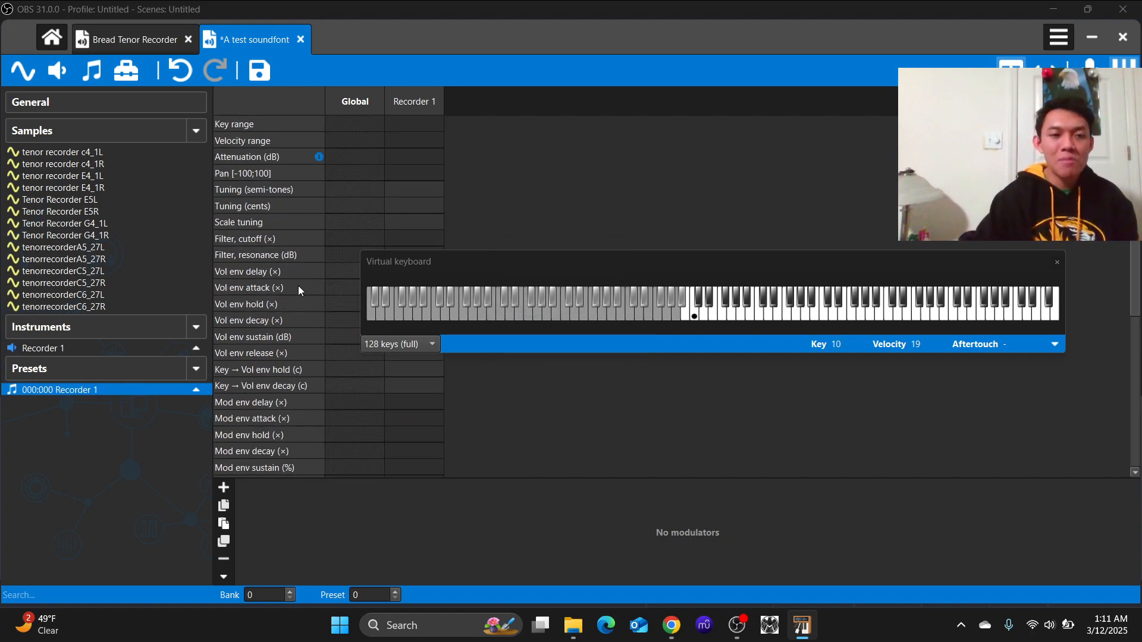
scroll(286, 357, "down", 5)
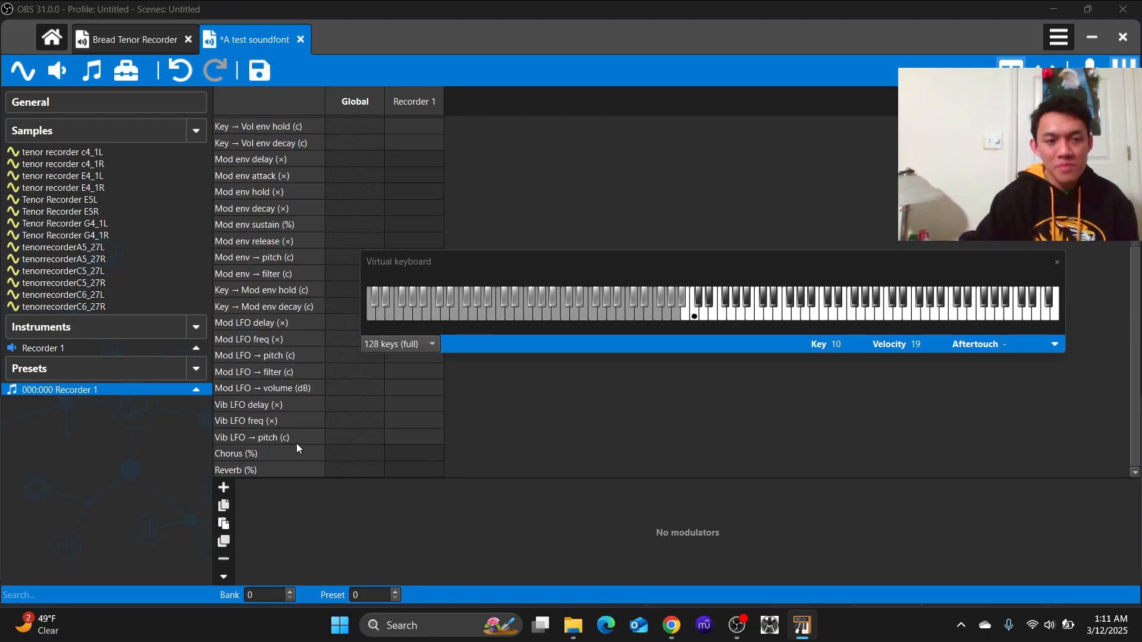
scroll(272, 250, "up", 5)
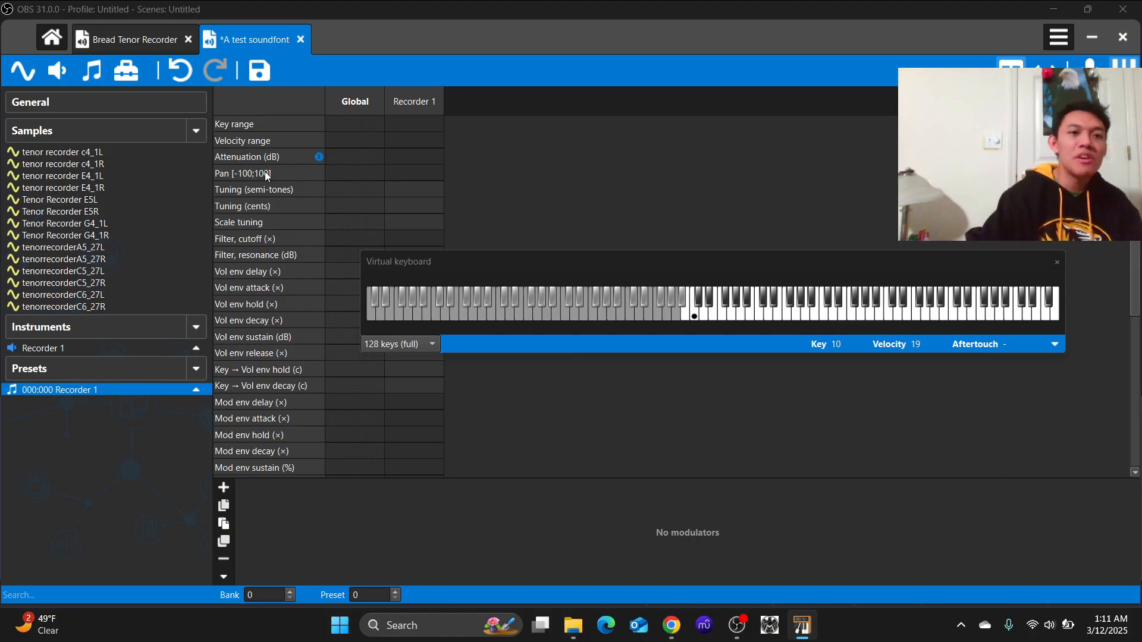
scroll(266, 171, "down", 1)
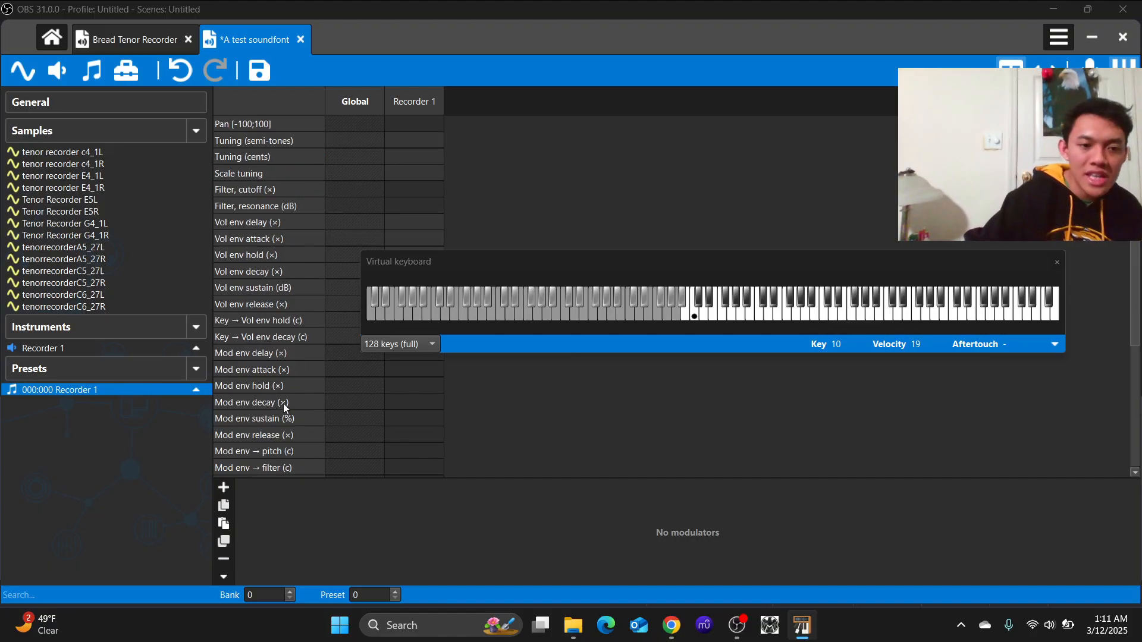
Try a Global Chorus value of 20% on the Recorder 1 preset and clear it again
scroll(292, 415, "down", 4)
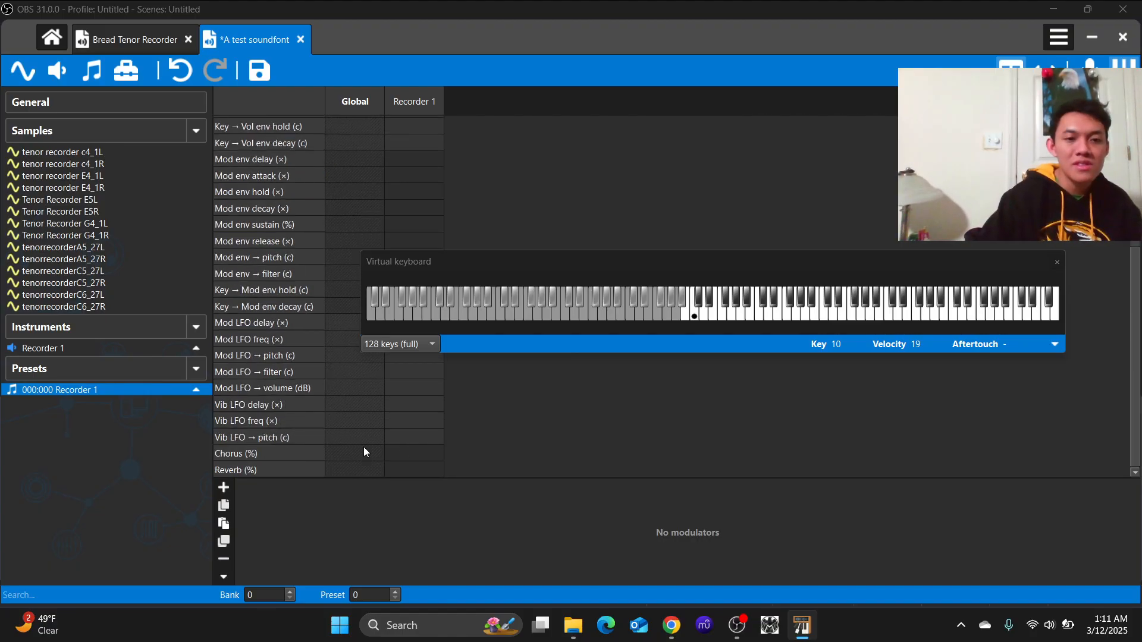
left_click(365, 452)
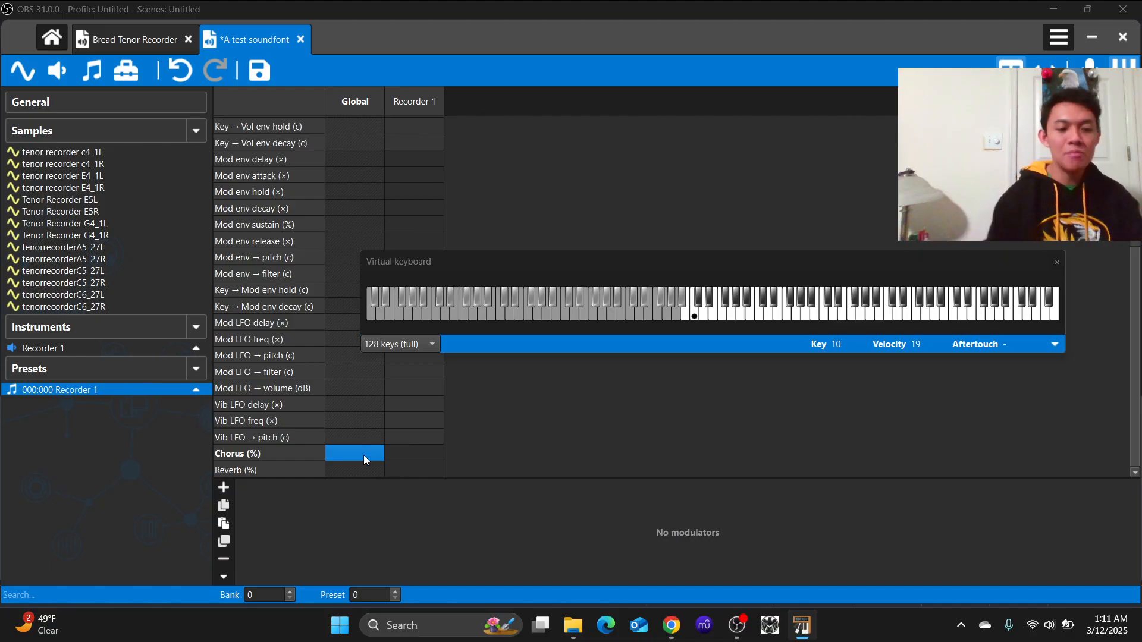
type("20")
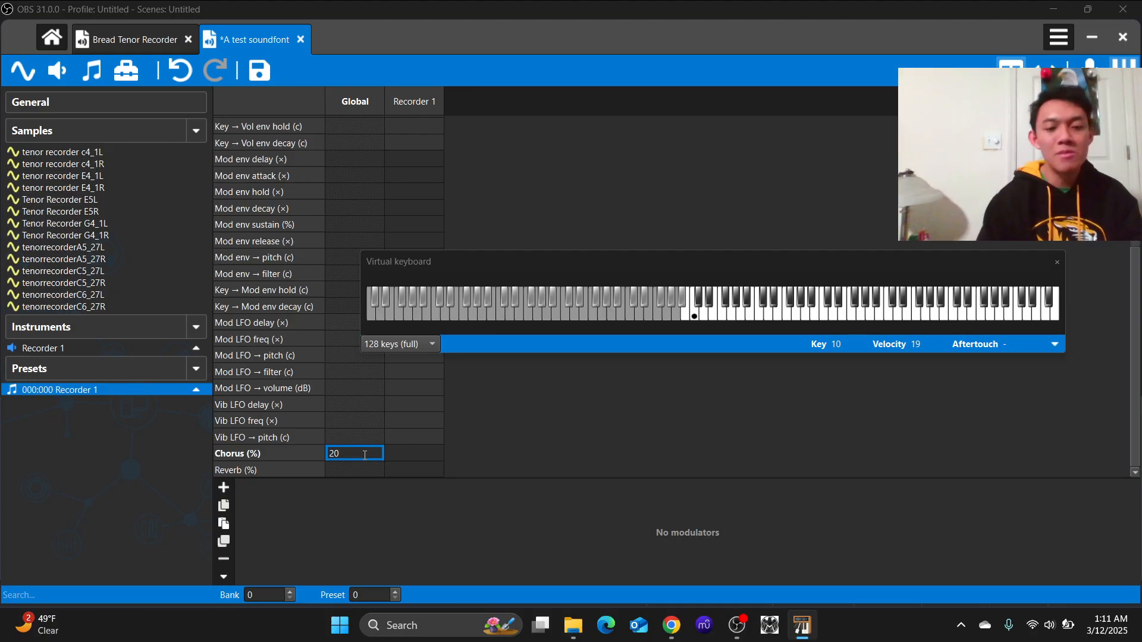
key("BackSpace")
key("BackSpace")
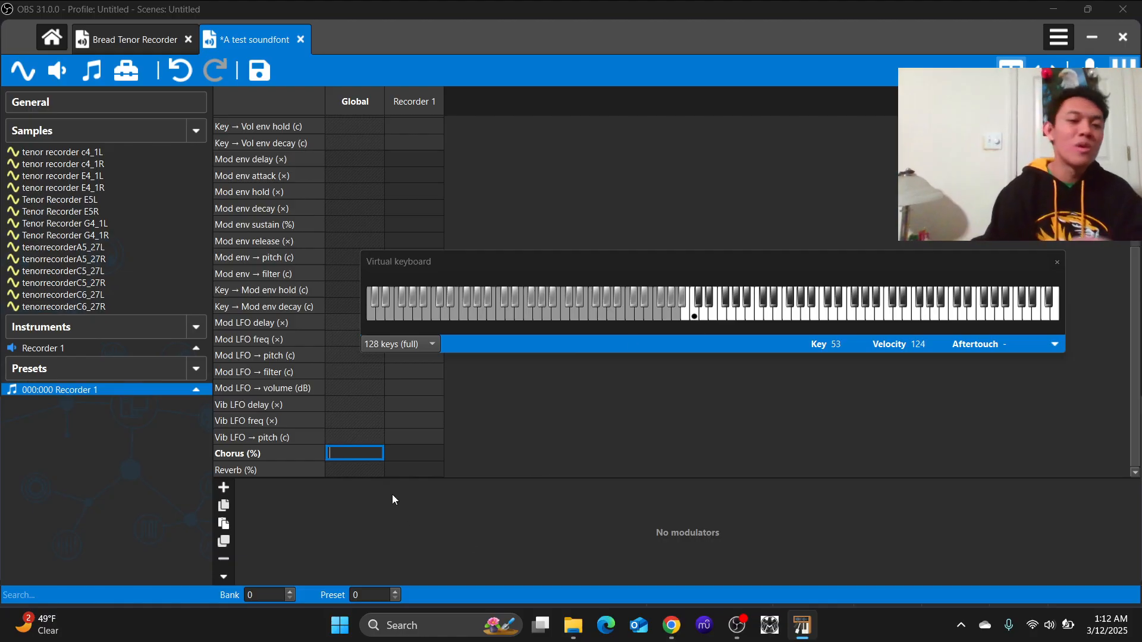
left_click(373, 470)
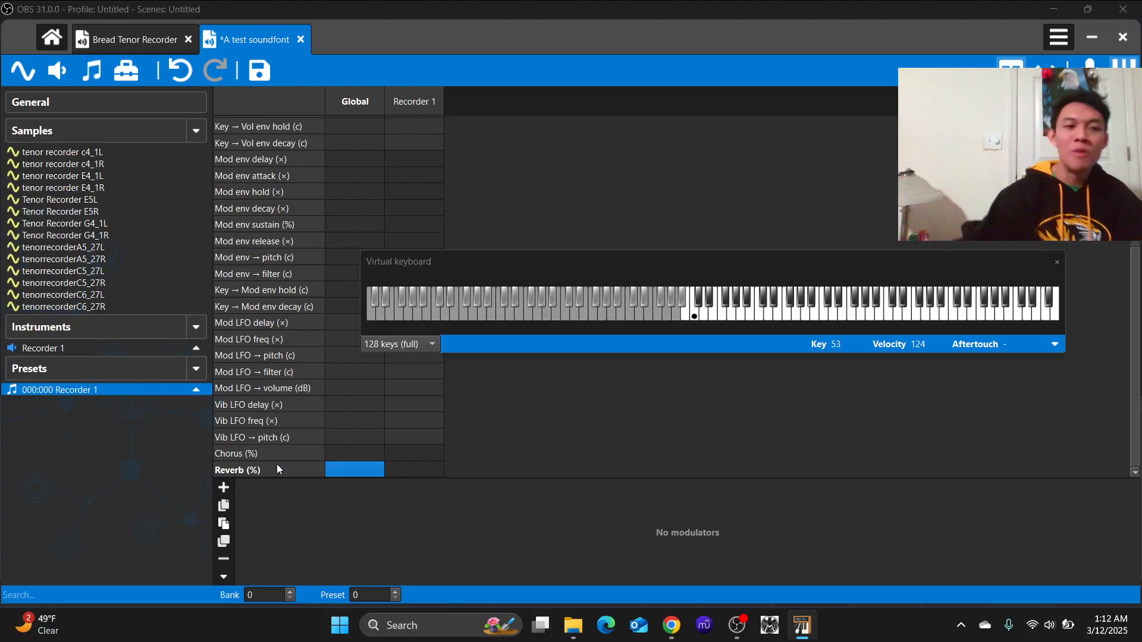
scroll(340, 283, "up", 5)
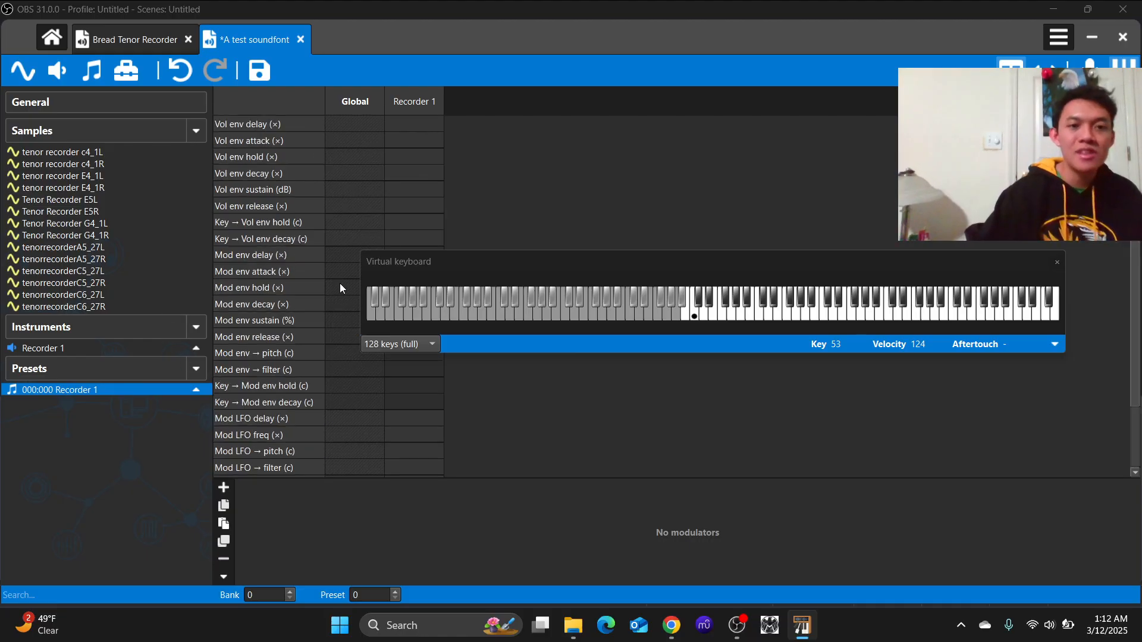
scroll(340, 288, "down", 5)
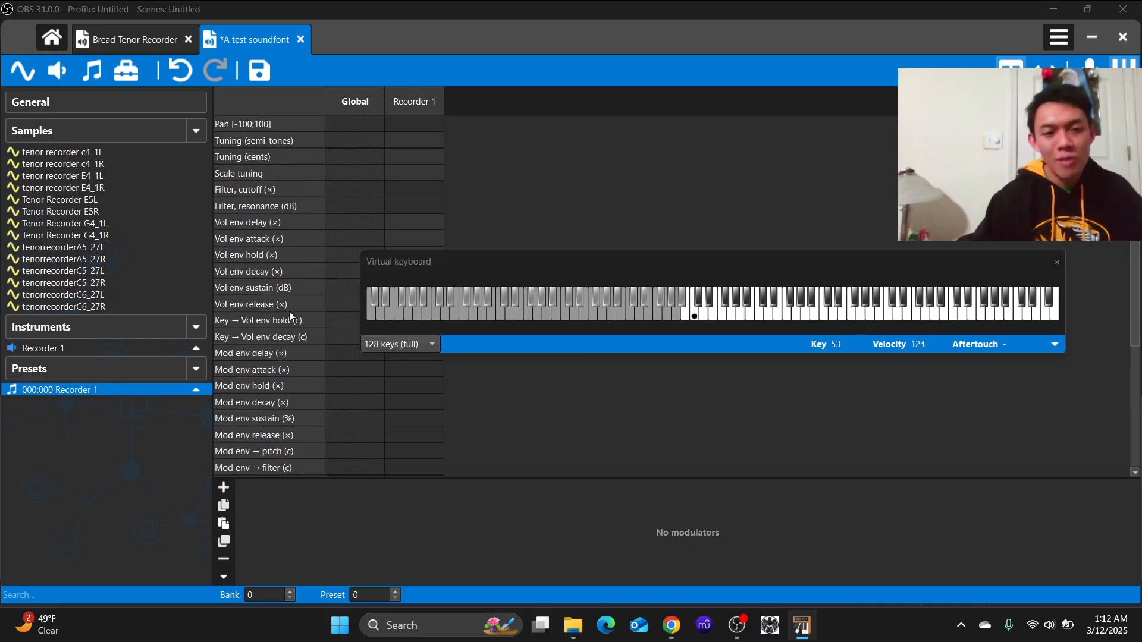
scroll(309, 209, "up", 5)
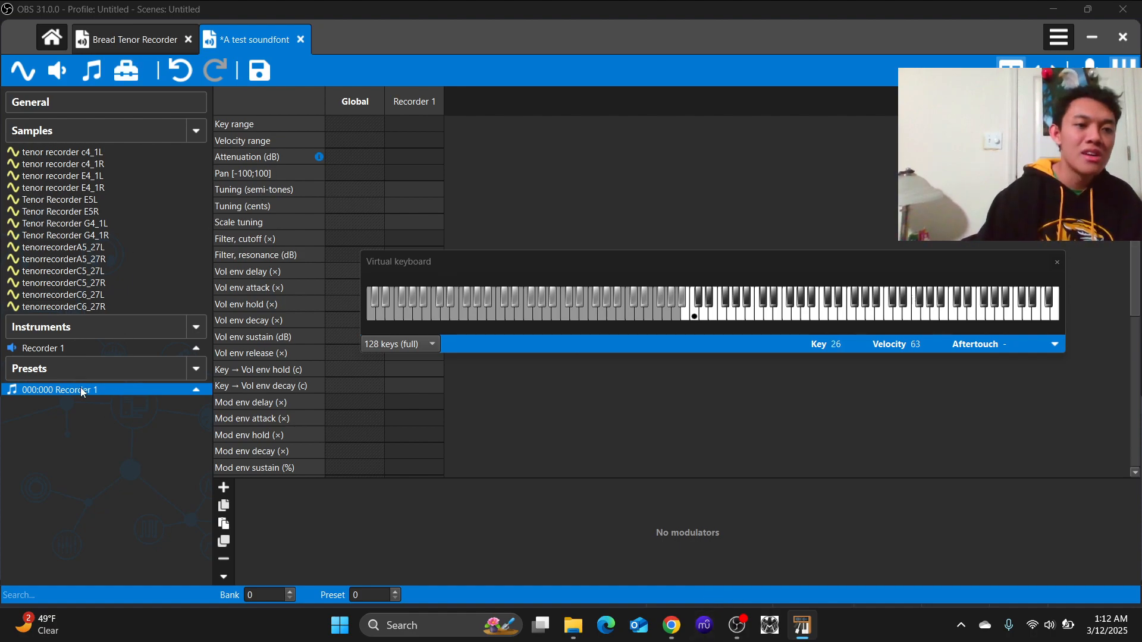
Save the soundfont in the Downloads folder as "A test soundfont.sf2"
left_click(261, 73)
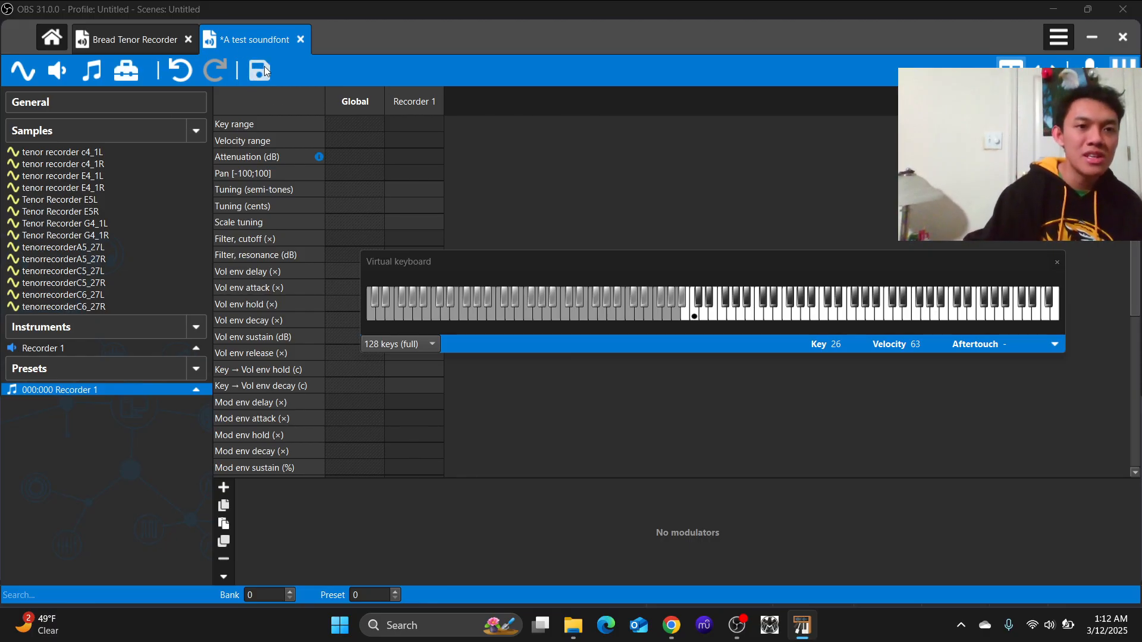
left_click(82, 184)
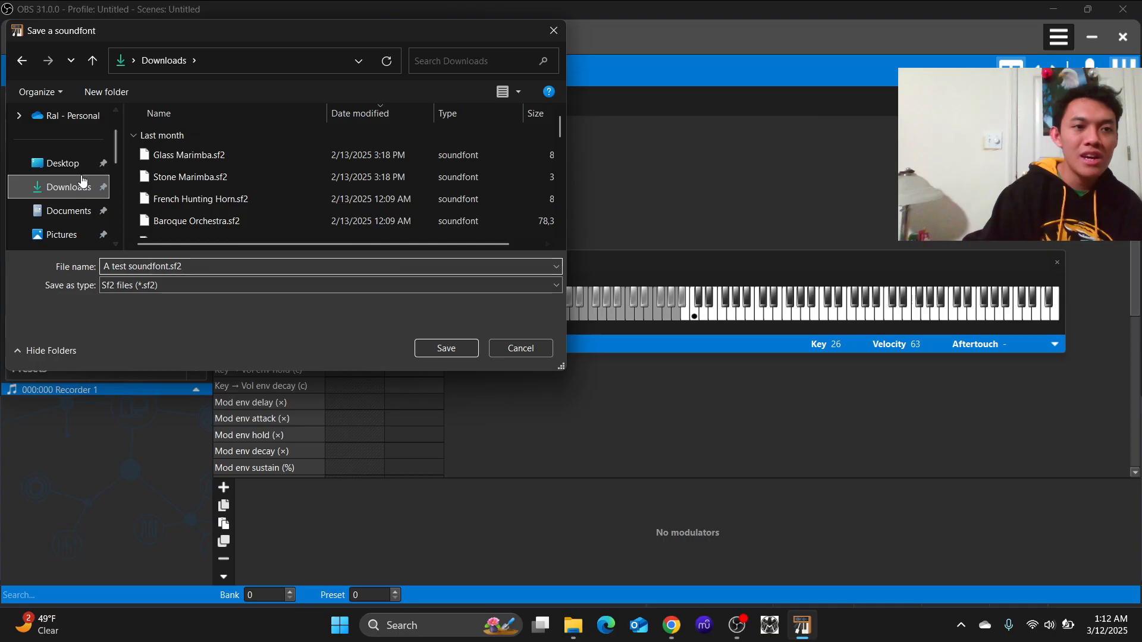
left_click(466, 349)
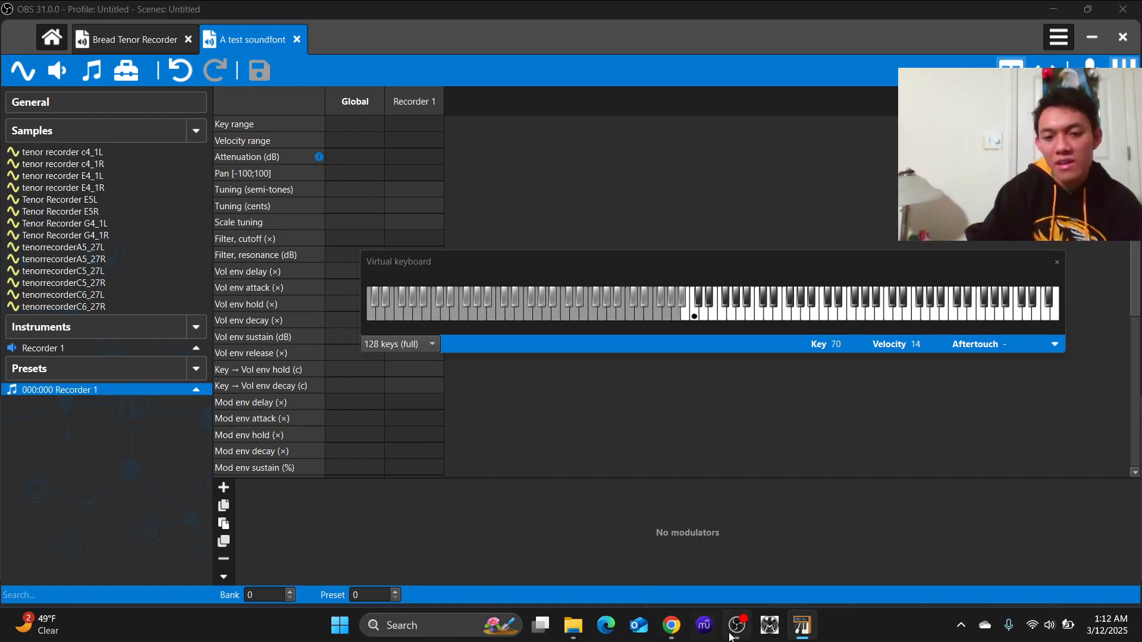
Switch to MuseScore Studio and start a new score by choosing instruments instead of using a template
left_click(620, 307)
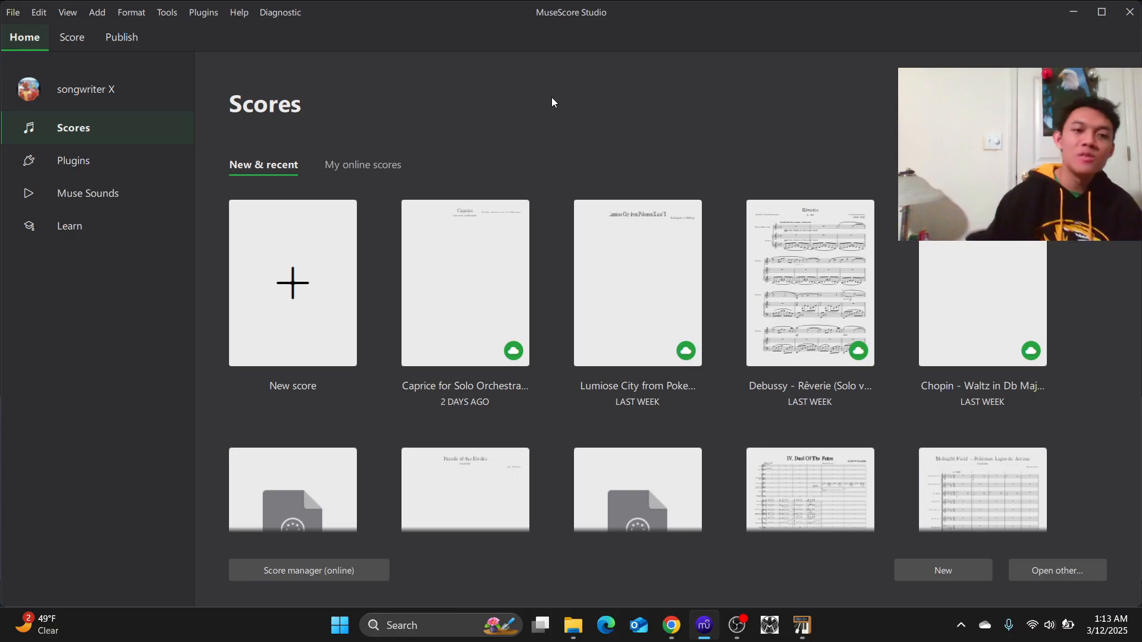
left_click(298, 300)
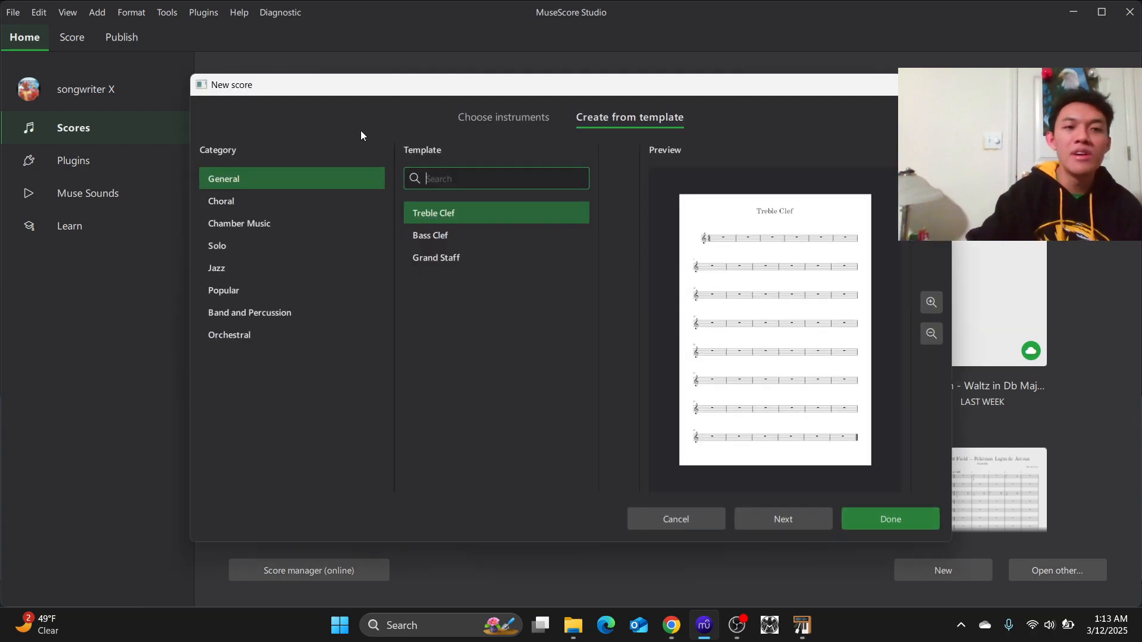
left_click(283, 320)
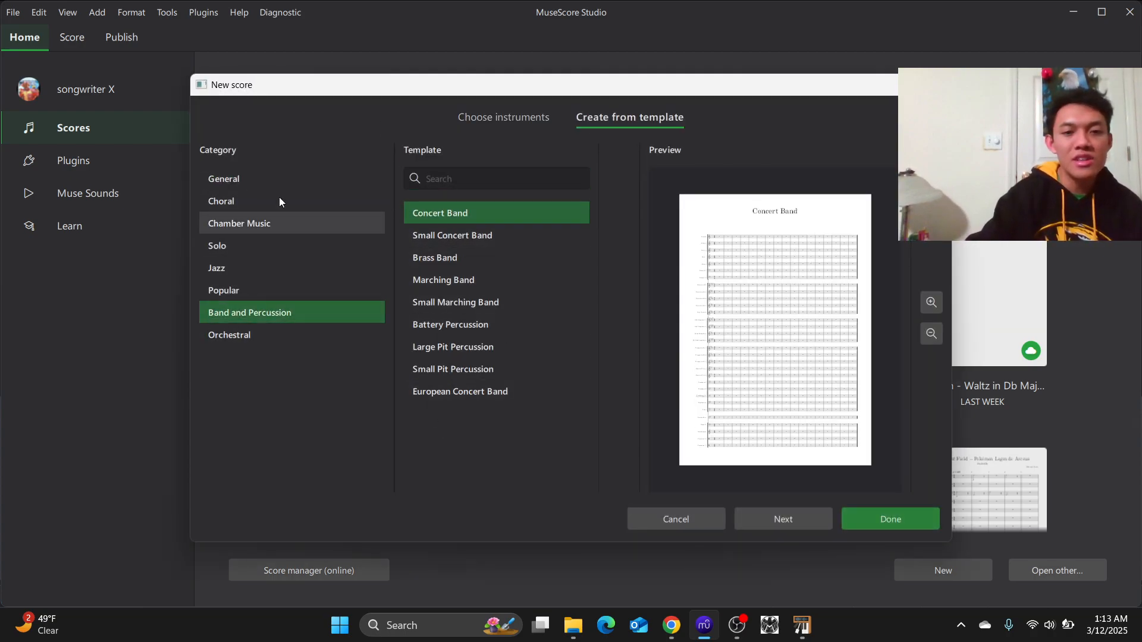
left_click(245, 176)
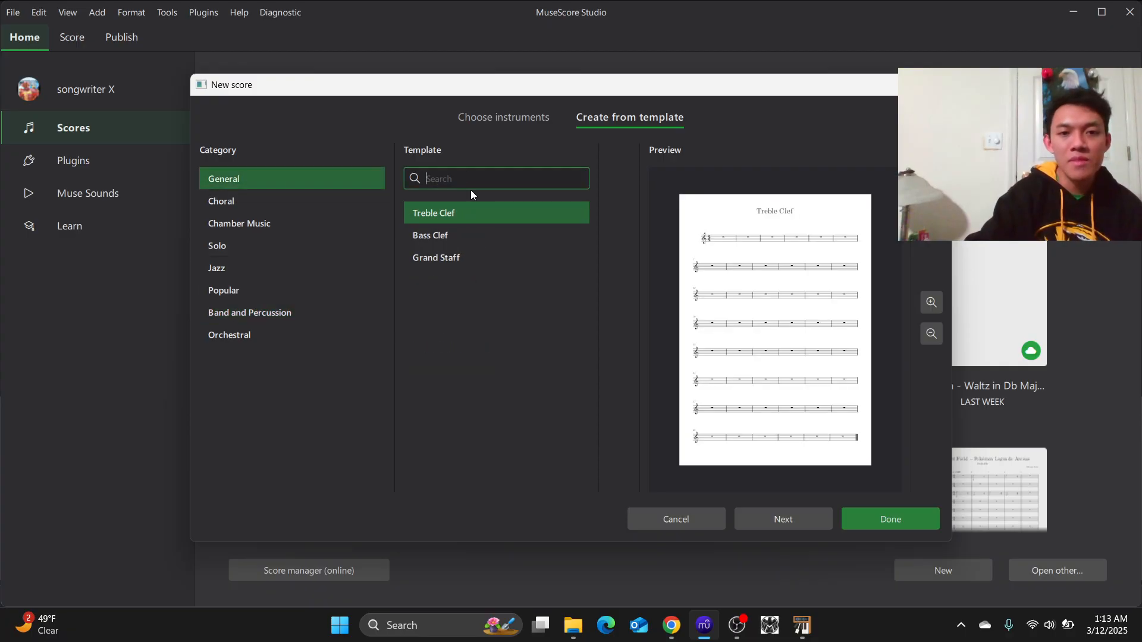
left_click(472, 122)
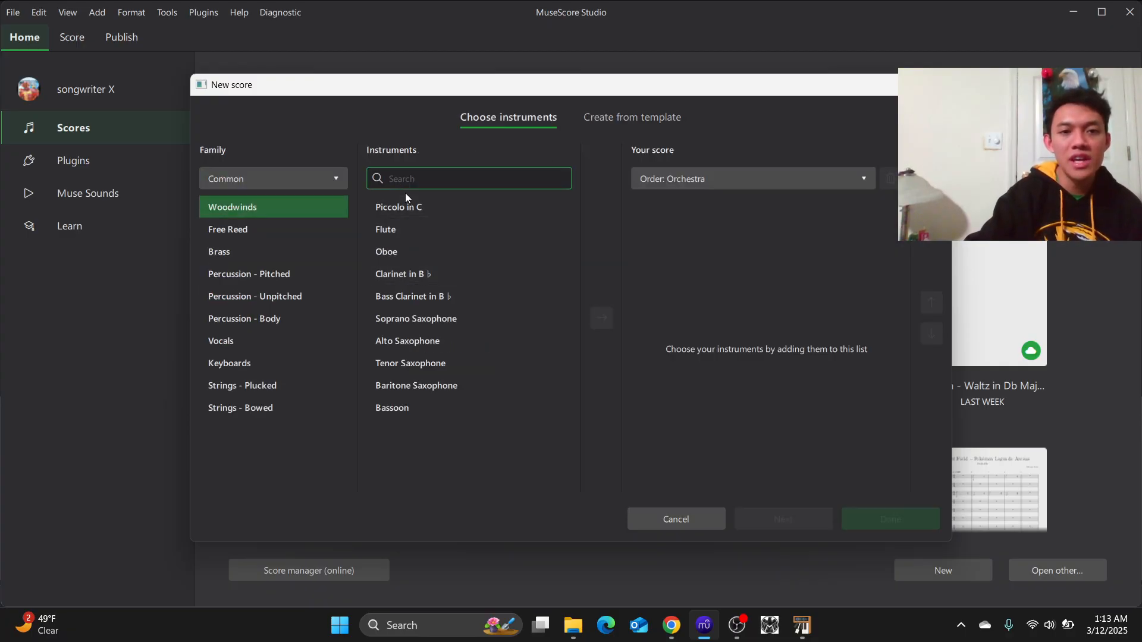
Add a Piano from the common Keyboards family to the new score
left_click(279, 180)
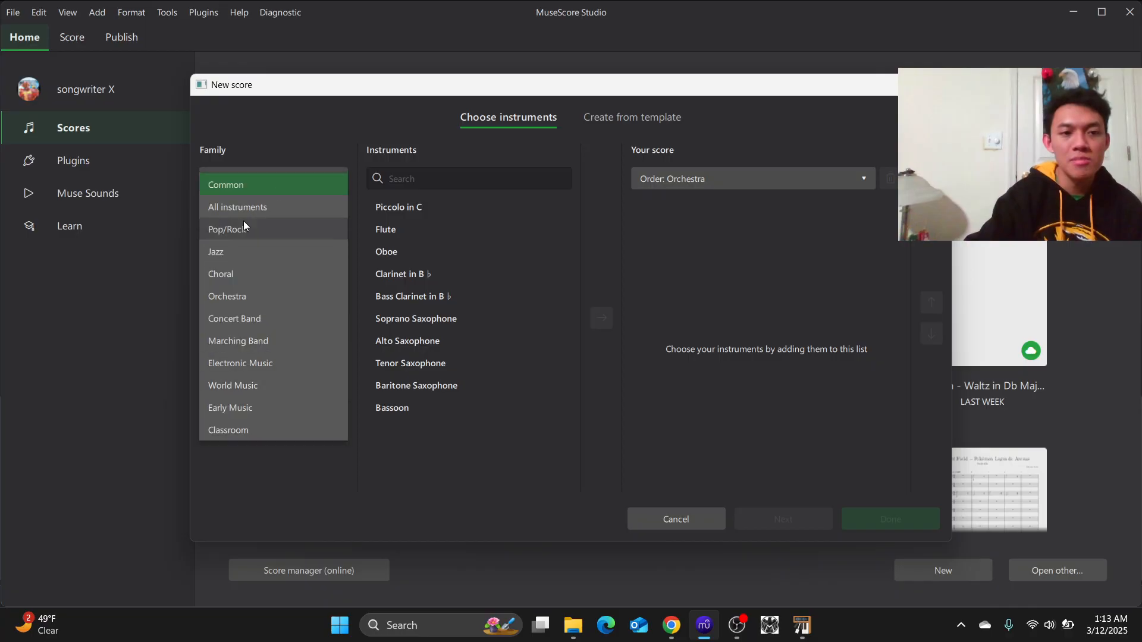
left_click(403, 179)
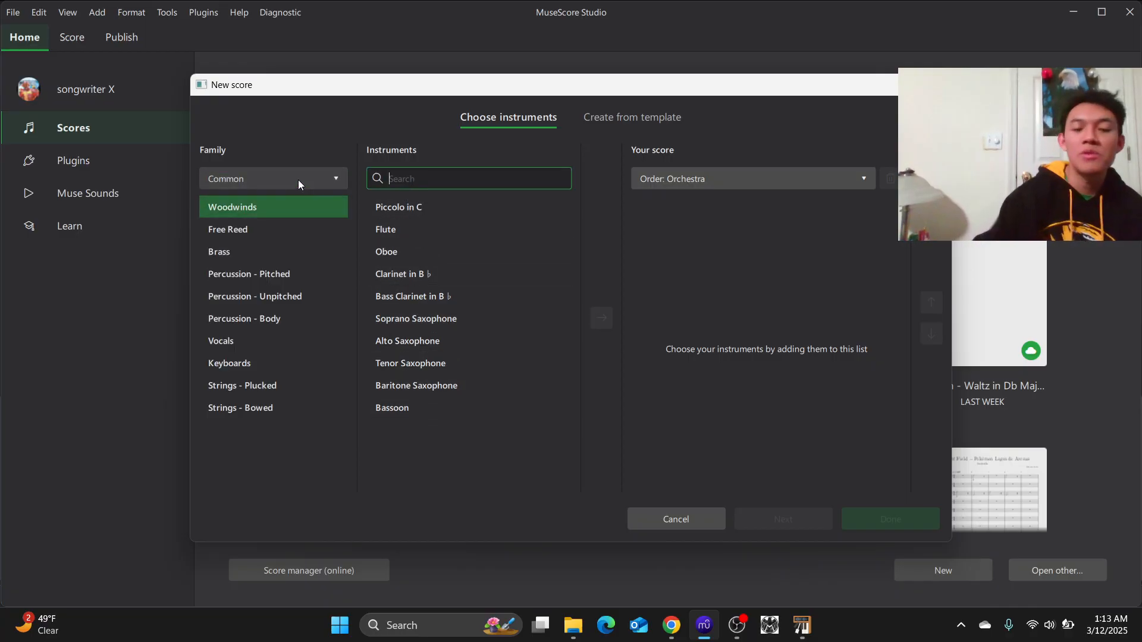
left_click(243, 365)
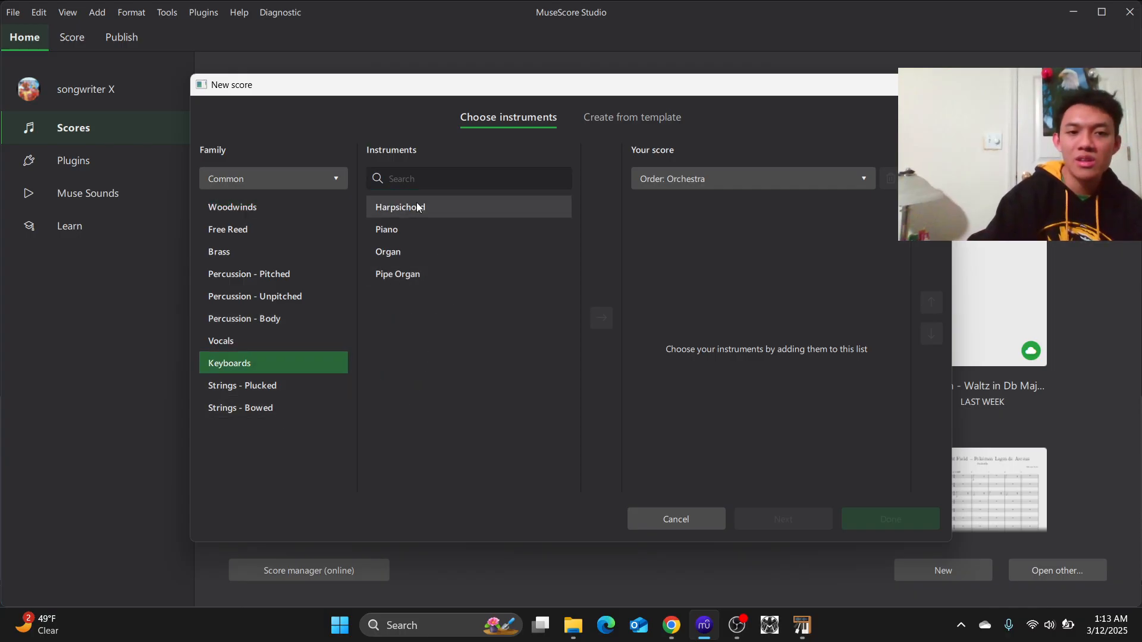
left_click(417, 226)
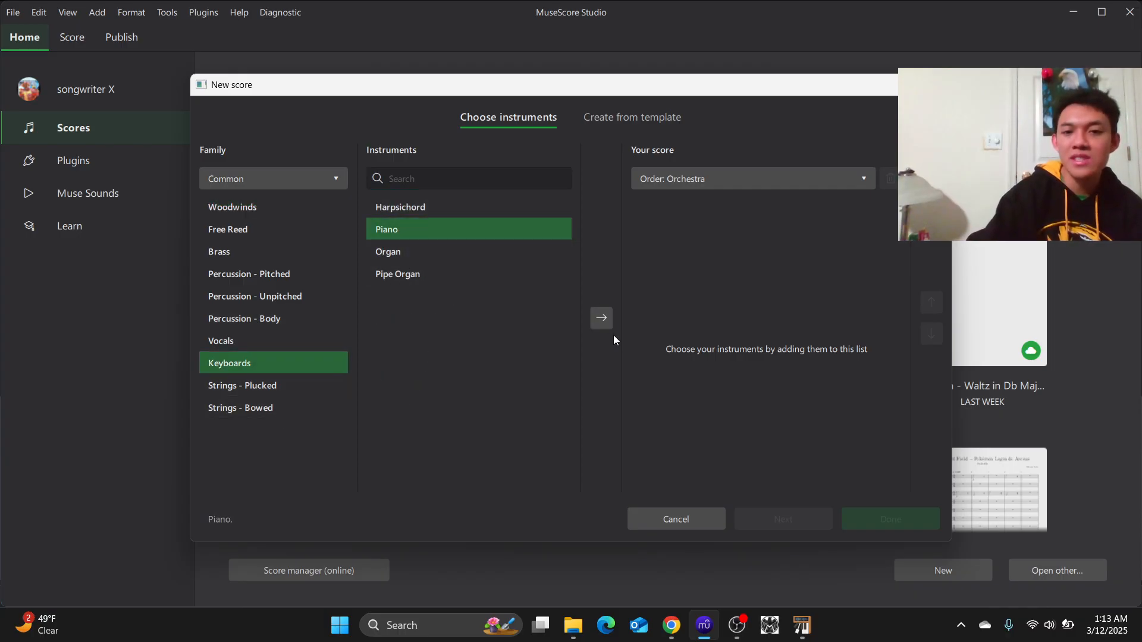
left_click(610, 320)
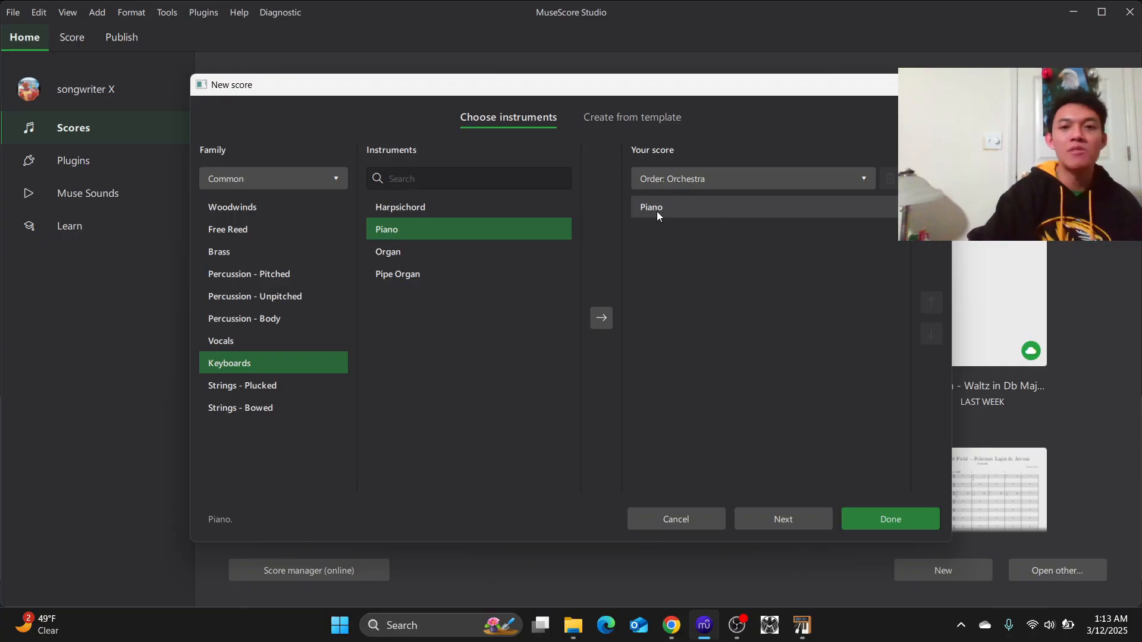
Title the score "Tutorial for soundfonts", set the composer to "bach" and create the score
left_click(780, 519)
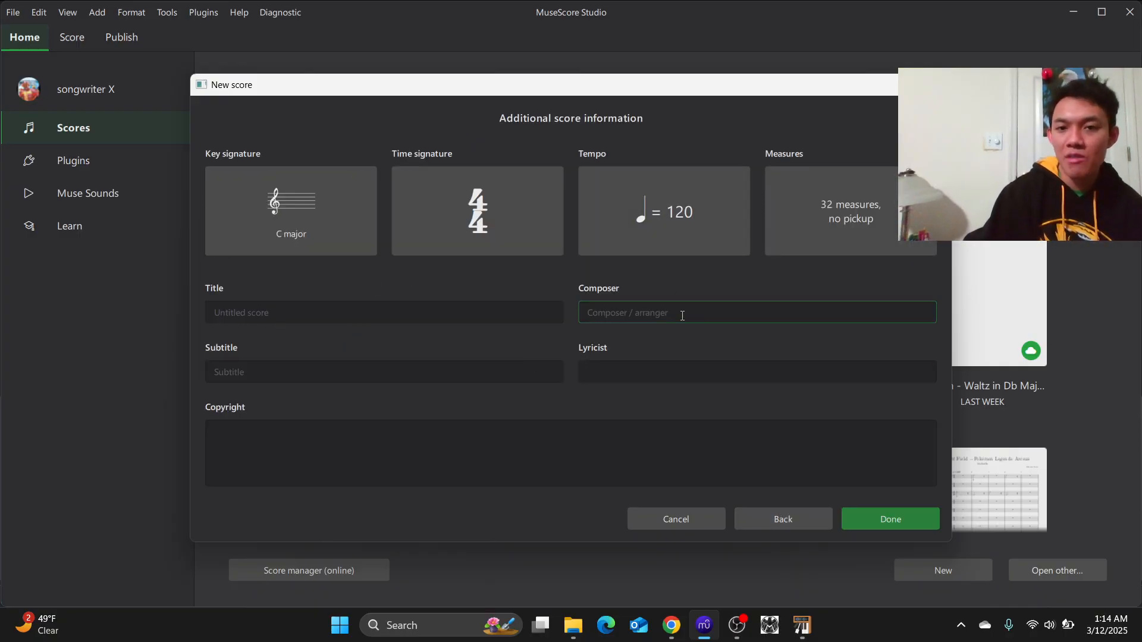
left_click(317, 322)
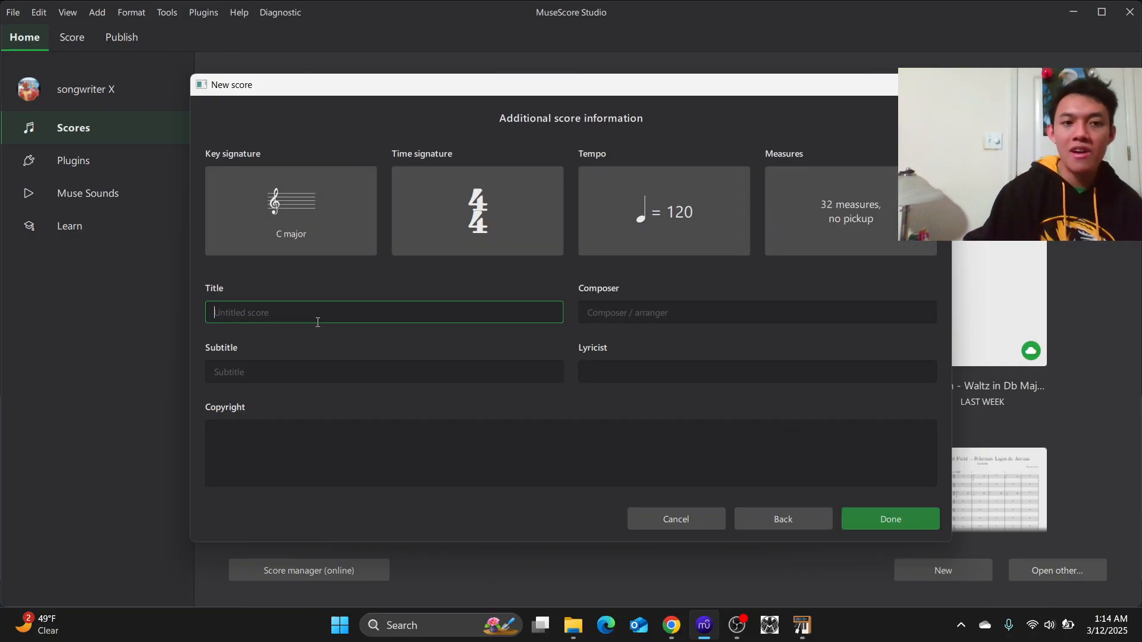
type("Tutorial")
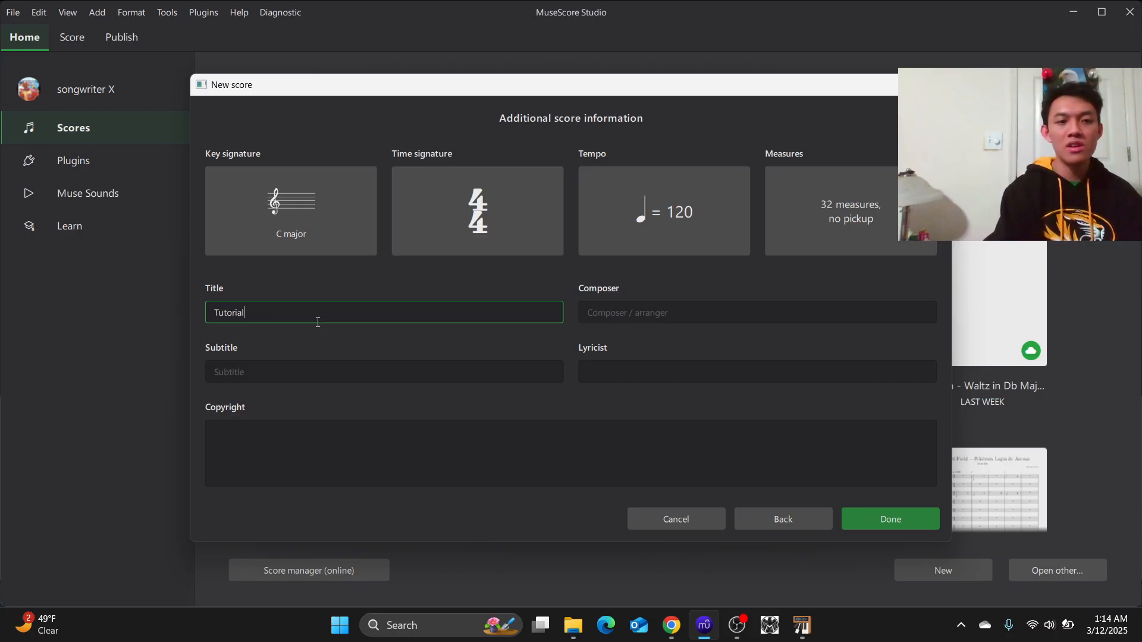
type(" f")
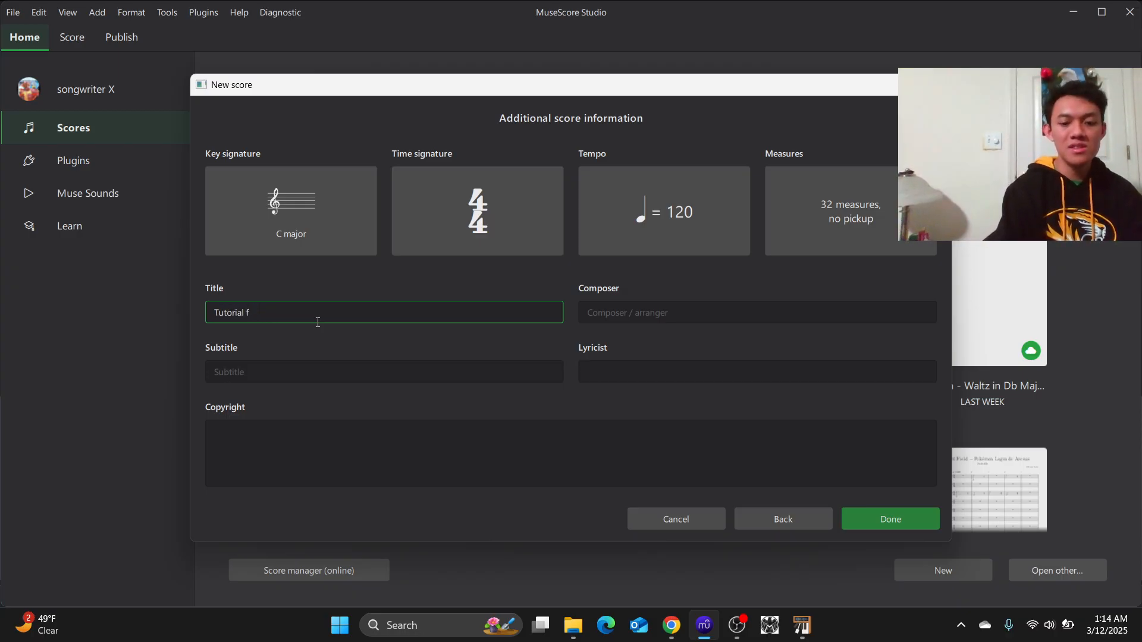
type("or soundfonts")
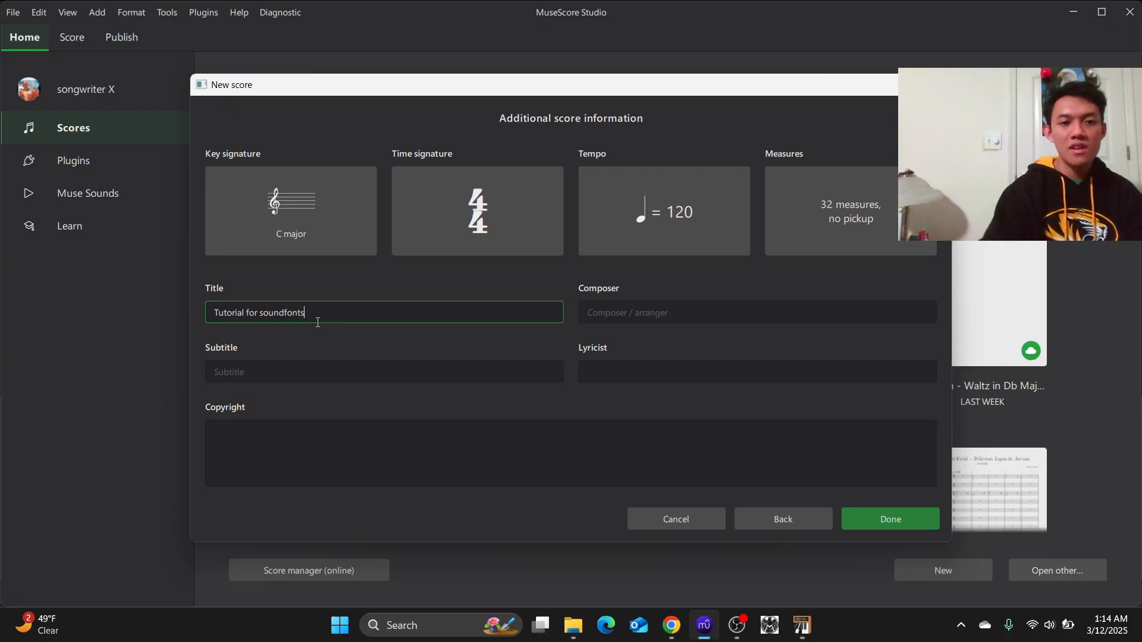
left_click(638, 321)
type("bach")
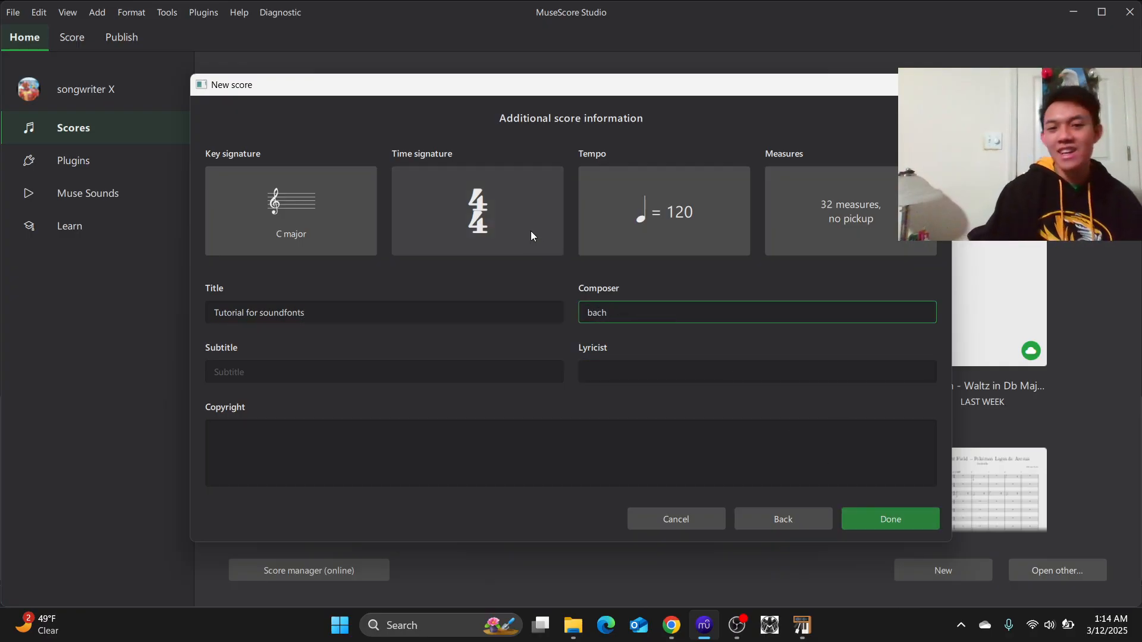
left_click(915, 512)
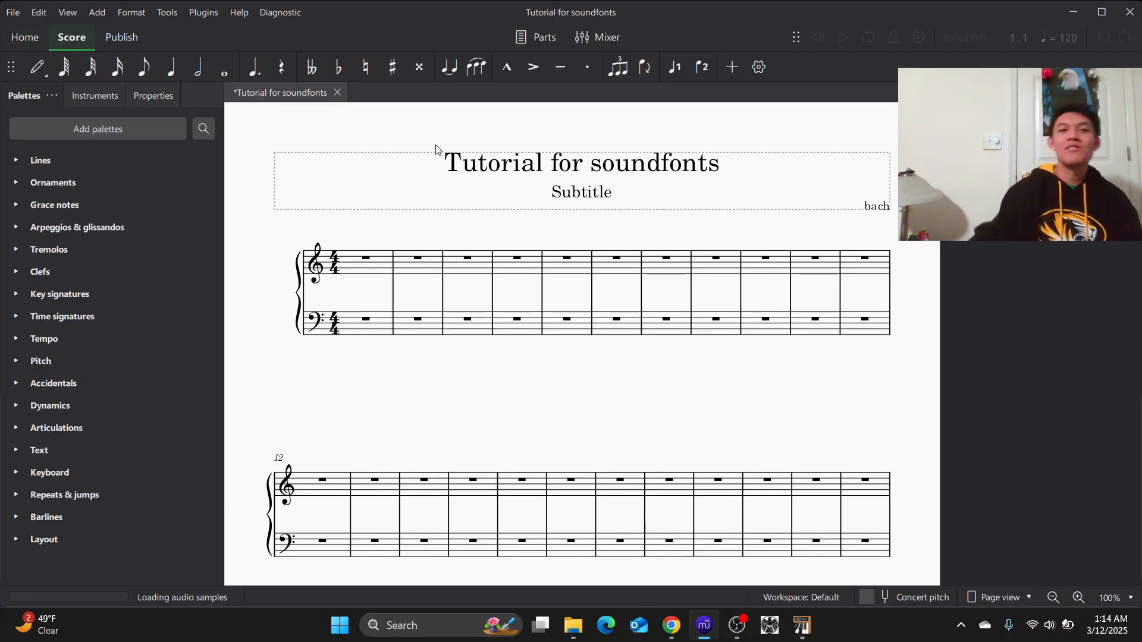
Enter quarter notes C5 and G5 on the first two beats of measure 1 in the treble staff
left_click(367, 267)
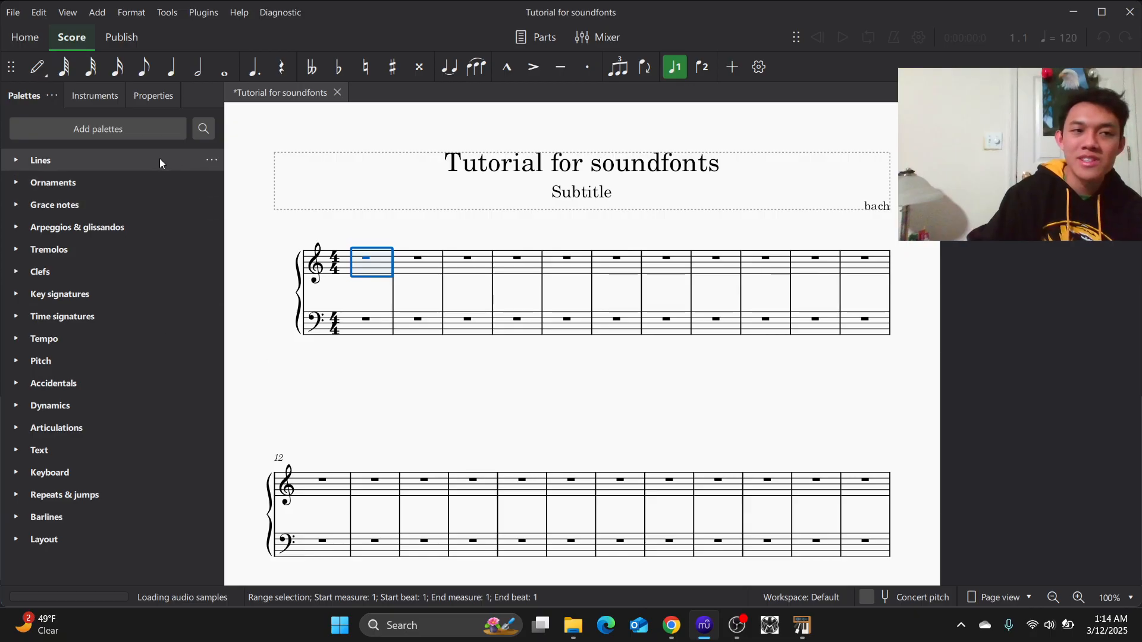
left_click(37, 68)
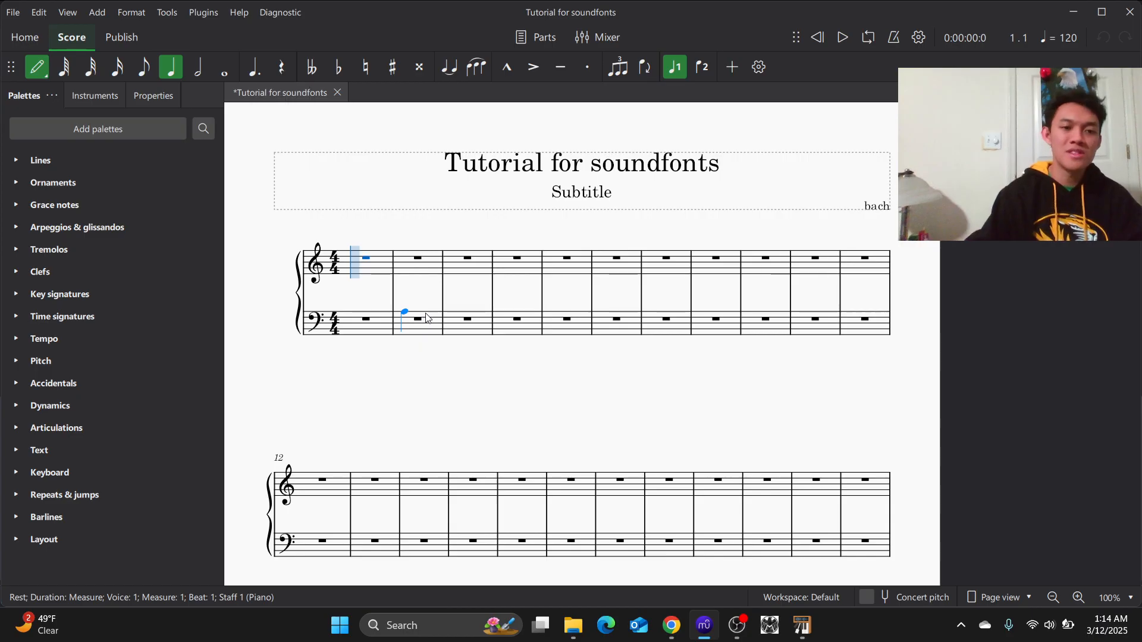
key("c")
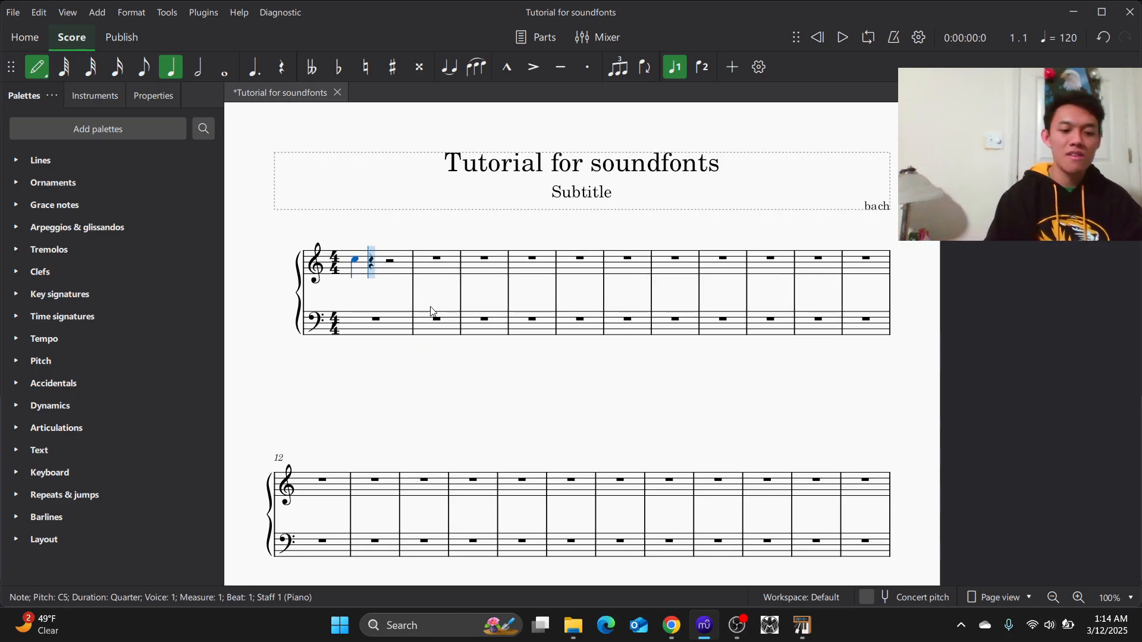
key("g")
key("ctrl+Up")
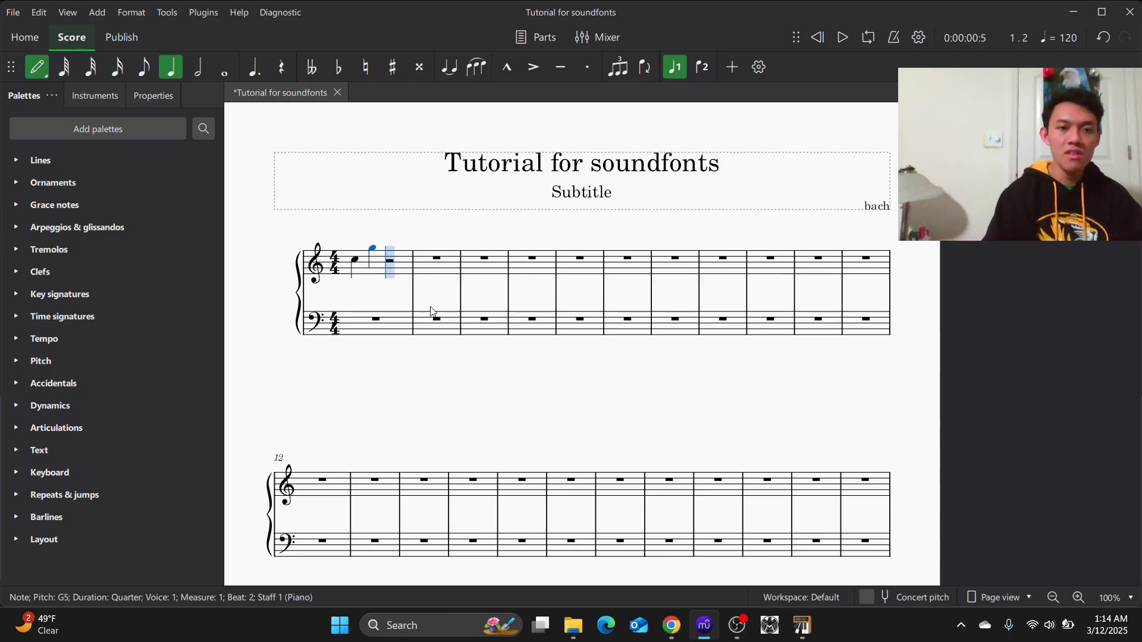
key("Right")
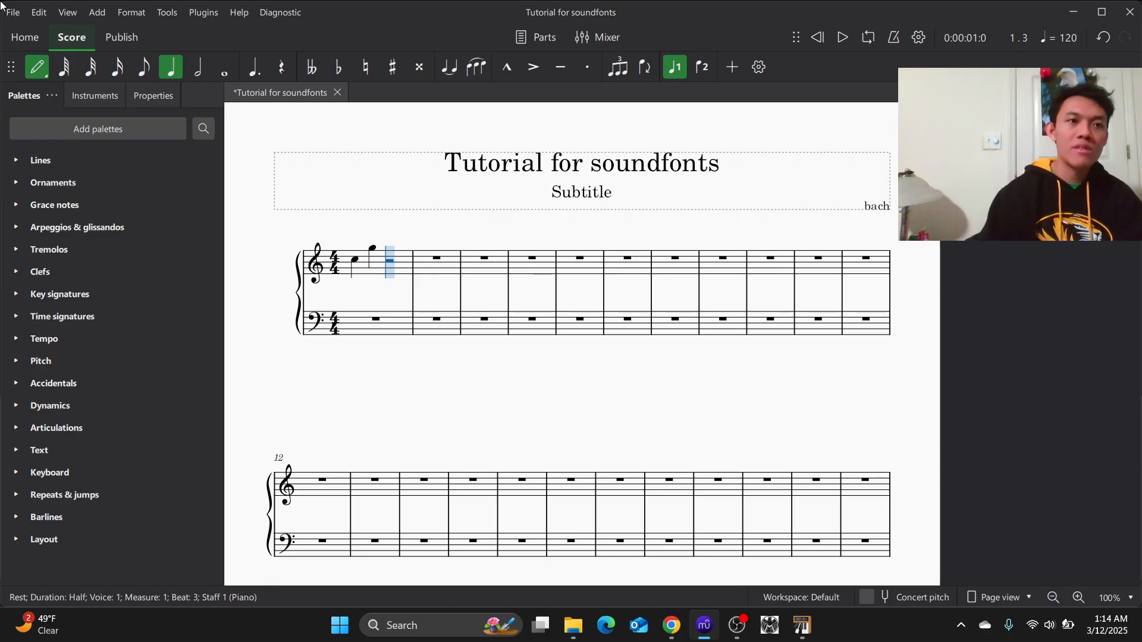
Leave note input and turn beat 3 of measure 1 into a quarter rest divided into an eighth-note triplet
left_click(40, 73)
left_click(170, 70)
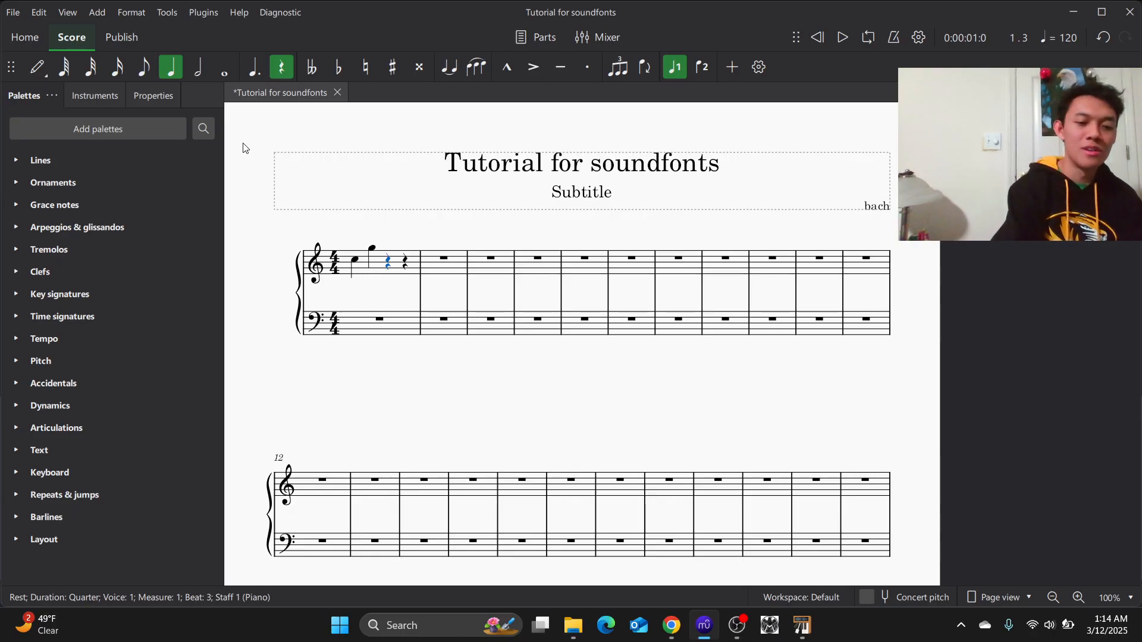
key("ctrl+3")
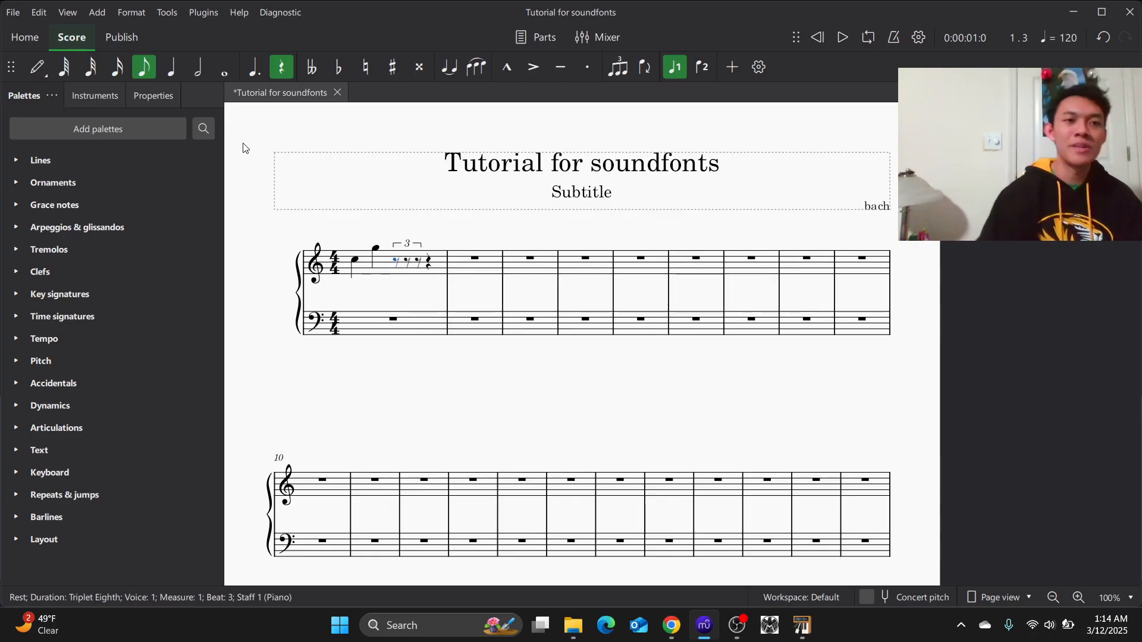
Fill the beat 3 triplet in measure 1 with eighth notes G5, F5 and E5, and leave note input
key("n")
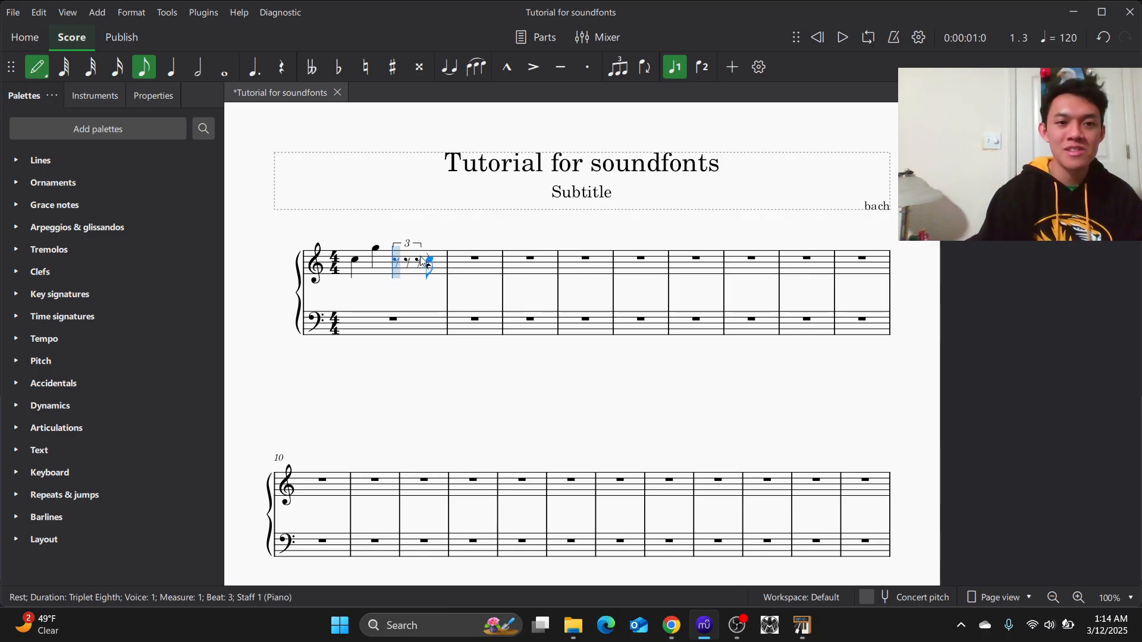
left_click(397, 249)
left_click(408, 251)
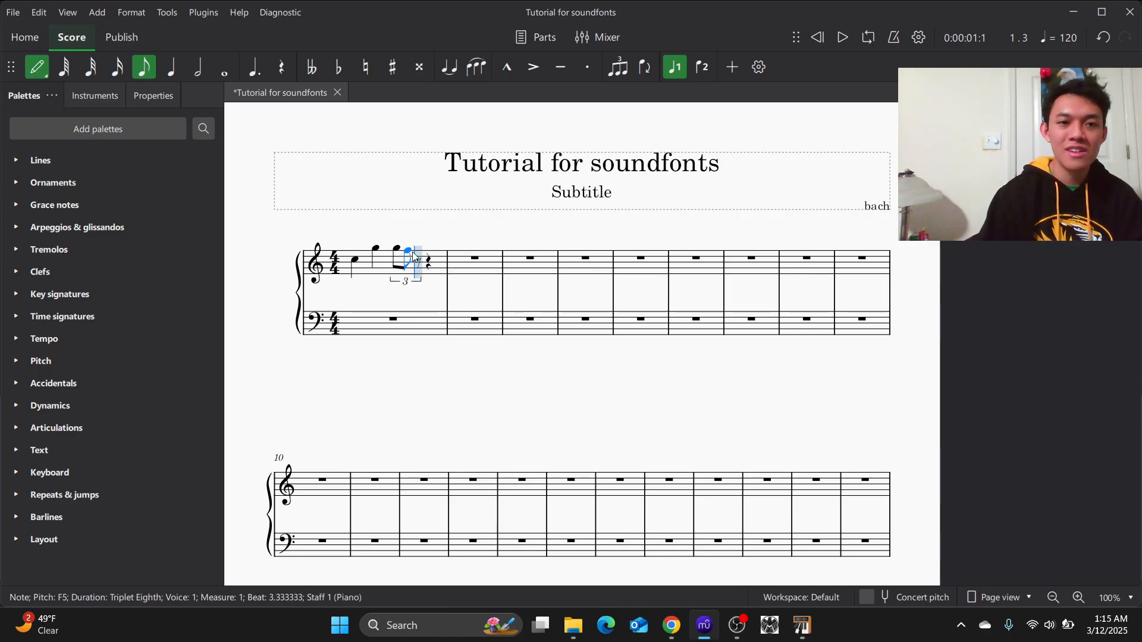
left_click(418, 254)
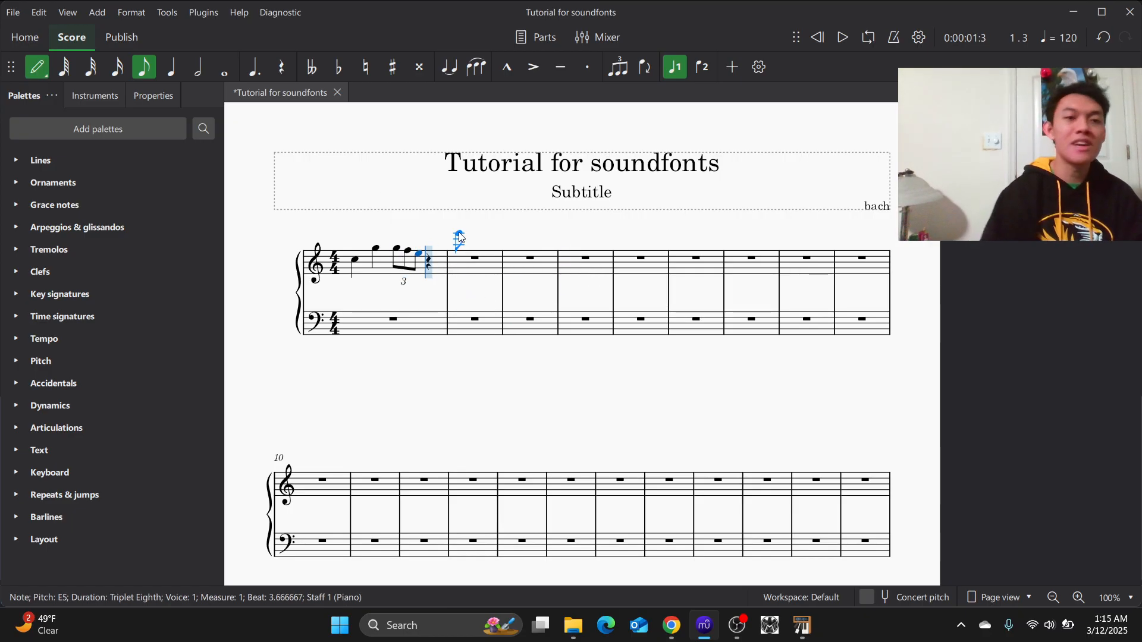
key("Escape")
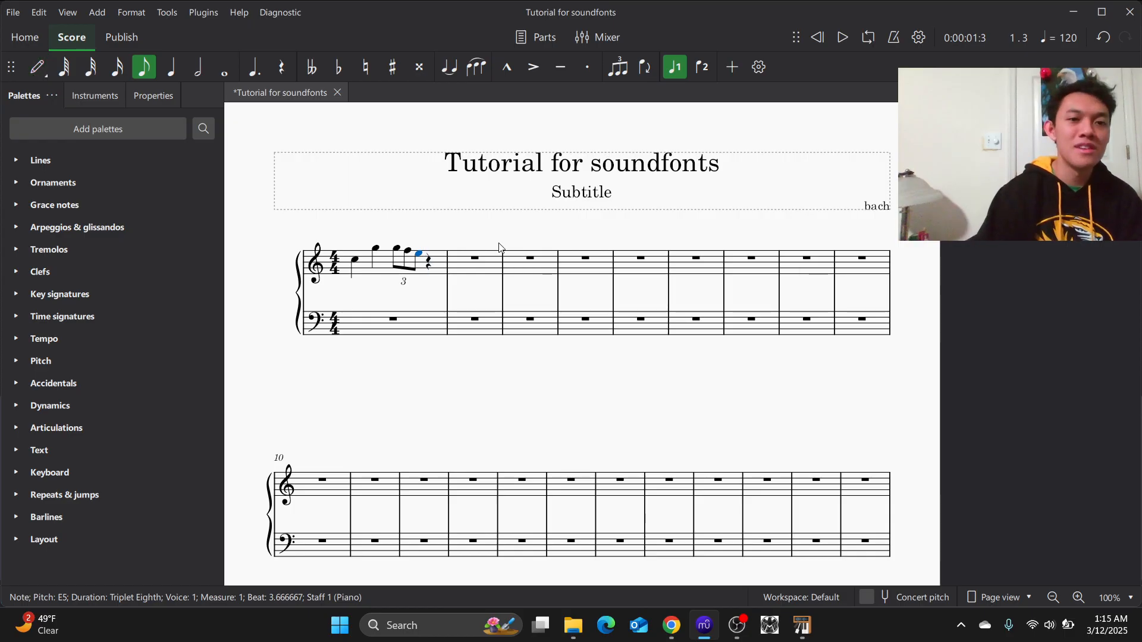
Shift the triplet notes in measure 1 to F5, E5 and D5, with the F natural
left_click(399, 256, "shift")
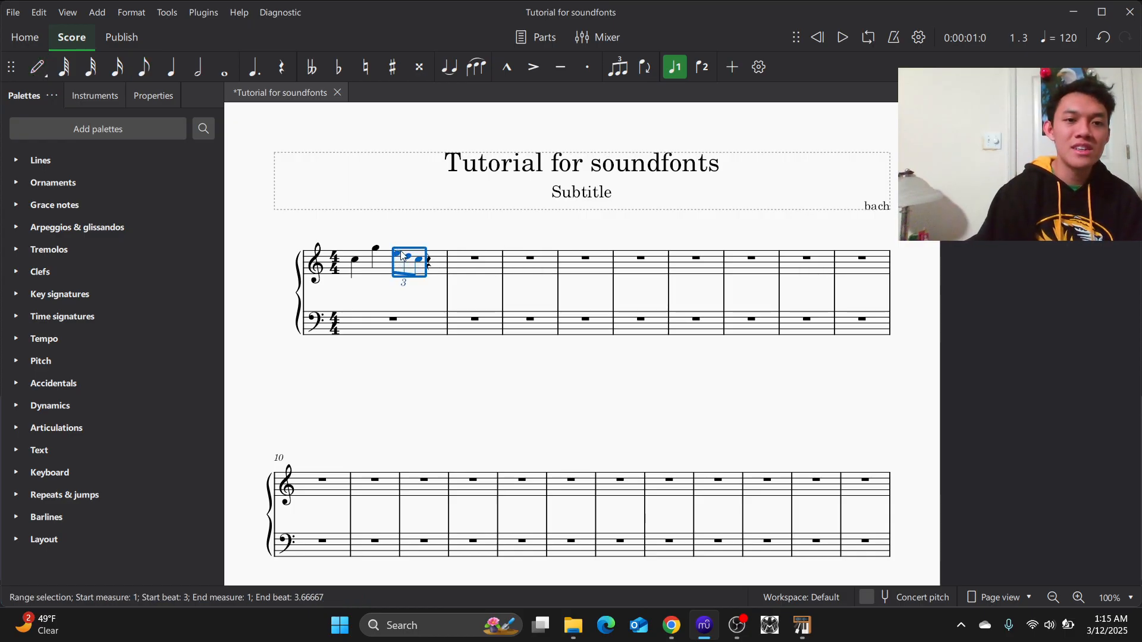
key("Up")
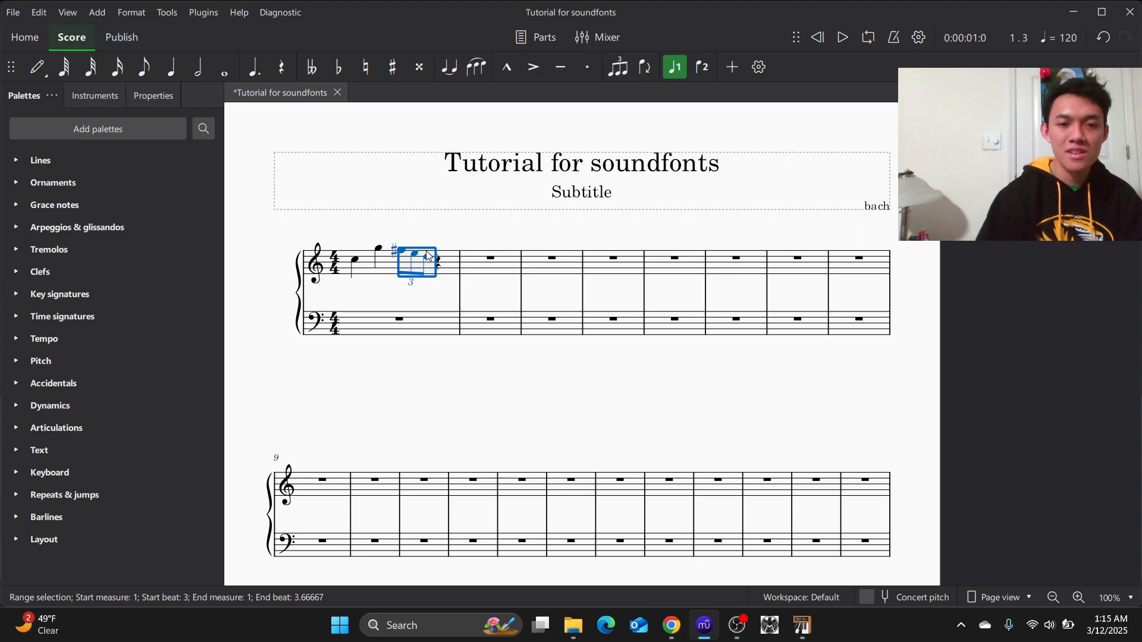
left_click(402, 252)
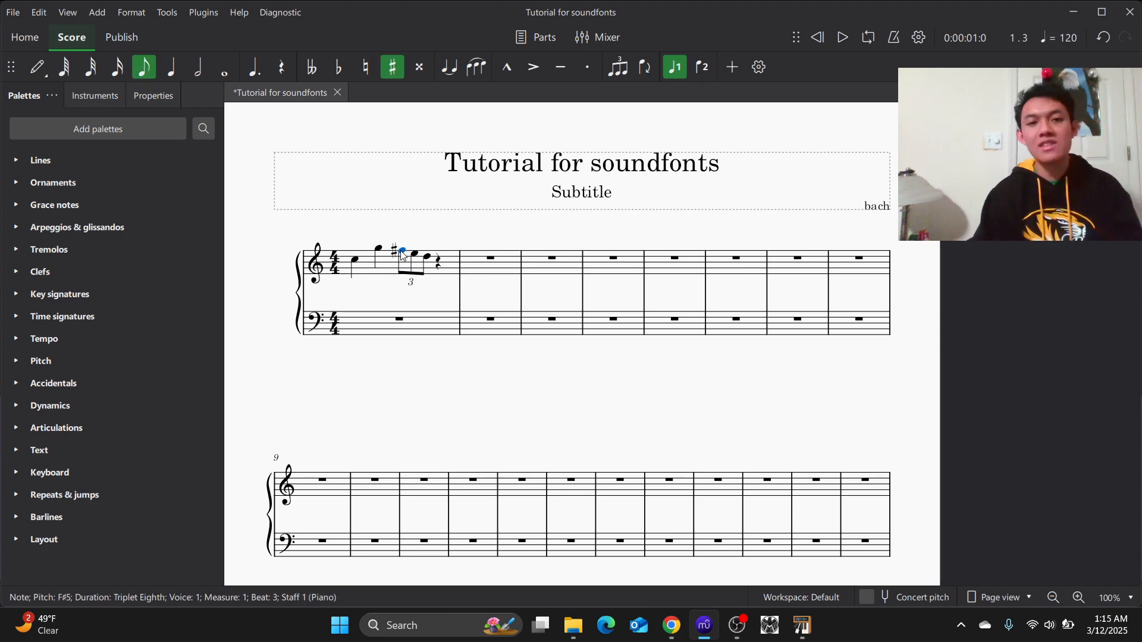
key("Down")
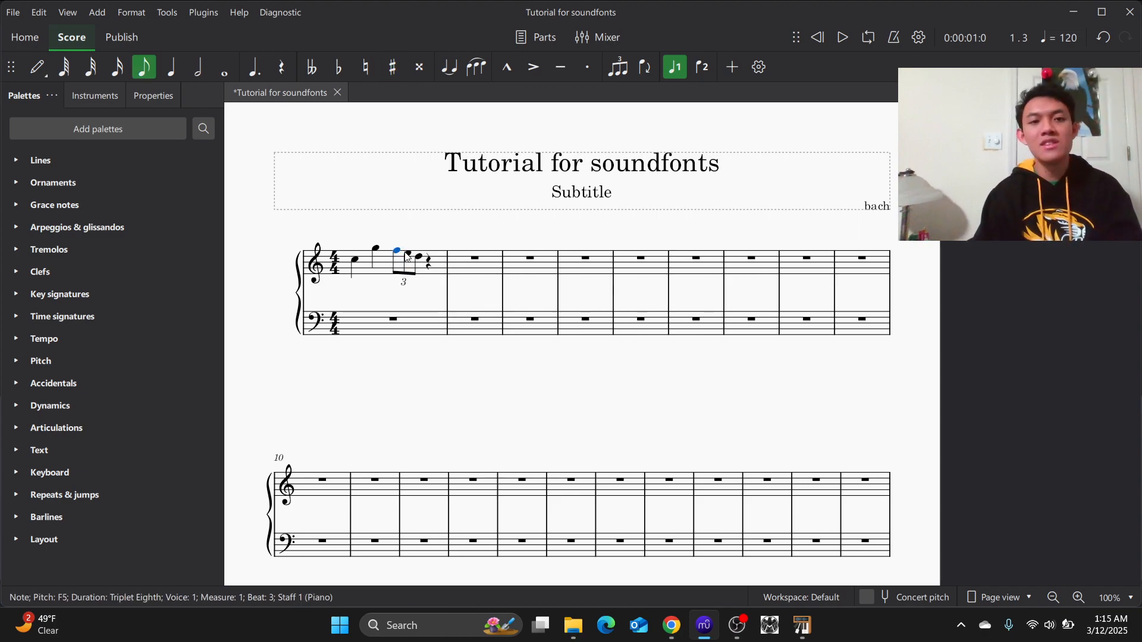
Enter half notes C6 on beat 4 of measure 1 and G5 on beat 2 of measure 2, and leave note input
left_click(47, 68)
left_click(198, 67)
scroll(440, 263, "up", 5)
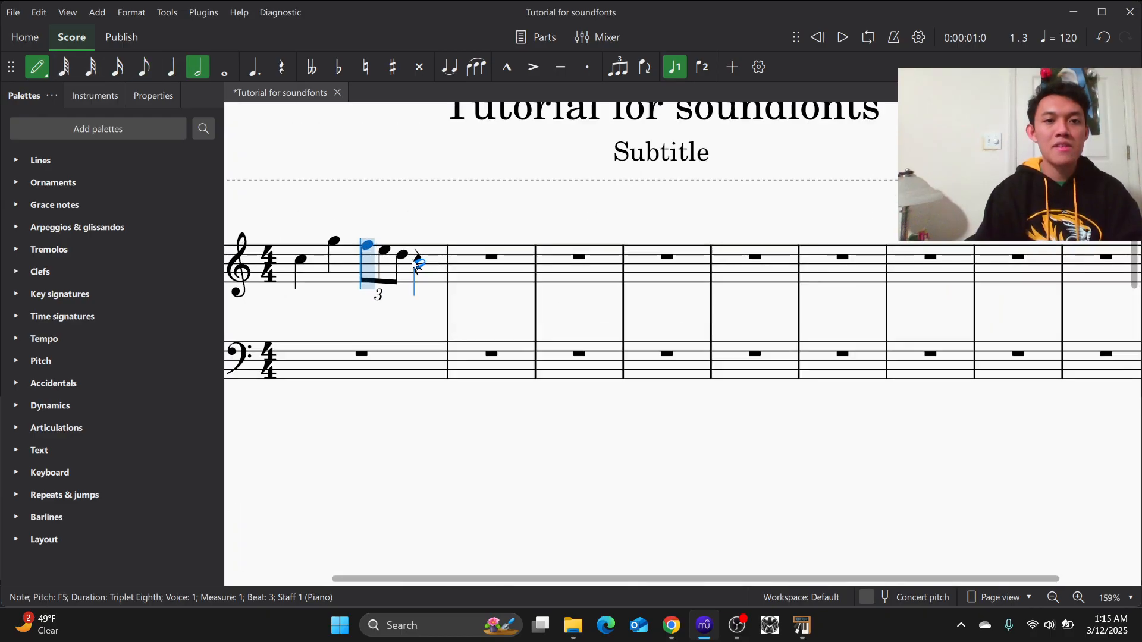
left_click(419, 229)
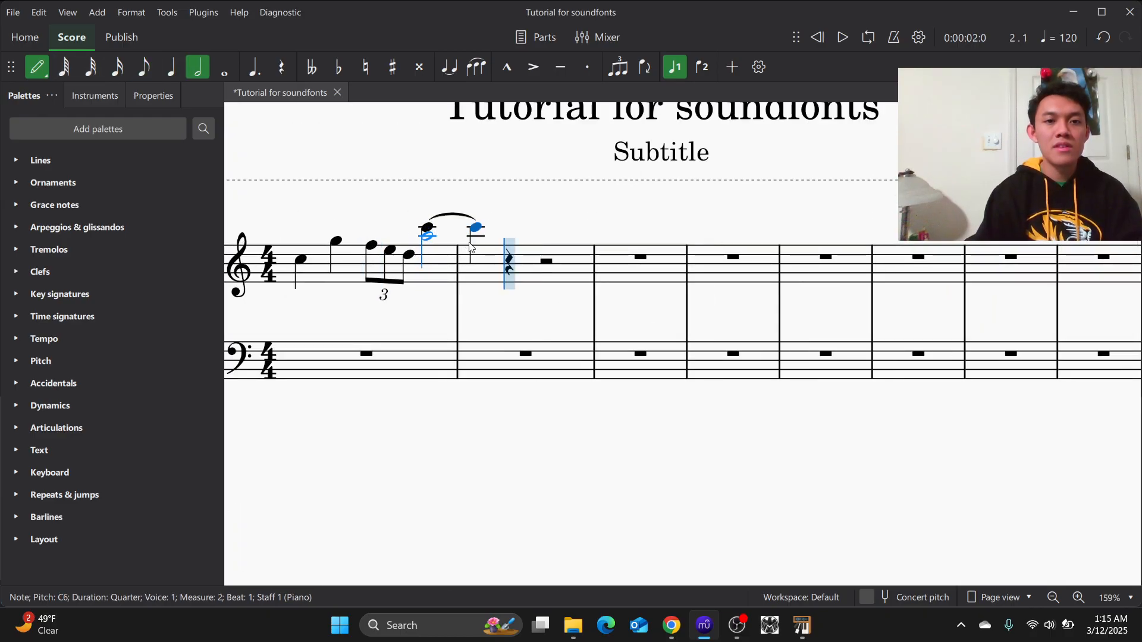
left_click(512, 241)
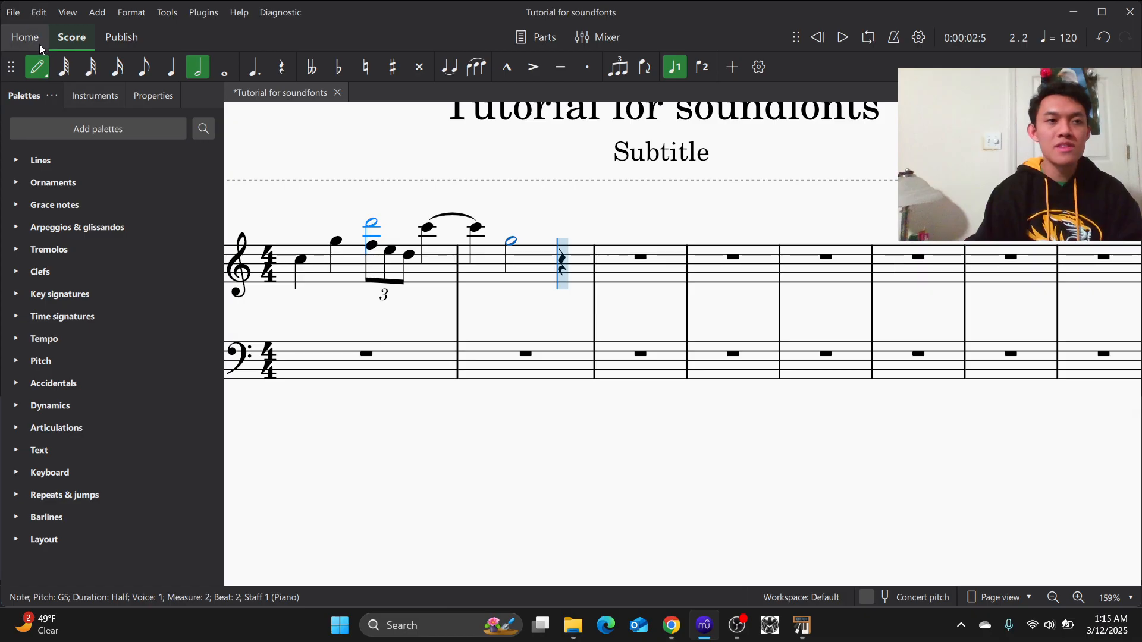
left_click(38, 65)
Copy the melody from the first note through the half note G5 to beat 4 of measure 2, and lower the copy one octave
scroll(535, 311, "down", 1)
left_click(319, 260)
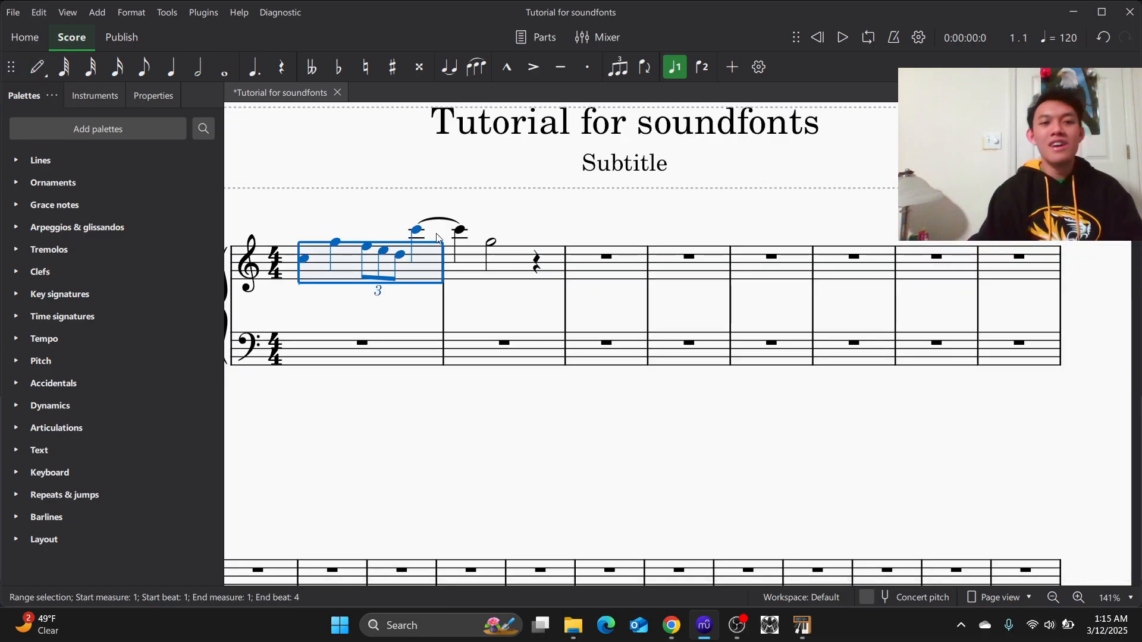
left_click(494, 245, "shift")
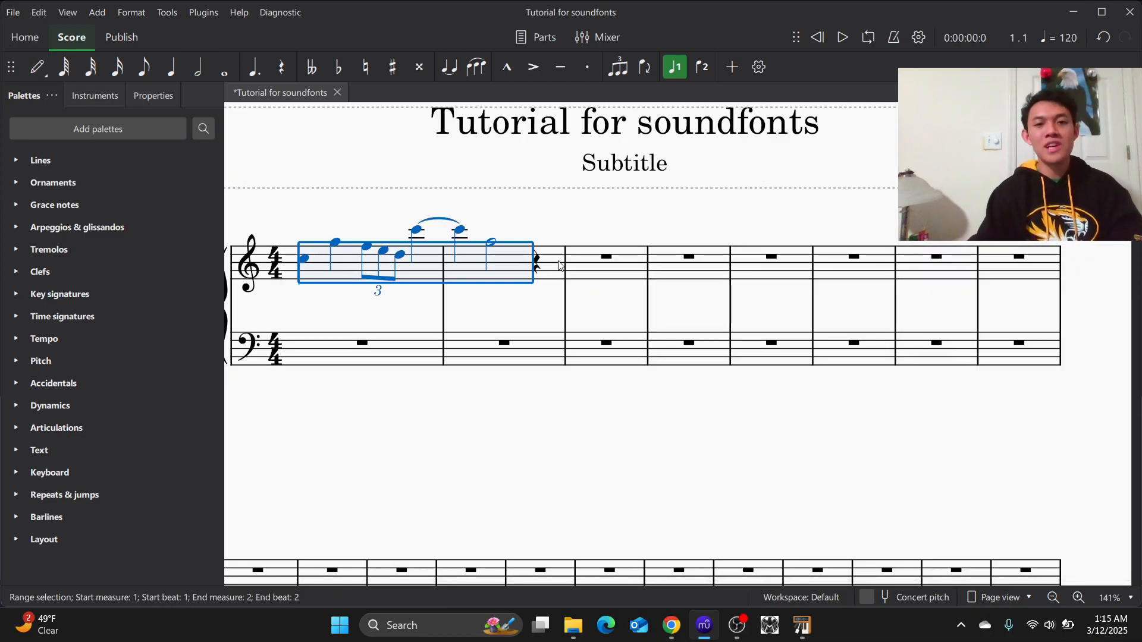
key("ctrl+c")
left_click(538, 262)
key("ctrl+v")
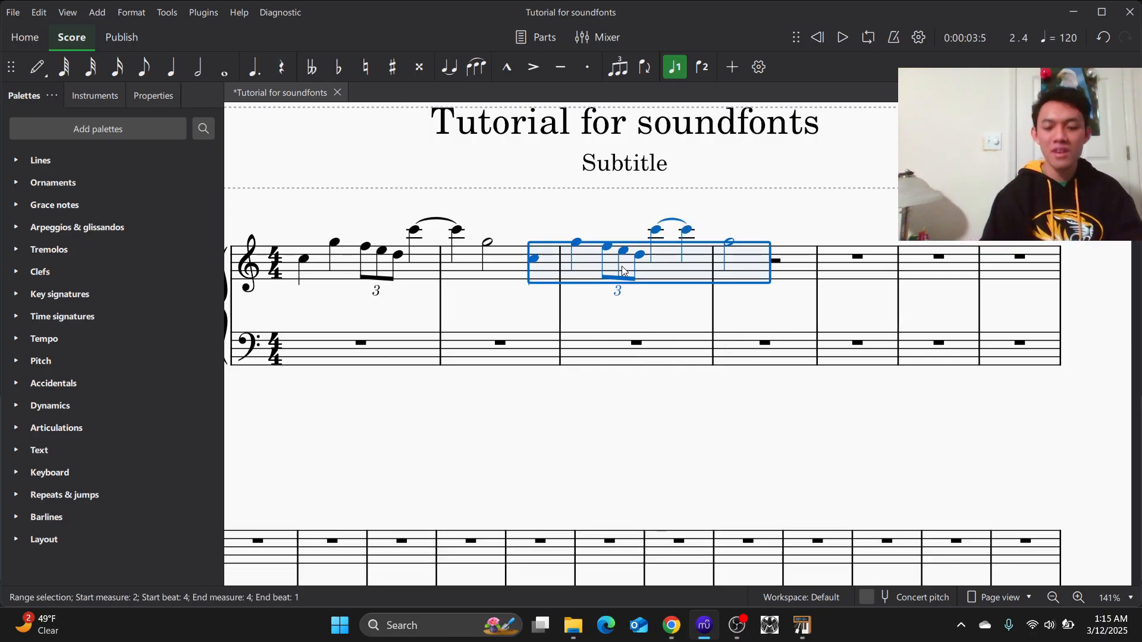
key("ctrl+Down")
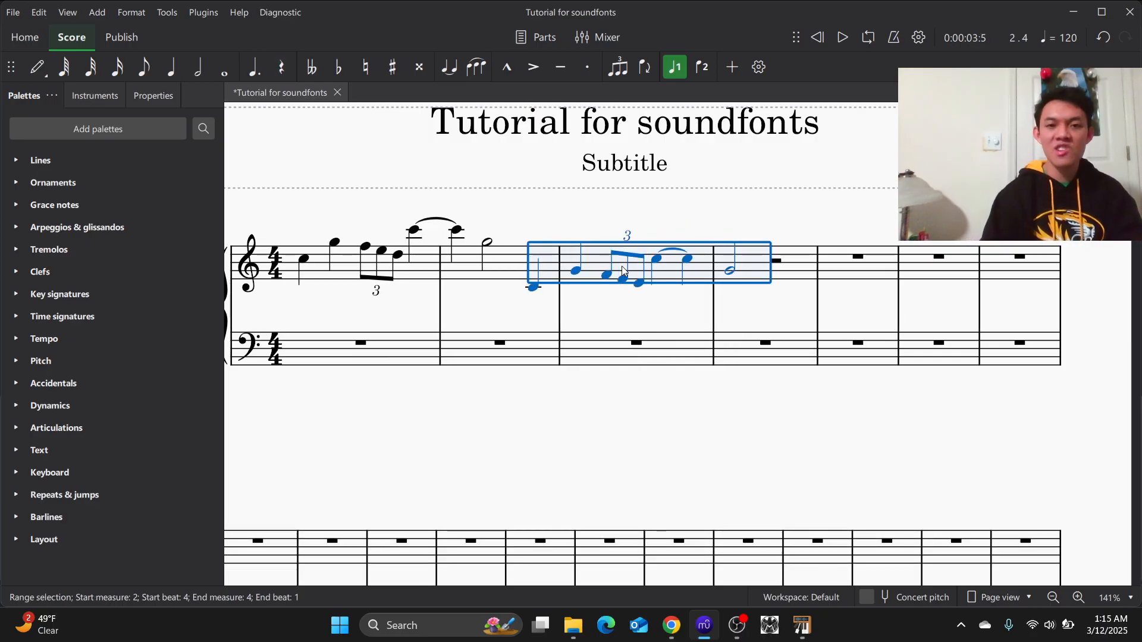
Paste the copied melody again at its original pitch, starting on beat 3 of measure 4
left_click(776, 262)
key("ctrl+v")
scroll(609, 285, "down", 5)
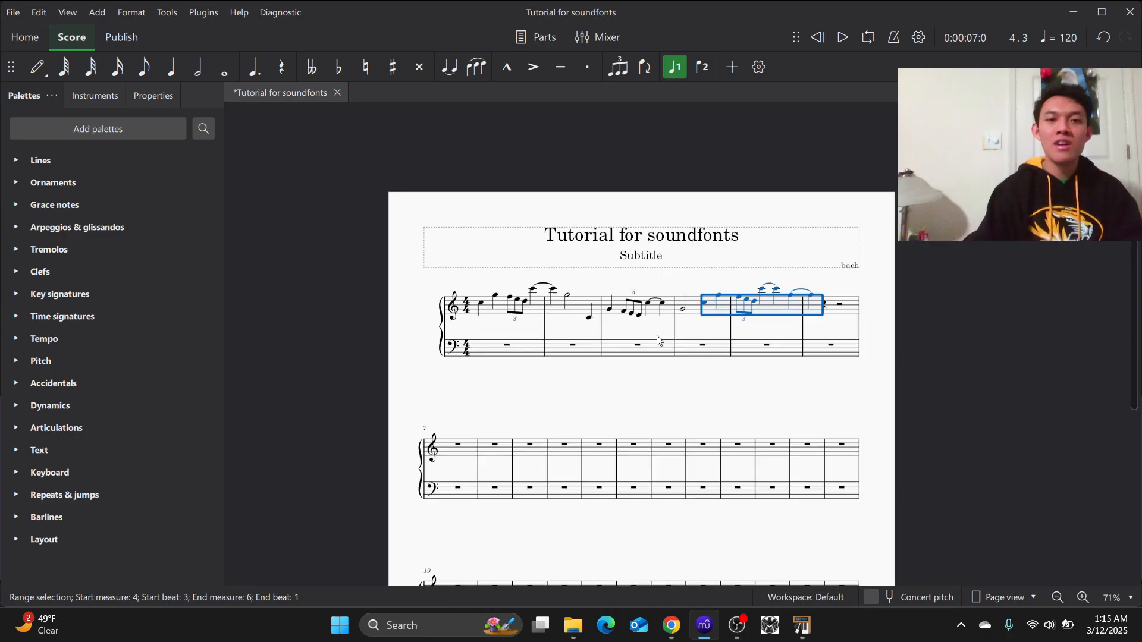
Play the score from the first note with the default piano sound, and pause in measure 2
left_click(481, 305)
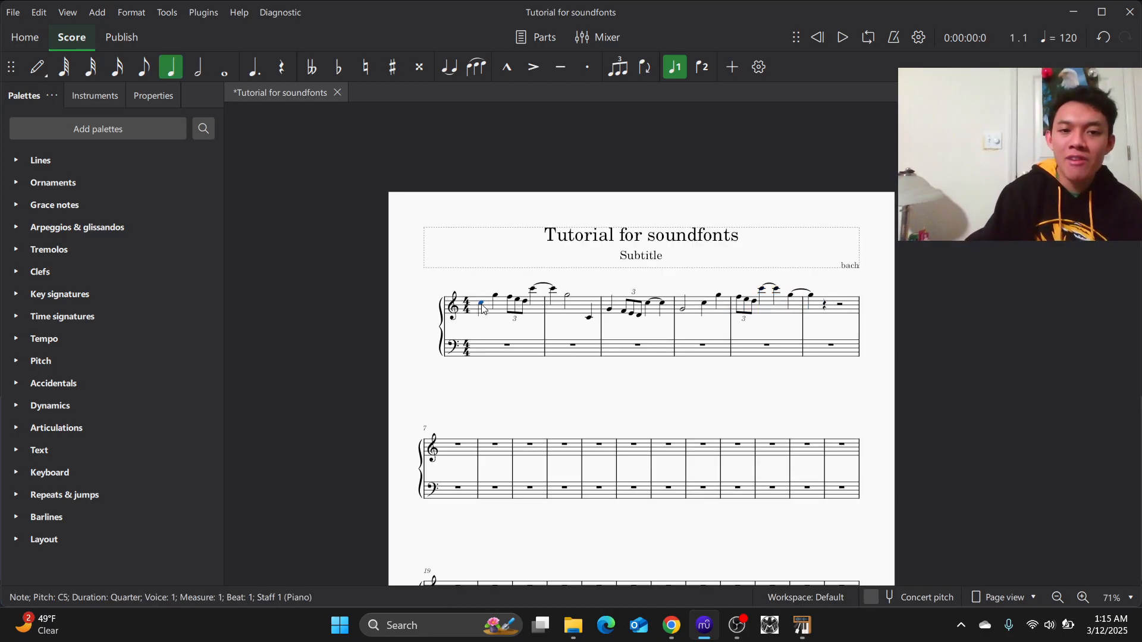
left_click(844, 38)
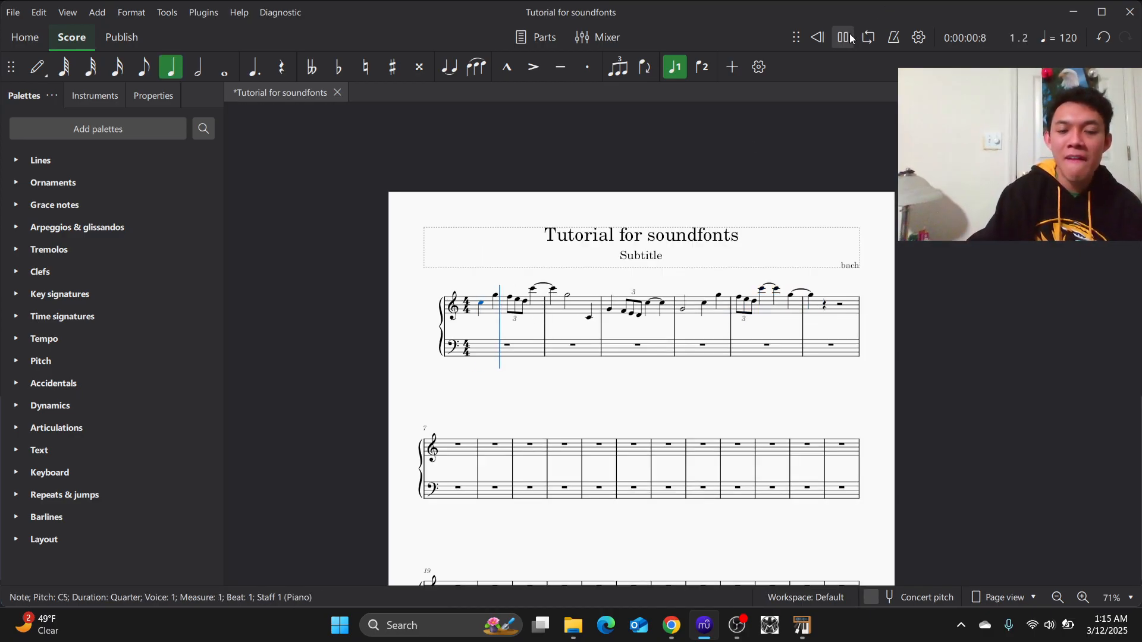
left_click(850, 38)
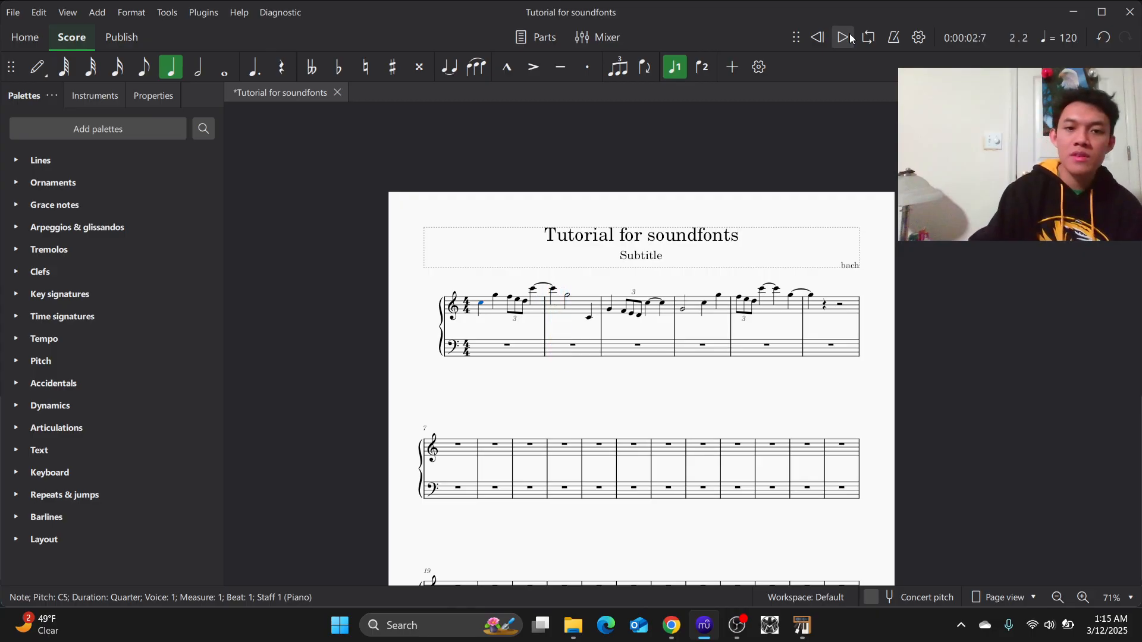
Open the mixer and set the Piano's sound to Recorder 1 from Bank 0 of "A test soundfont"
left_click(609, 33)
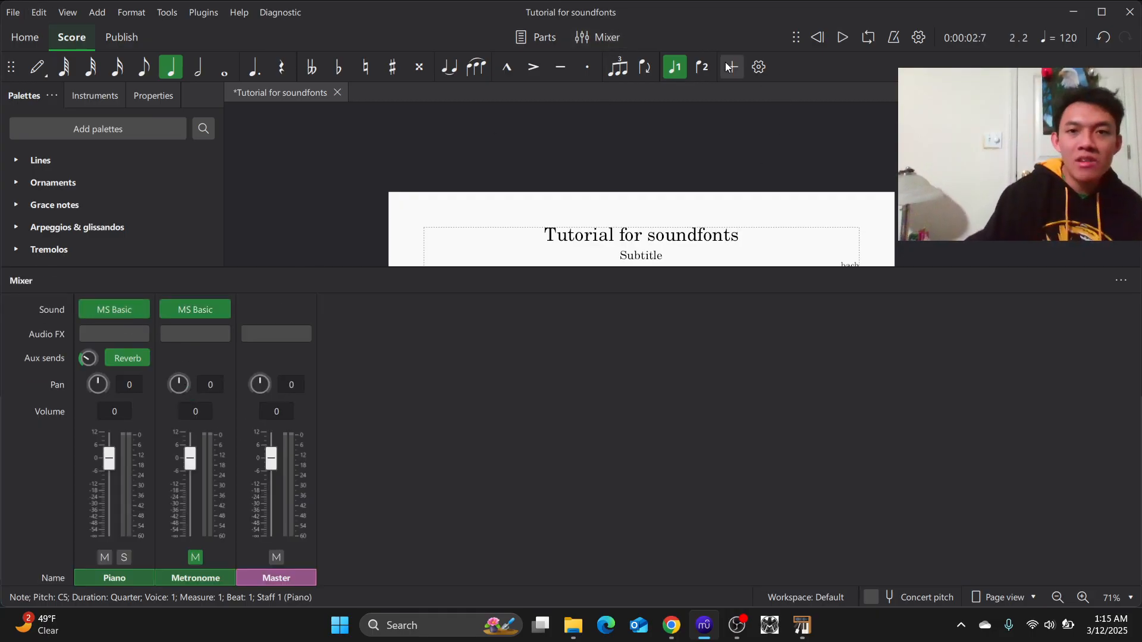
left_click(142, 309)
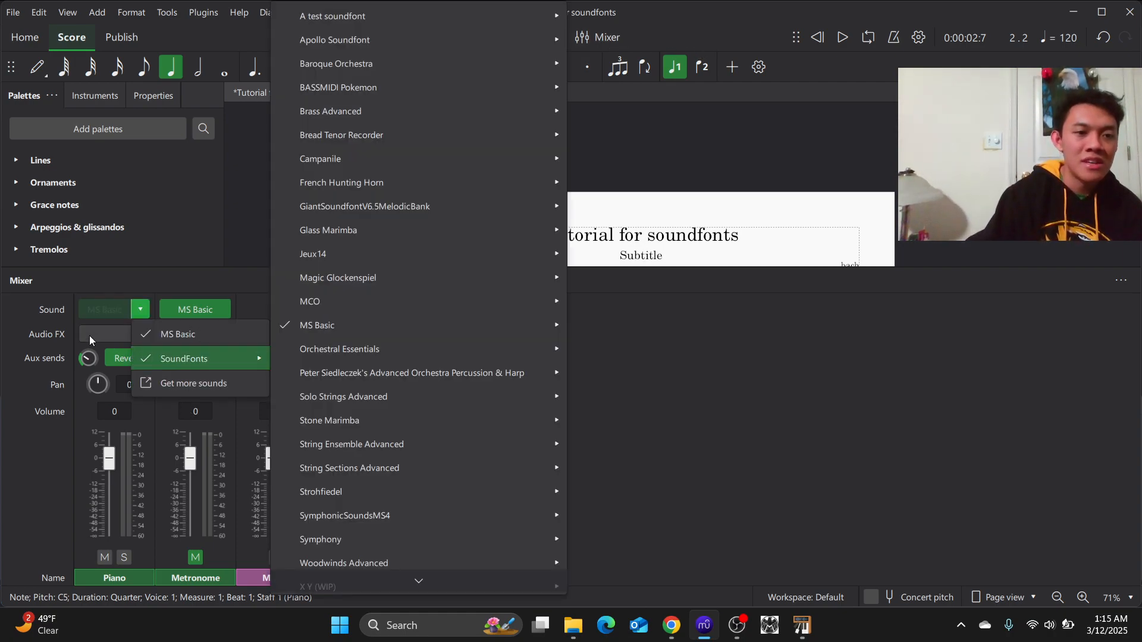
left_click(140, 309)
left_click(140, 310)
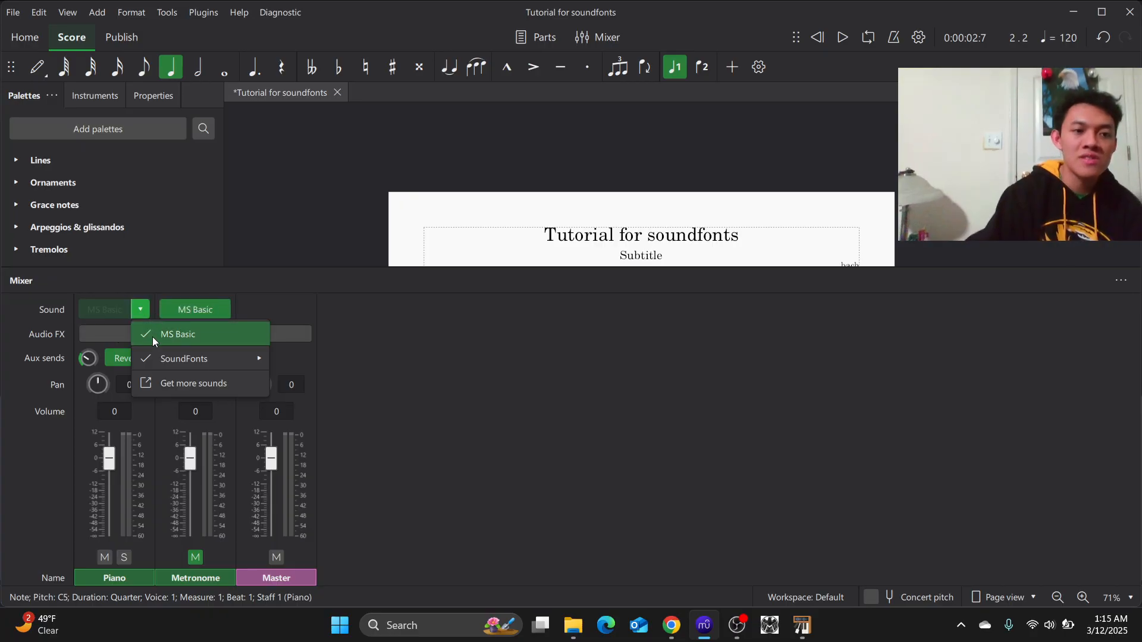
mouse_move(200, 360)
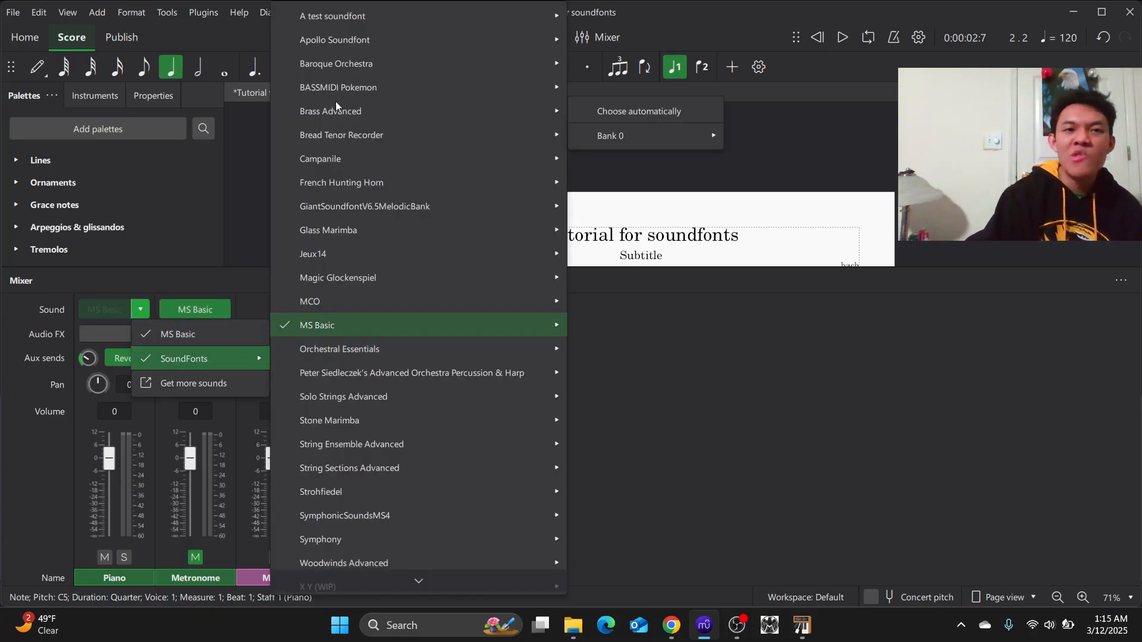
mouse_move(335, 24)
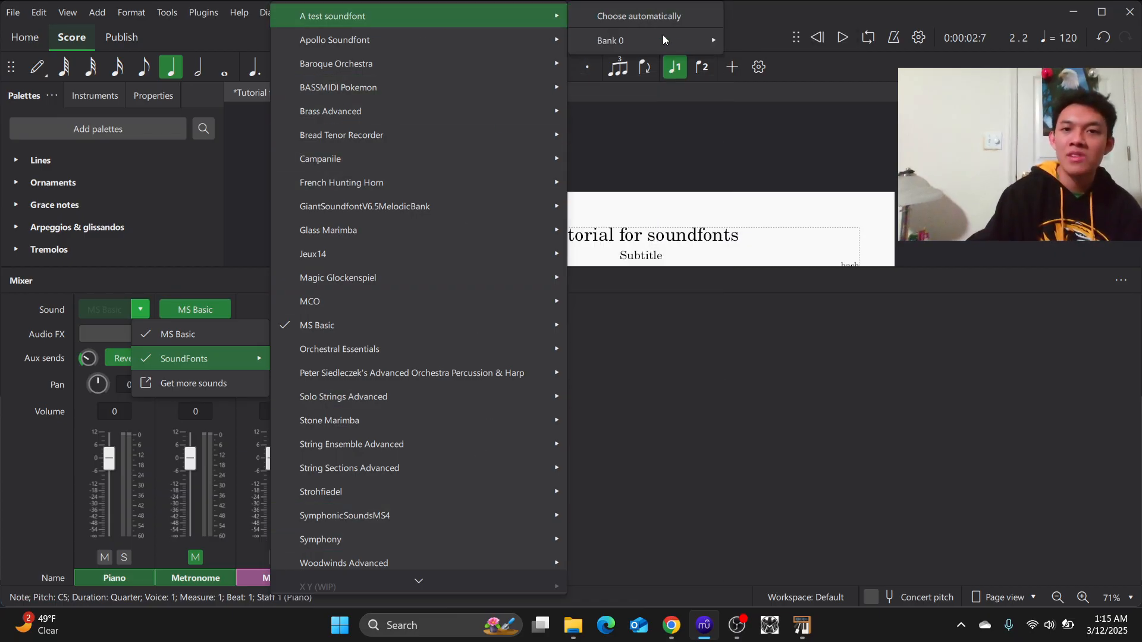
mouse_move(649, 40)
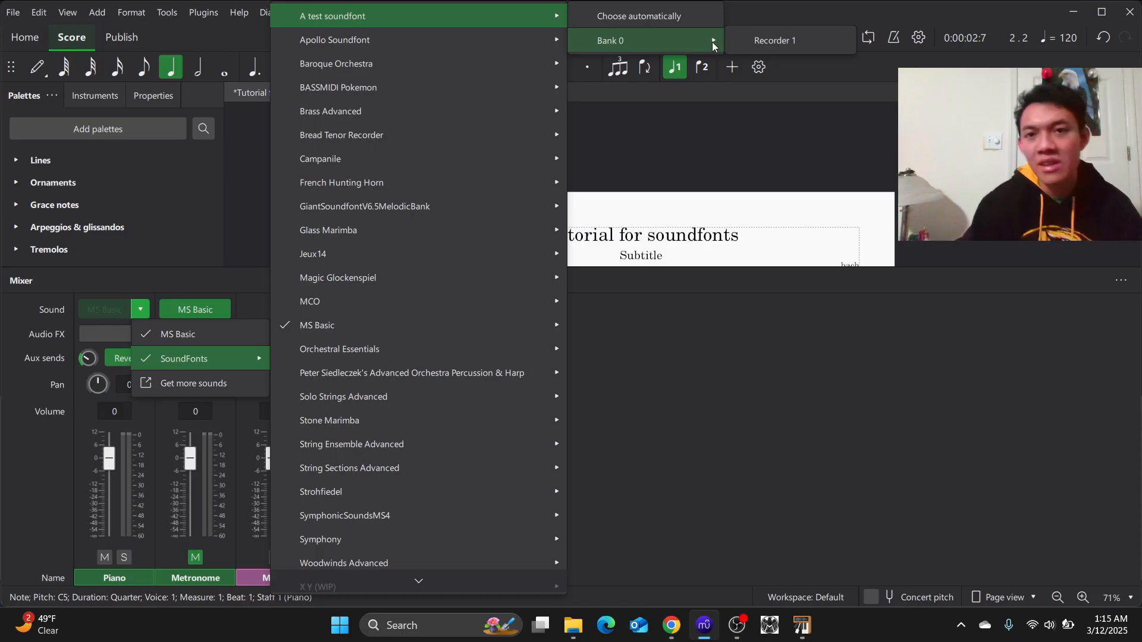
left_click(753, 40)
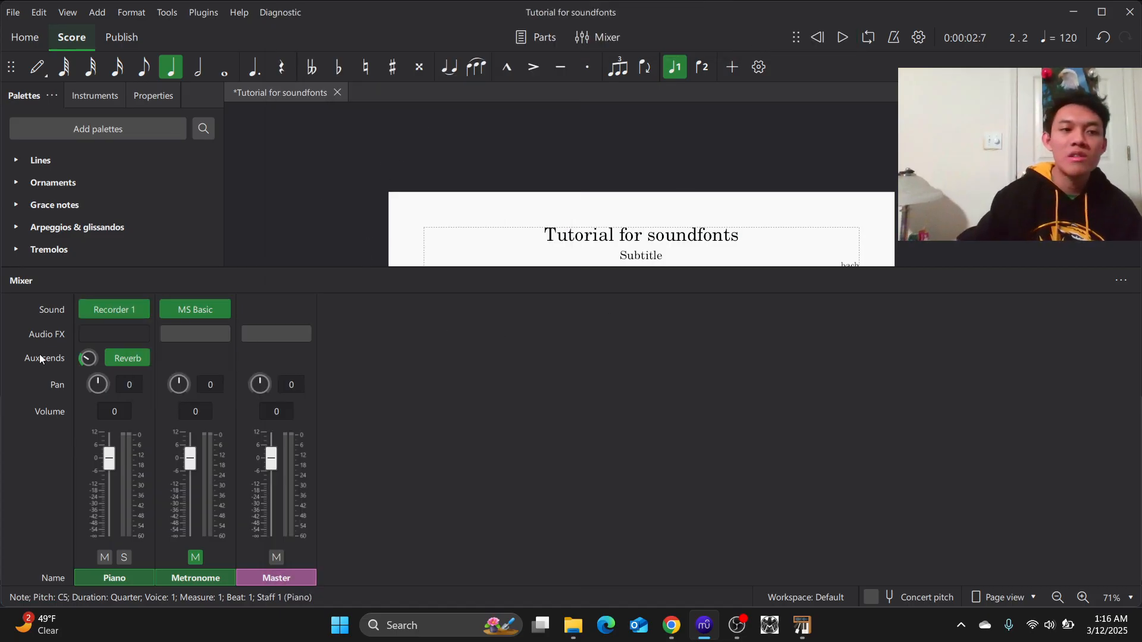
Reselect Recorder 1 from Bank 0 of "A test soundfont" as the Piano's sound, and close the mixer
left_click(136, 309)
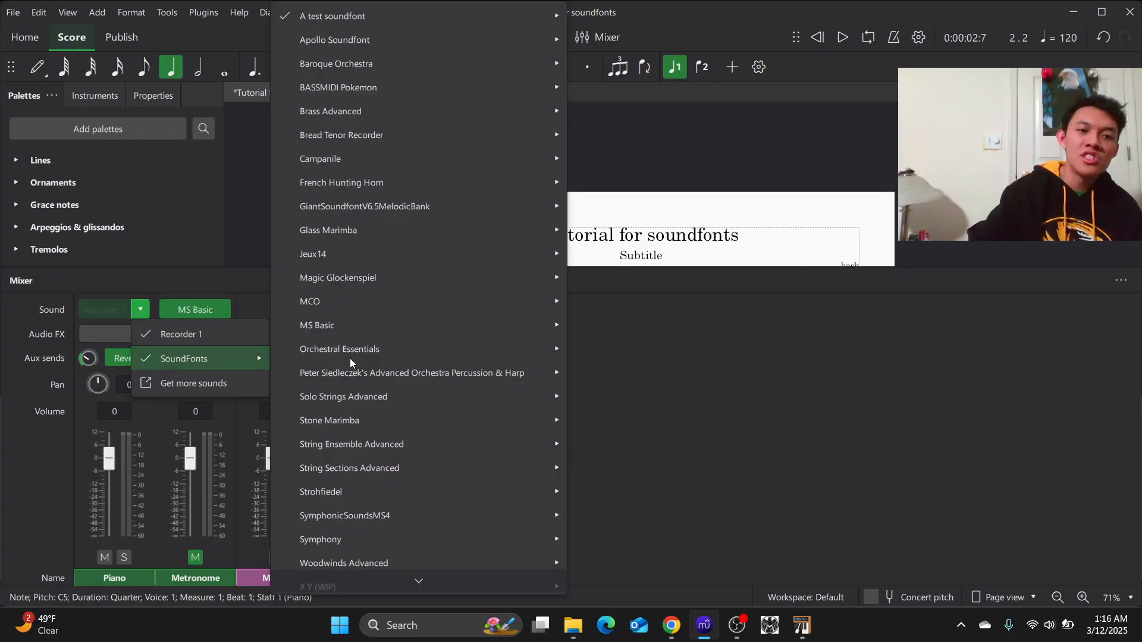
mouse_move(425, 14)
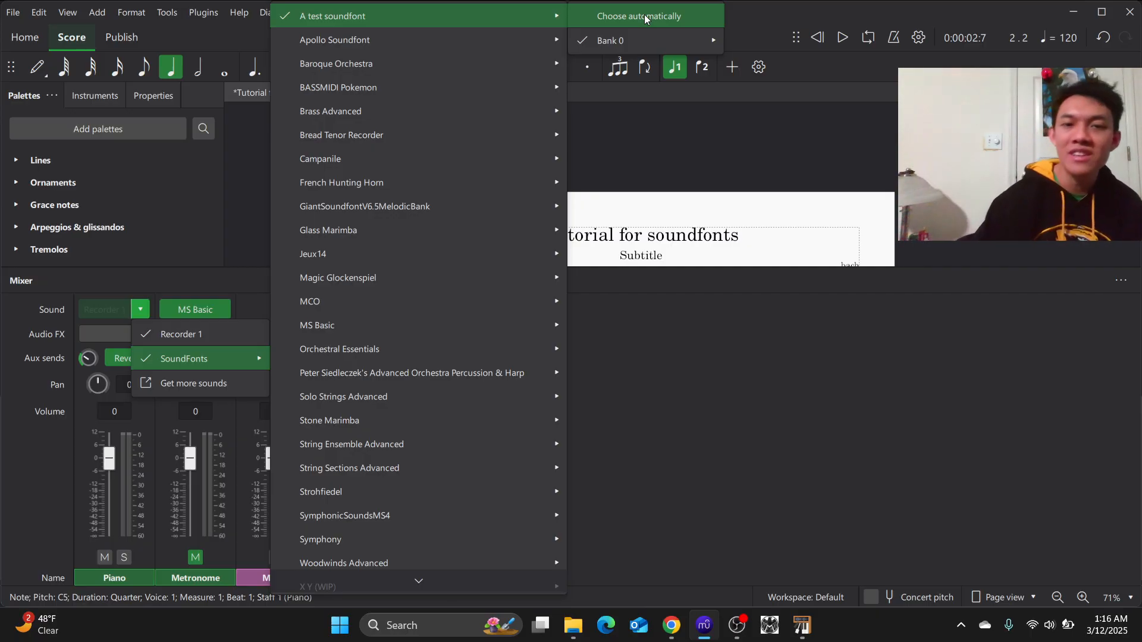
left_click(773, 40)
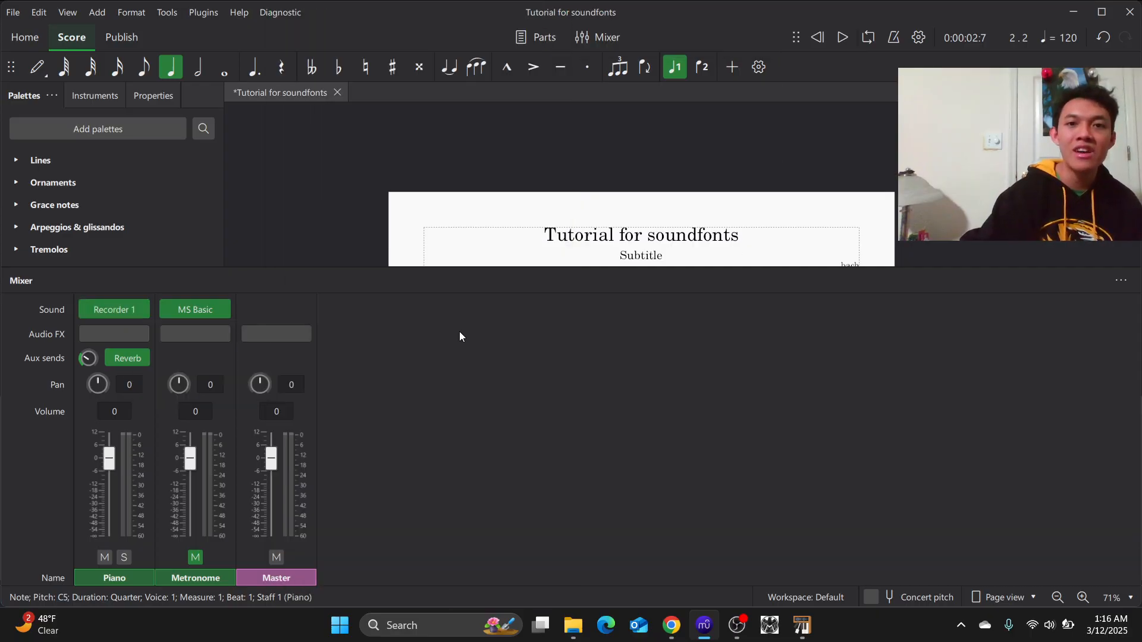
left_click(604, 38)
Play the melody from the beginning with the new soundfont, and pause in measure 6
scroll(610, 315, "up", 7, "ctrl")
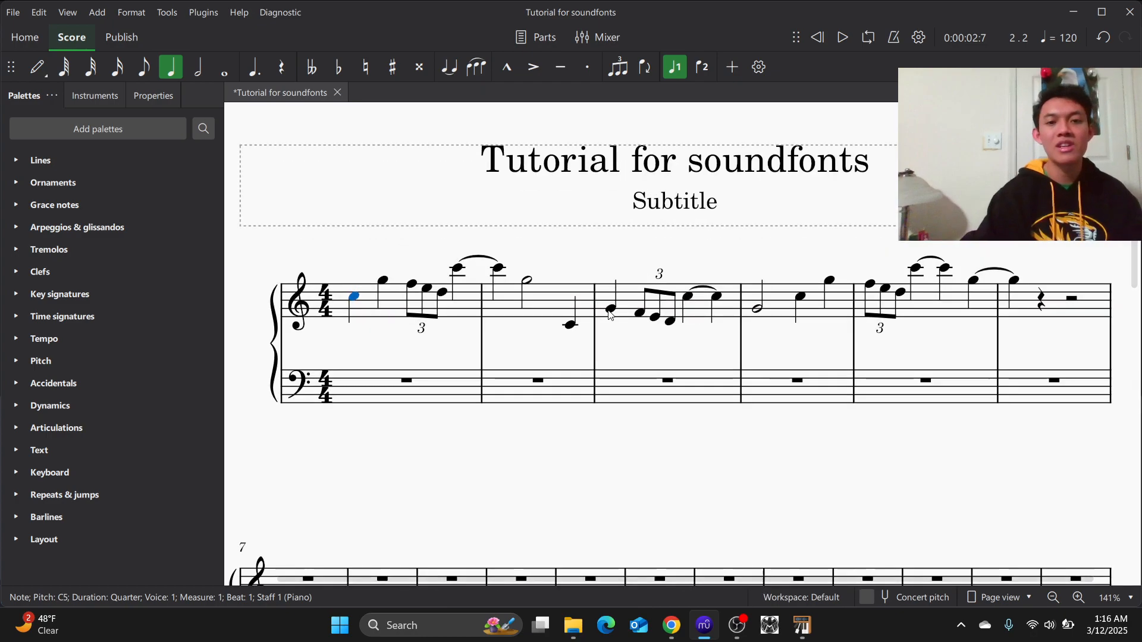
left_click(843, 42)
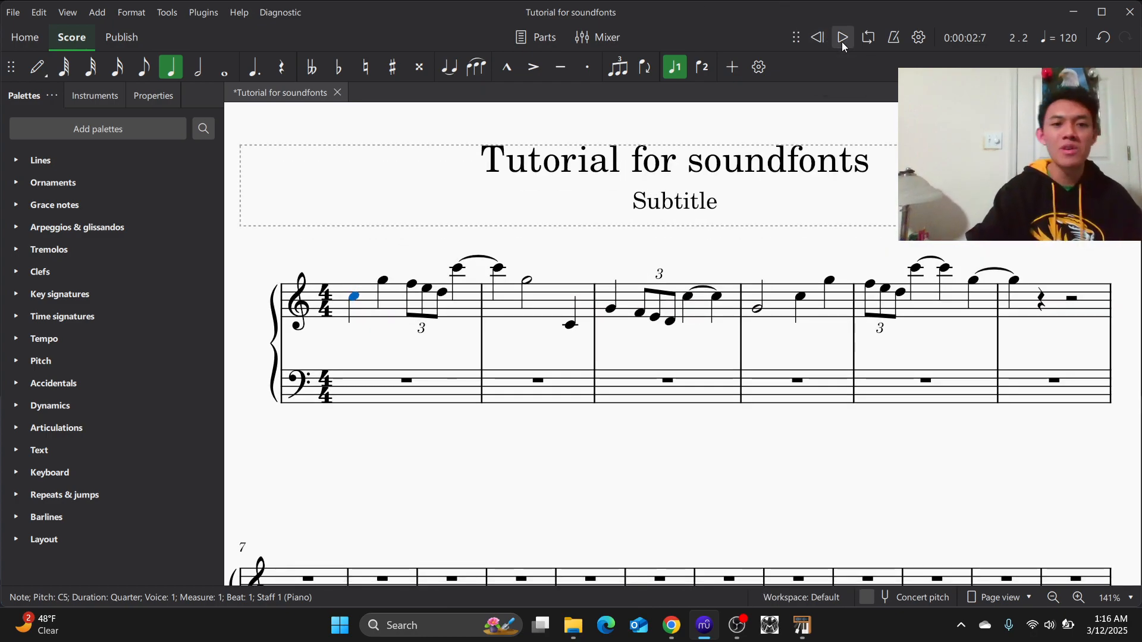
left_click(819, 37)
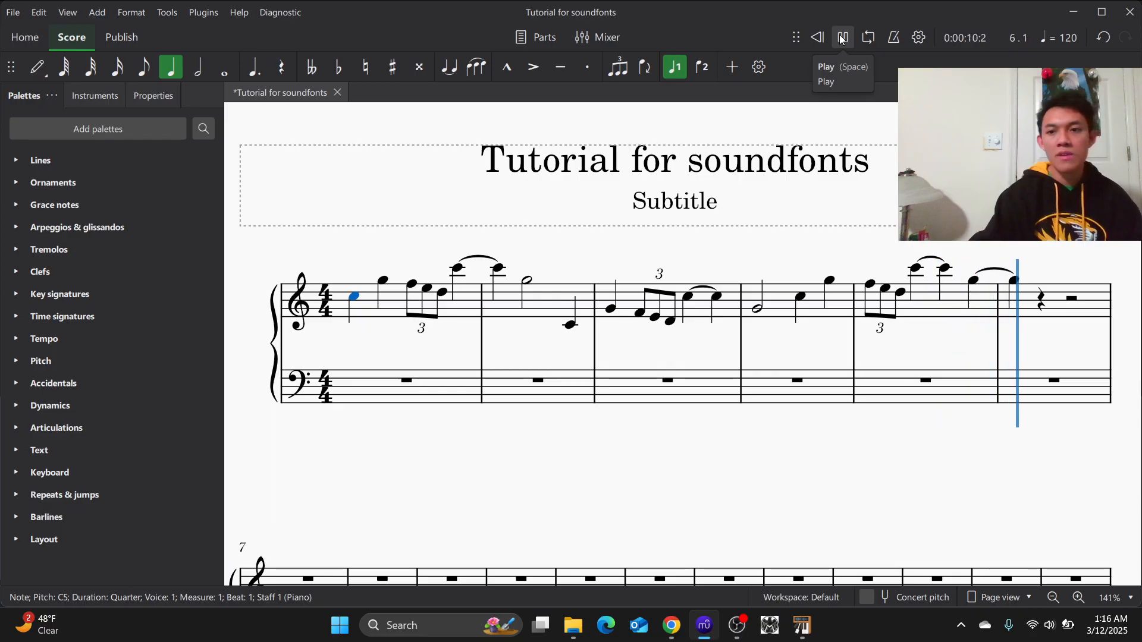
left_click(842, 38)
Enter a G5 whole note in each of measures 7 to 10 on the treble staff, and leave note input
scroll(483, 336, "down", 5)
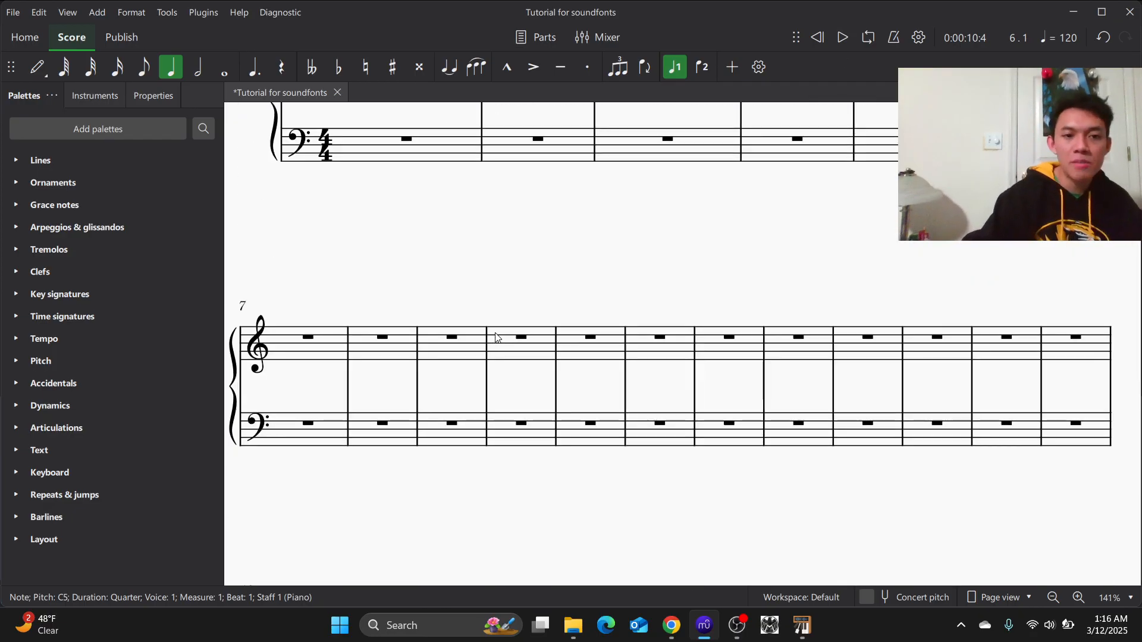
scroll(498, 338, "up", 4)
scroll(493, 412, "down", 4)
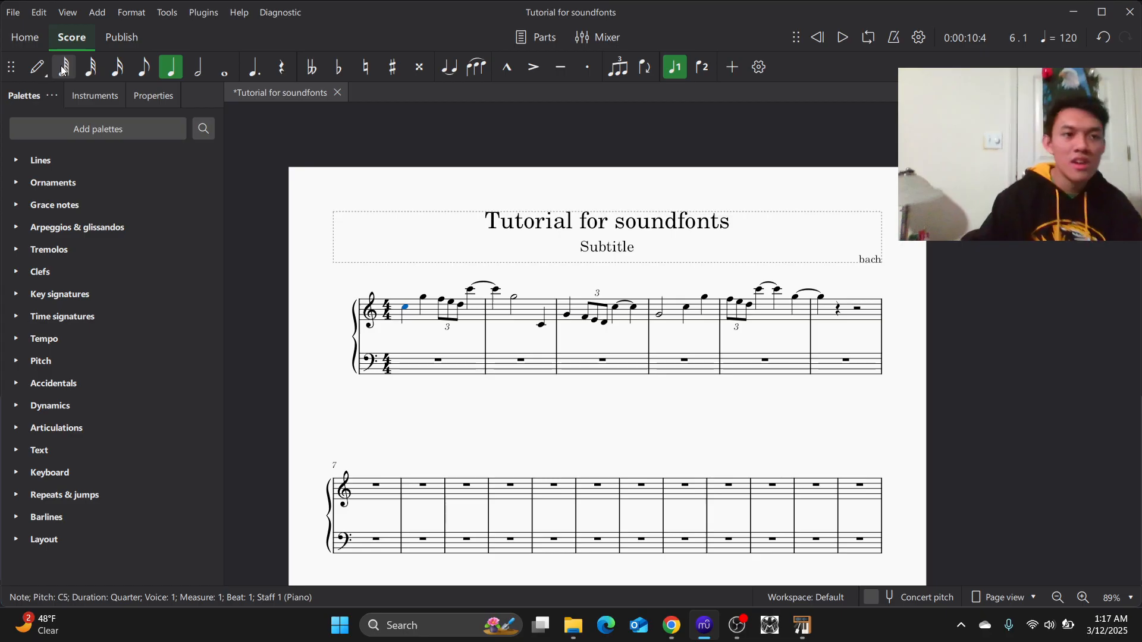
left_click(41, 69)
left_click(224, 67)
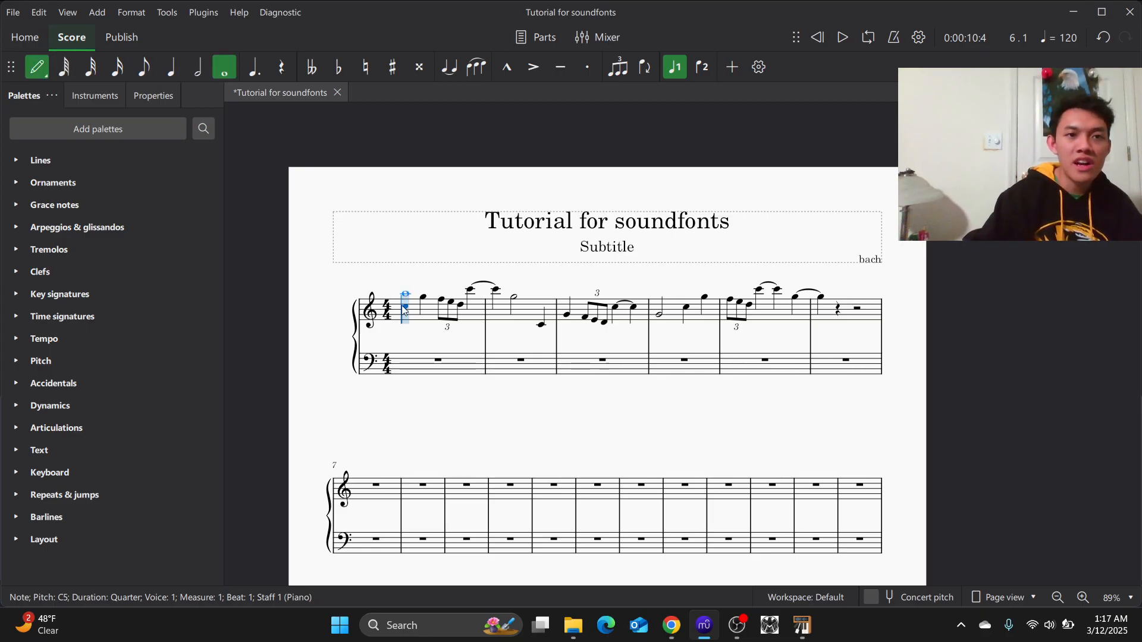
scroll(392, 493, "up", 4)
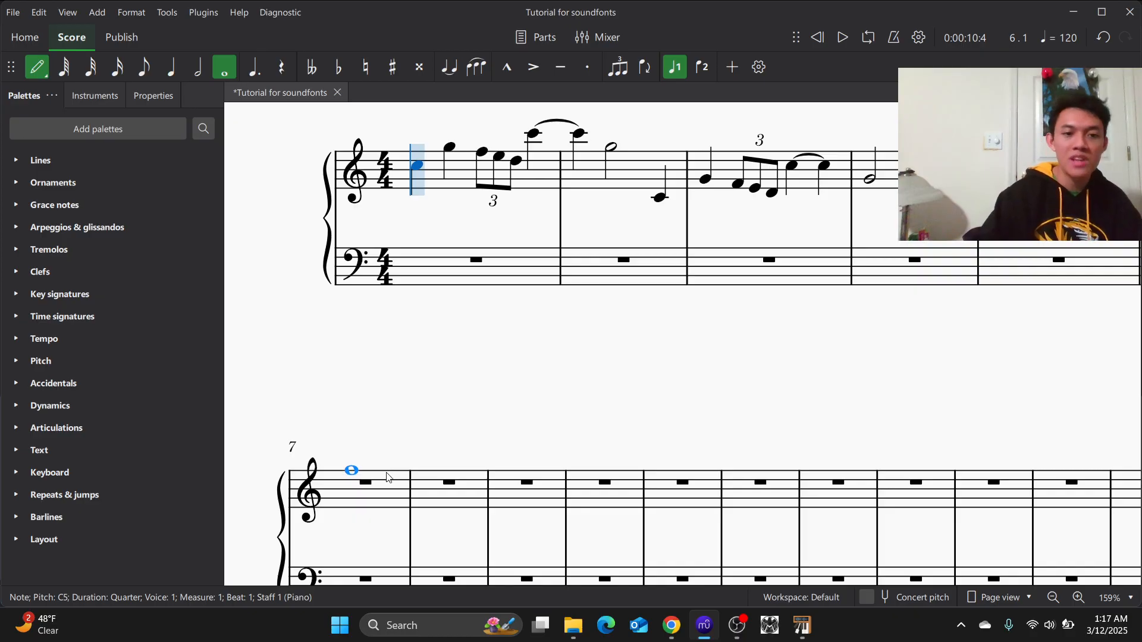
left_click(393, 474)
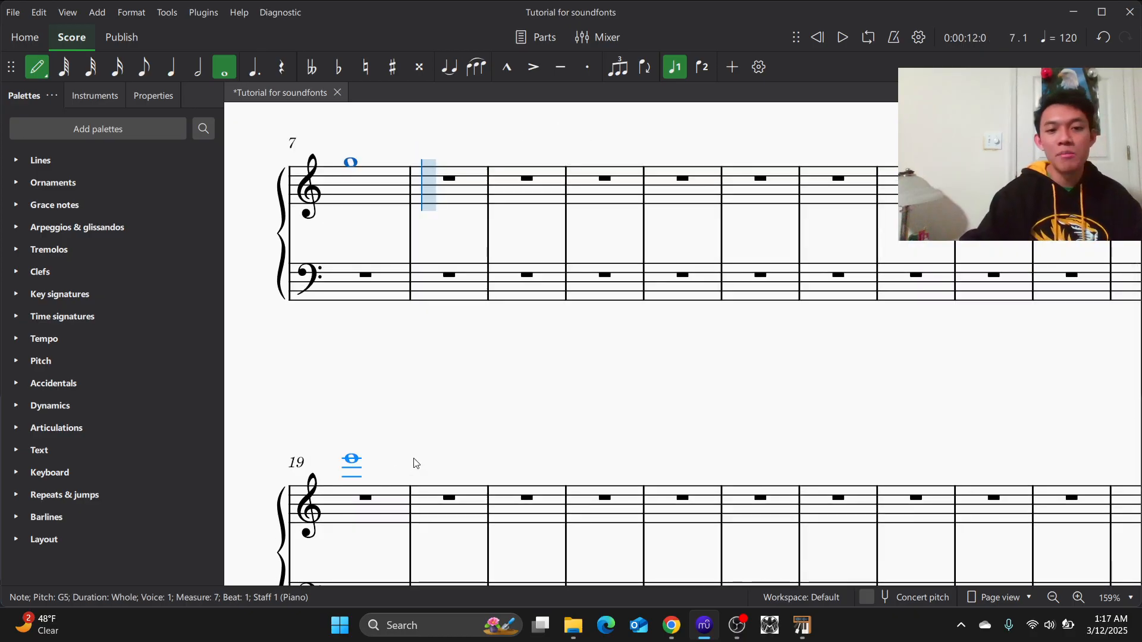
left_click(455, 162)
left_click(513, 164)
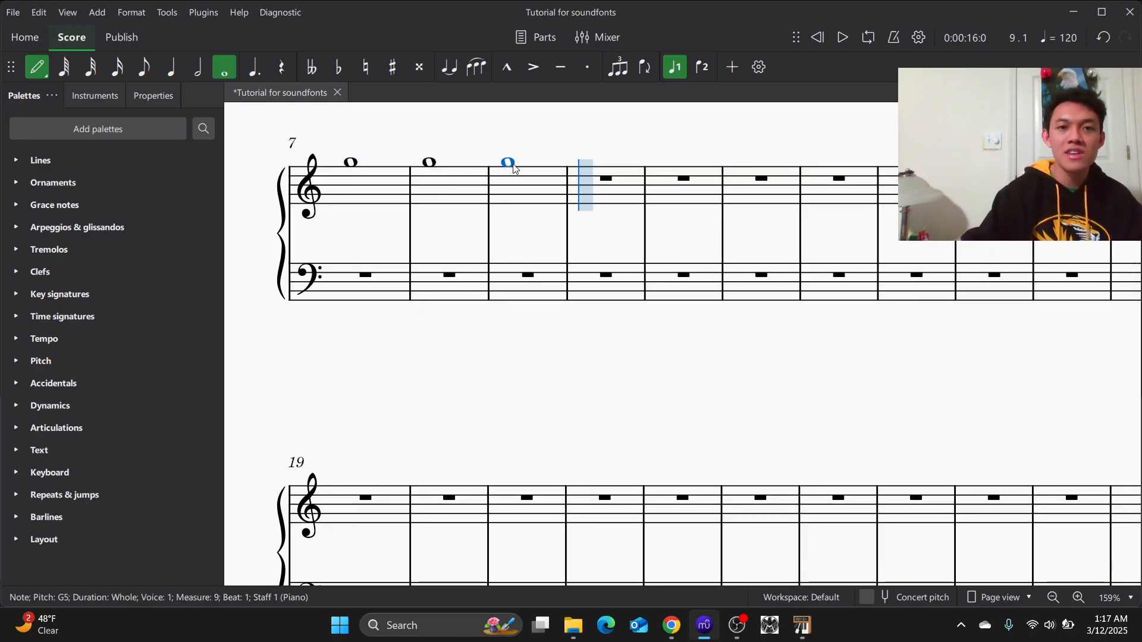
left_click(586, 162)
left_click(44, 66)
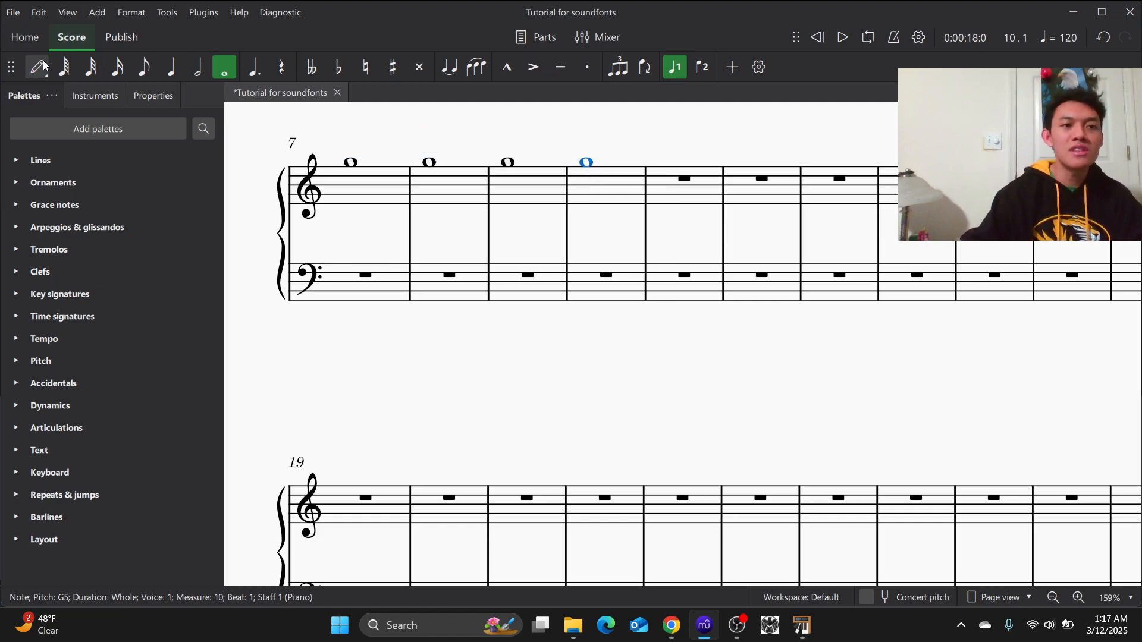
Tie the whole notes in measures 7 to 10 together, and clear the selection
left_click(387, 205)
left_click(515, 202, "shift")
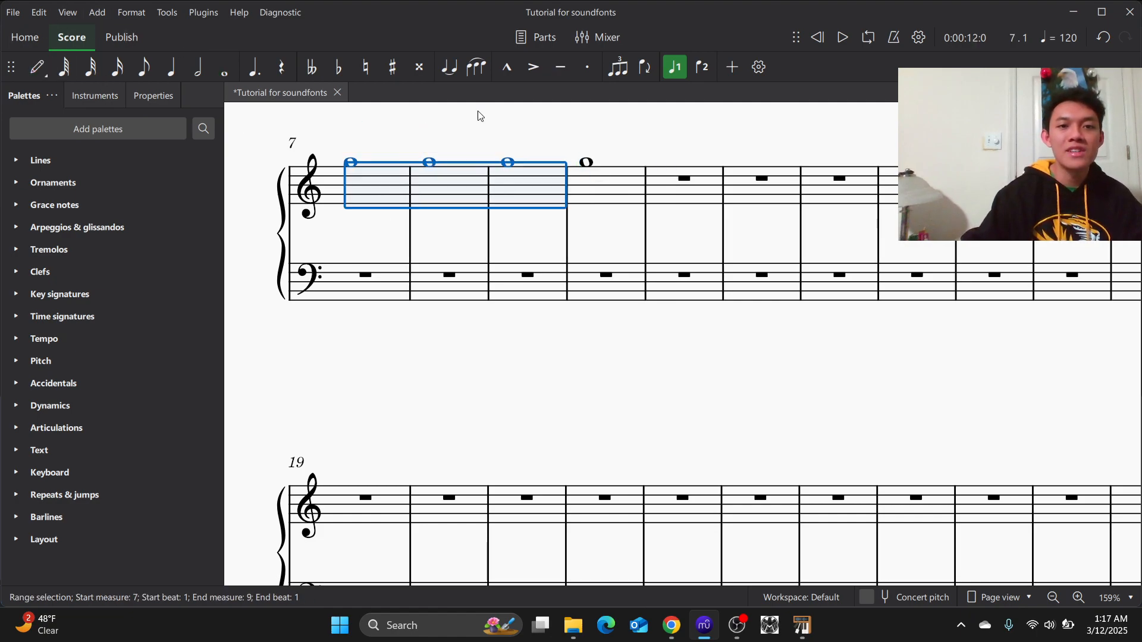
left_click(451, 70)
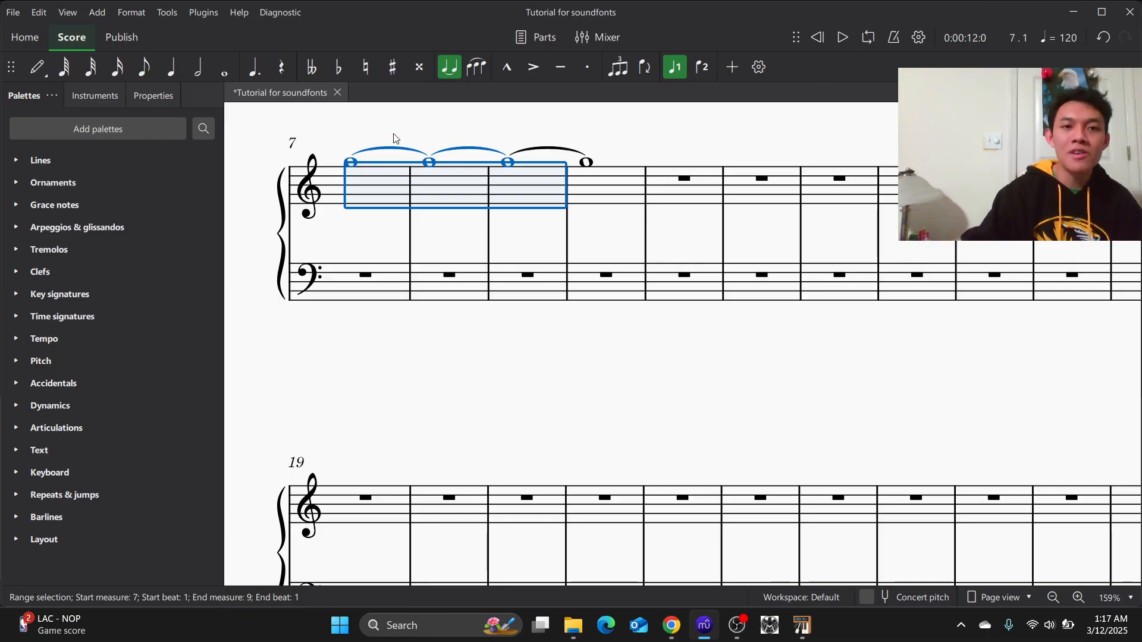
key("Escape")
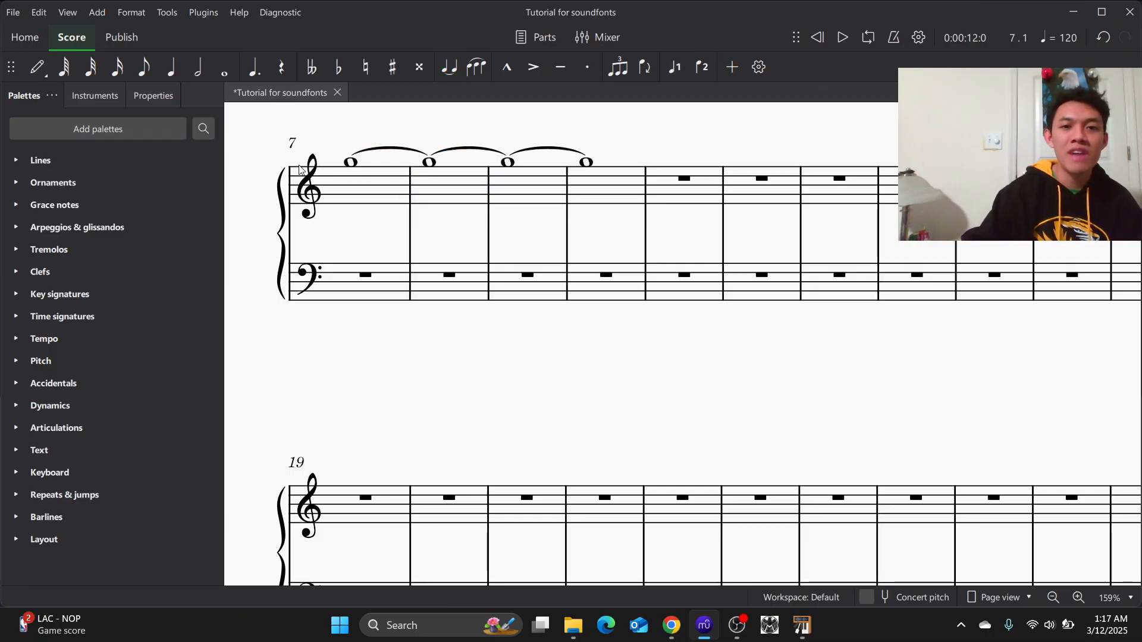
Play the tied G5 from measure 7, and pause in measure 10
left_click(387, 188)
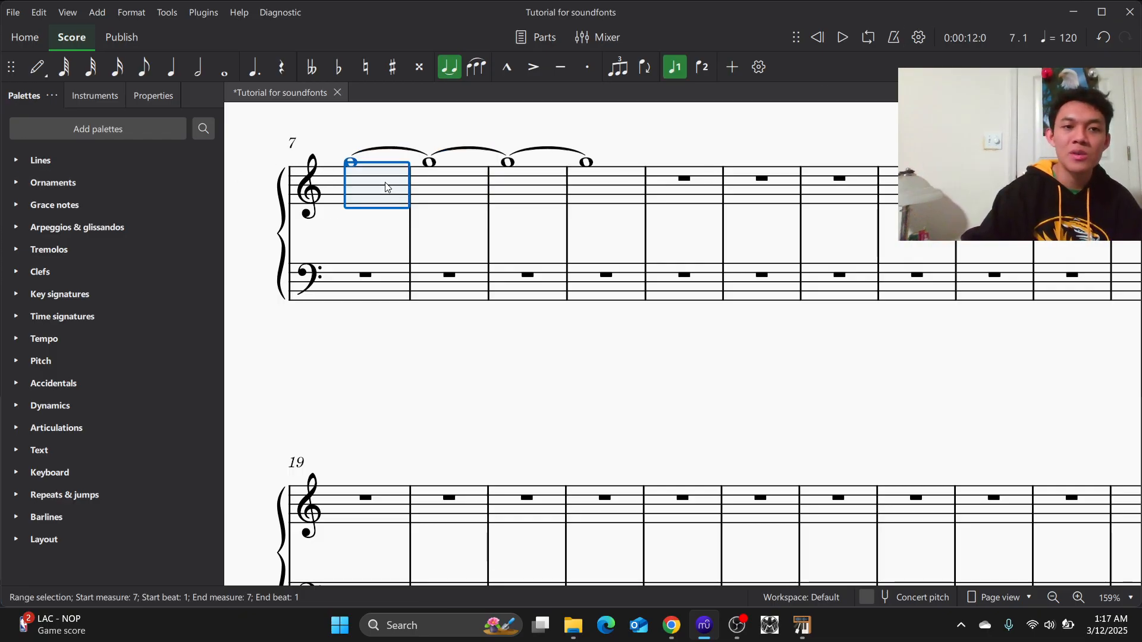
left_click(845, 38)
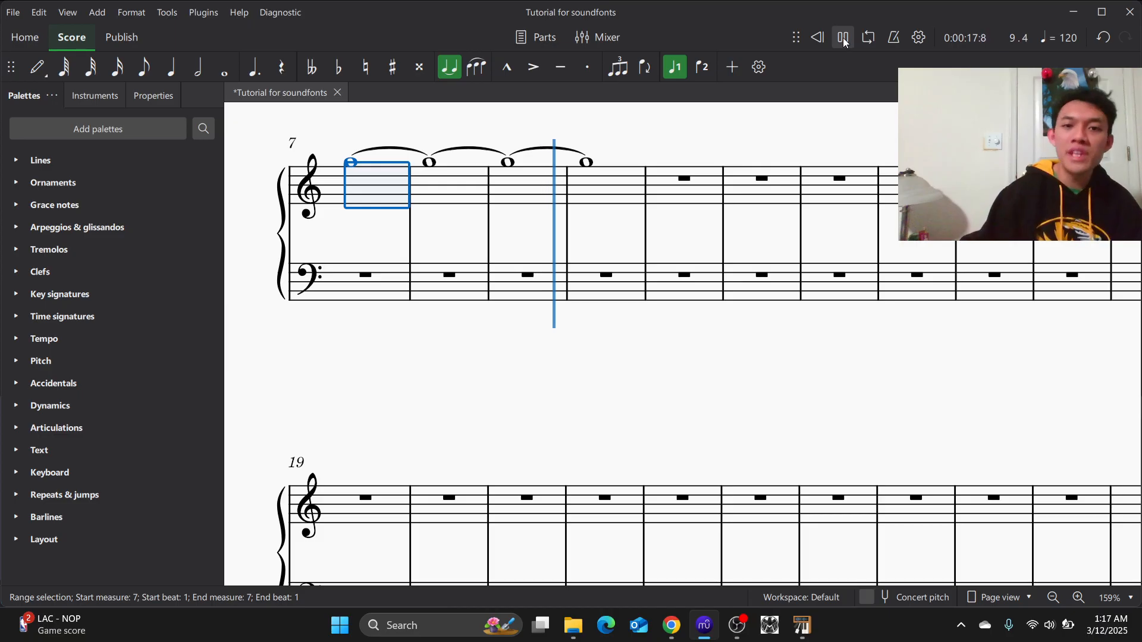
left_click(844, 38)
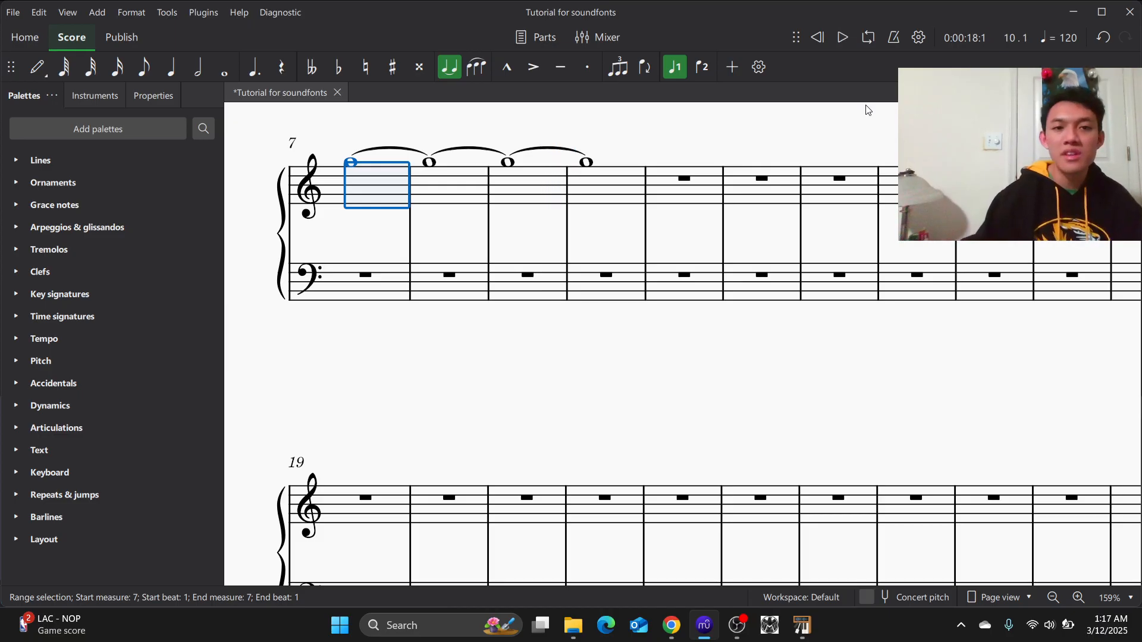
Copy the whole note of measure 10 into measures 11 and 12, and tie the notes from measure 10 to 12
left_click(599, 195)
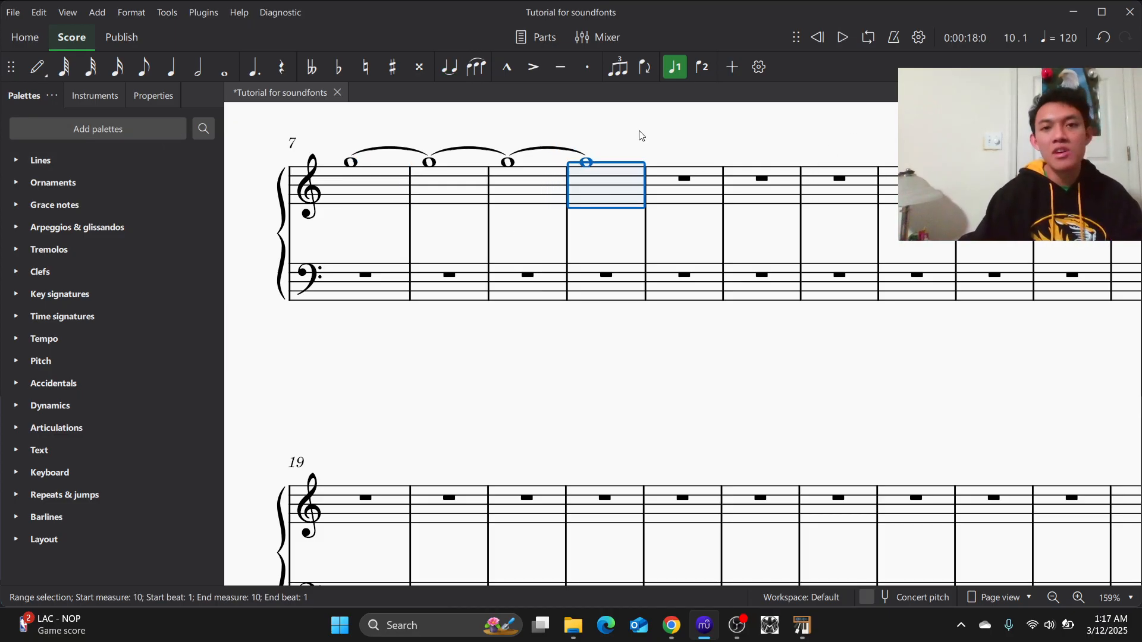
left_click(693, 181)
key("ctrl+v")
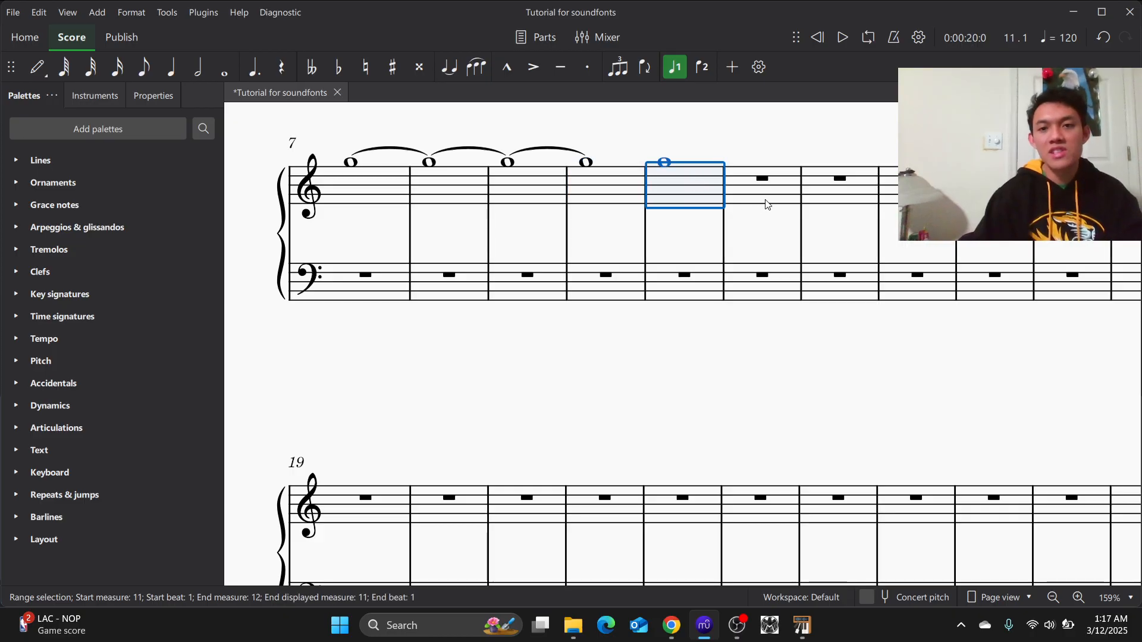
left_click(748, 201)
key("ctrl+v")
left_click(633, 188)
left_click(670, 189, "shift")
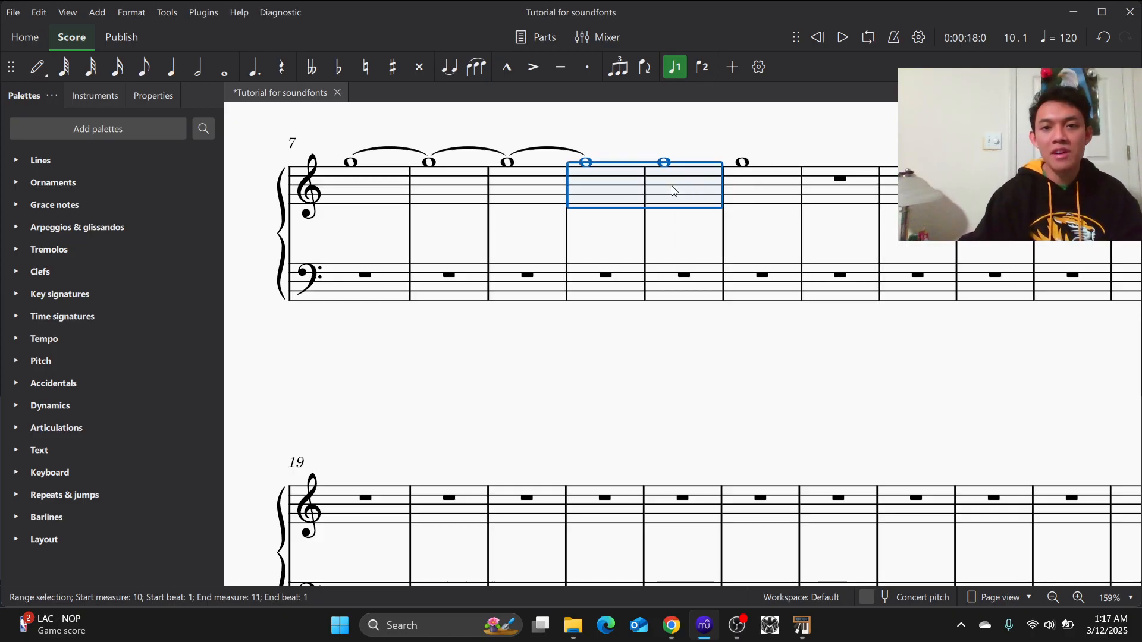
left_click(448, 67)
Play the extended tied note from measure 7, pause in measure 11, and clear the selection
left_click(364, 191)
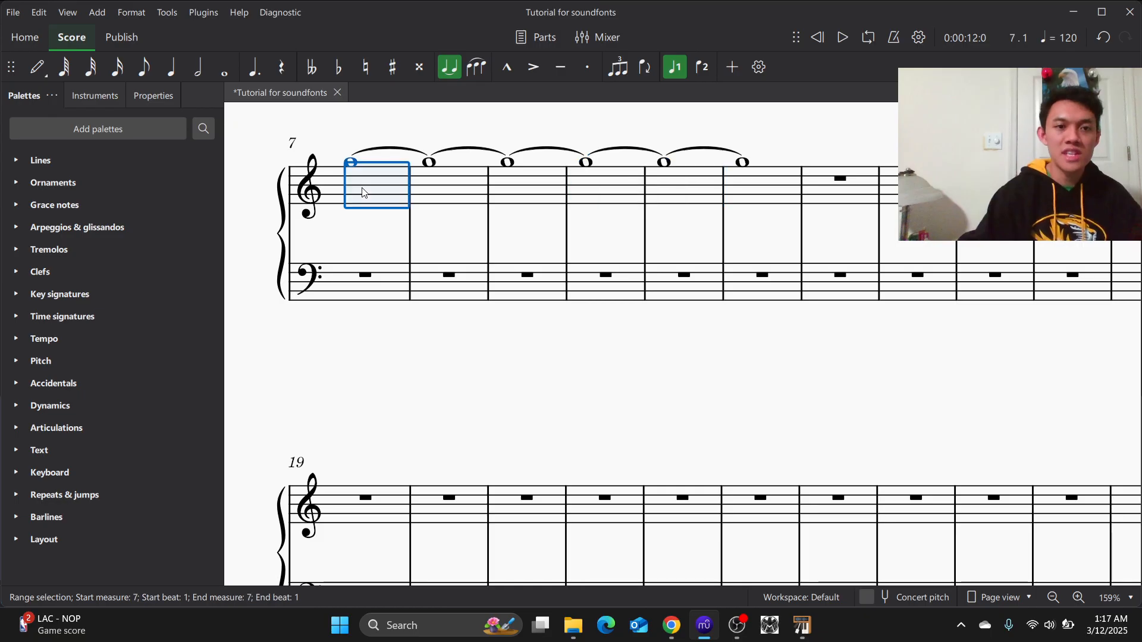
left_click(842, 39)
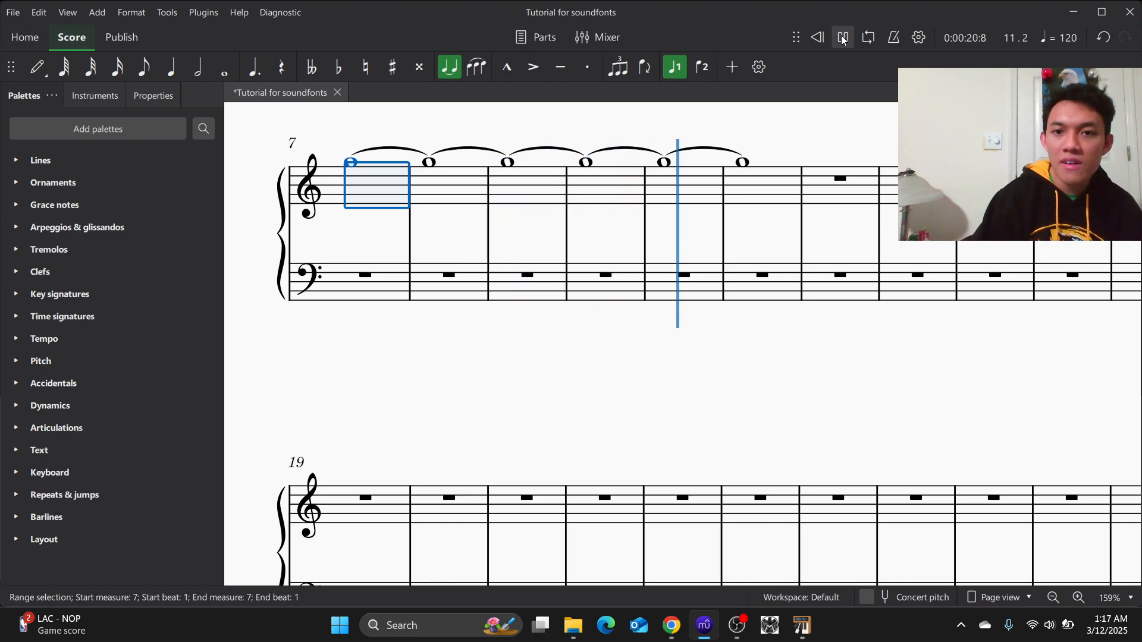
left_click(843, 40)
key("Escape")
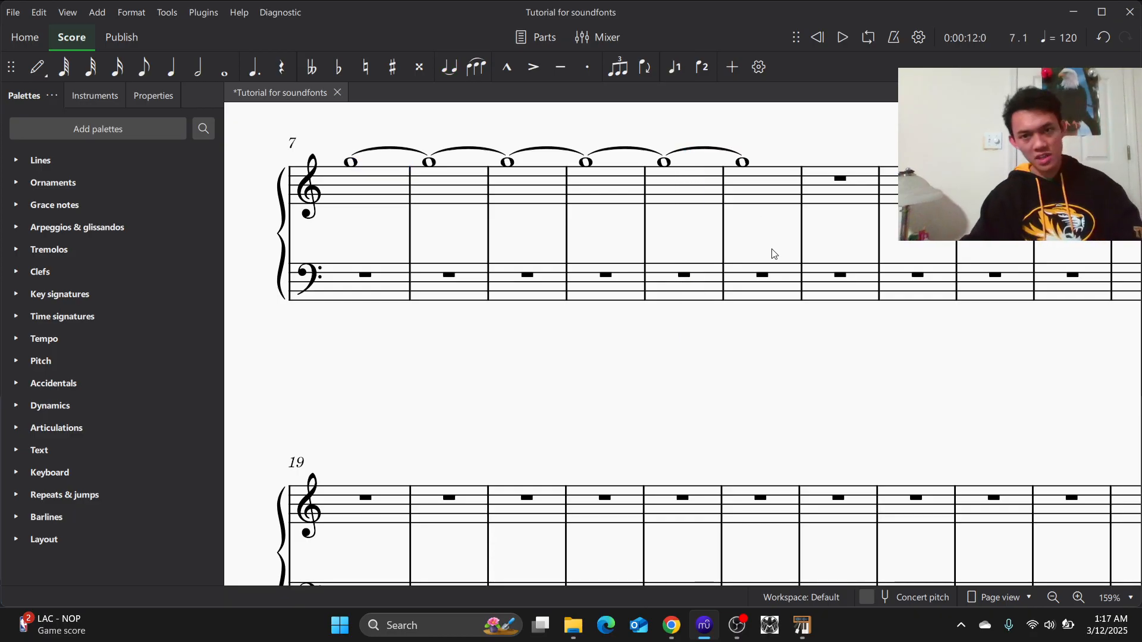
scroll(770, 255, "down", 5)
scroll(734, 319, "up", 4)
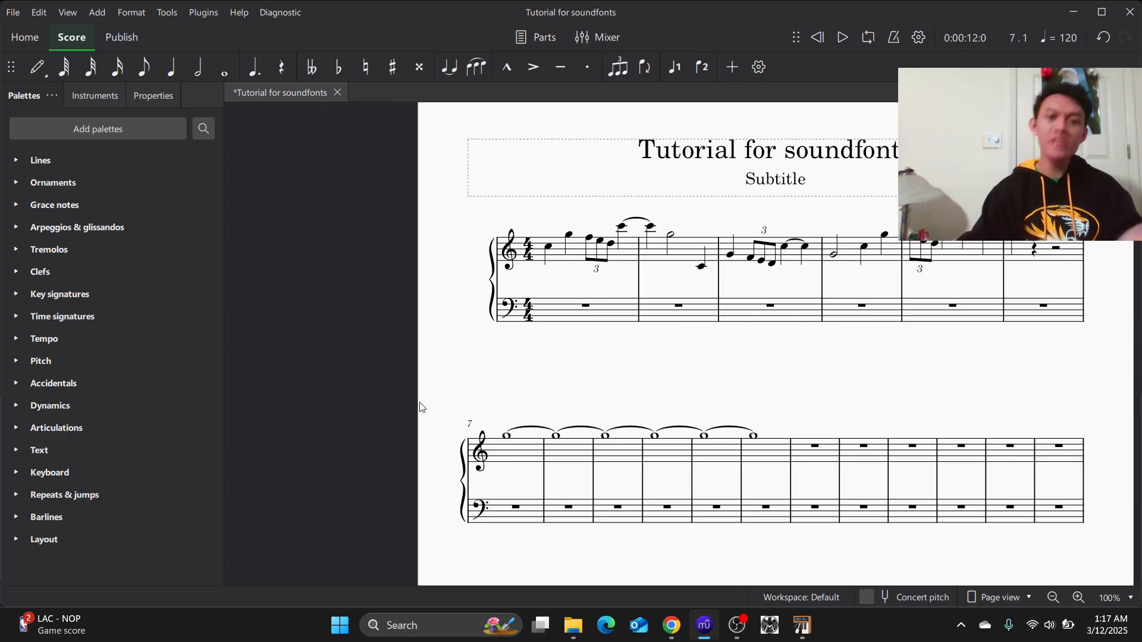
Transpose the treble melody from the start of measure 1 through the half note in measure 2 down to begin on G3
left_click(522, 467)
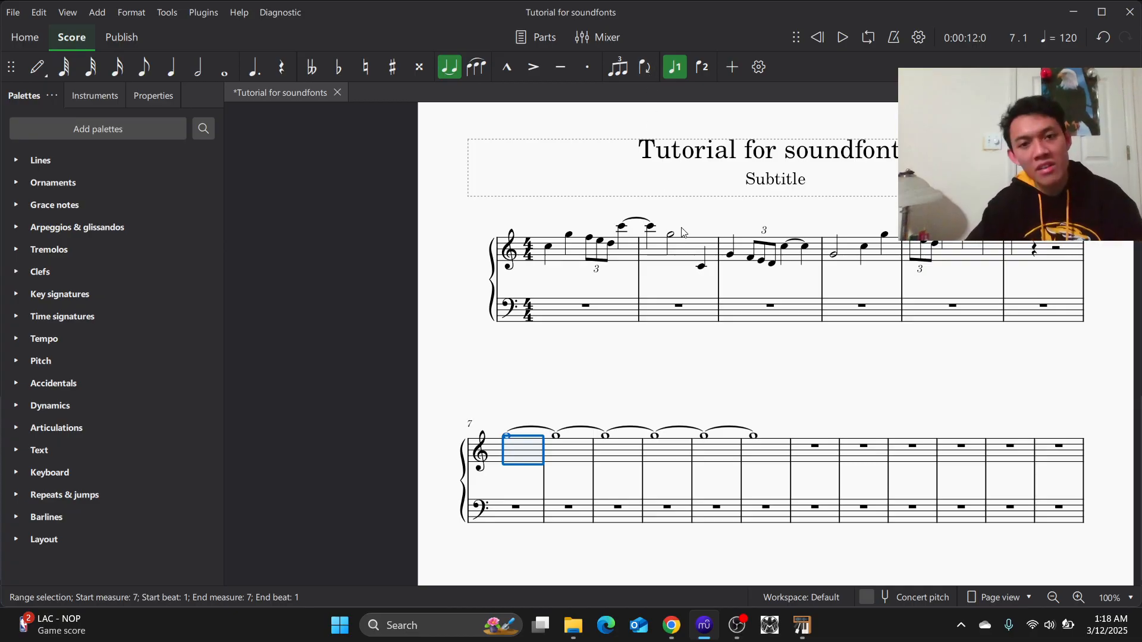
scroll(684, 232, "up", 3)
left_click(503, 237)
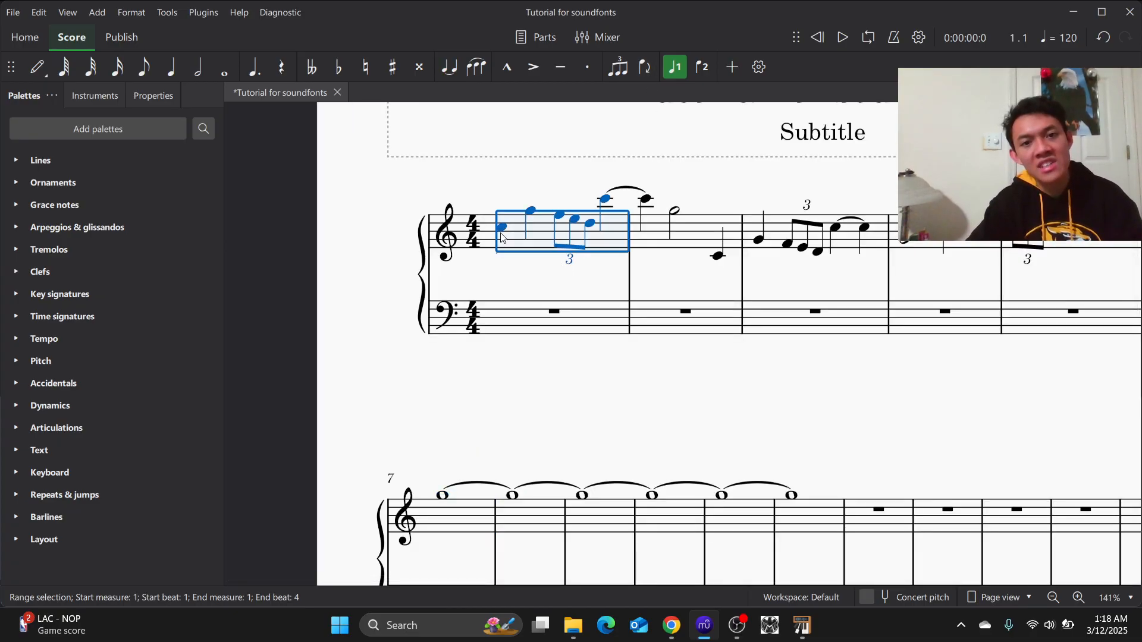
left_click(672, 218, "shift")
key("Down")
key("Down")
key("Down")
key("Down")
key("Down")
key("Down")
key("Down")
key("Down")
key("Down")
key("Down")
key("Down")
key("Down")
key("Down")
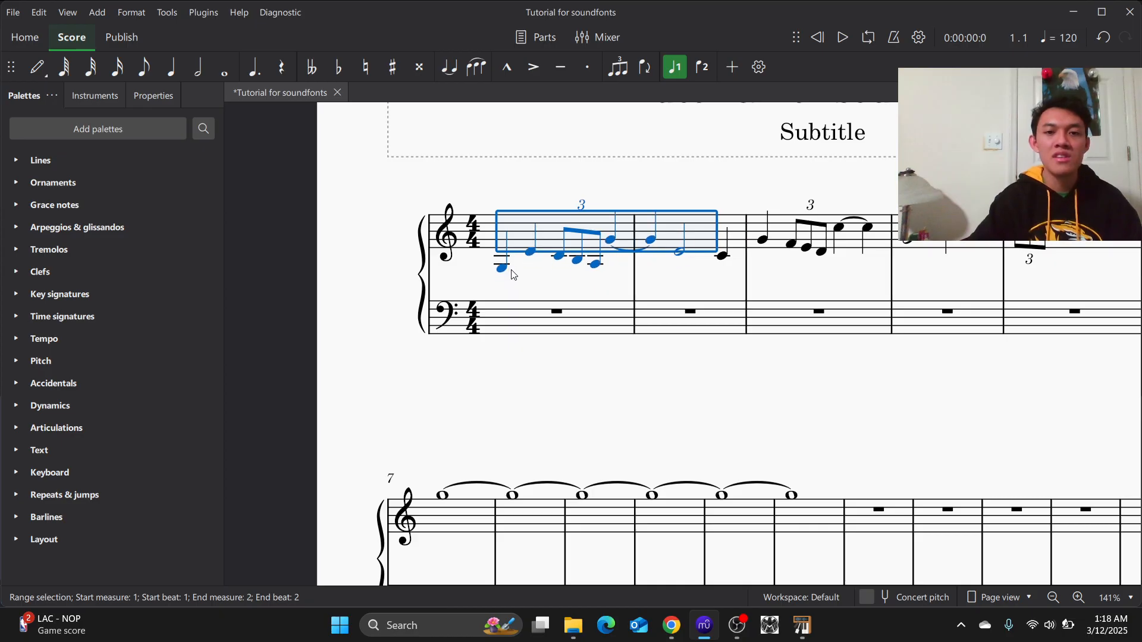
Move the lowered passage in measures 1 and 2 from the treble to the bass staff, and transpose it down to begin on D3
key("ctrl+c")
left_click(521, 307)
key("ctrl+v")
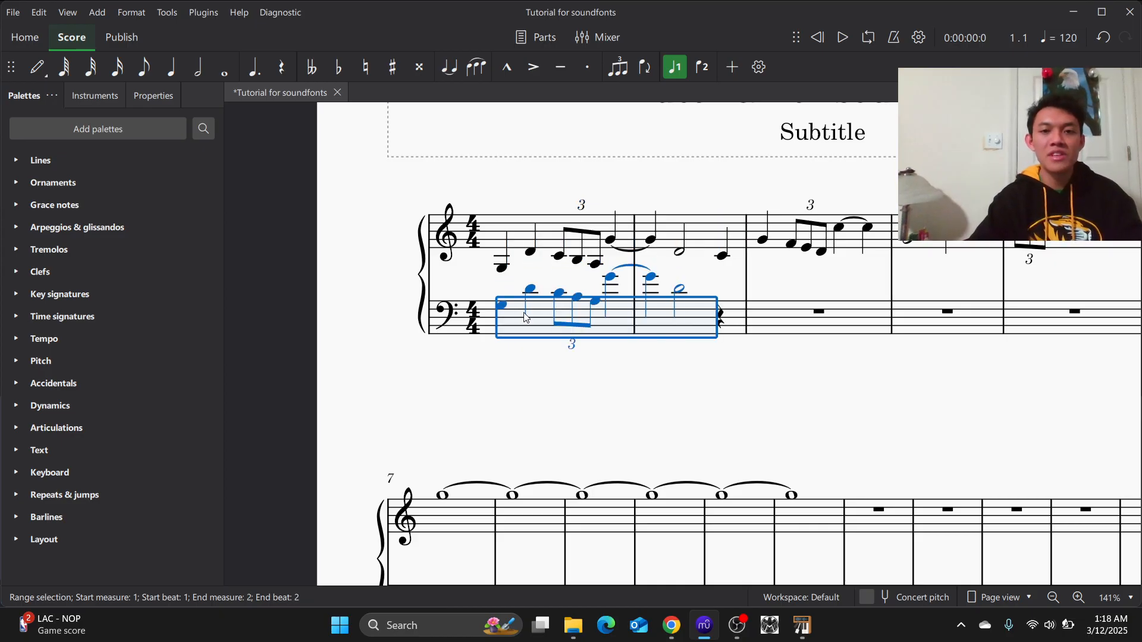
left_click(503, 267)
left_click(683, 257, "shift")
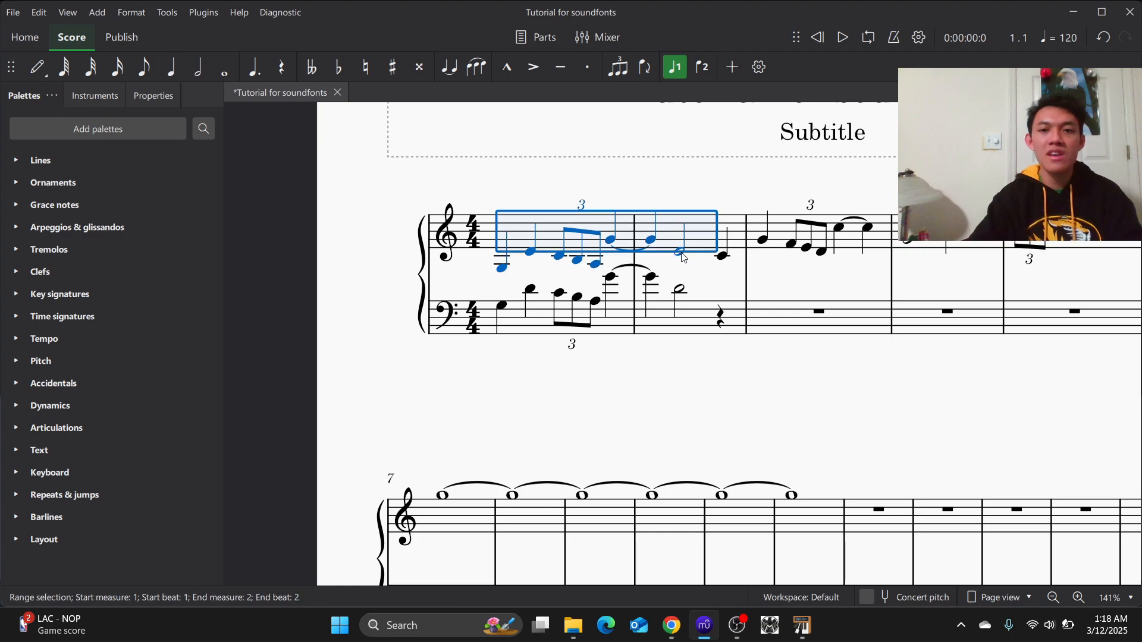
key("Delete")
left_click(674, 296)
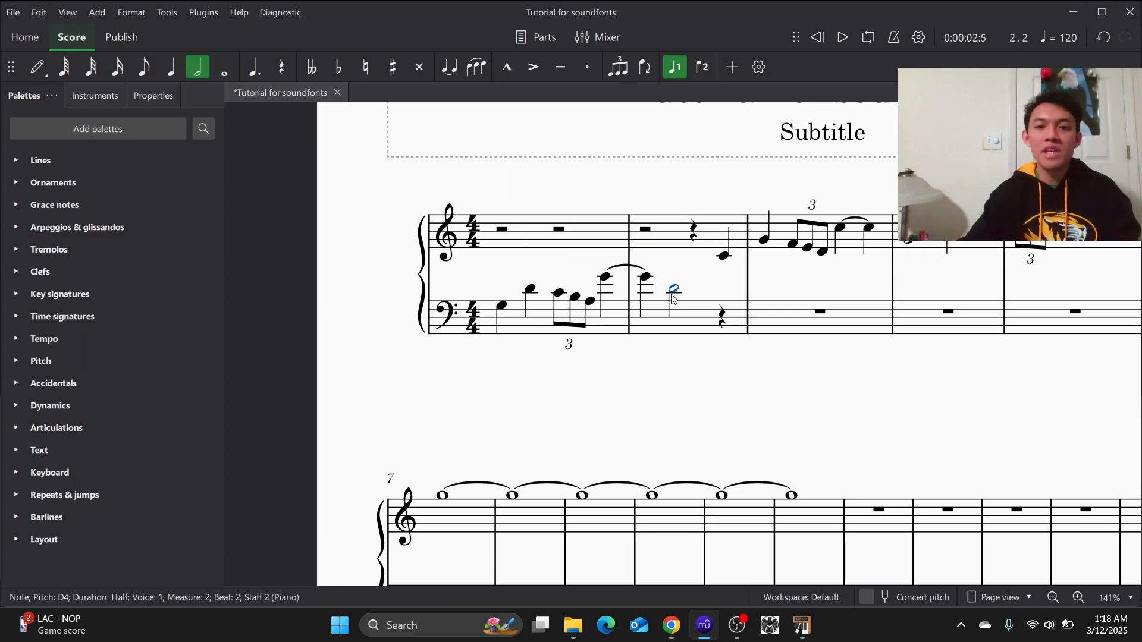
left_click(500, 310, "shift")
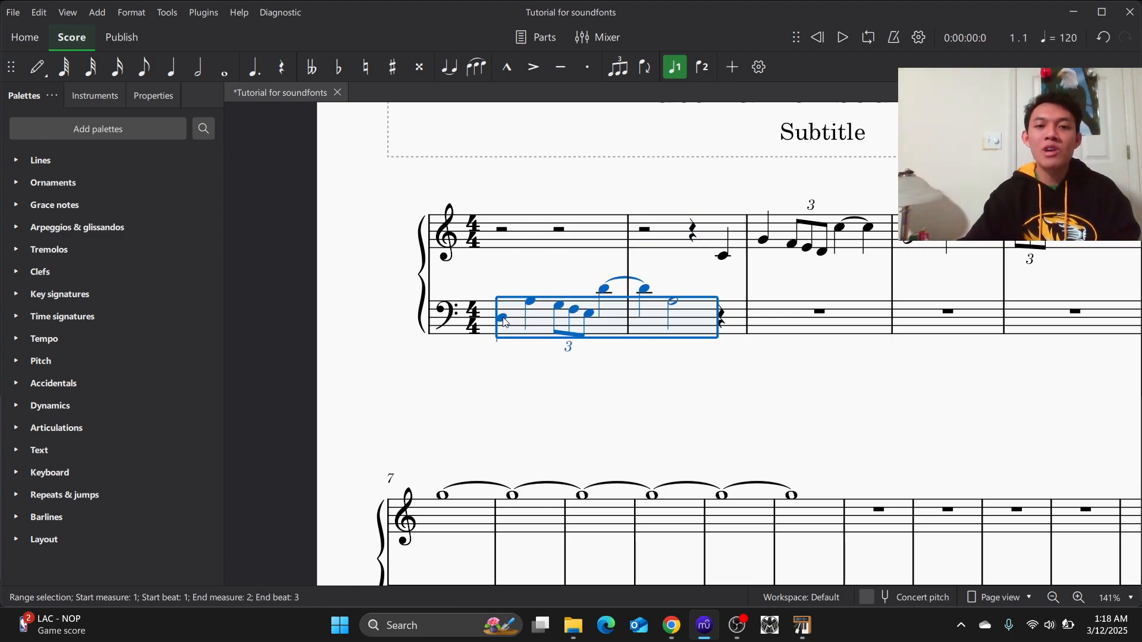
Check the Piano's sound assignment in the mixer, and close the mixer
left_click(604, 37)
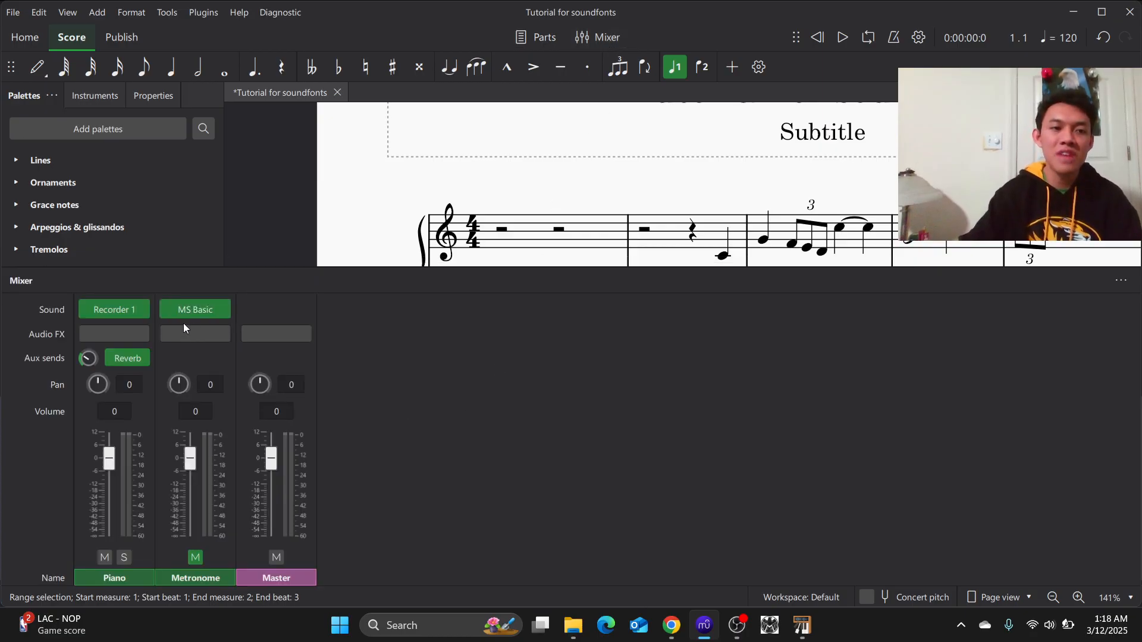
left_click(563, 171)
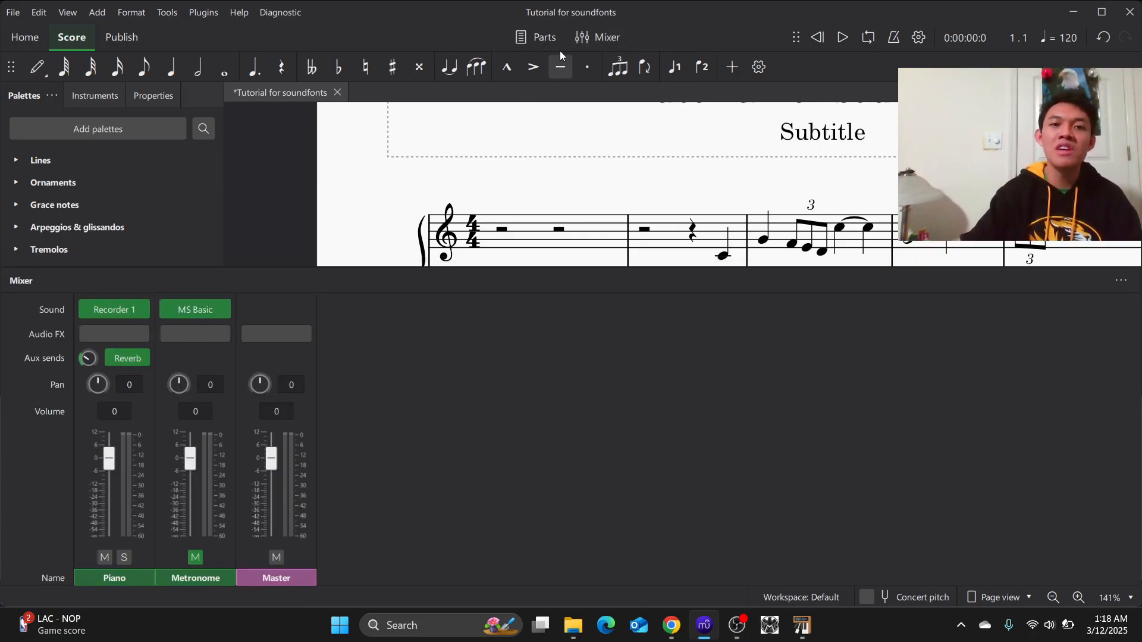
left_click(599, 39)
Try B3 for the second bass note in measure 1, and lower it to G3
left_click(530, 302)
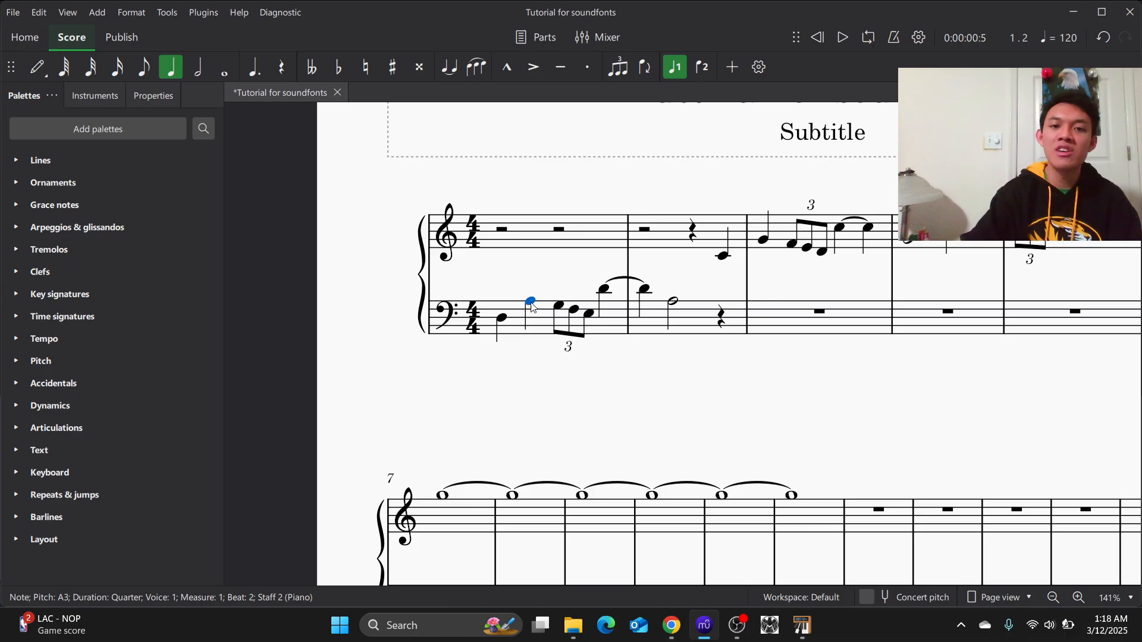
key("Up")
key("Up")
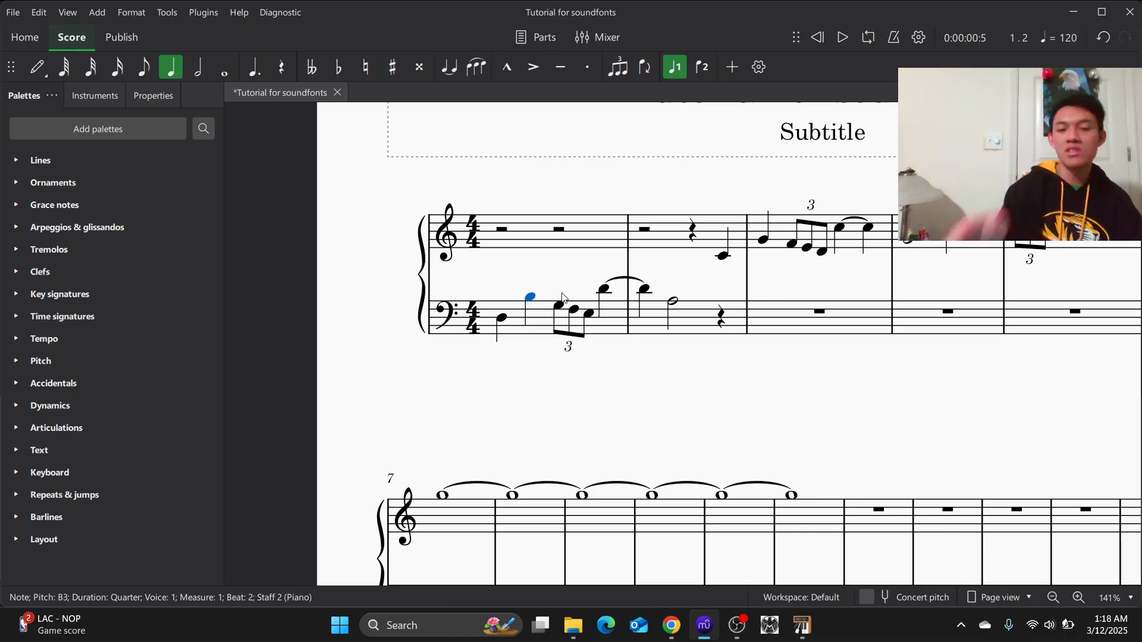
key("Down")
key("Down")
key("Down")
key("Down")
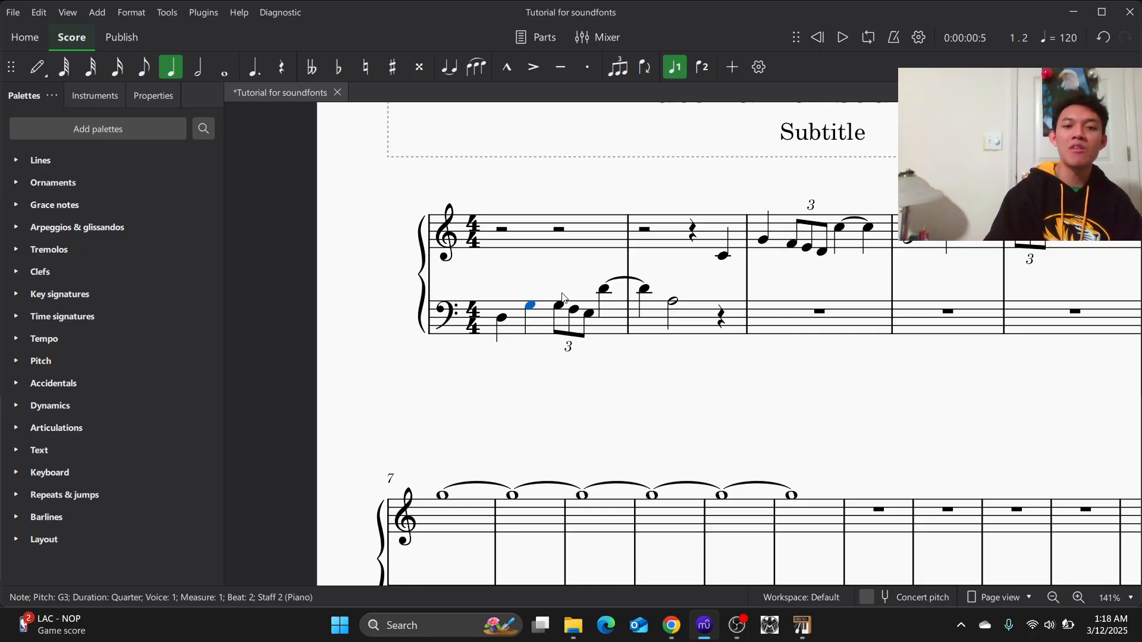
Audition the first bass note of measure 1, and preview the Polyphone SoundFont Editor window
left_click(502, 320)
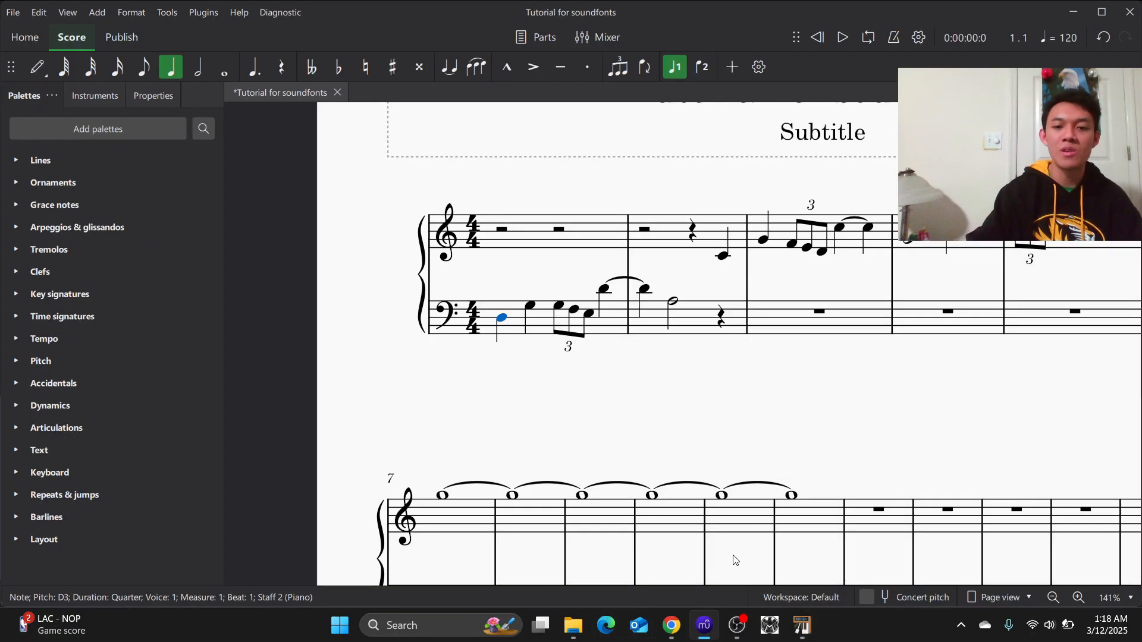
mouse_move(802, 625)
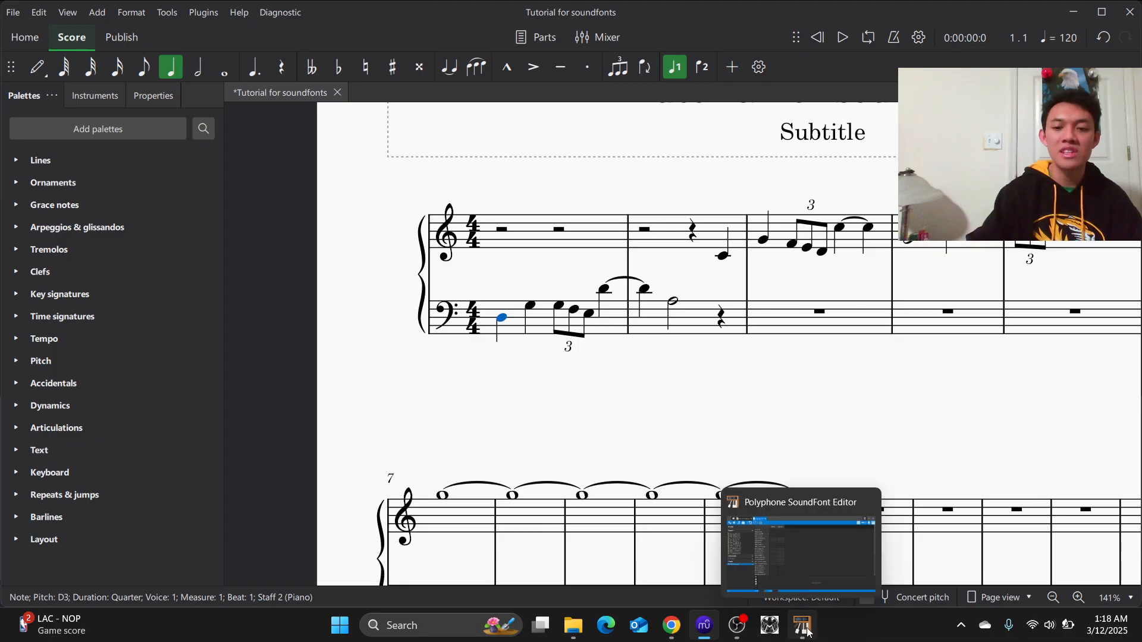
mouse_move(793, 569)
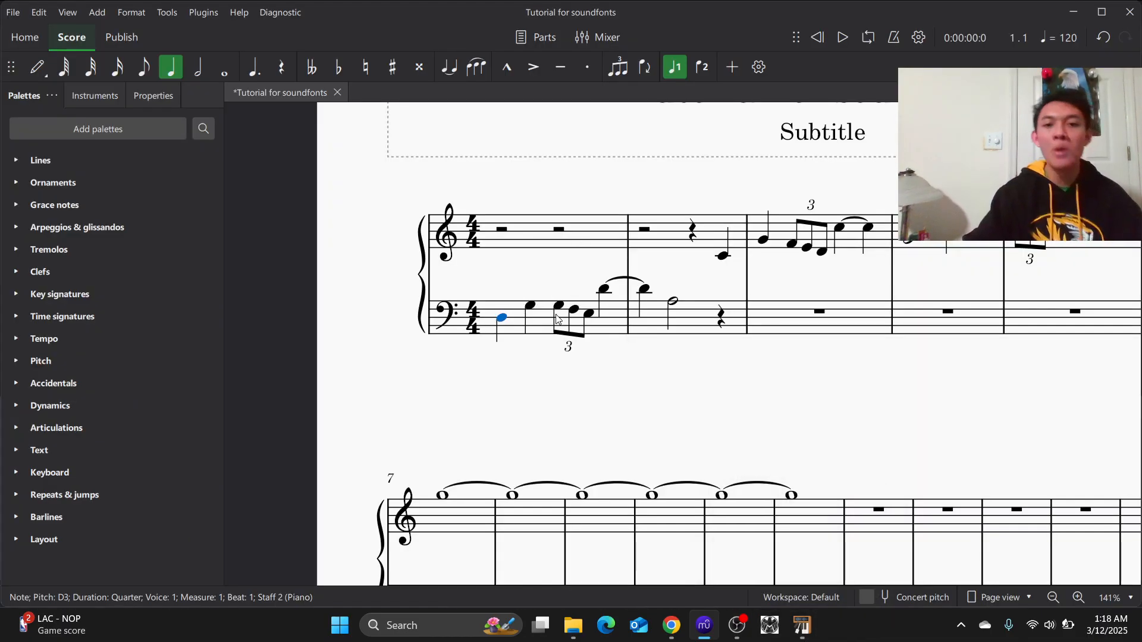
Select the bass passage in measure 1 and play it back
left_click(622, 318)
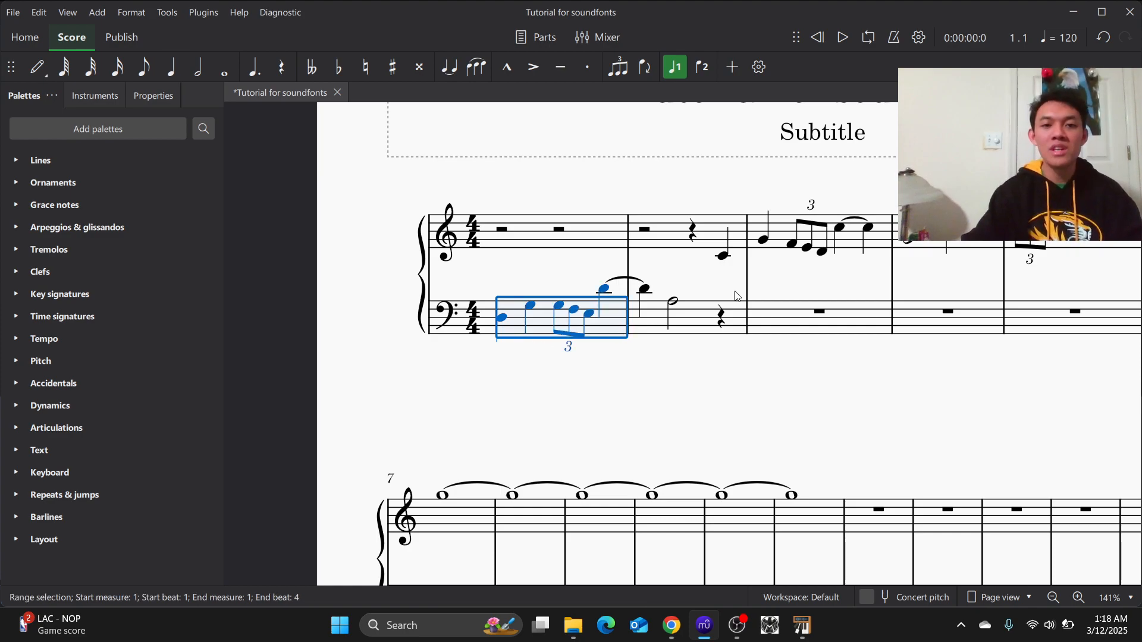
left_click(836, 41)
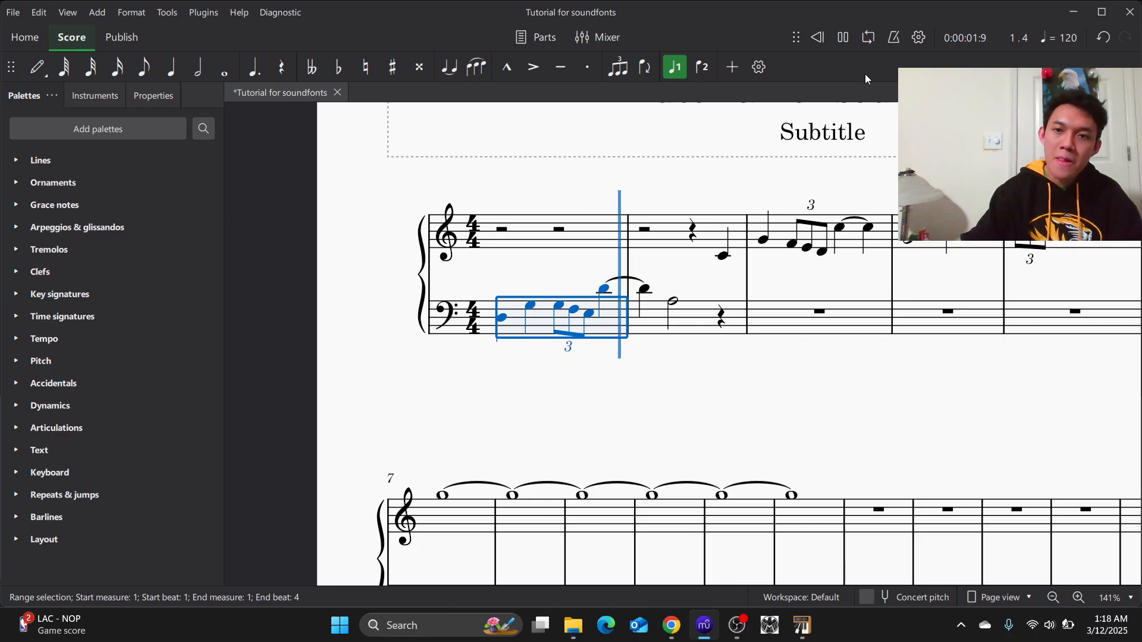
left_click(843, 37)
Transpose the selected bass passage in measure 1 up two octaves so it begins on D5
key("Up")
key("Up")
key("Up")
key("Up")
key("Up")
key("Up")
key("Up")
key("Up")
key("Up")
key("Up")
key("Up")
key("Up")
key("Up")
key("Up")
key("Up")
key("Up")
key("Up")
key("Up")
key("Up")
key("Up")
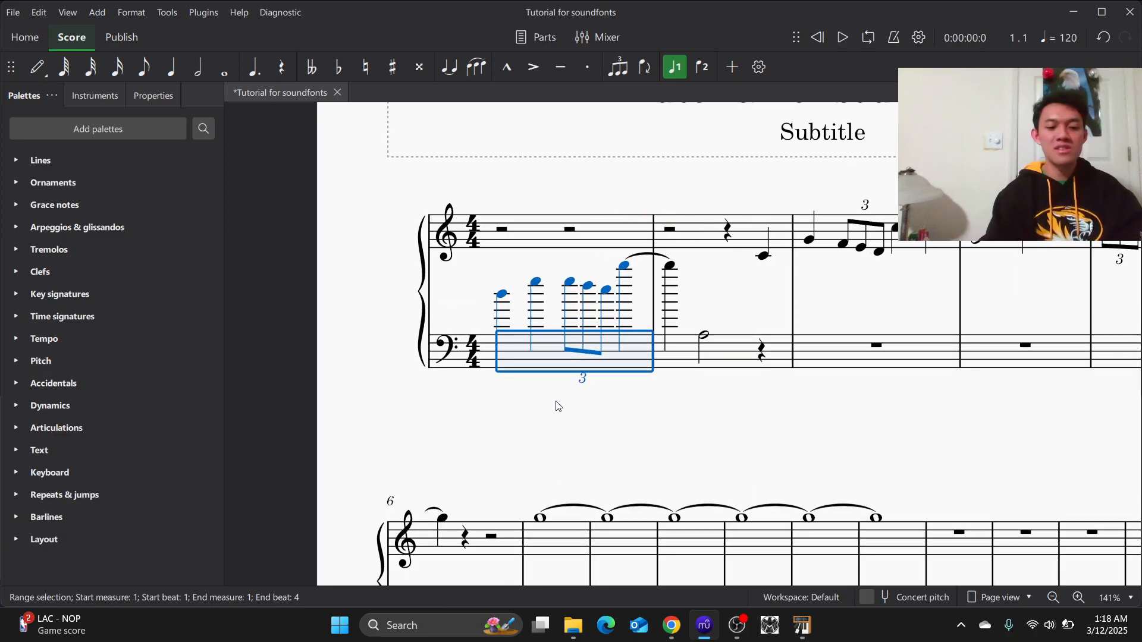
Move the raised passage in measure 1 to the treble staff, and delete the leftover D6 at the start of bass measure 2
key("Delete")
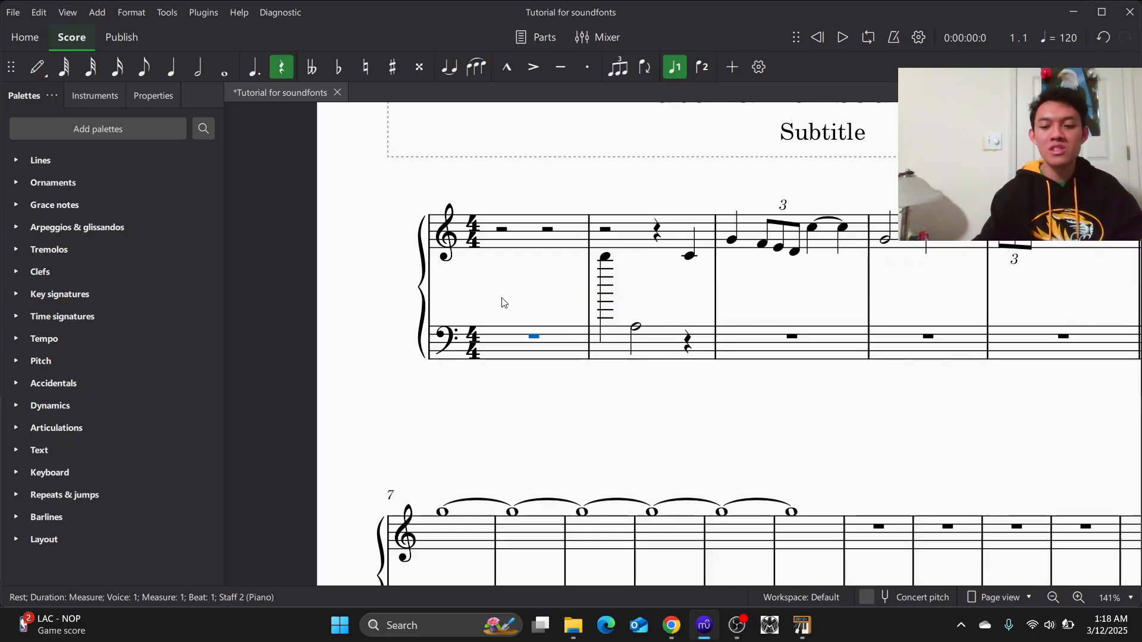
left_click(507, 241)
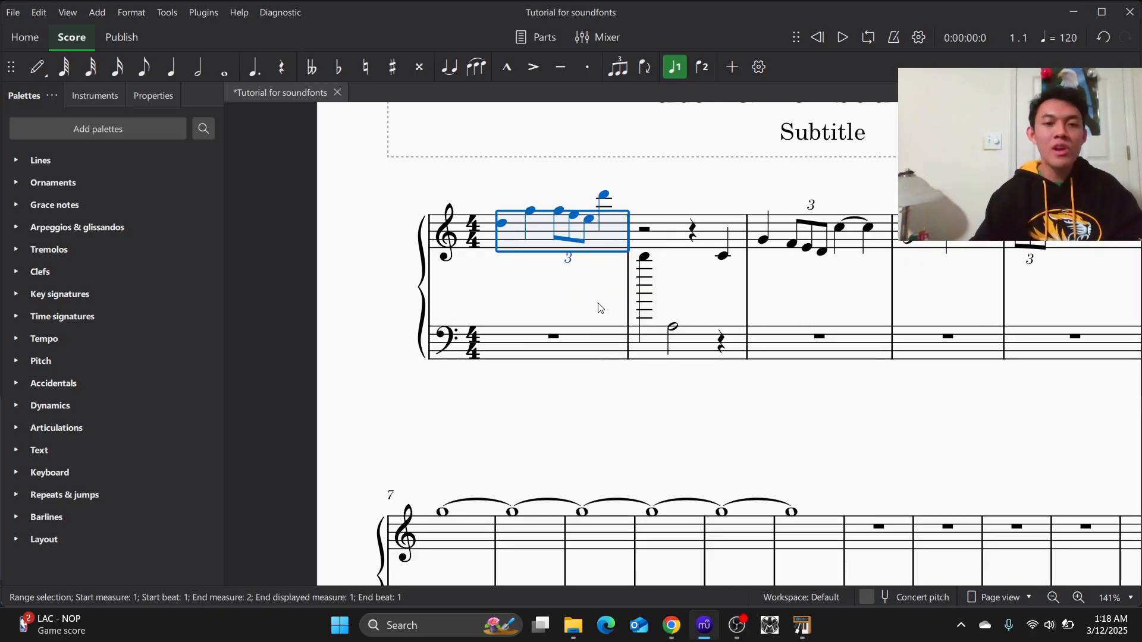
key("ctrl+v")
left_click(647, 302)
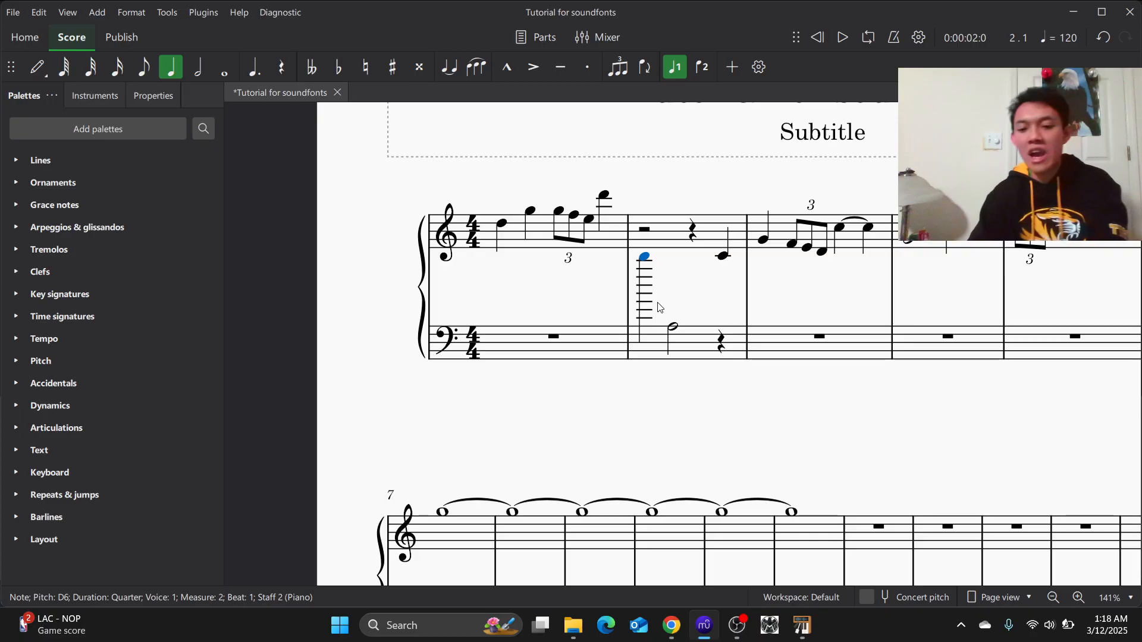
key("Delete")
Try raising the first treble note of measure 1 step by step to F7 to audition the high pitches
left_click(503, 221)
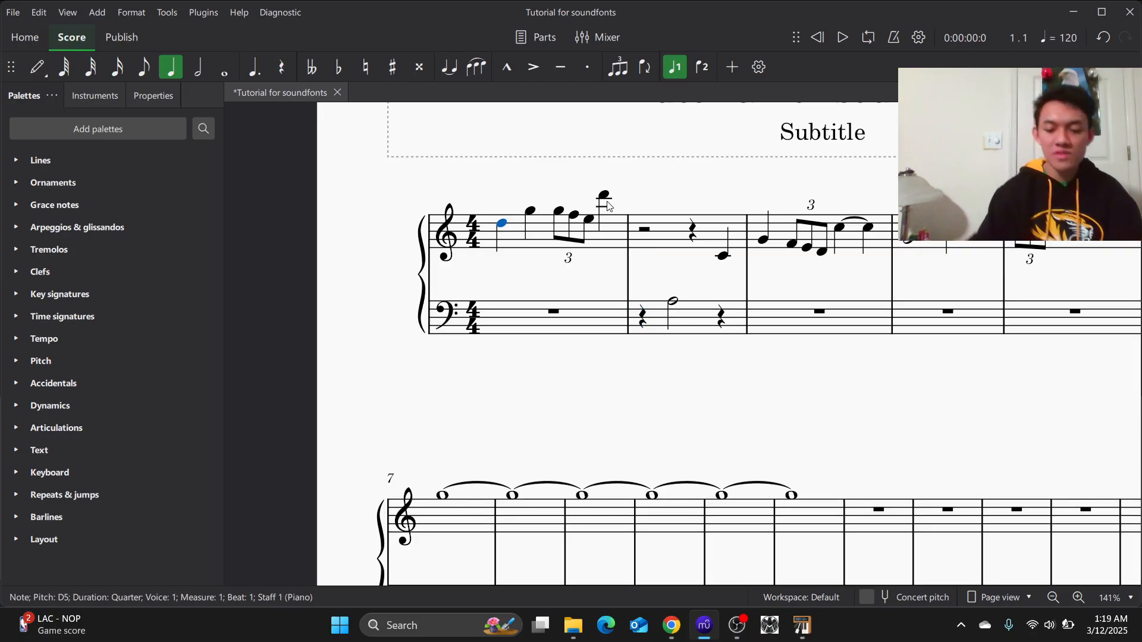
key("Up")
key("Up")
key("Up")
key("Up")
key("Up")
key("Up")
key("Up")
key("Up")
key("Up")
key("Up")
key("Up")
key("Up")
key("Up")
key("Up")
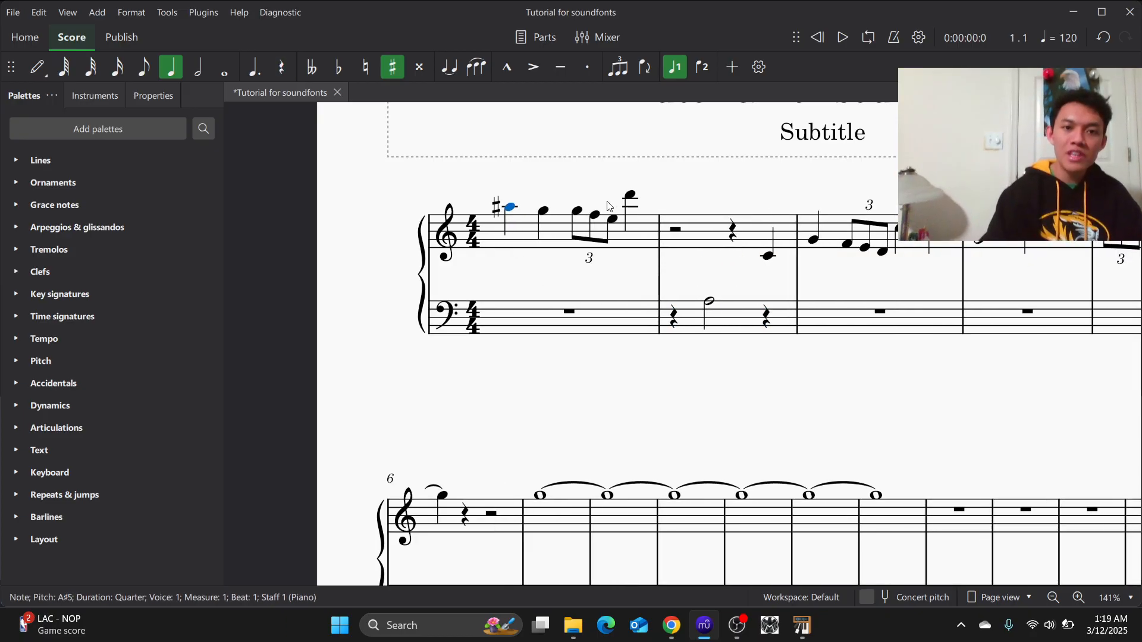
key("Up")
key("Up")
key("Up")
key("Up")
key("Up")
key("Up")
key("Up")
key("Up")
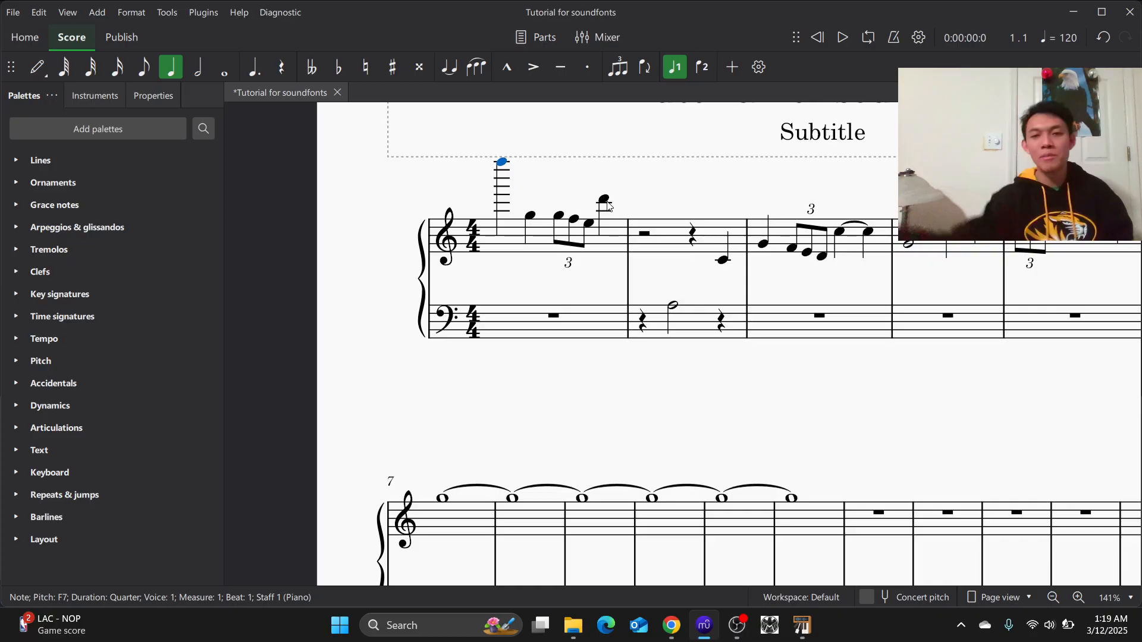
Lower the first treble note of measure 1 back down to D5, auditioning each pitch
key("Down")
key("Down")
key("Down")
key("Down")
key("Down")
key("Down")
key("Down")
key("Down")
key("Down")
key("Down")
key("Down")
key("Down")
key("Down")
key("Down")
key("Down")
key("Down")
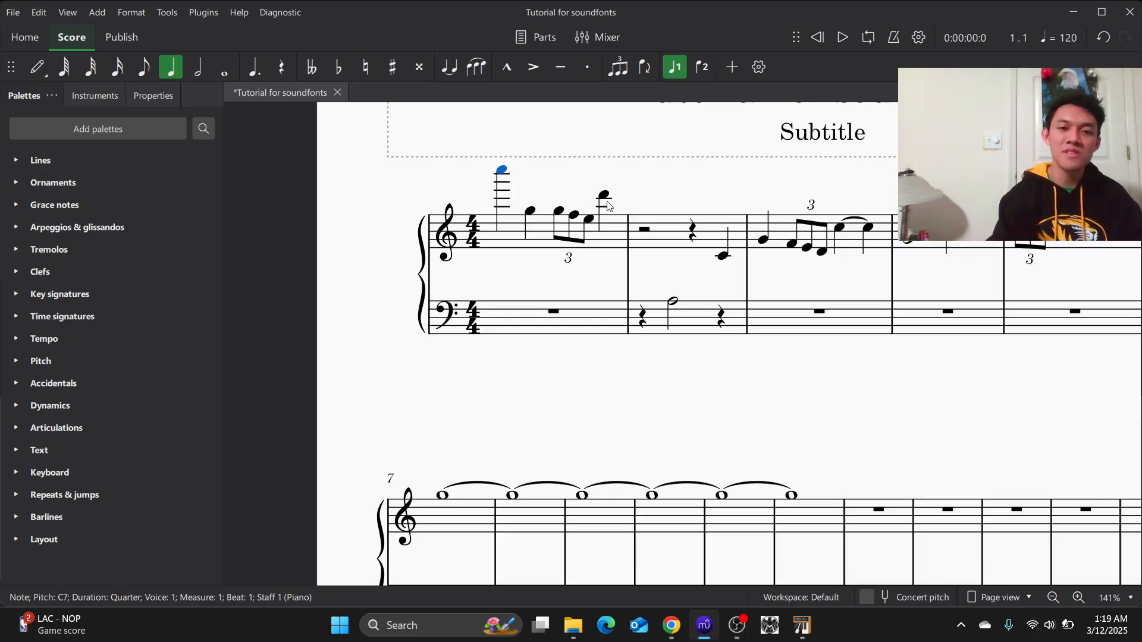
key("Down")
key("Down")
key("Down")
key("Down")
key("Down")
key("Down")
key("Down")
key("Down")
key("Down")
key("Down")
key("Down")
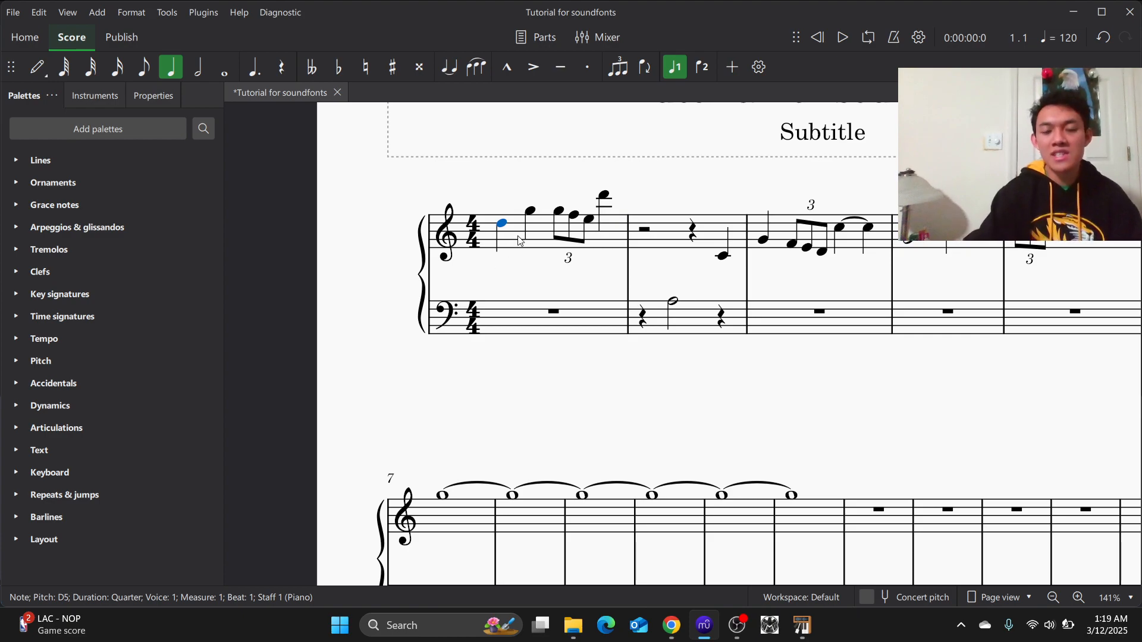
Play back the treble passage in measure 1, and raise the Piano's reverb send level in the mixer
left_click(852, 36)
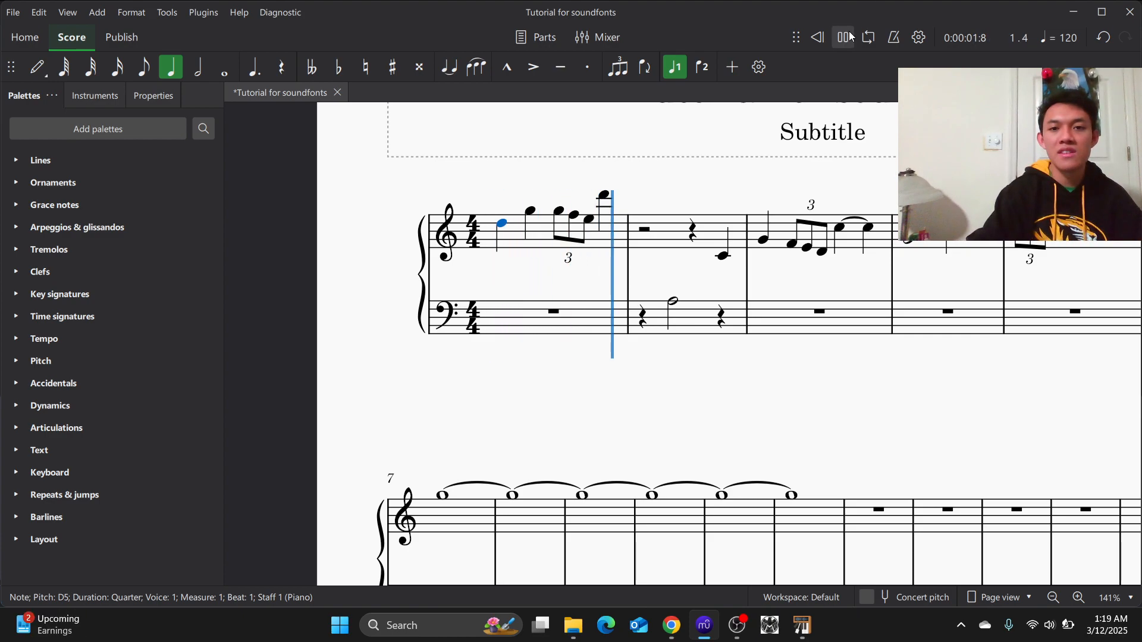
left_click(851, 37)
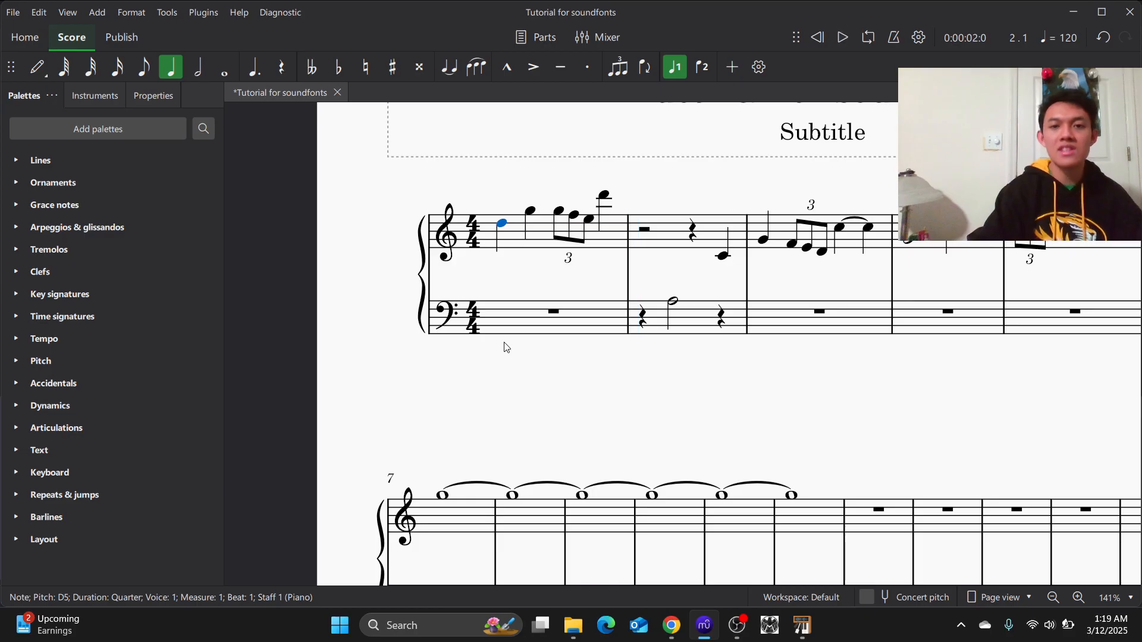
left_click(597, 37)
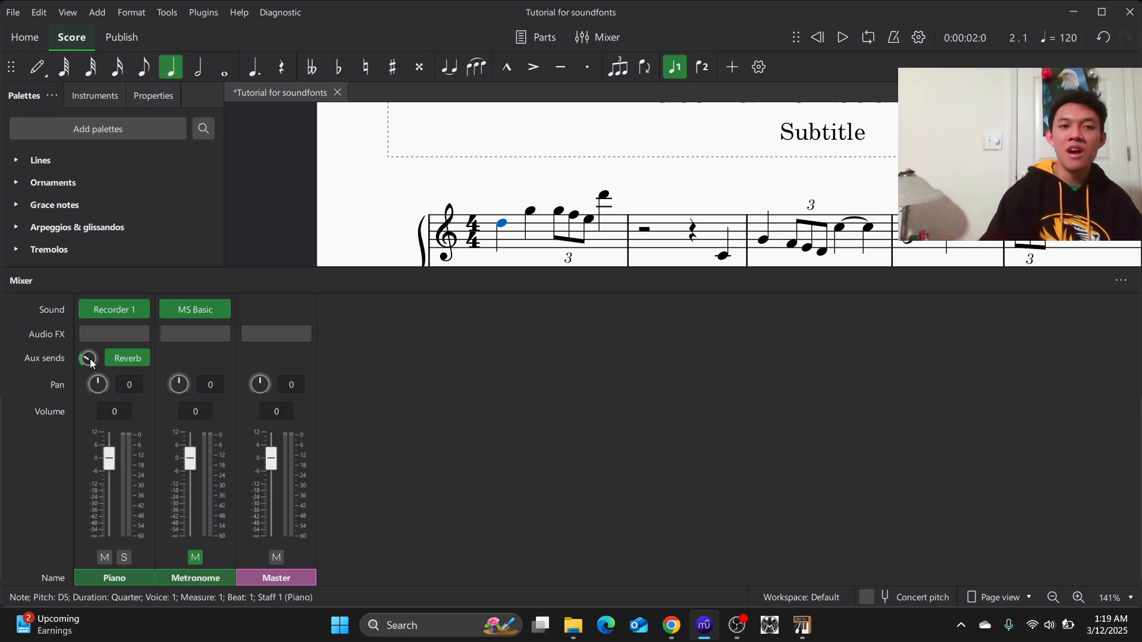
left_click_drag(90, 359, 92, 336)
left_click(821, 38)
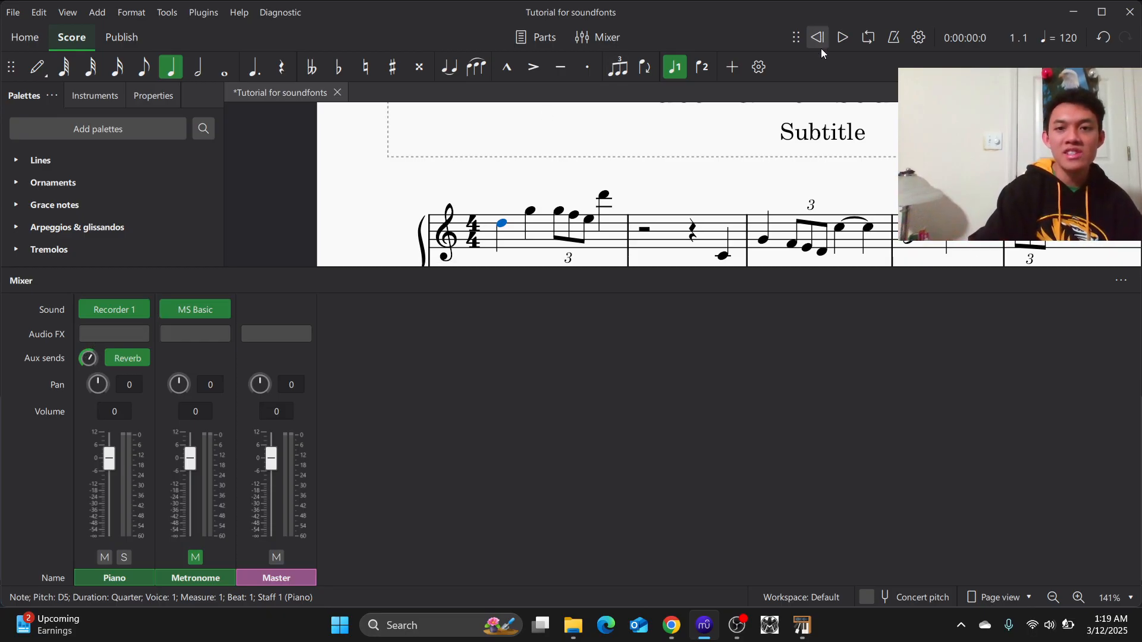
left_click(601, 38)
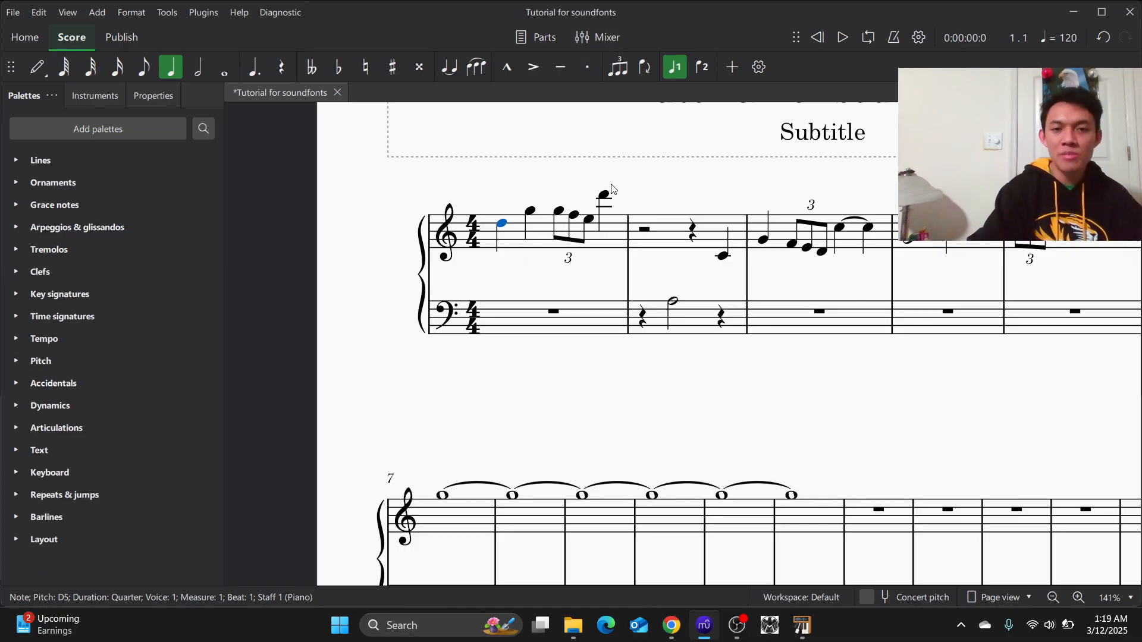
Play back measure 1 with the stronger reverb, and review the Piano's mixer settings
left_click(842, 38)
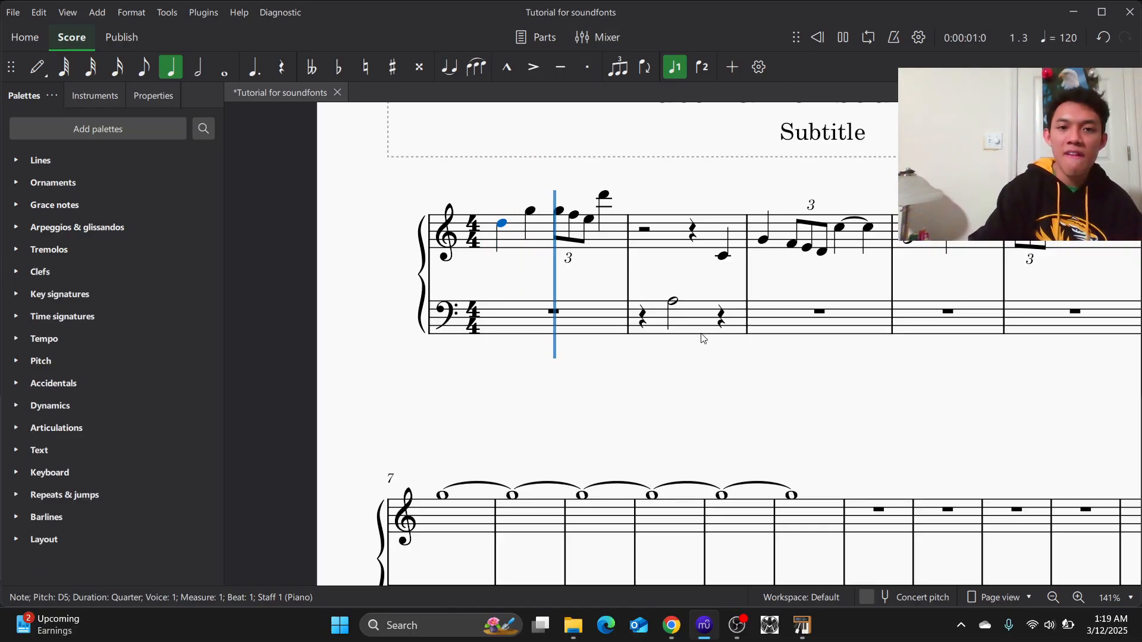
left_click(843, 38)
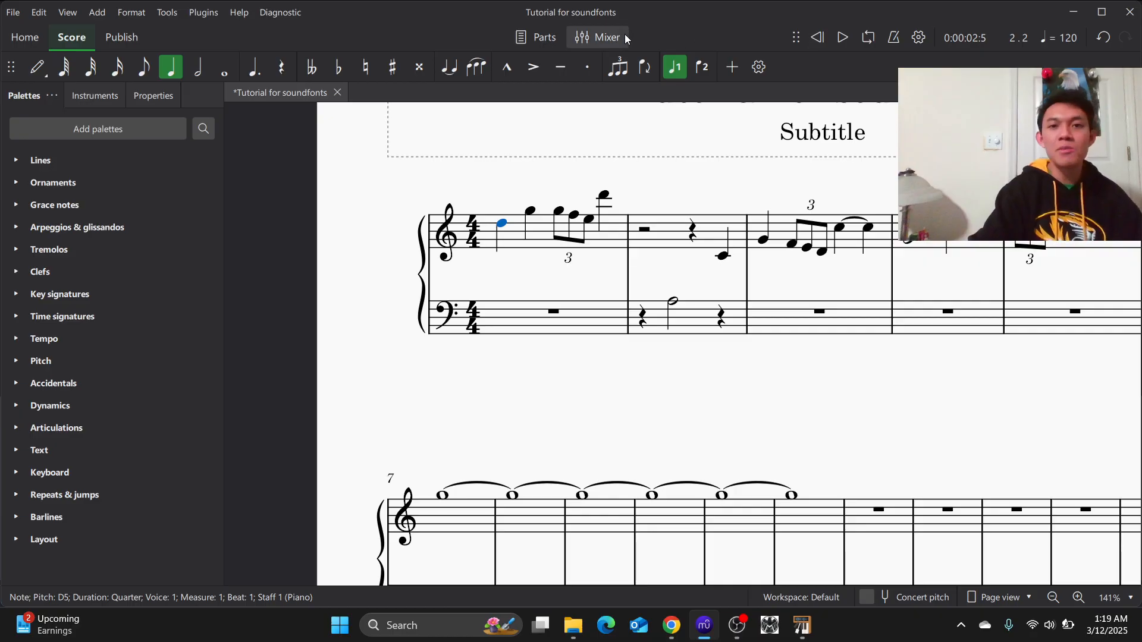
left_click(598, 37)
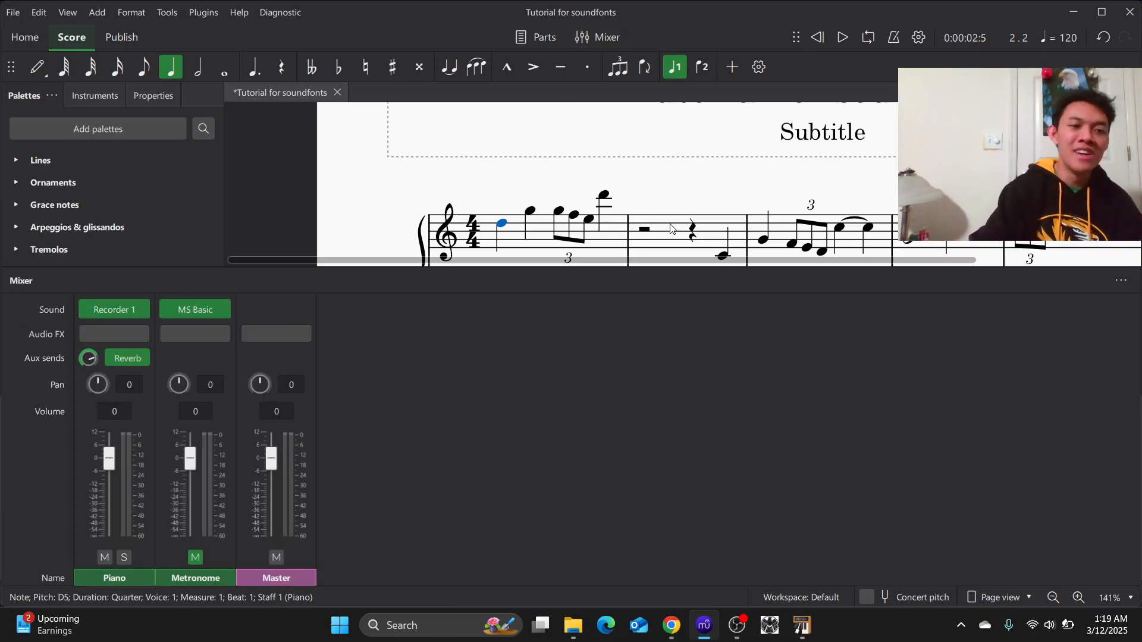
left_click(606, 45)
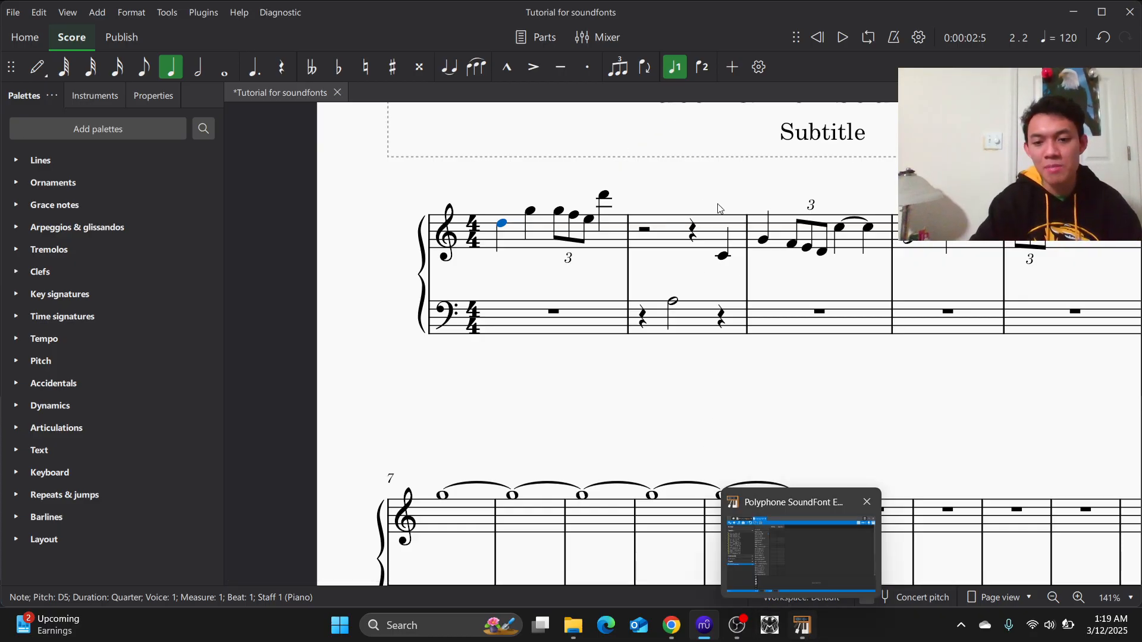
left_click_drag(684, 278, 408, 260)
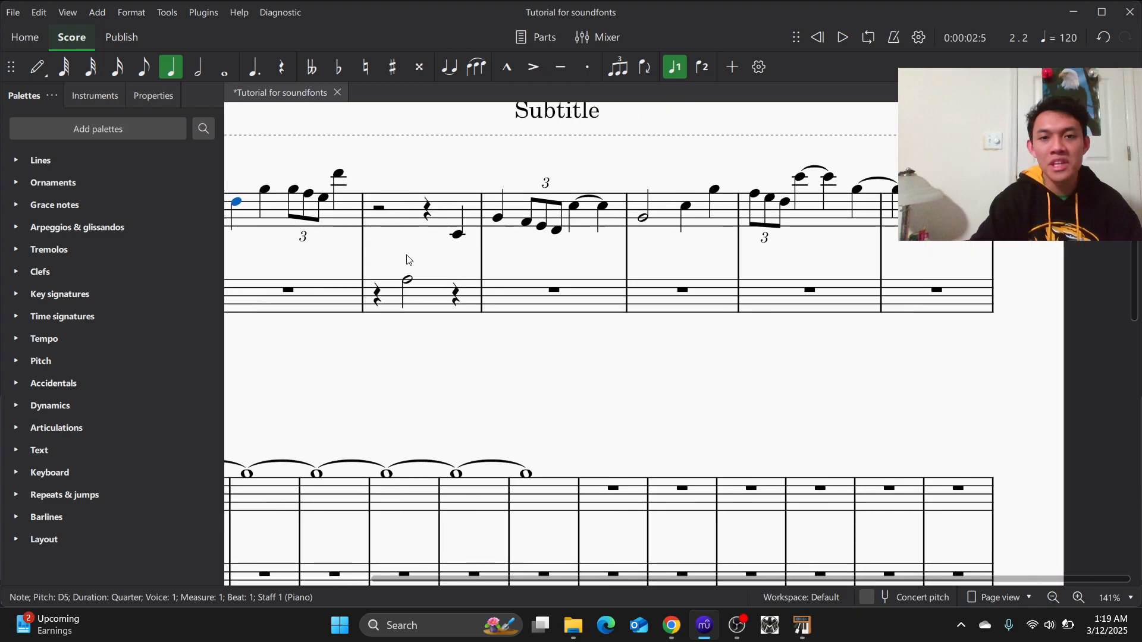
left_click_drag(627, 387, 964, 331)
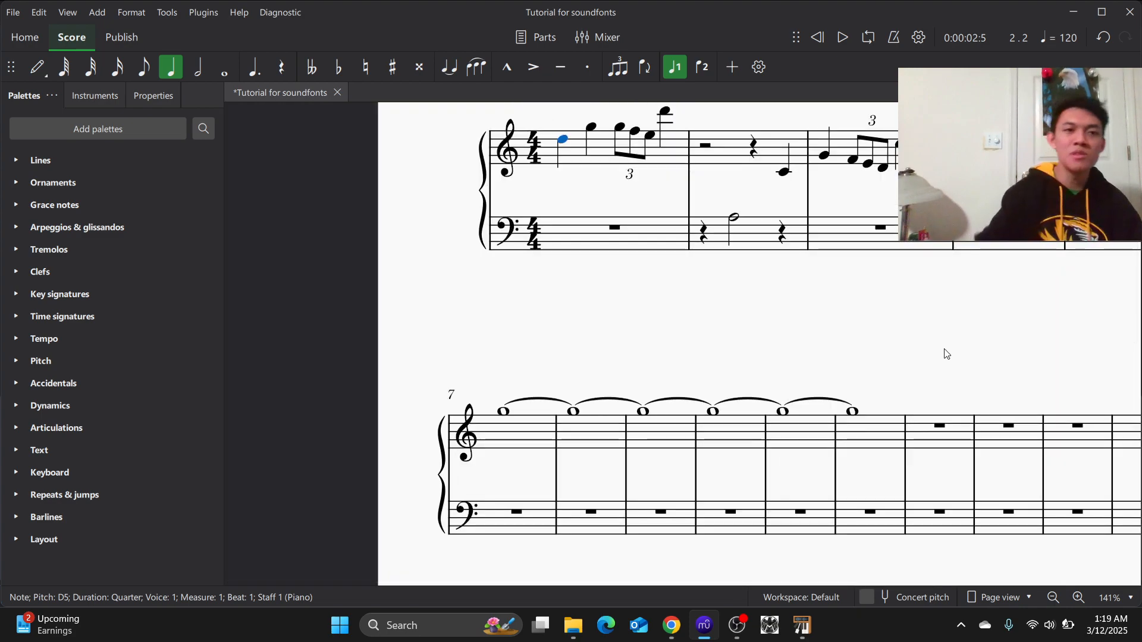